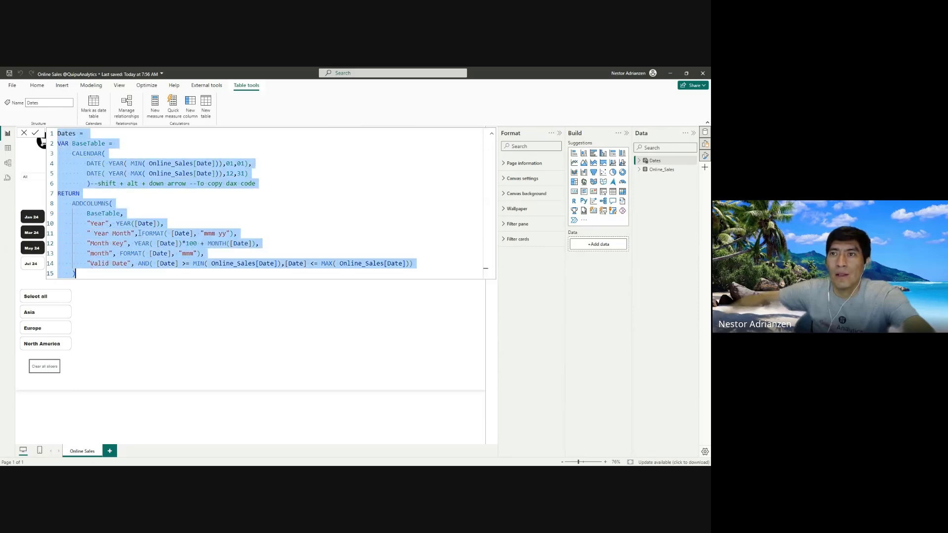
- Show the data rows of the Online_Sales table instead of the Dates table formula
click(149, 200)
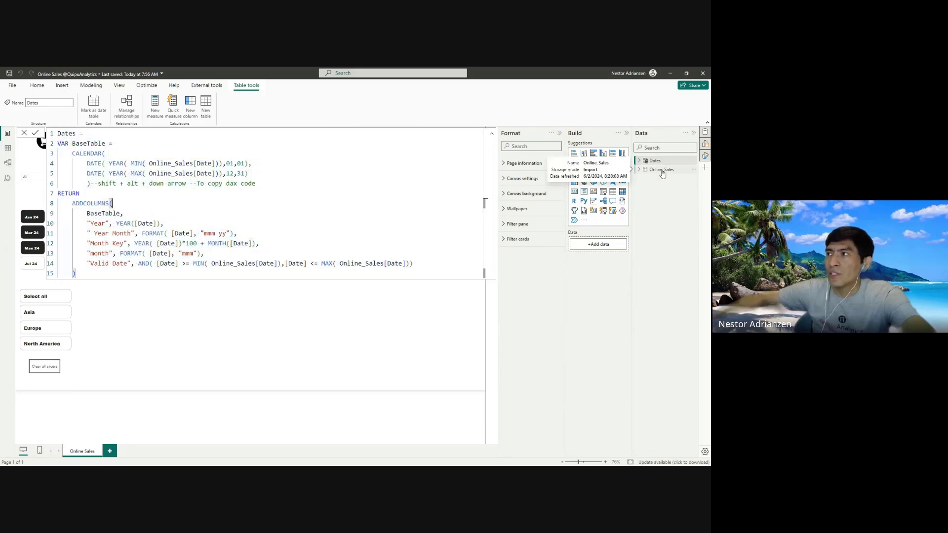
click(661, 171)
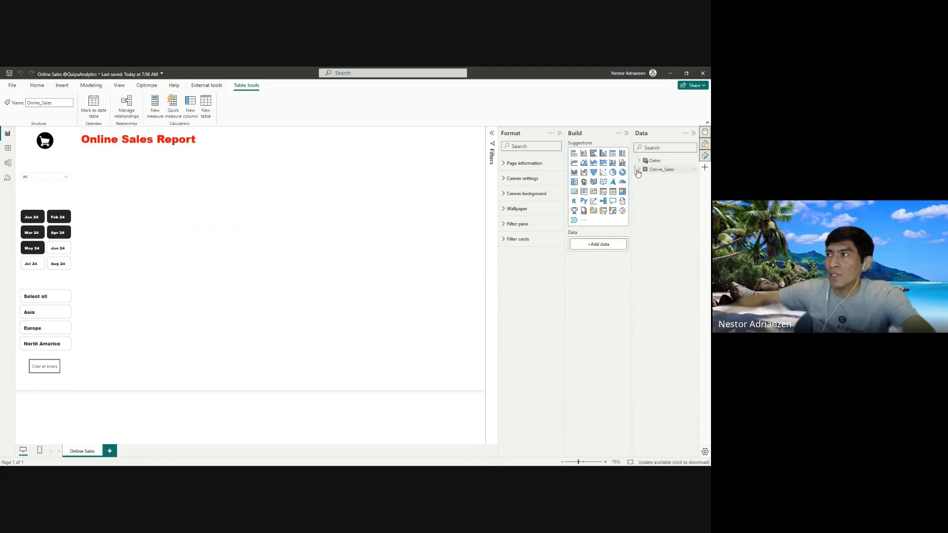
click(639, 169)
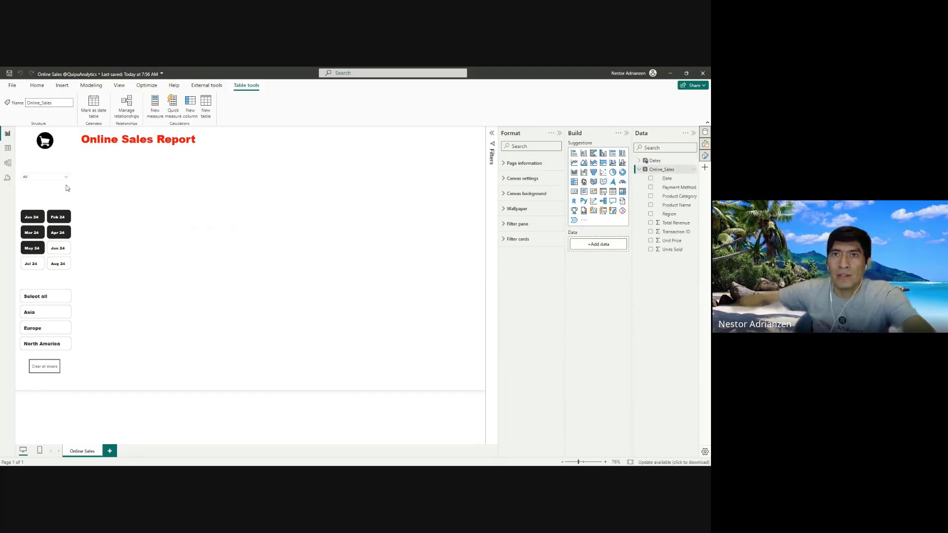
click(8, 149)
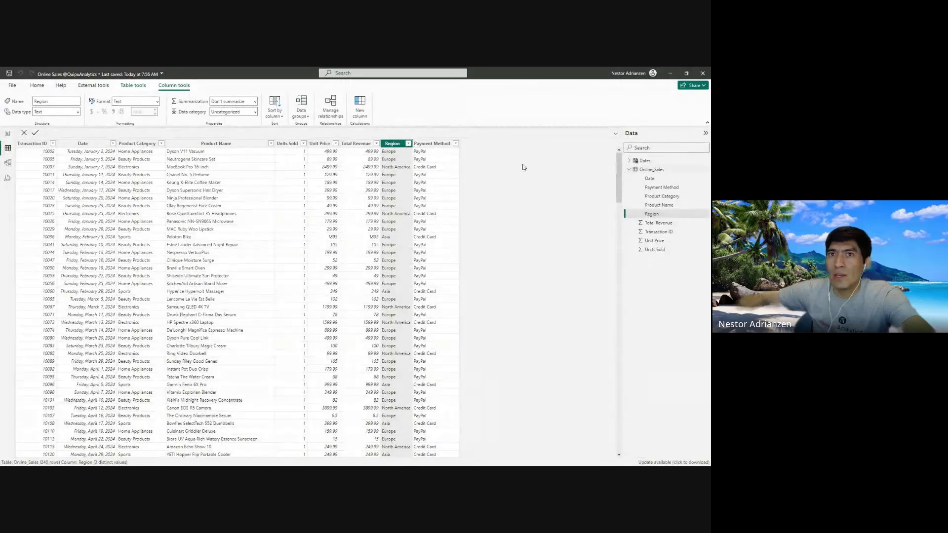
click(654, 169)
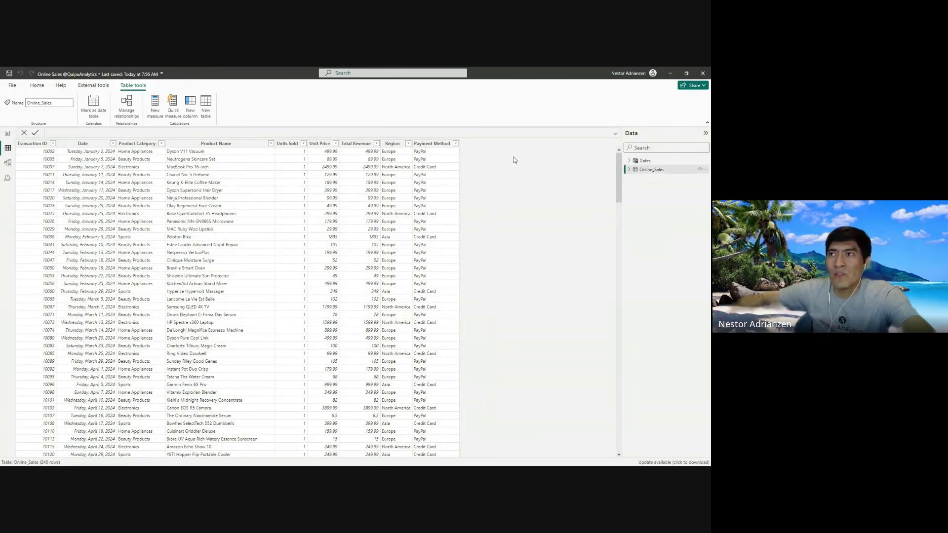
- Examine the Online_Sales columns from Date and Product Category through Unit Price, Total Revenue, Region and Payment Method
click(72, 144)
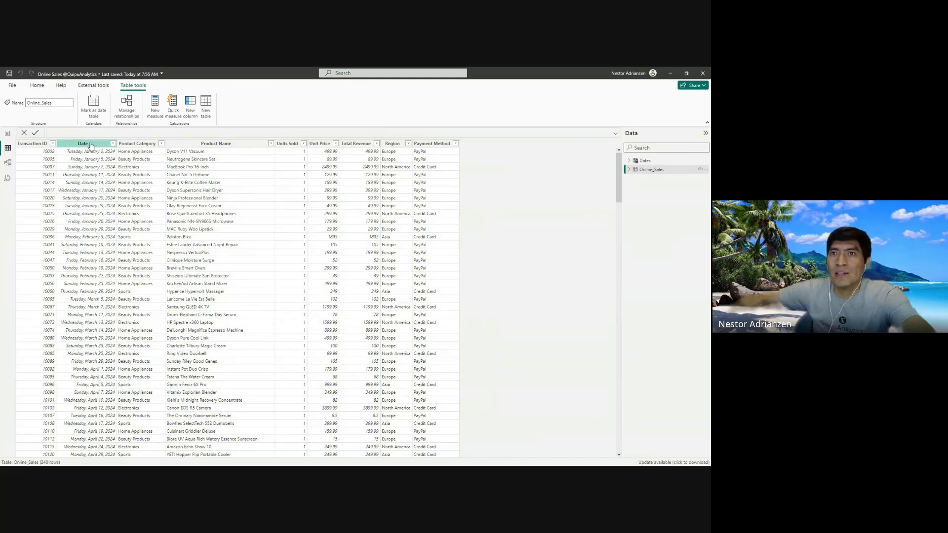
click(142, 144)
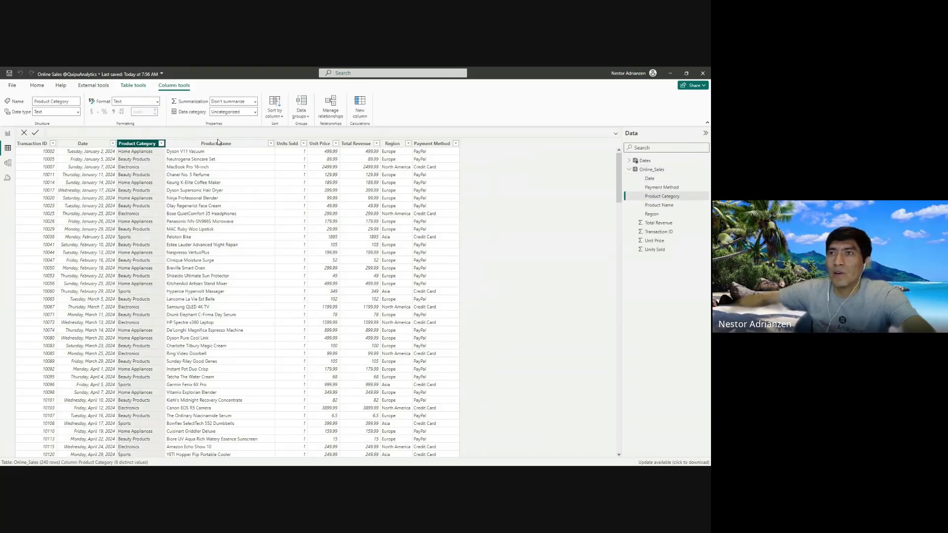
click(219, 143)
click(287, 144)
click(320, 145)
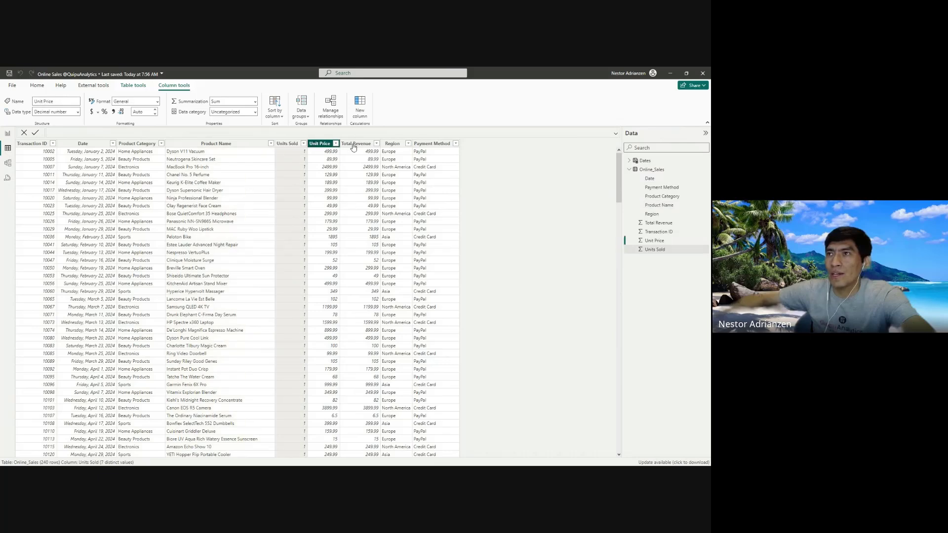
click(355, 144)
click(393, 144)
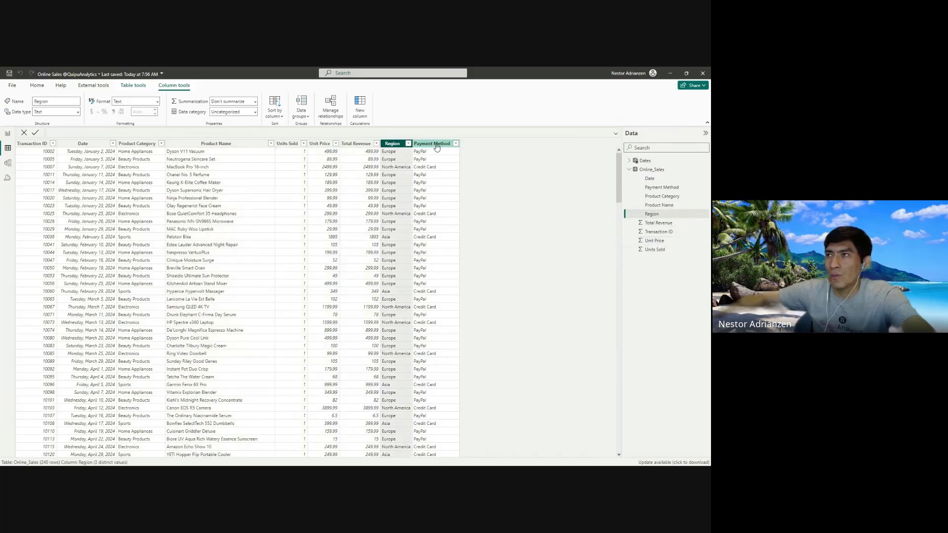
click(433, 145)
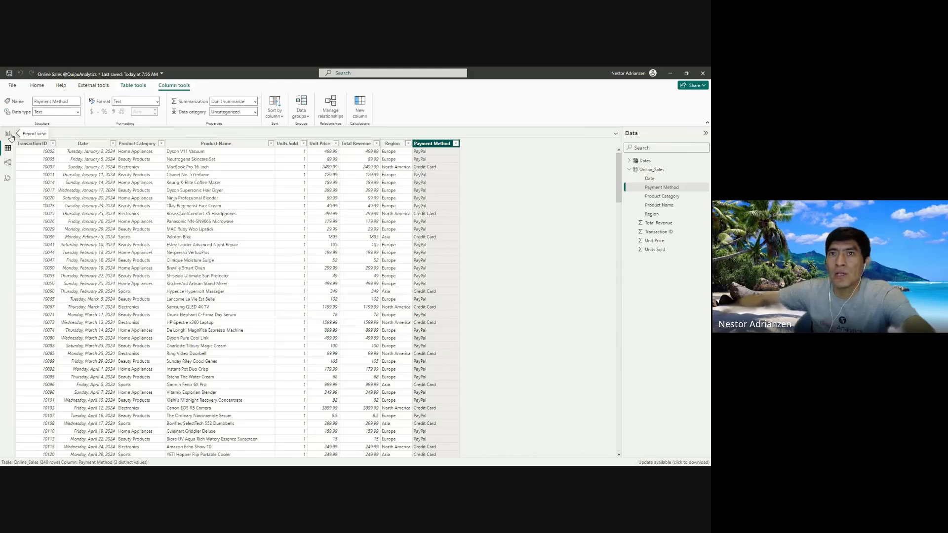
- Rearrange the data model diagram by moving the Dates table slightly up and the Online_Sales table down toward it, and return to the report
click(8, 134)
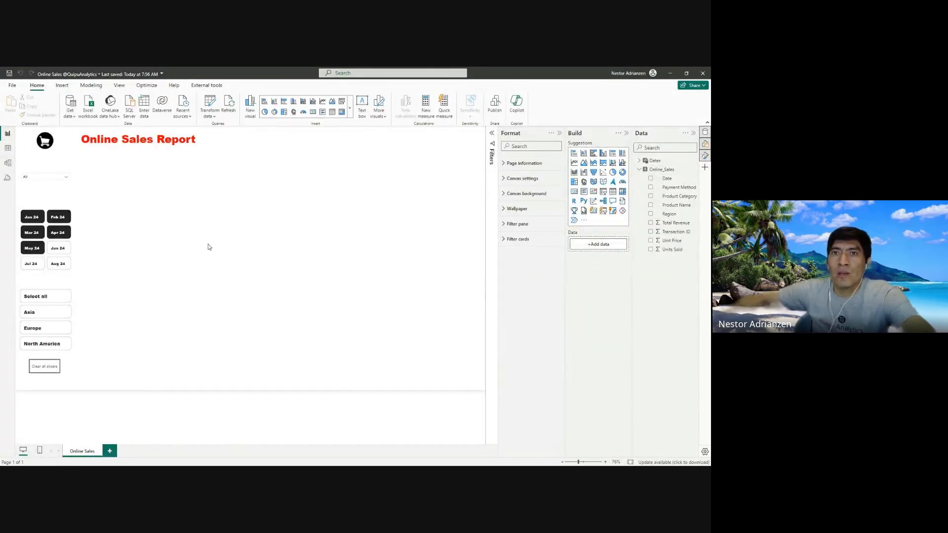
click(9, 165)
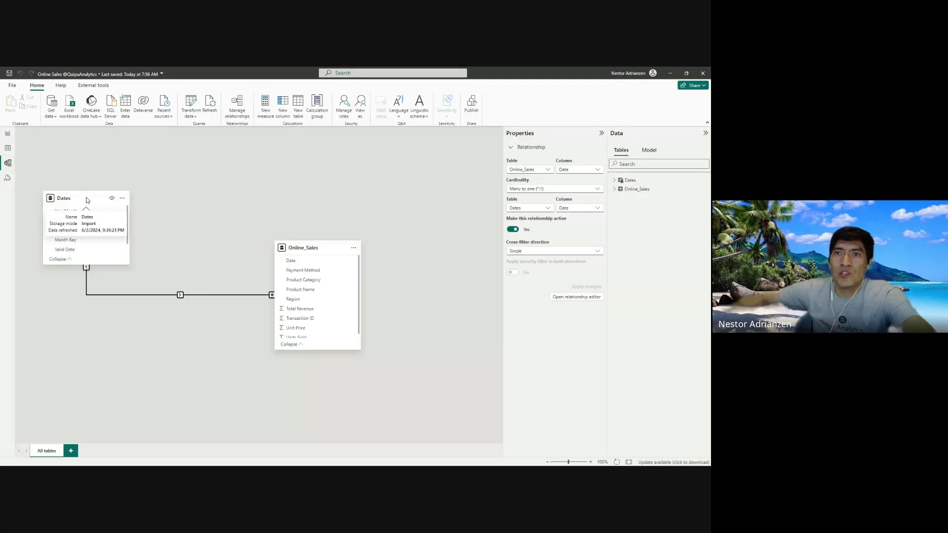
drag(87, 200, 79, 185)
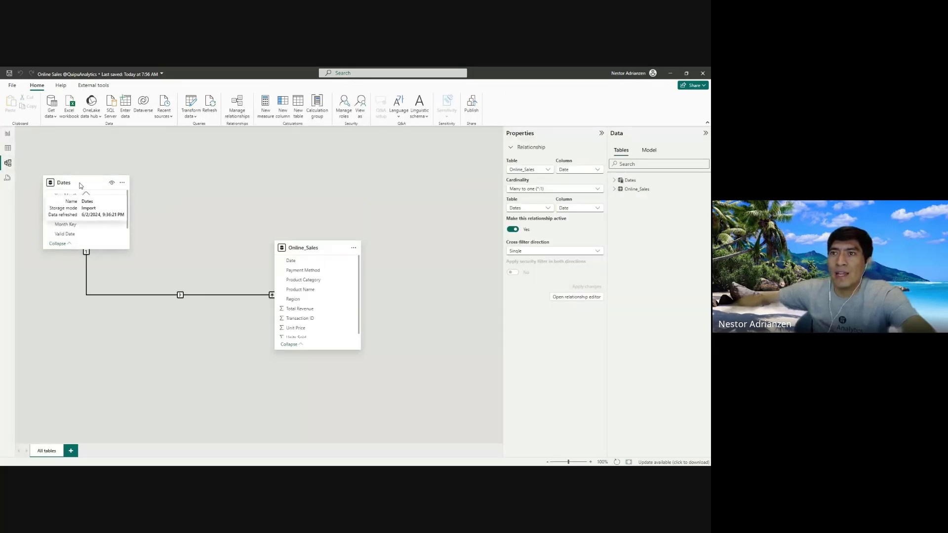
drag(332, 249, 286, 282)
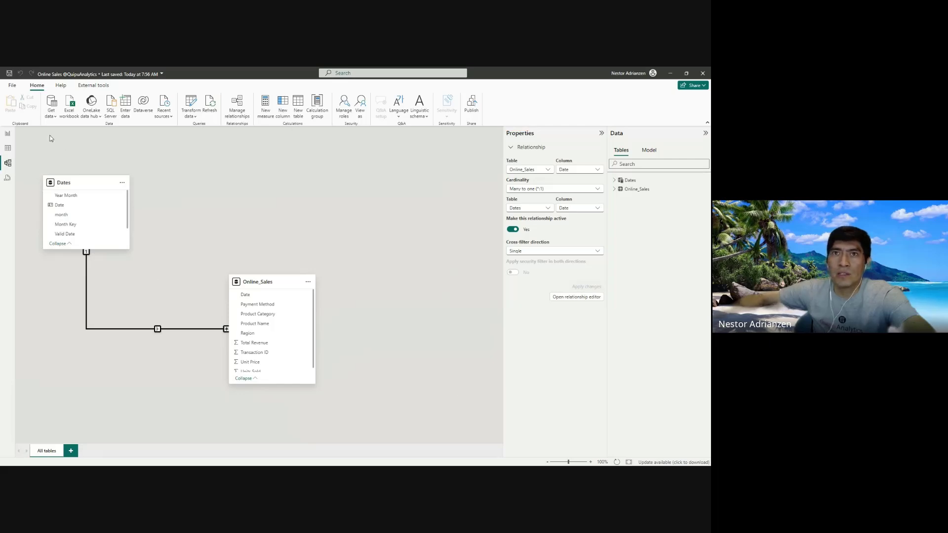
click(8, 133)
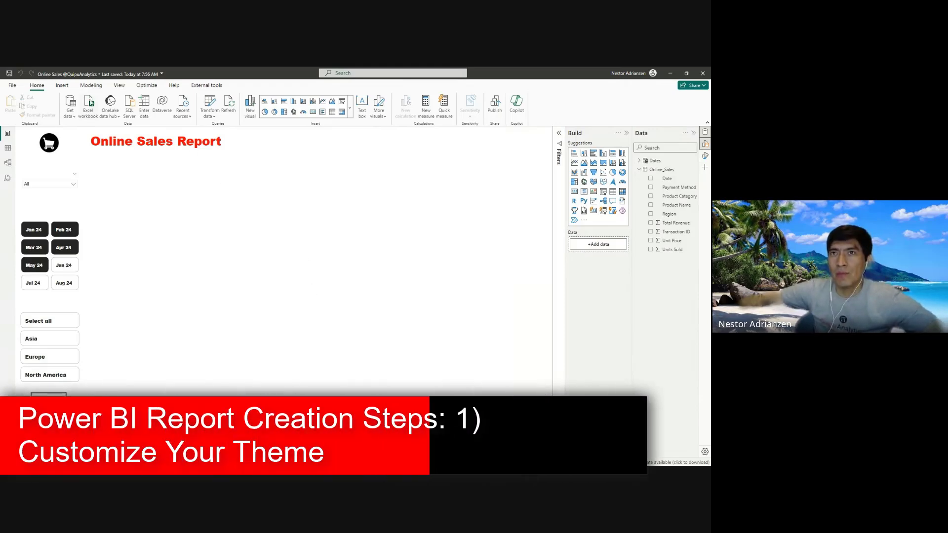
- Examine the name and color settings for customizing the current report theme, and close them without applying changes
click(62, 85)
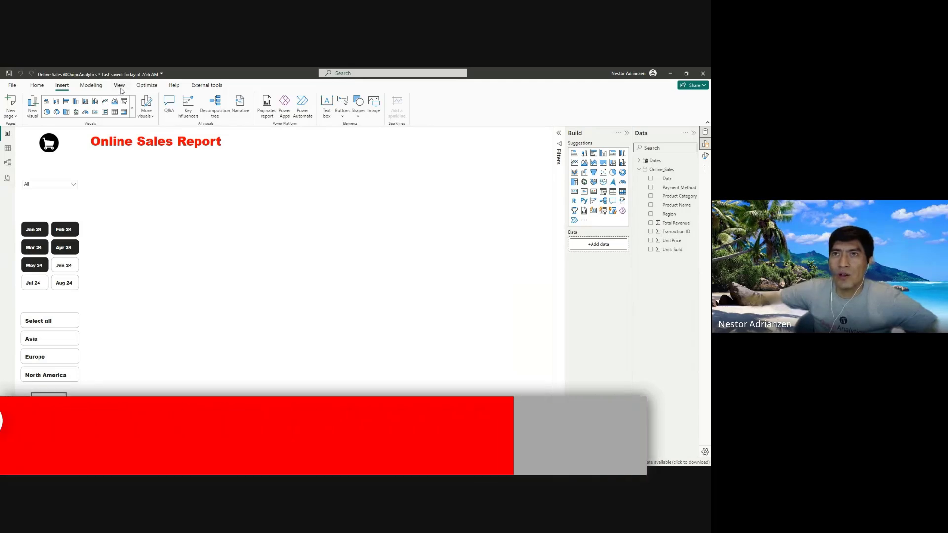
click(119, 85)
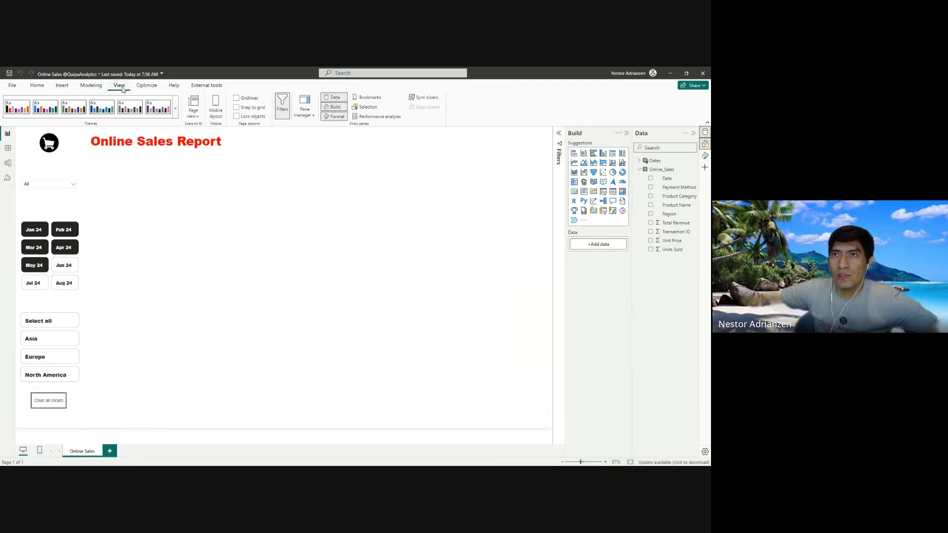
click(175, 109)
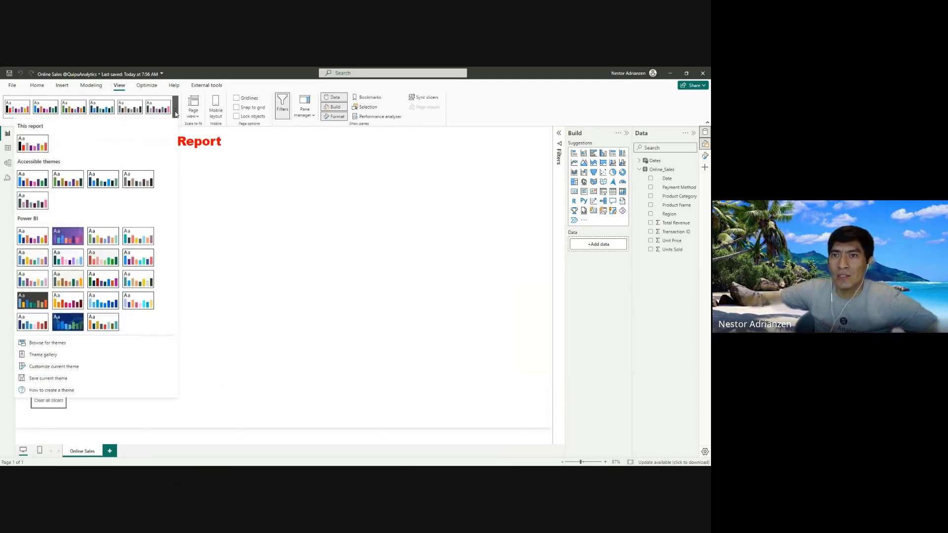
click(81, 369)
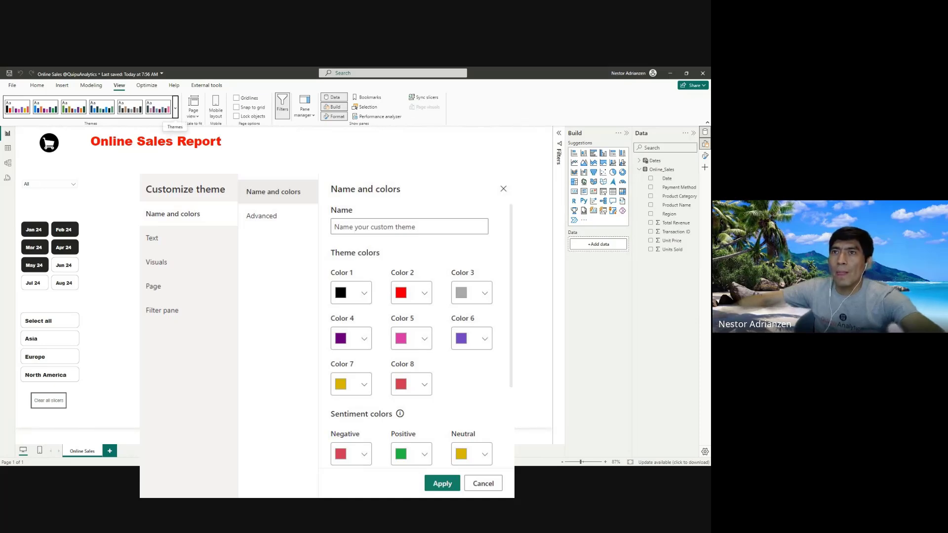
click(471, 378)
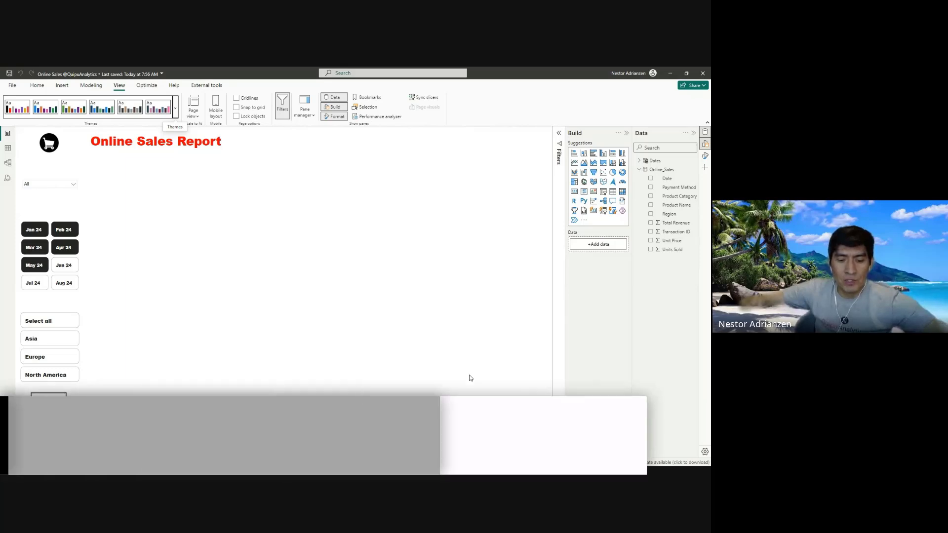
- Examine the report page's canvas settings, including the available types, height and width, and collapse them
click(706, 157)
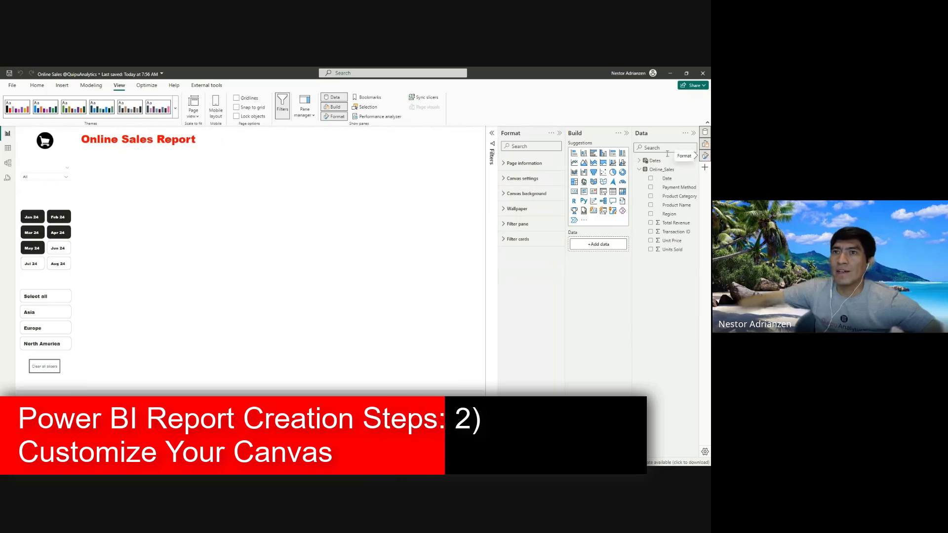
click(528, 180)
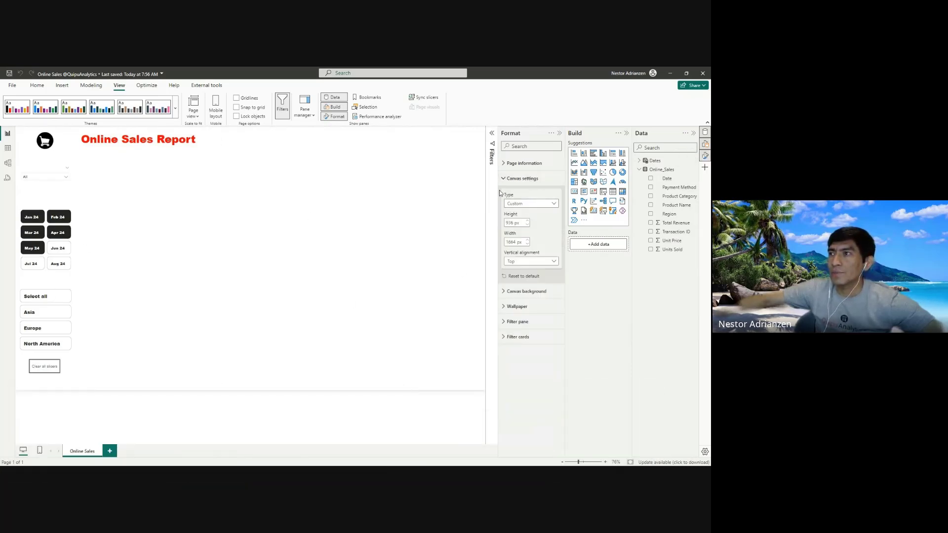
click(551, 206)
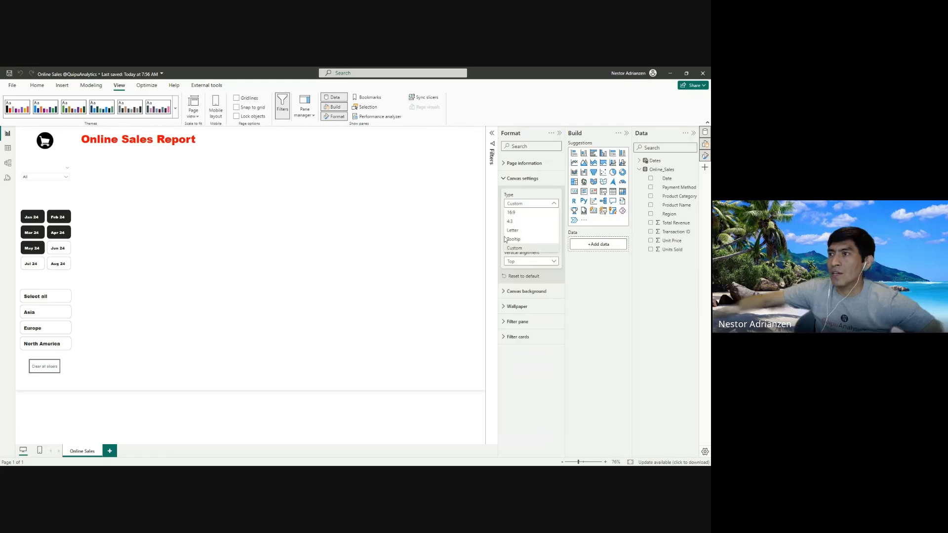
click(463, 245)
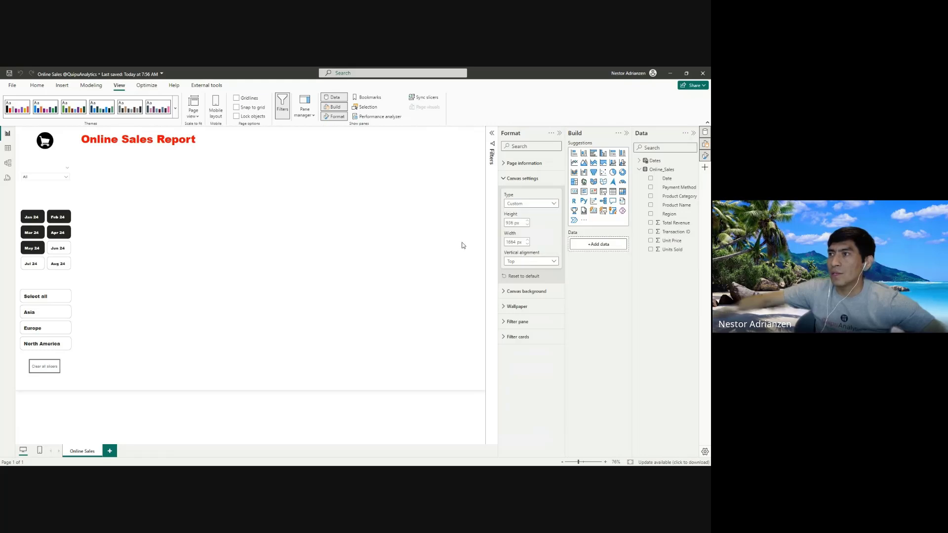
double_click(514, 223)
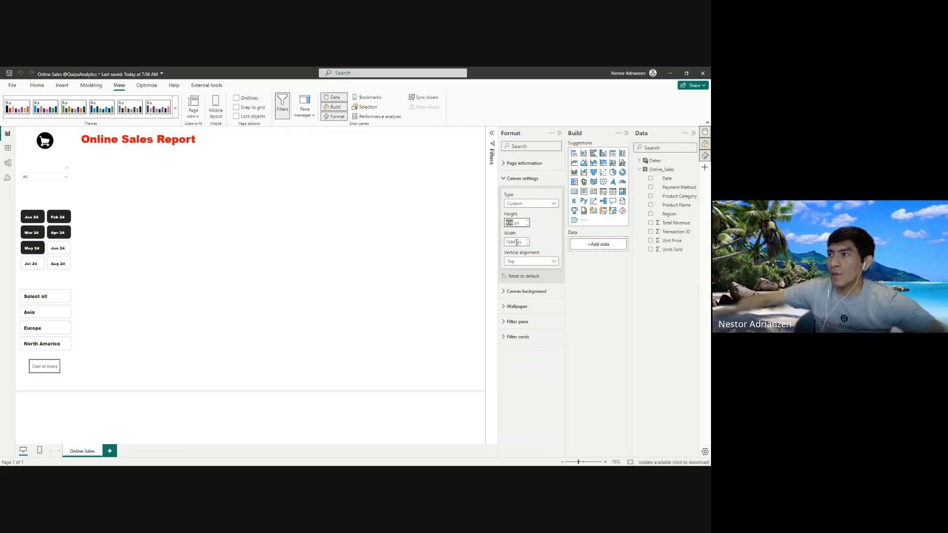
double_click(513, 243)
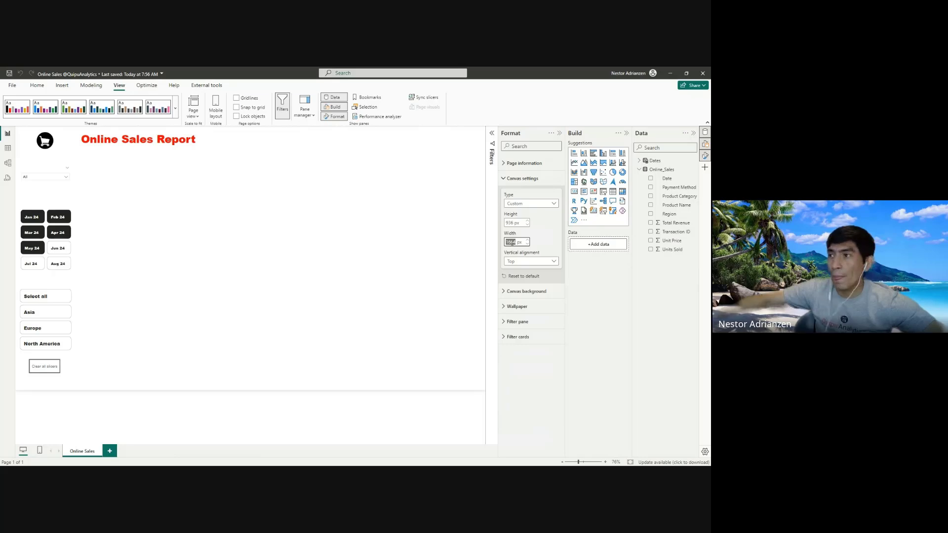
click(552, 223)
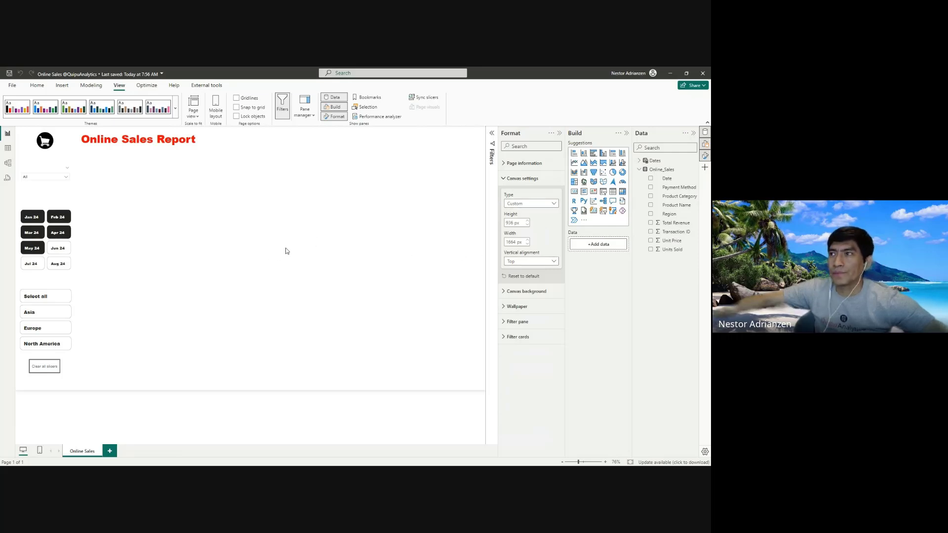
click(510, 181)
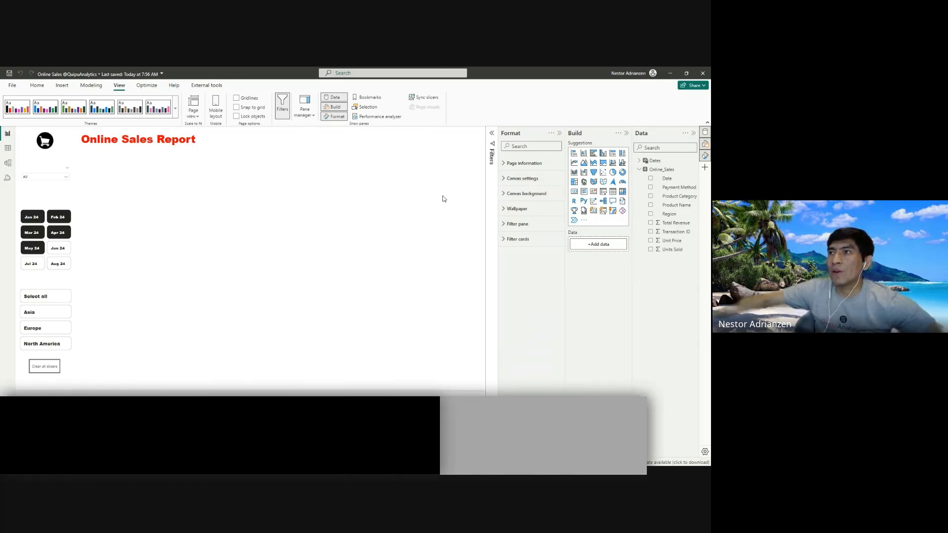
- Use the Online Sales background image as the canvas background and set its image fit to Fit
click(524, 193)
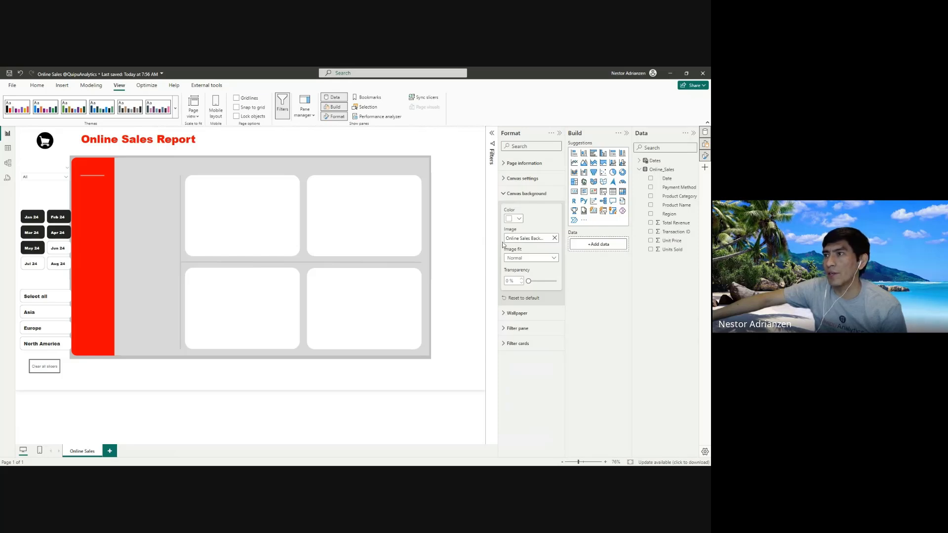
click(549, 258)
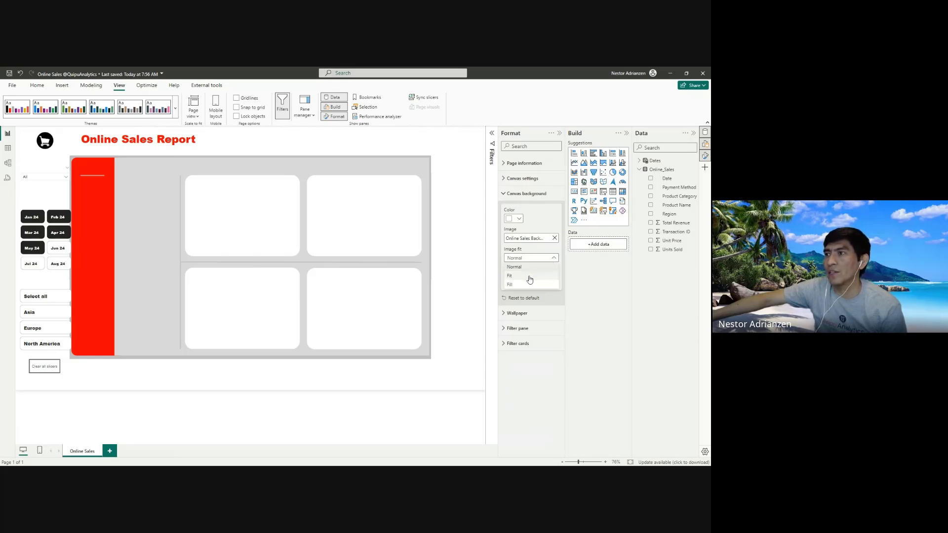
click(530, 277)
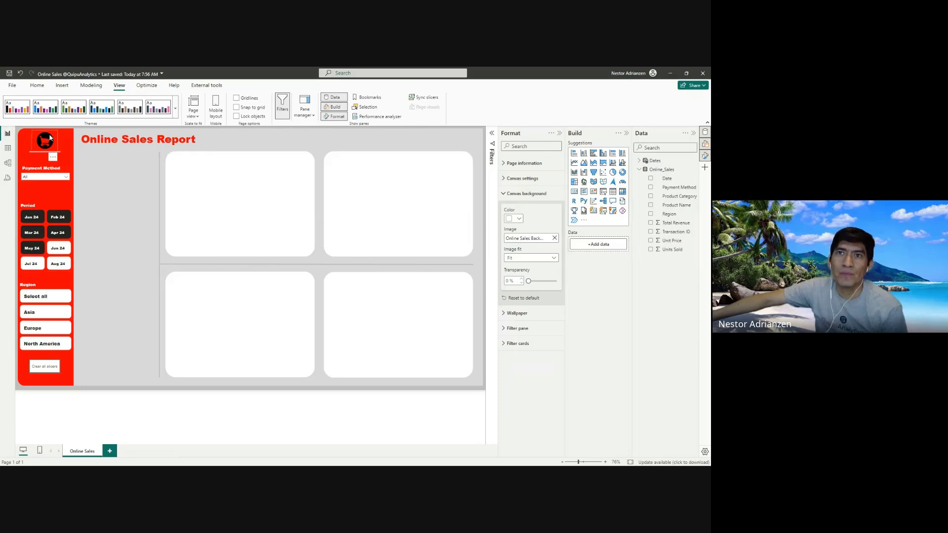
click(55, 187)
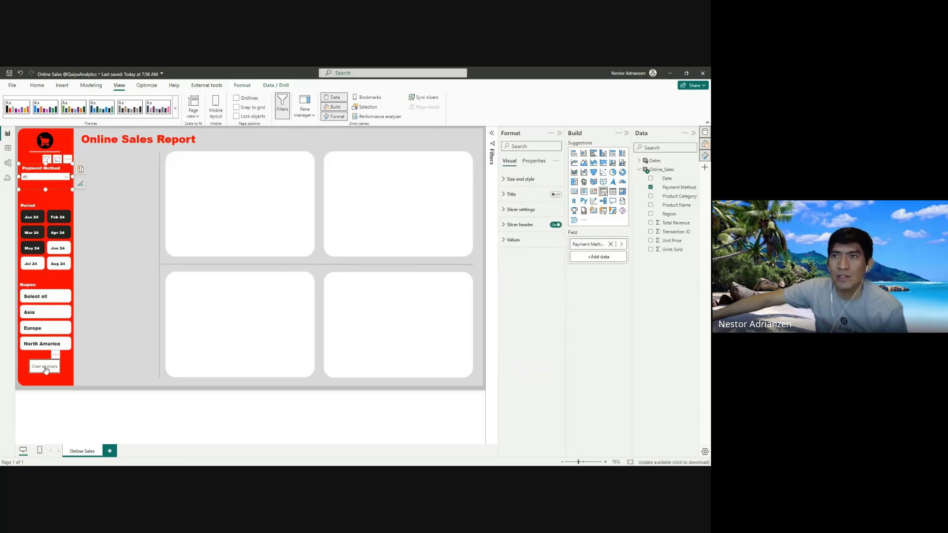
click(147, 208)
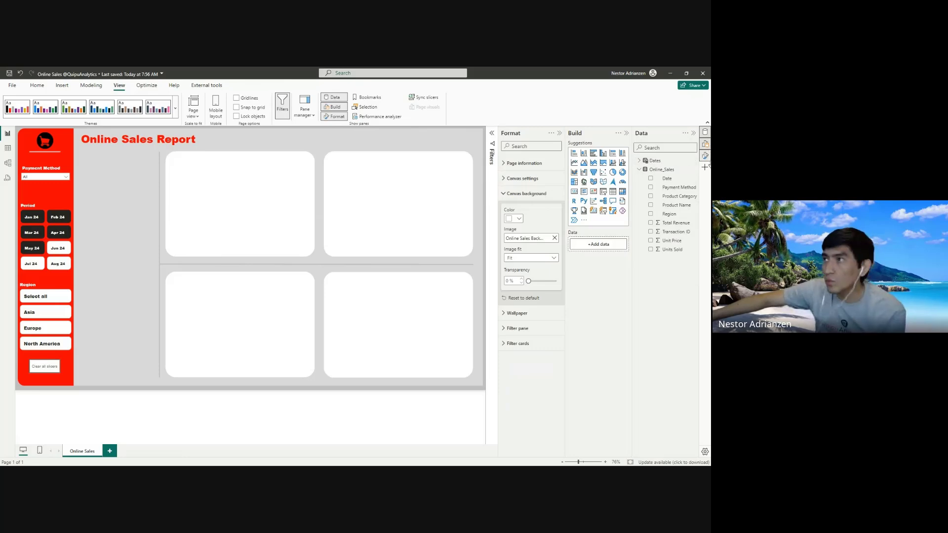
- Examine the Units Sold, Unit Price, Total Revenue and Region columns in the Online_Sales table's data, and return to the report
click(640, 169)
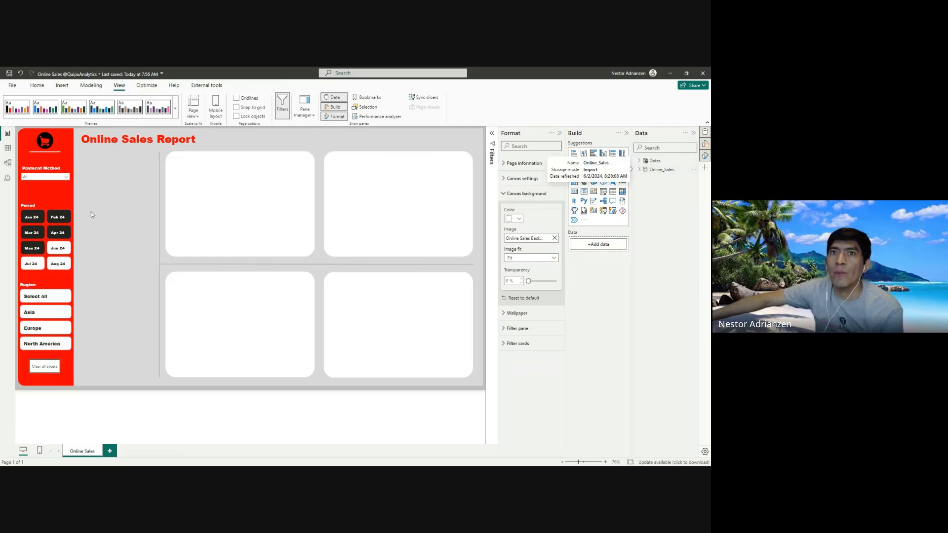
click(10, 149)
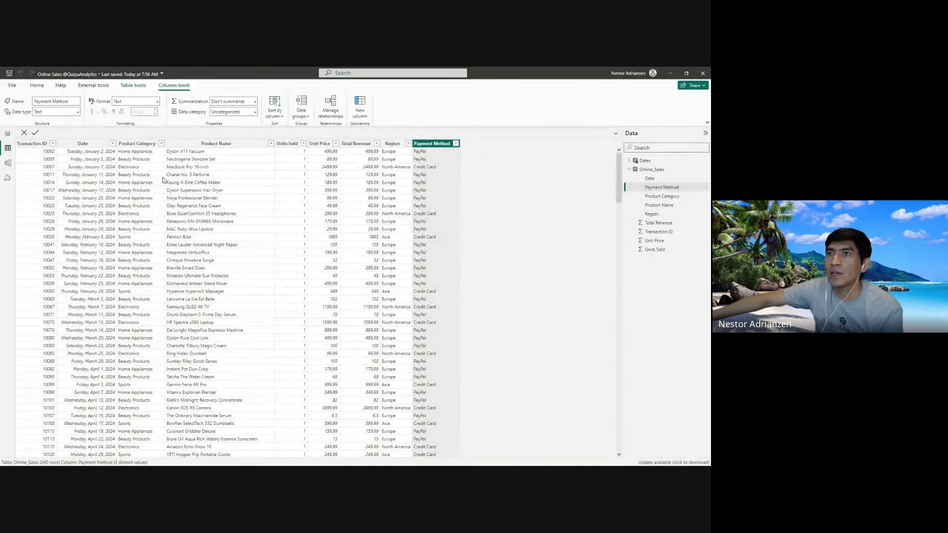
click(293, 144)
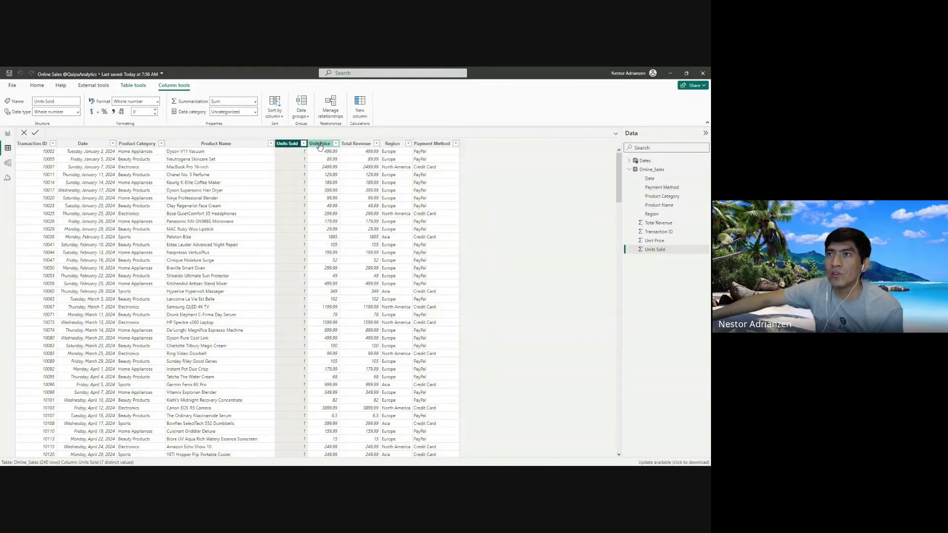
click(320, 143)
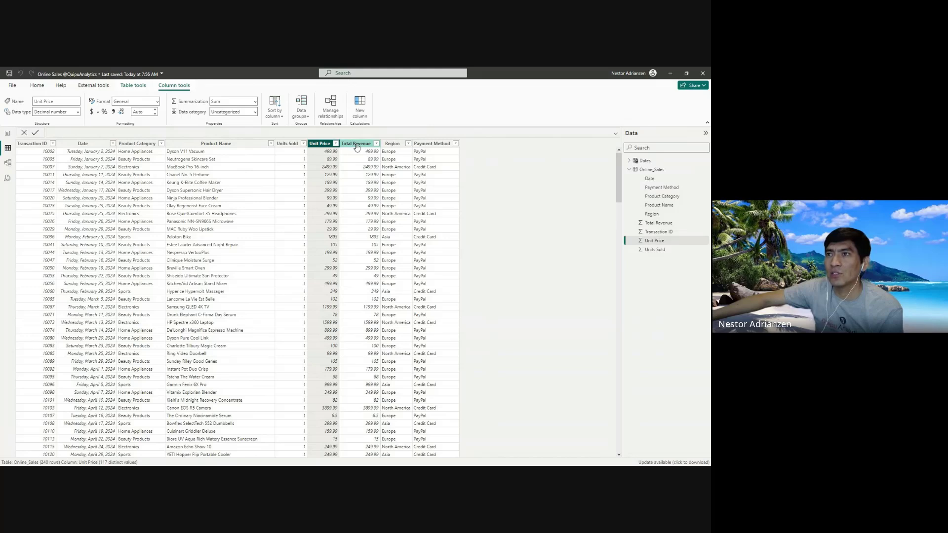
click(355, 144)
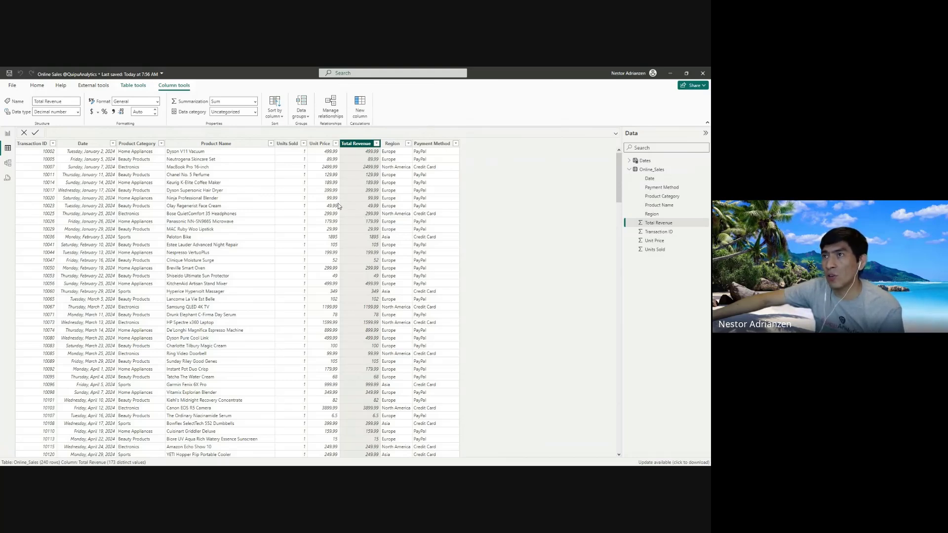
click(395, 144)
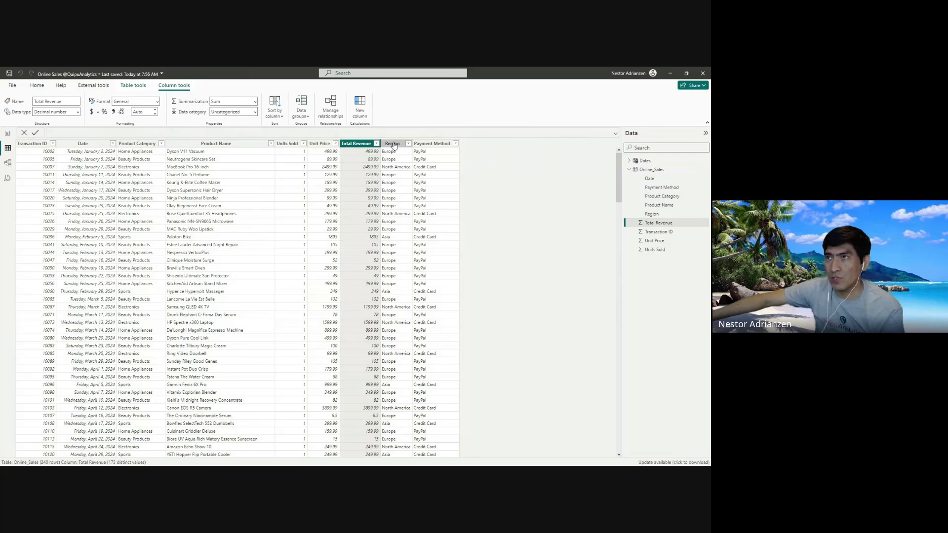
click(362, 146)
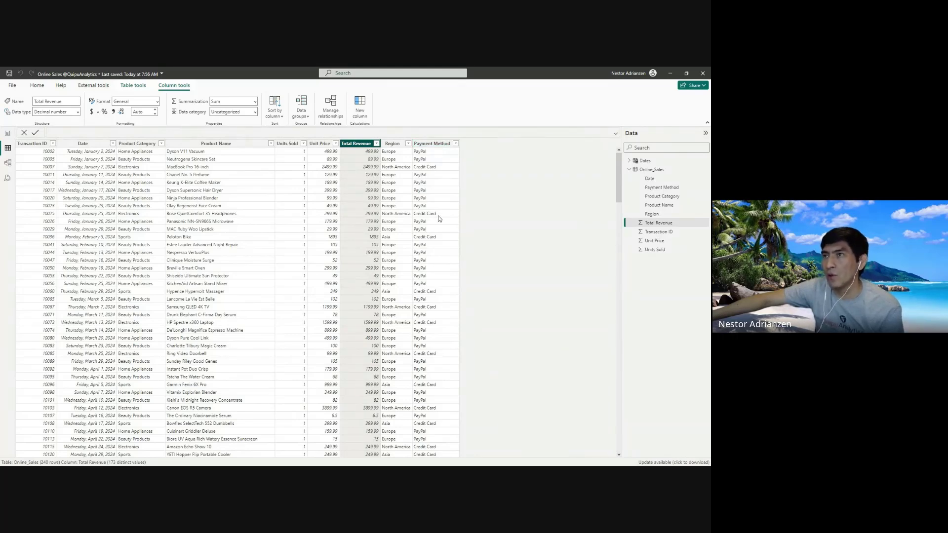
click(325, 147)
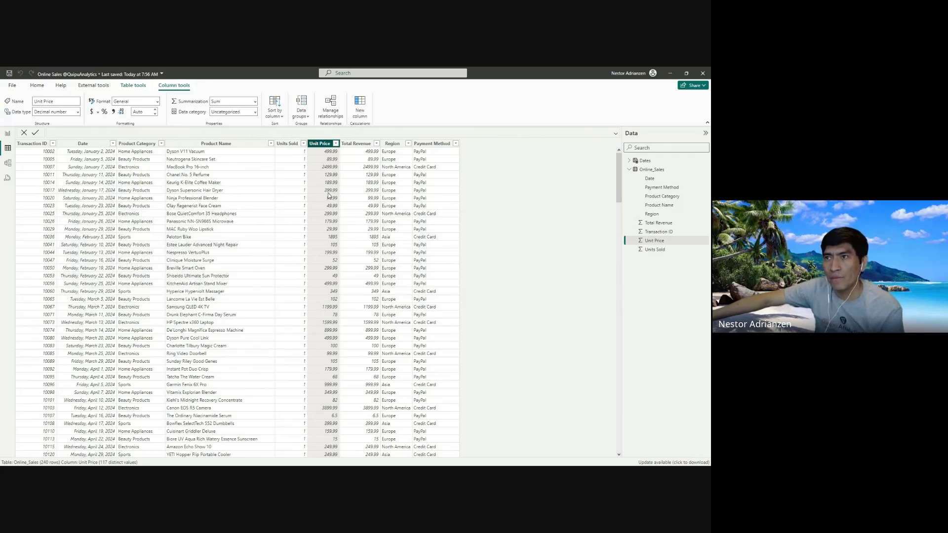
click(290, 144)
click(357, 145)
click(393, 144)
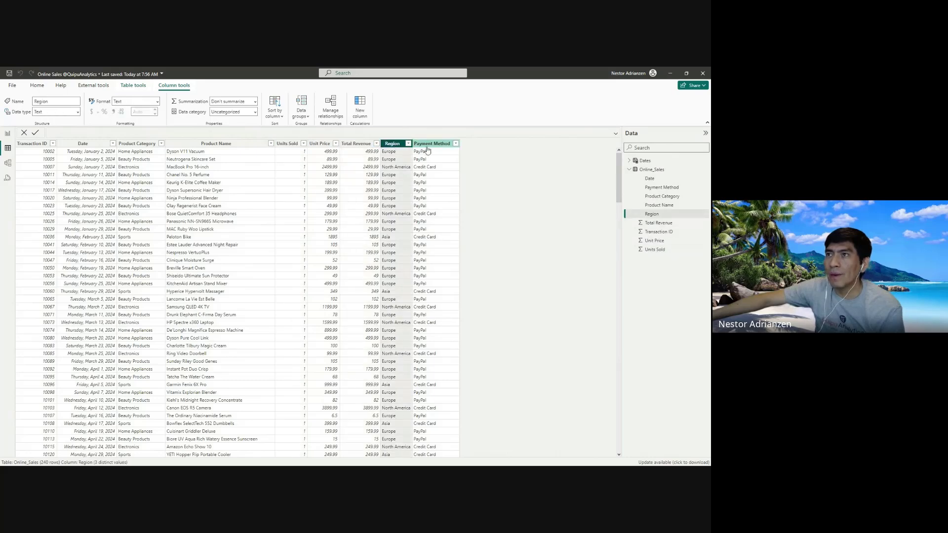
click(289, 145)
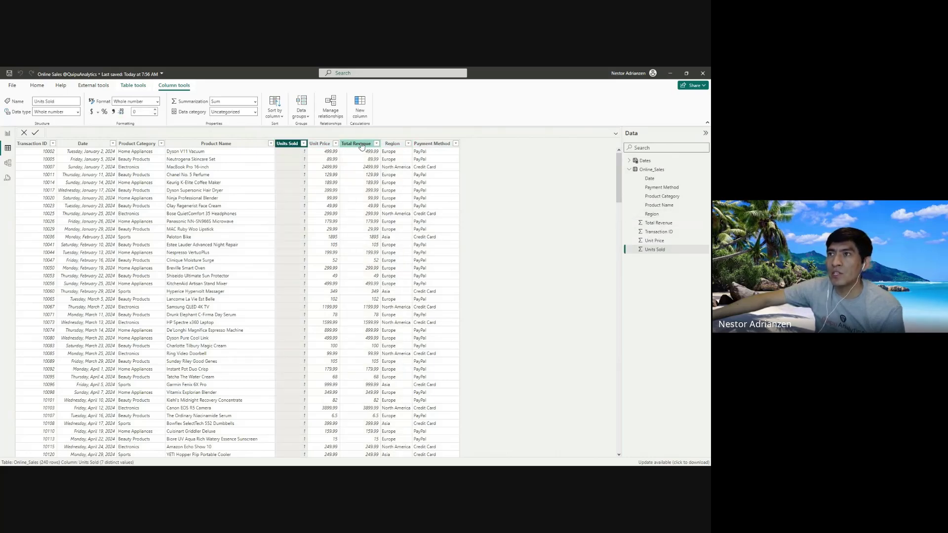
click(358, 144)
click(321, 144)
click(289, 144)
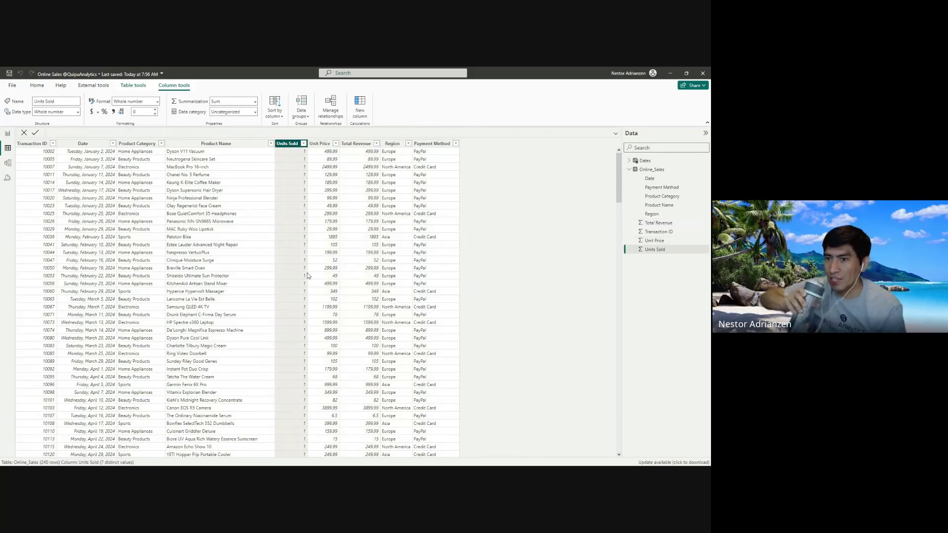
click(8, 134)
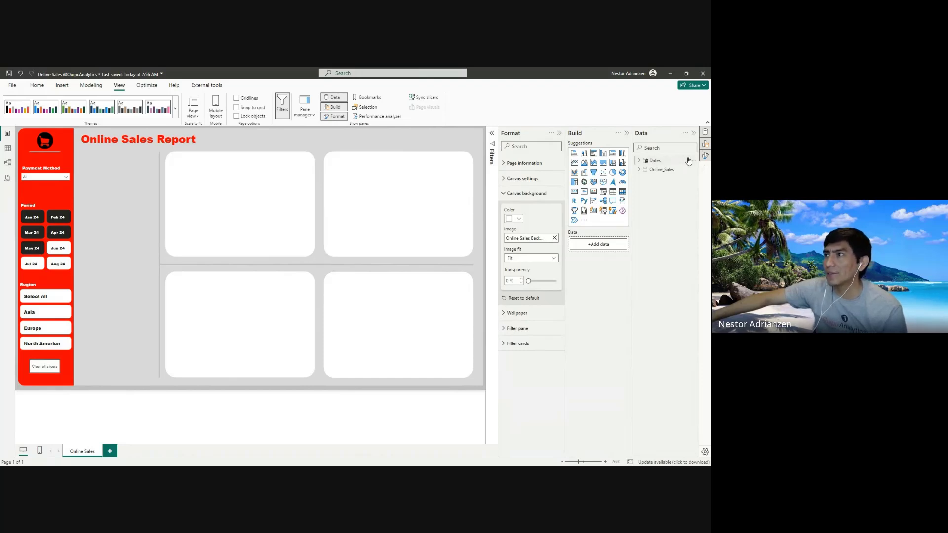
- Add a table named DAX_Measures and create in it the measure Qty Sold = SUM( Online_Sales[Units Sold])
click(38, 86)
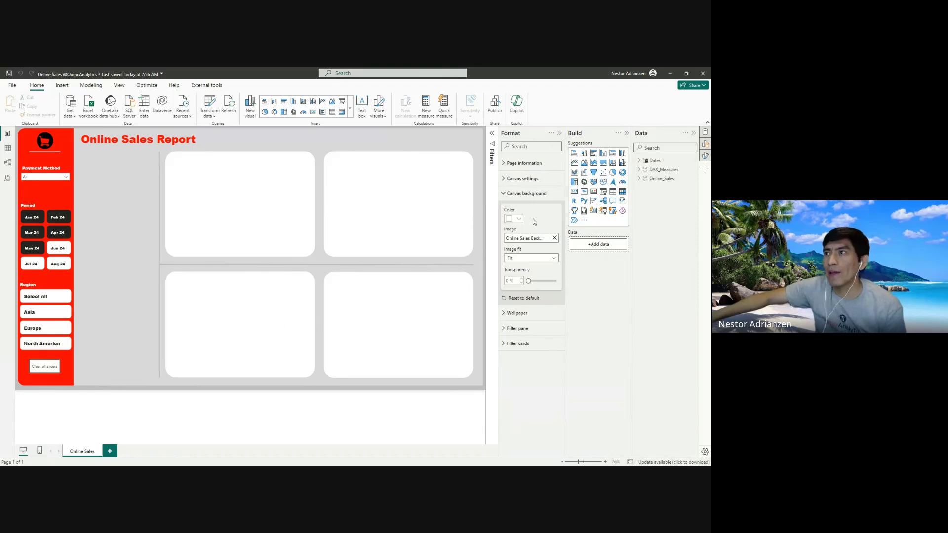
click(640, 170)
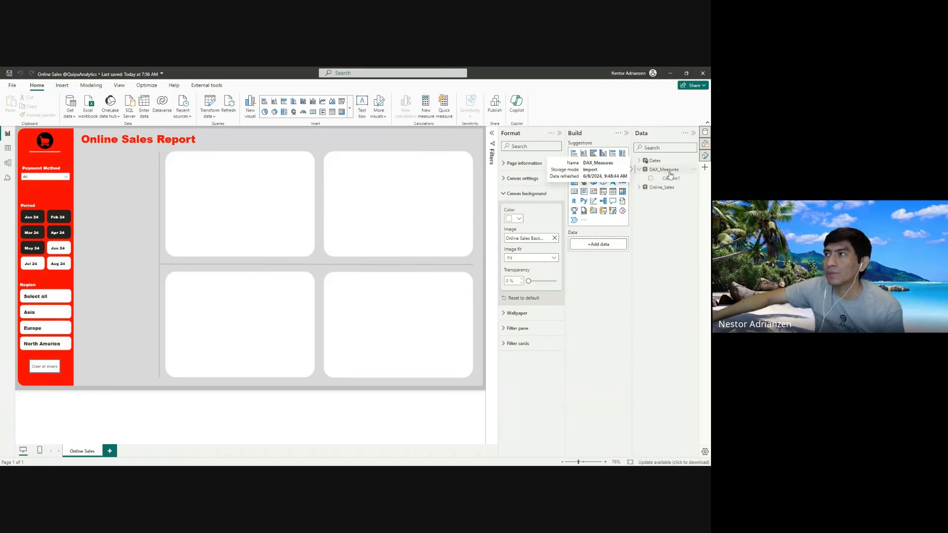
click(671, 173)
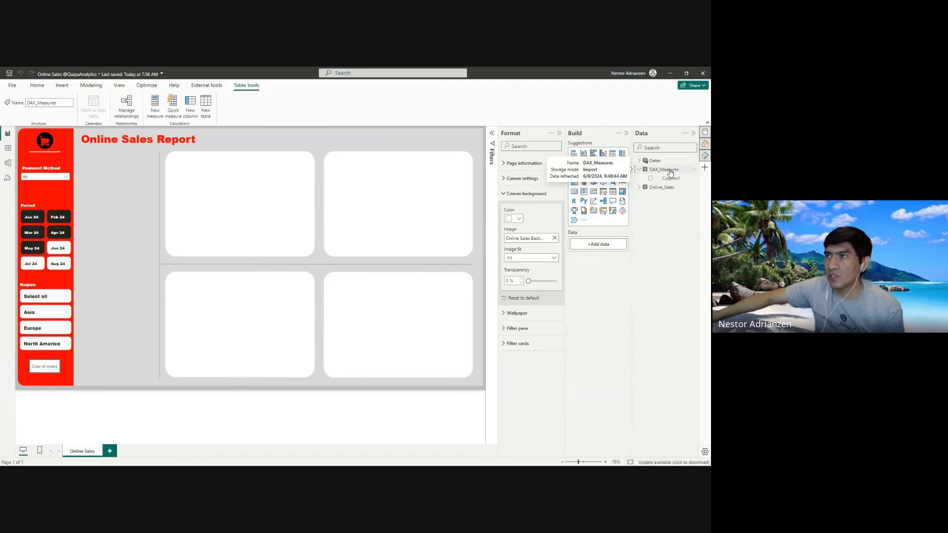
right_click(671, 173)
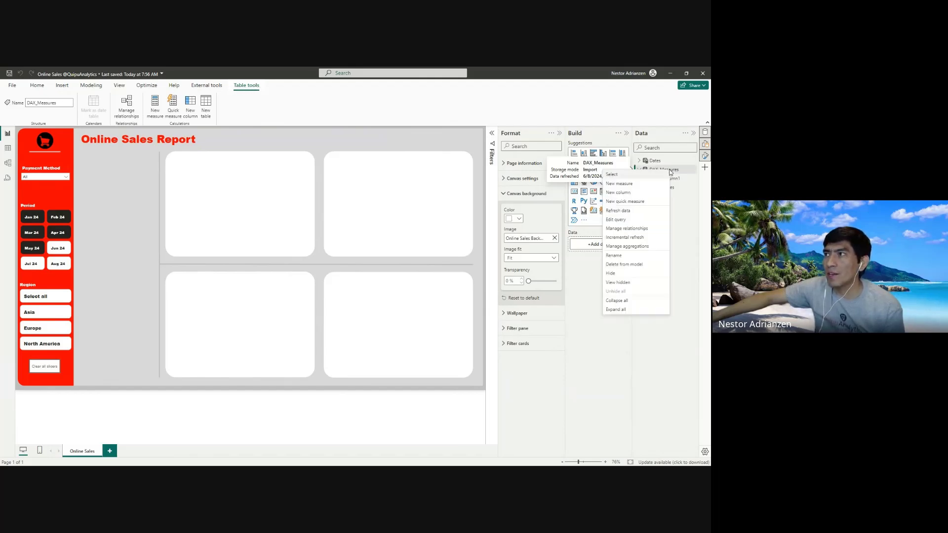
click(640, 185)
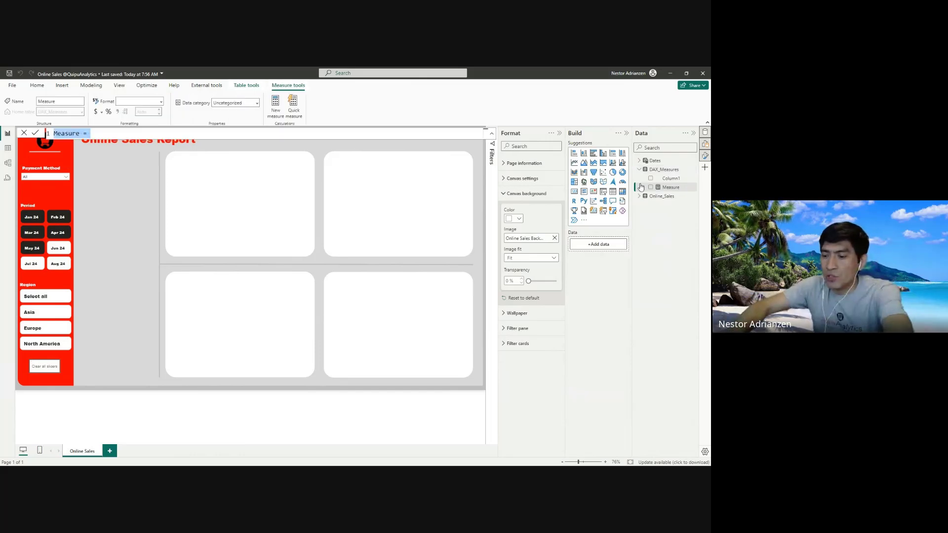
text(Qty So)
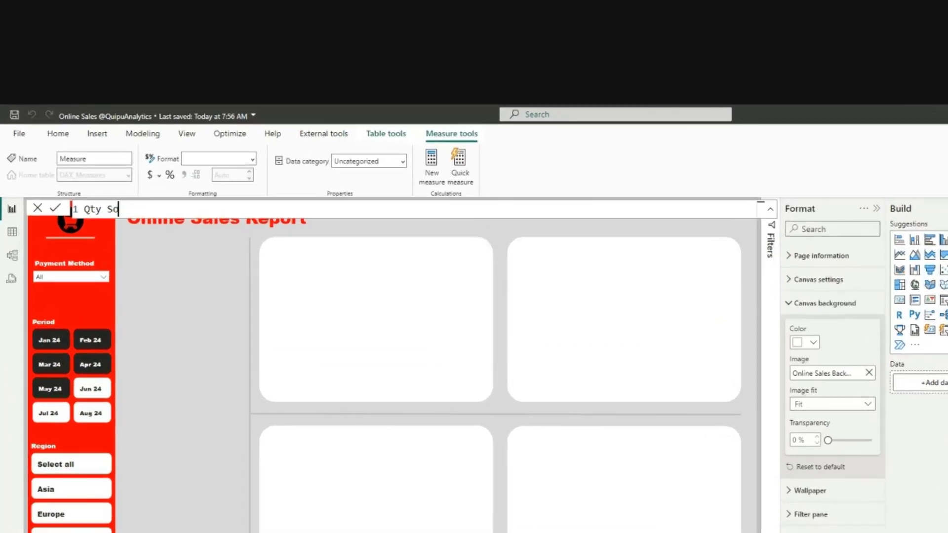
text(ld = sum)
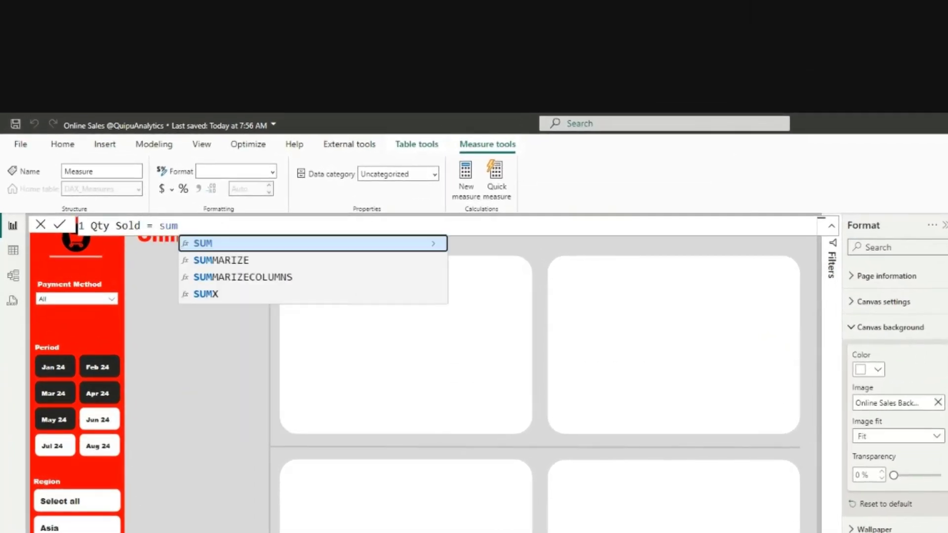
key(Tab)
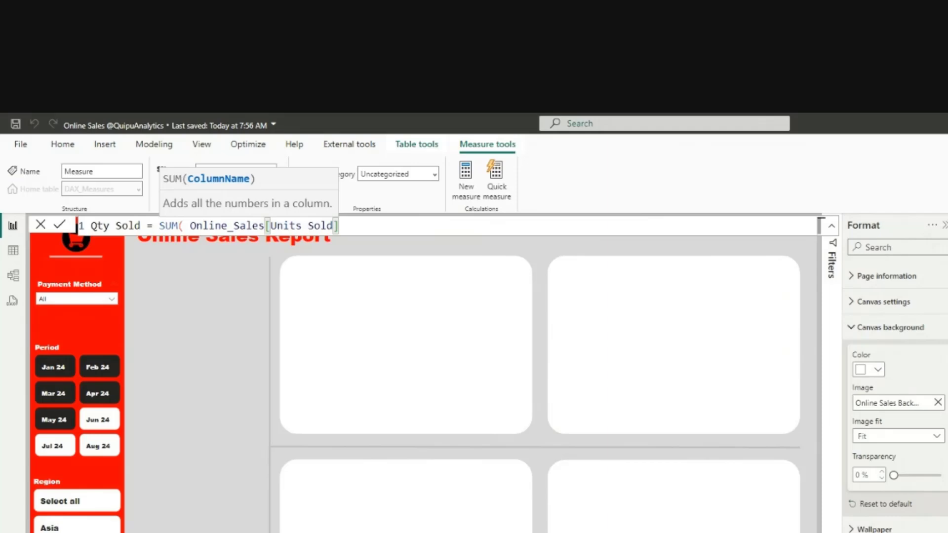
text())
key(Return)
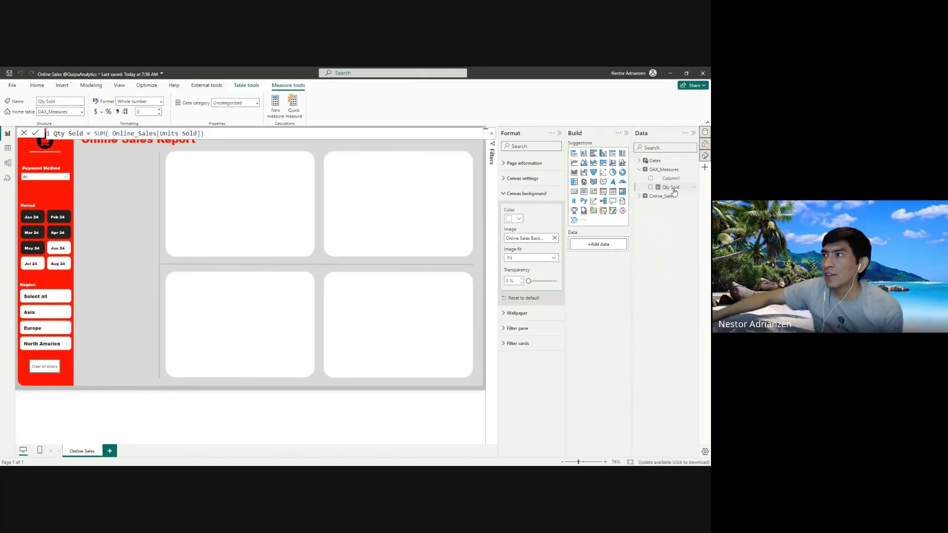
- Add a compact card showing Qty Sold to the report's upper-left white panel and format the measure with a thousands separator
drag(674, 192, 234, 199)
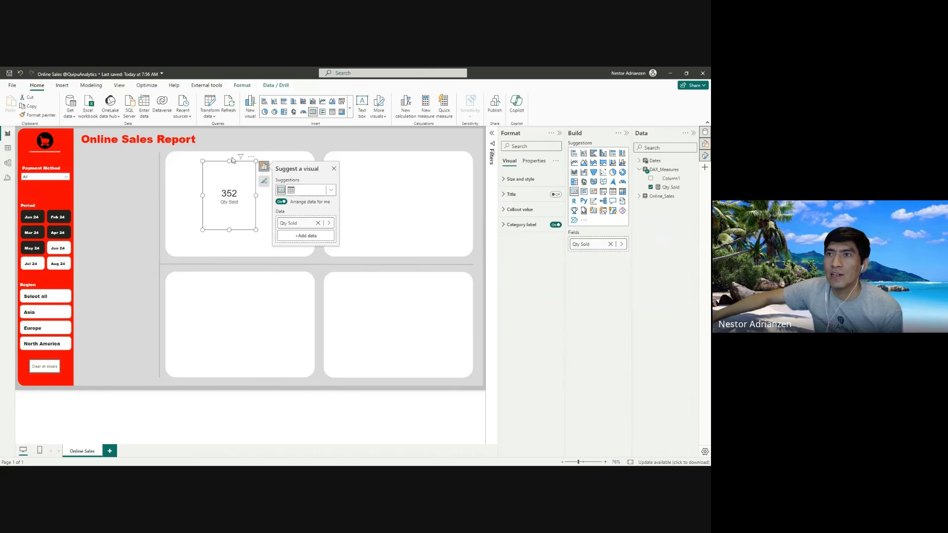
drag(229, 160, 229, 178)
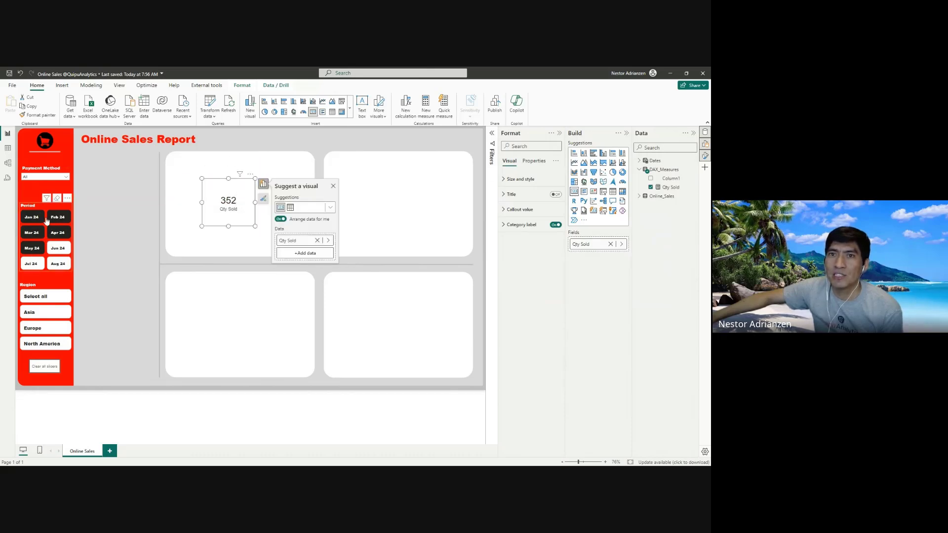
click(671, 187)
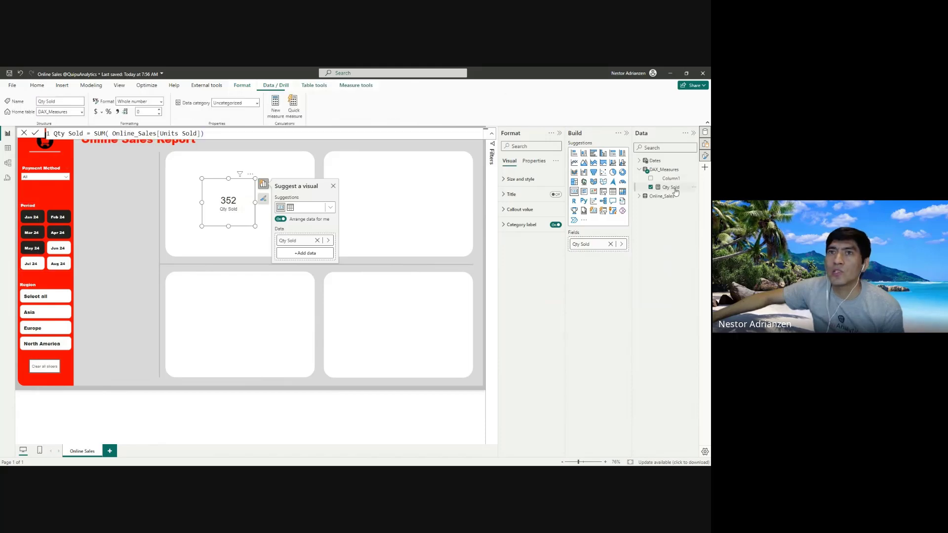
click(118, 112)
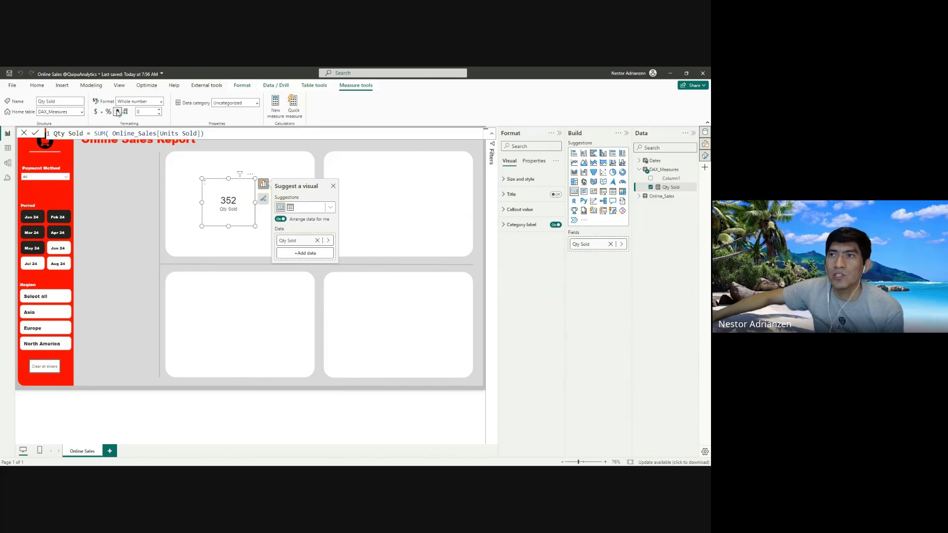
click(276, 165)
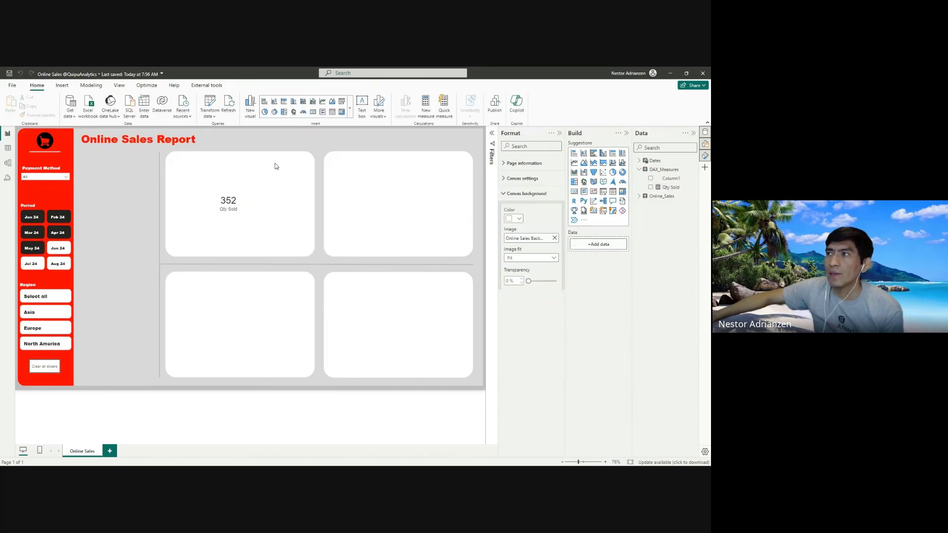
- Begin a new measure named PM Units Sold in the DAX_Measures table, with CALCULATE evaluating [Qty Sold]
right_click(673, 171)
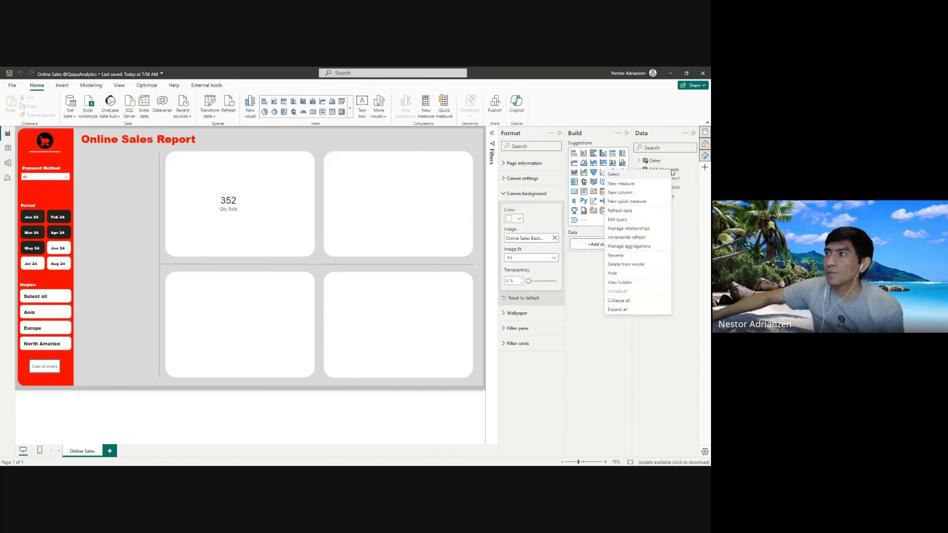
click(644, 184)
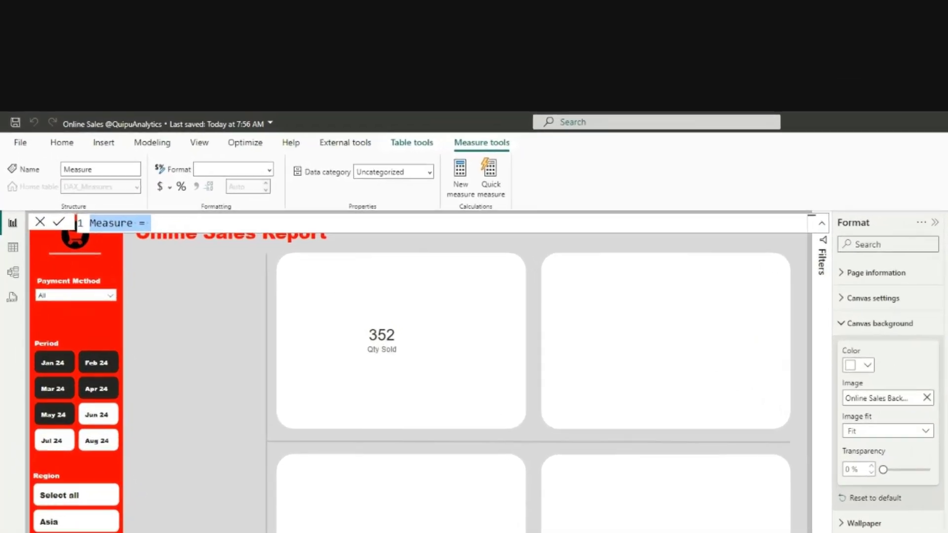
text(P)
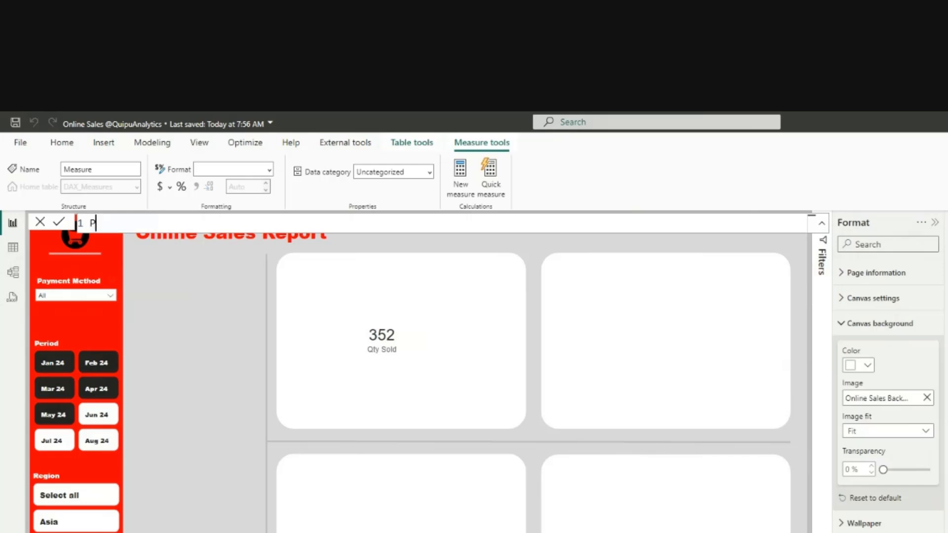
text(M Units Sold =)
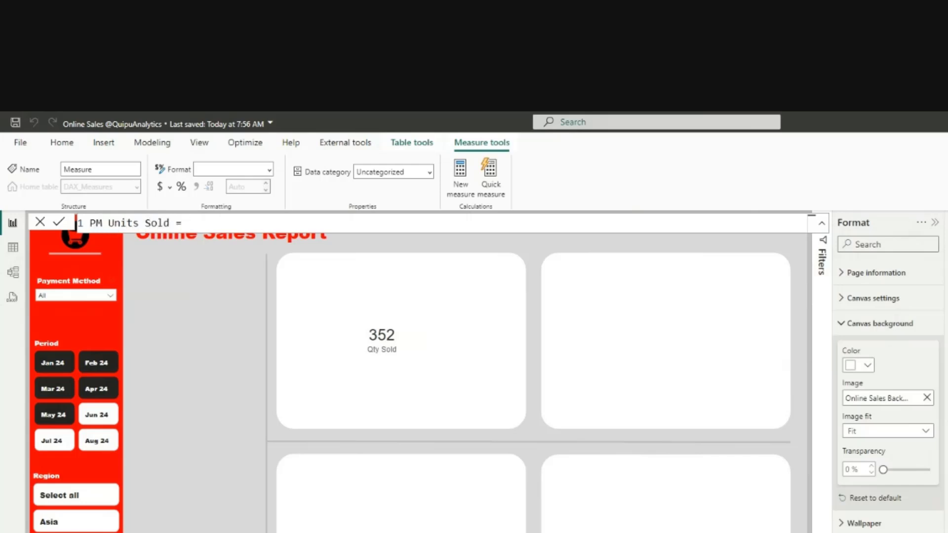
key(shift+Return)
text(CAL)
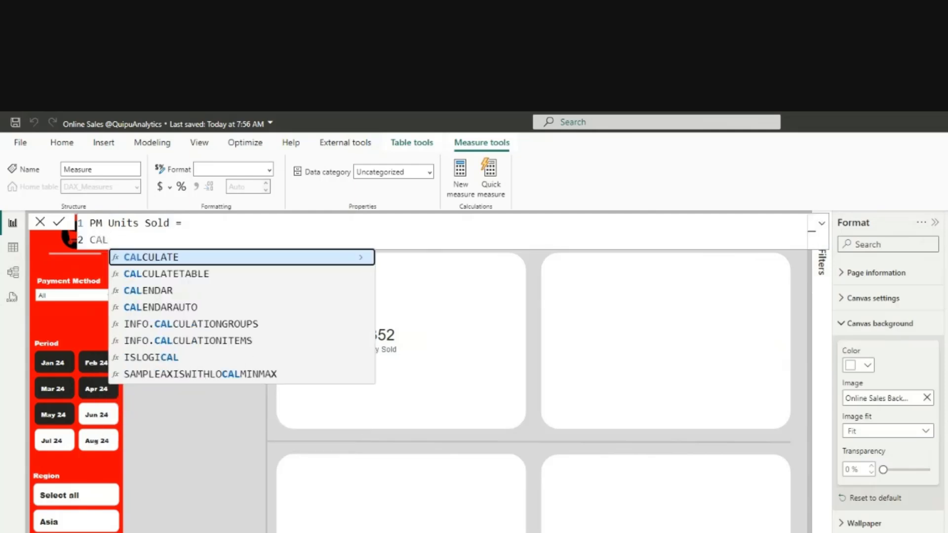
key(Tab)
key(shift+Return)
text([Qty Sold],)
key(shift+Return)
- Complete the PM Units Sold formula by filtering CALCULATE with DATEADD( Dates[Date], -1, MONTH)
text(date)
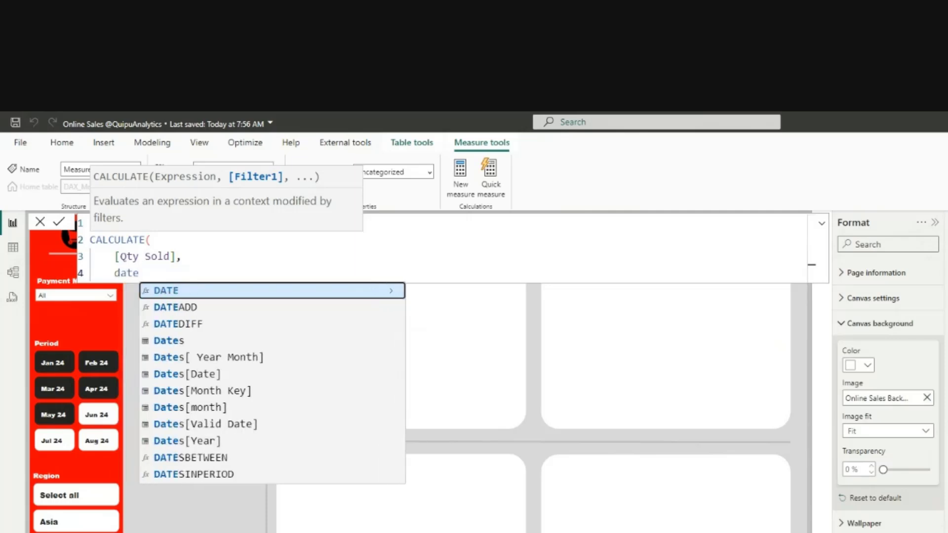
key(Down)
key(Tab)
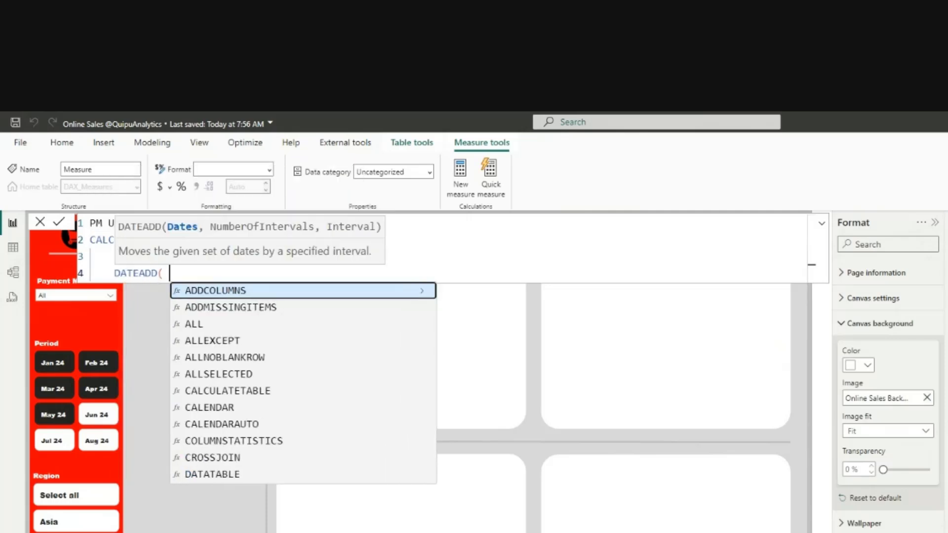
text(date)
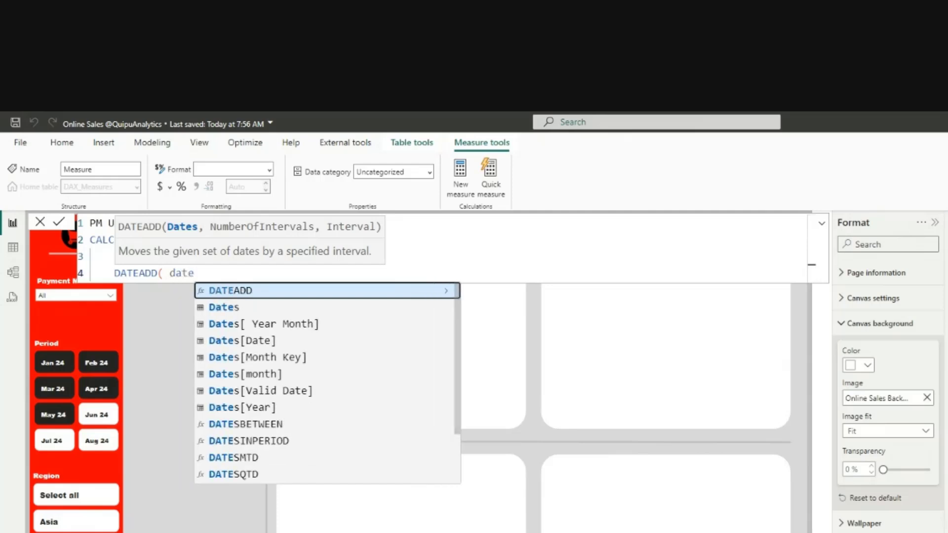
text(s)
key(Down)
key(Down)
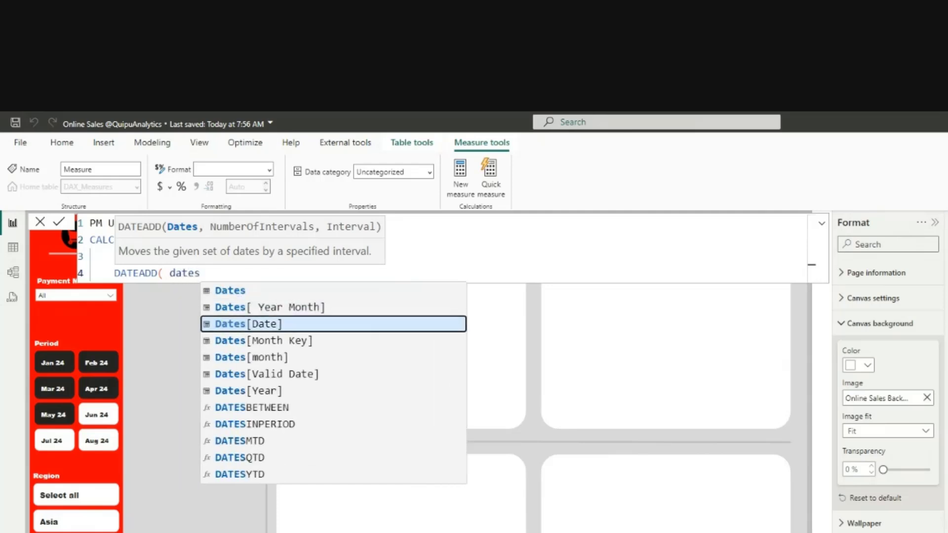
key(Tab)
text(, )
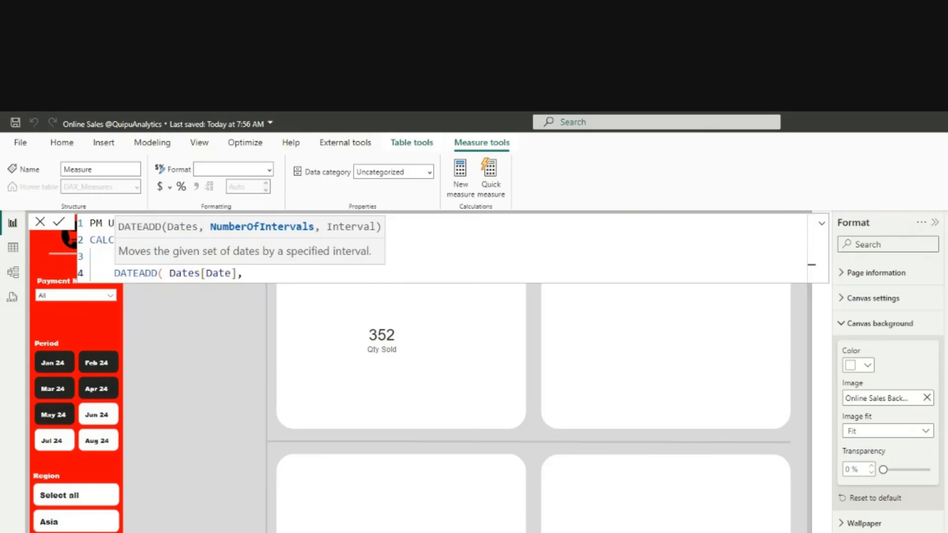
text(-1,)
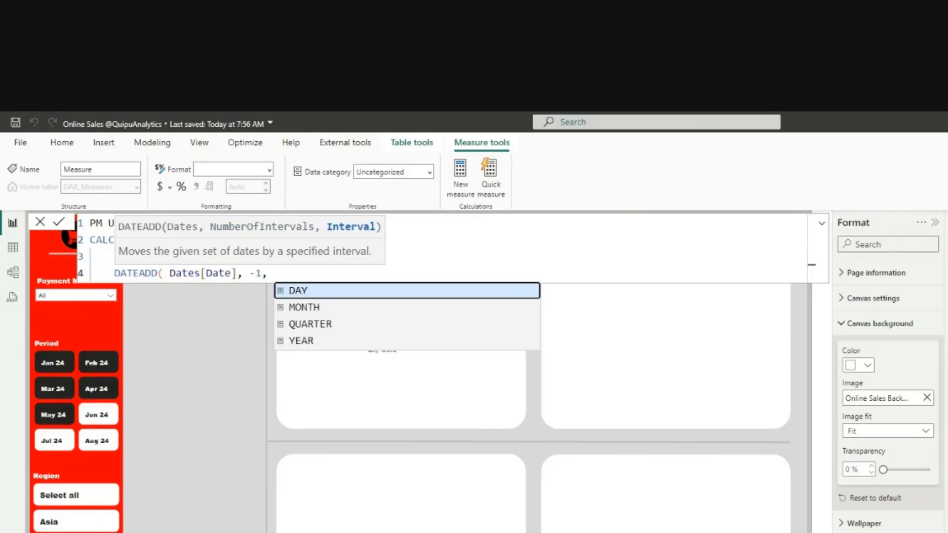
key(Down)
key(Tab)
text())
key(Down)
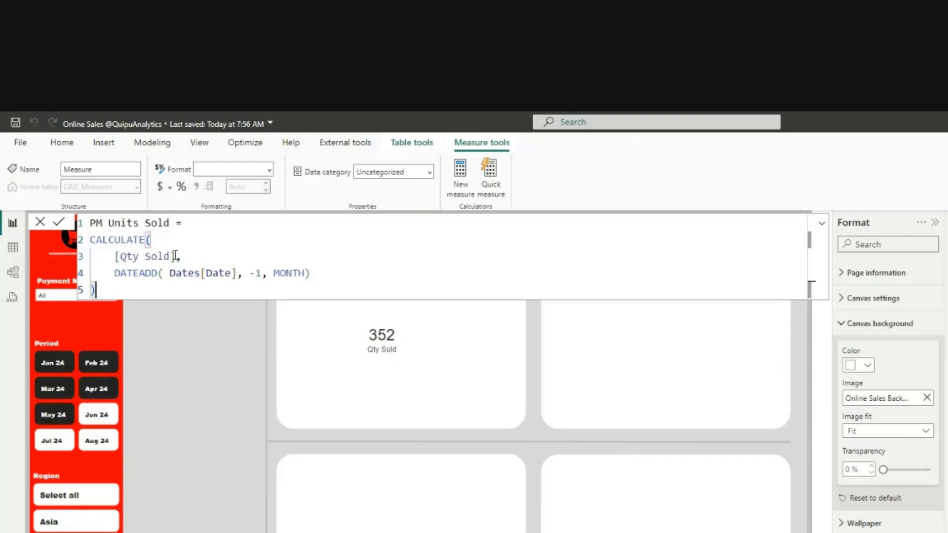
drag(176, 255, 118, 257)
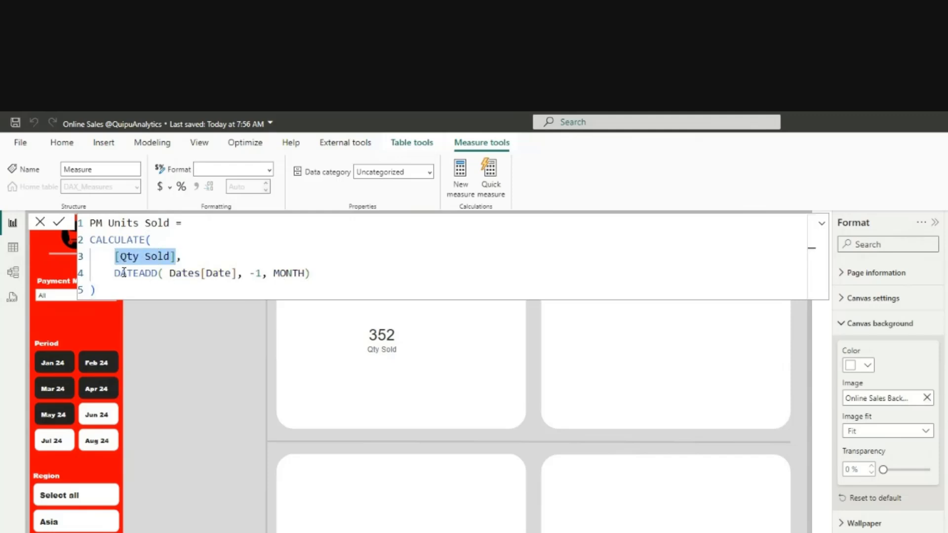
drag(116, 272, 310, 273)
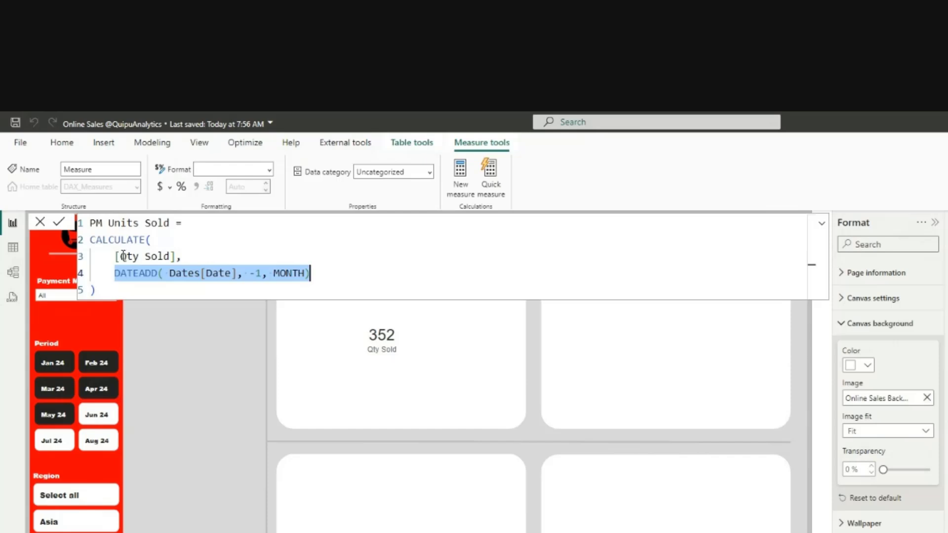
drag(121, 256, 169, 256)
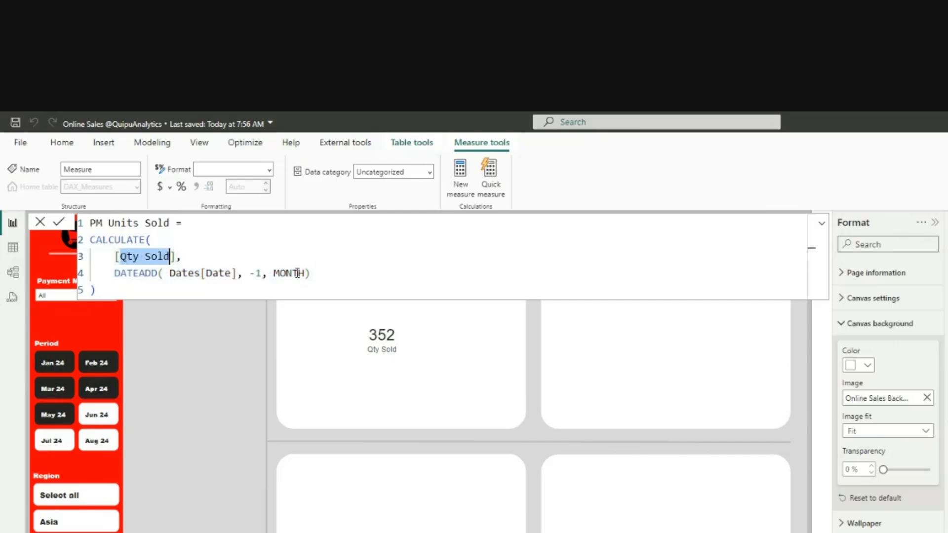
drag(304, 274, 208, 275)
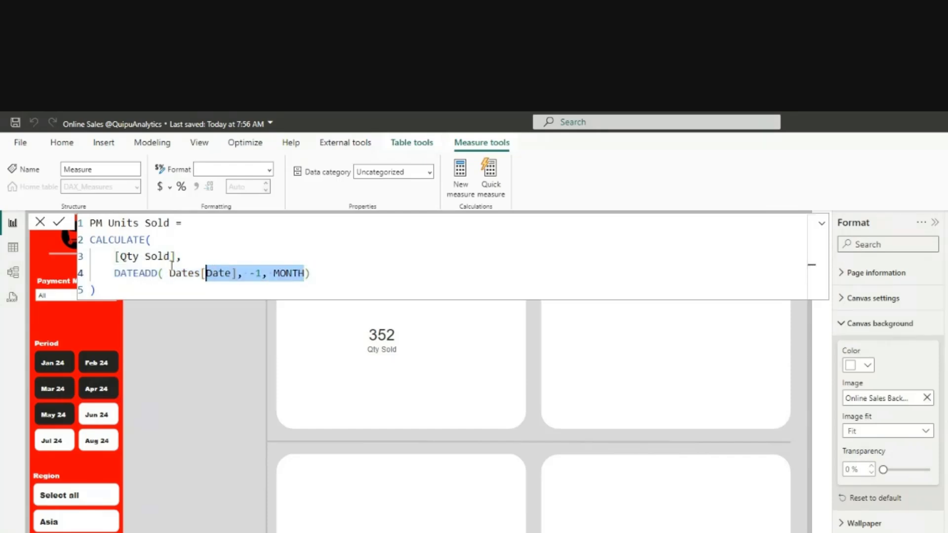
drag(151, 240, 90, 240)
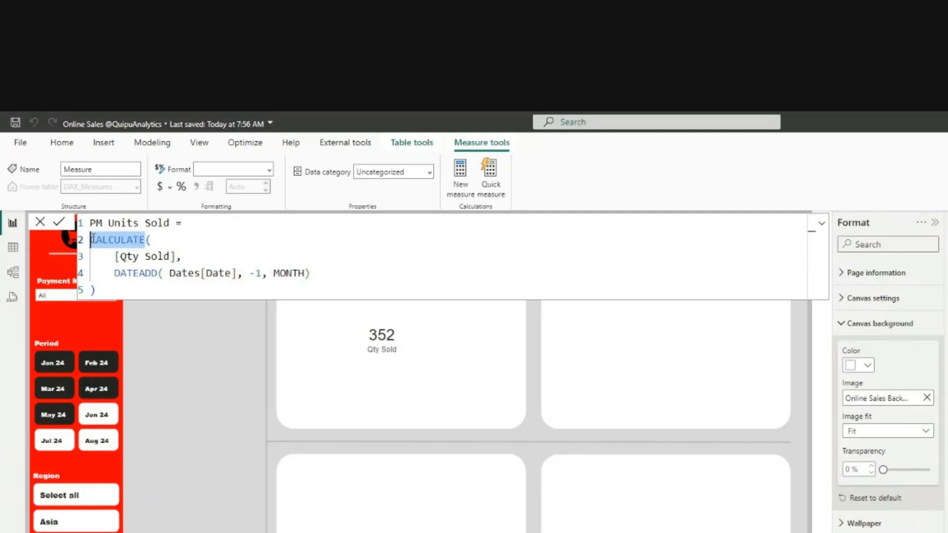
drag(158, 273, 115, 273)
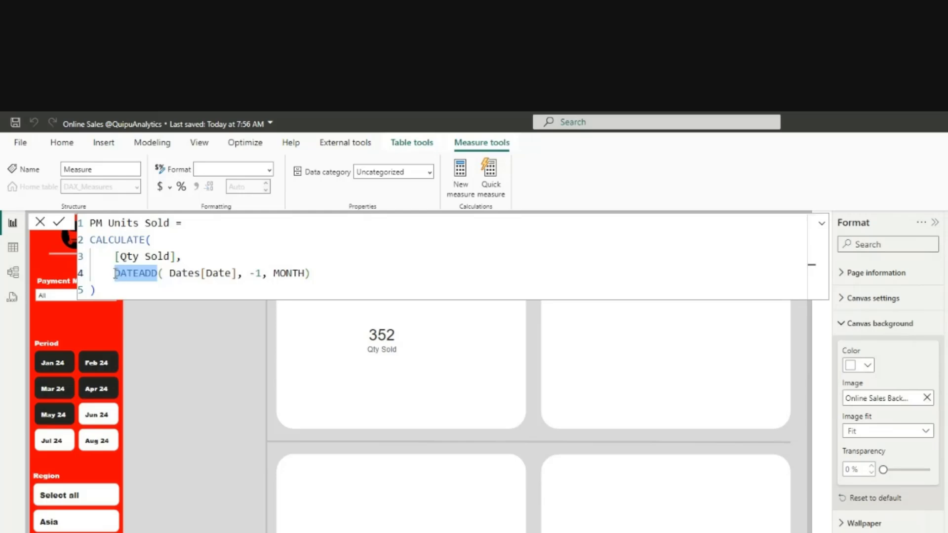
- Save the PM Units Sold measure with a thousands separator and show it in a card on the report's lower-left white panel
click(60, 223)
click(59, 223)
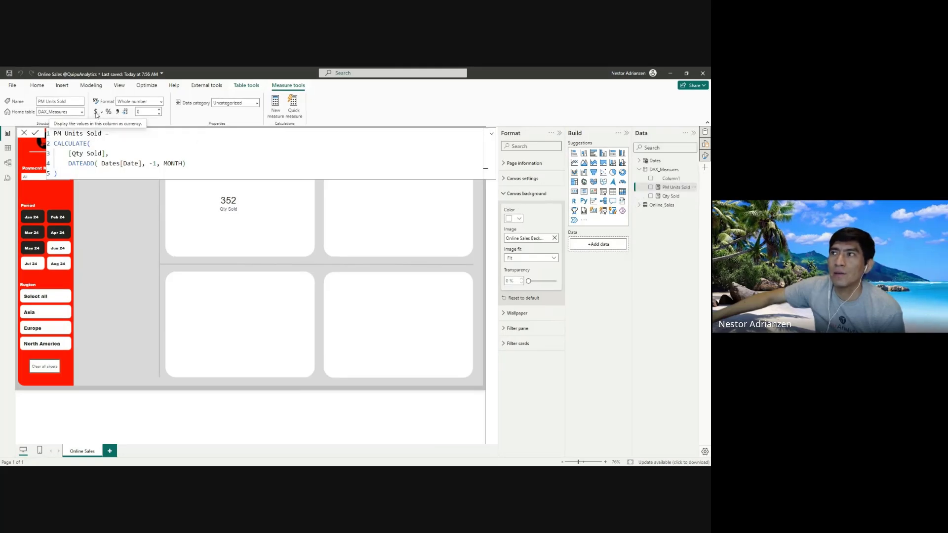
click(118, 113)
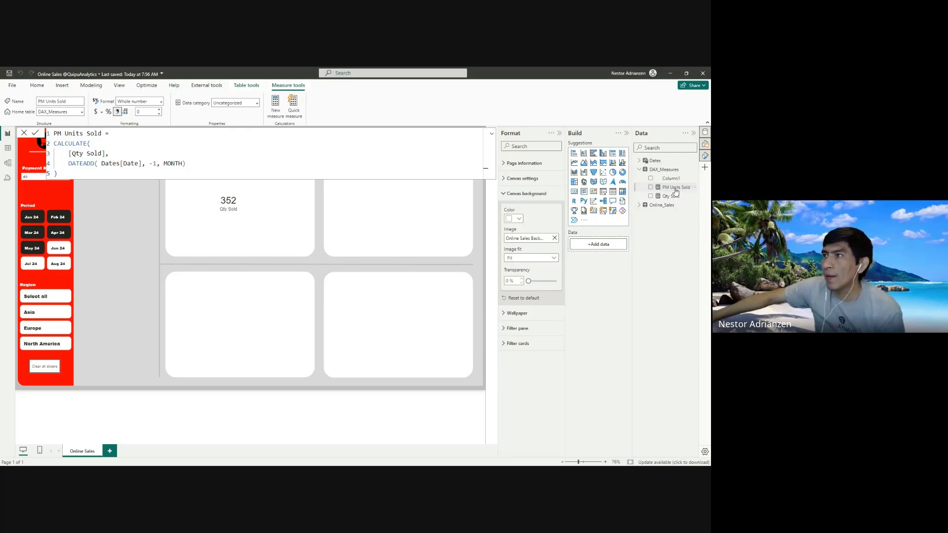
drag(676, 191, 250, 321)
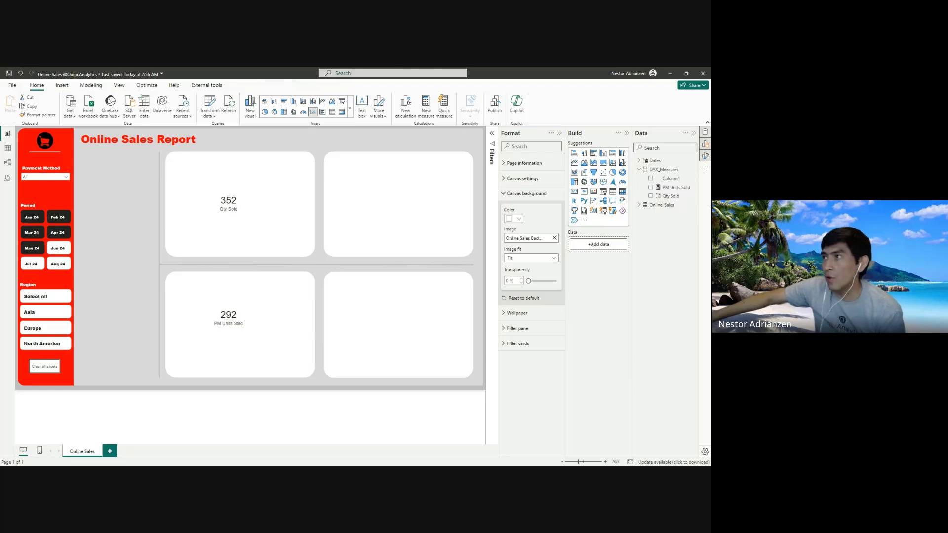
- Begin a new measure named MoM Units Sold Growth in the DAX_Measures table, with the variable curr_units_sold = [Qty Sold]
right_click(671, 170)
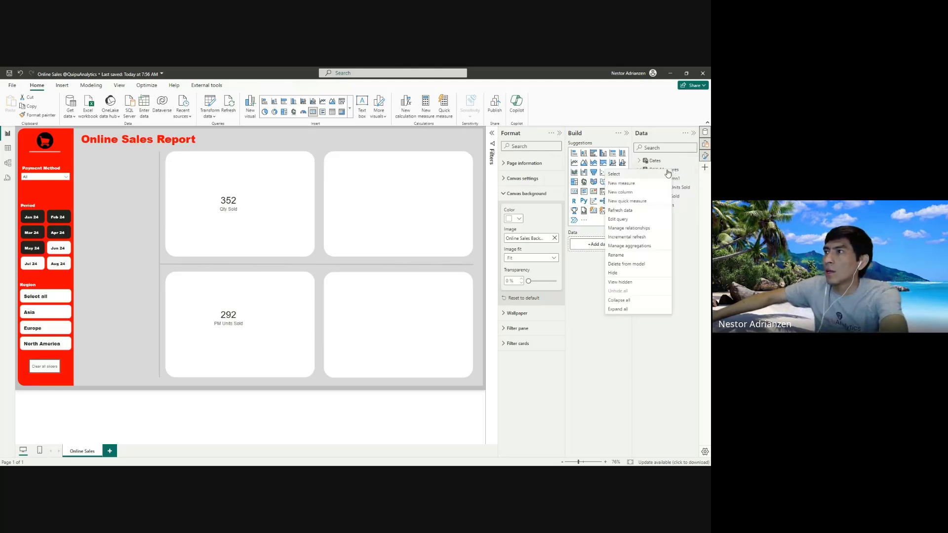
click(635, 184)
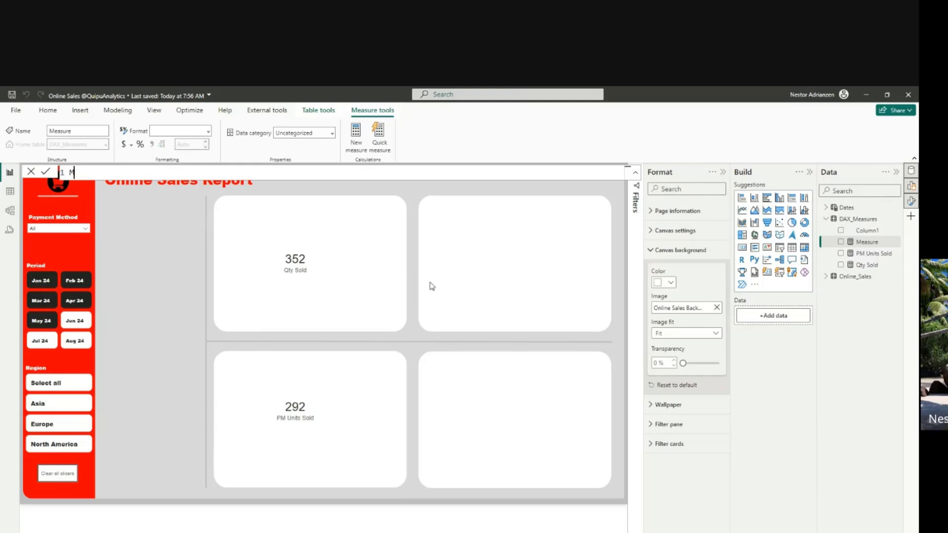
text(MoM)
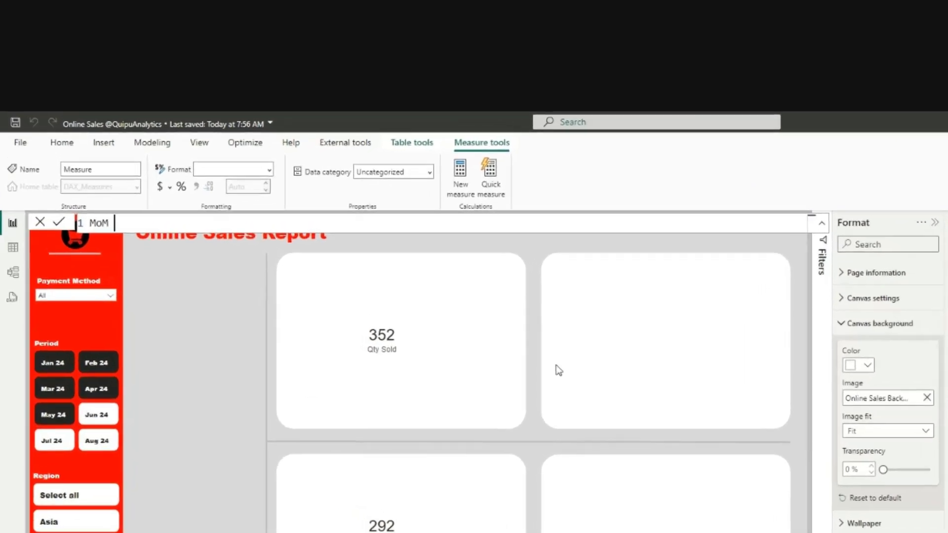
text( Units Sold GRowth =)
key(shift+Return)
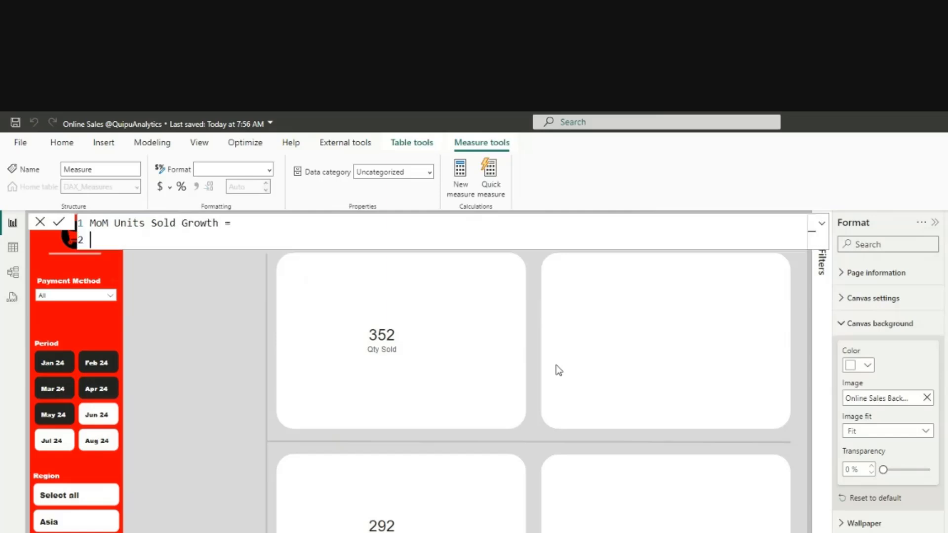
text(VAR)
text(curr_units_)
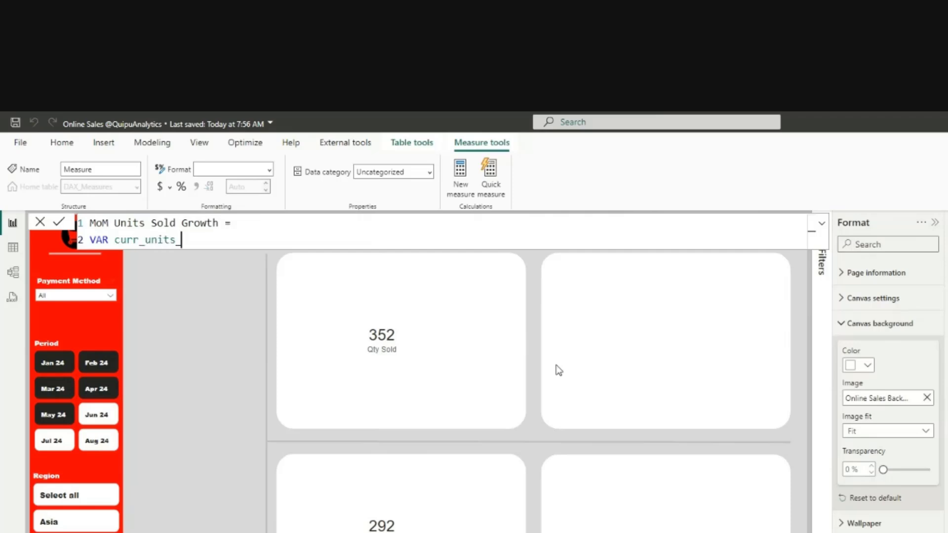
text(sold = [)
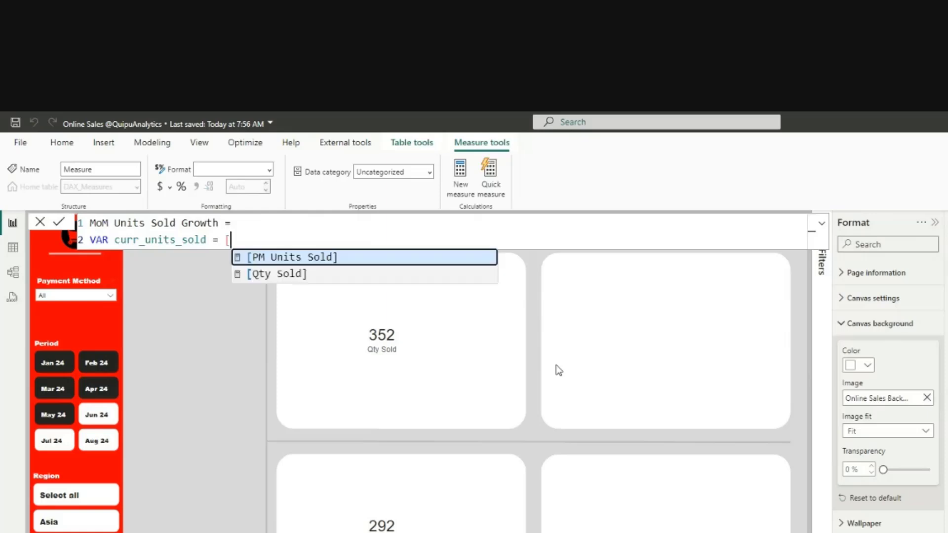
key(Down)
key(Tab)
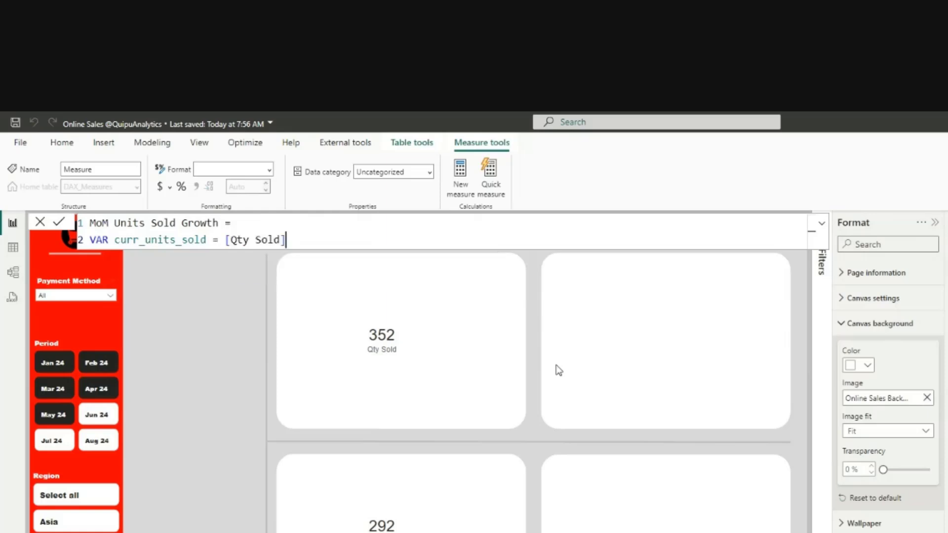
- Add a second variable to the growth measure, prev_units_sold = [PM Units Sold]
key(shift+Return)
text(VAR)
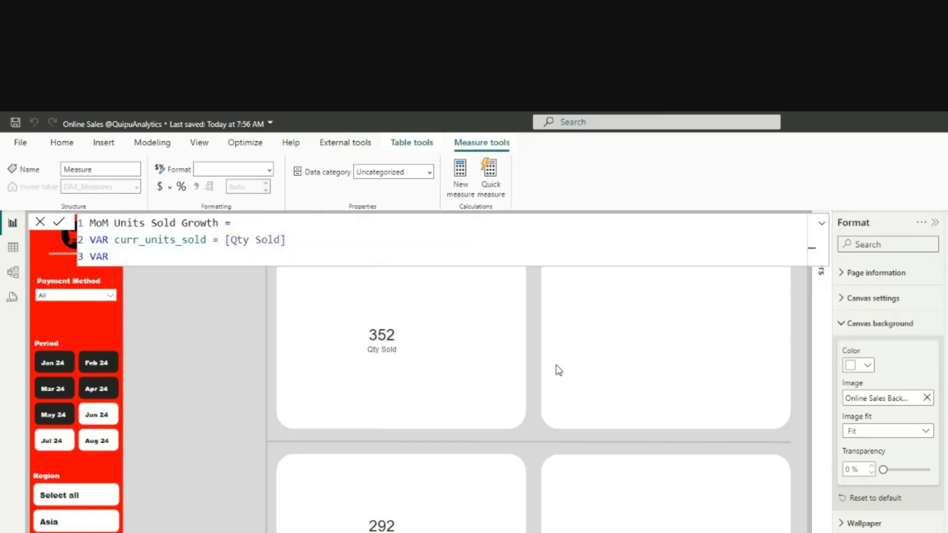
text( prev_units_sold = )
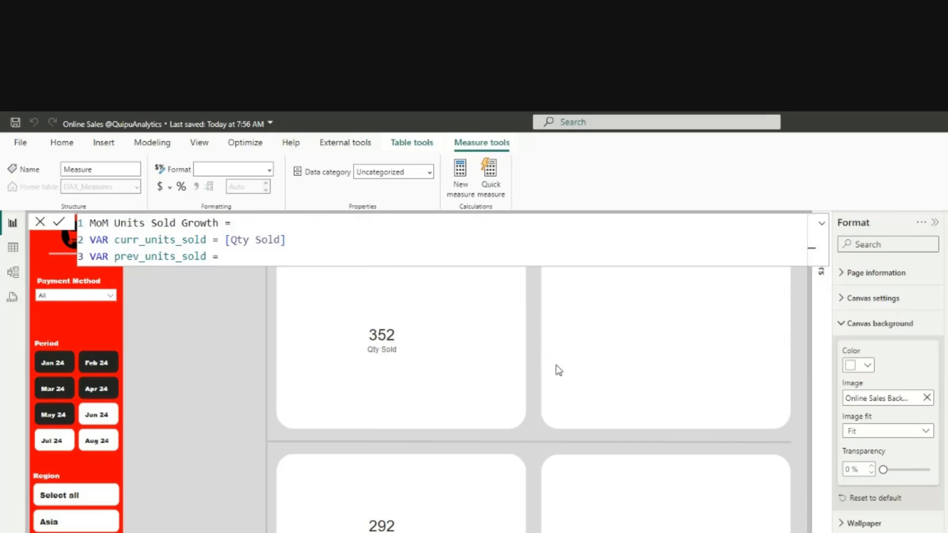
text([)
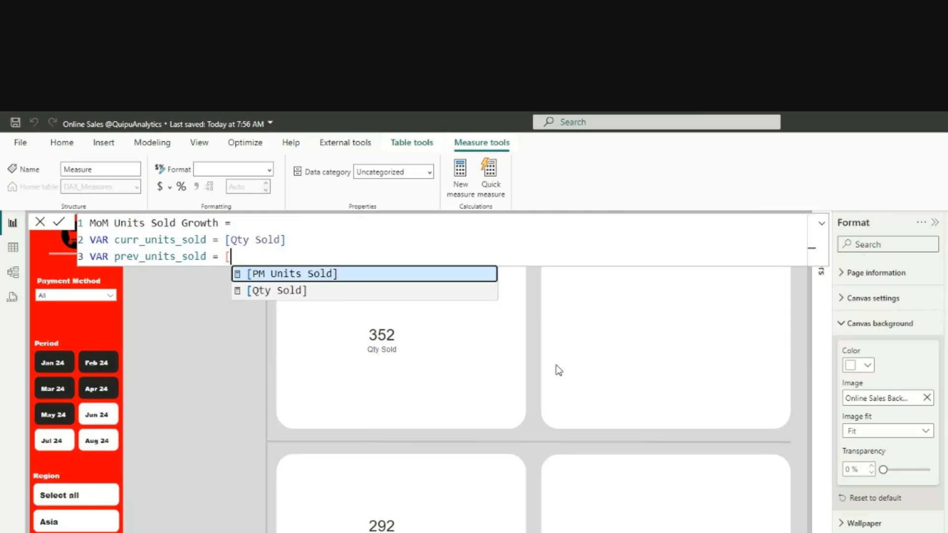
key(Tab)
- Add a third variable named result to the growth measure, starting its expression with the DIVIDE function
key(shift+Return)
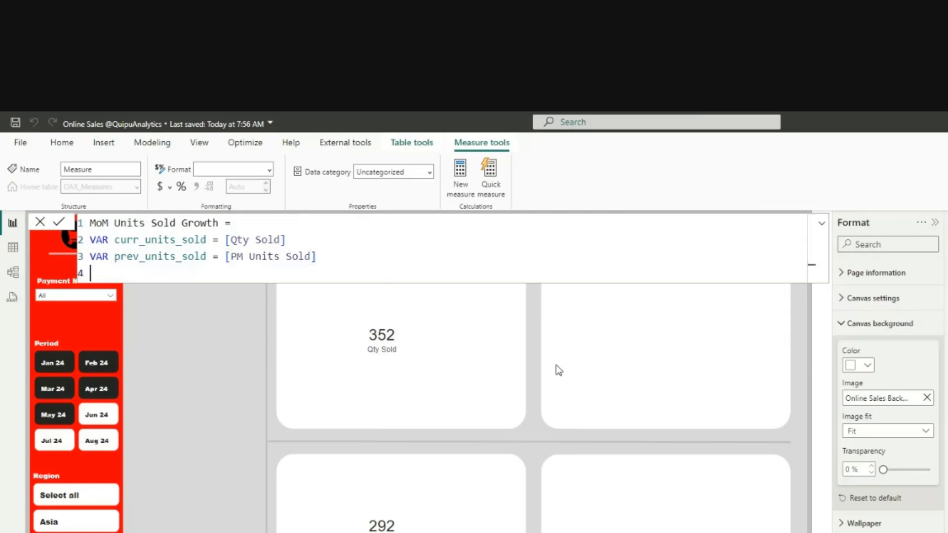
text(VAR result = )
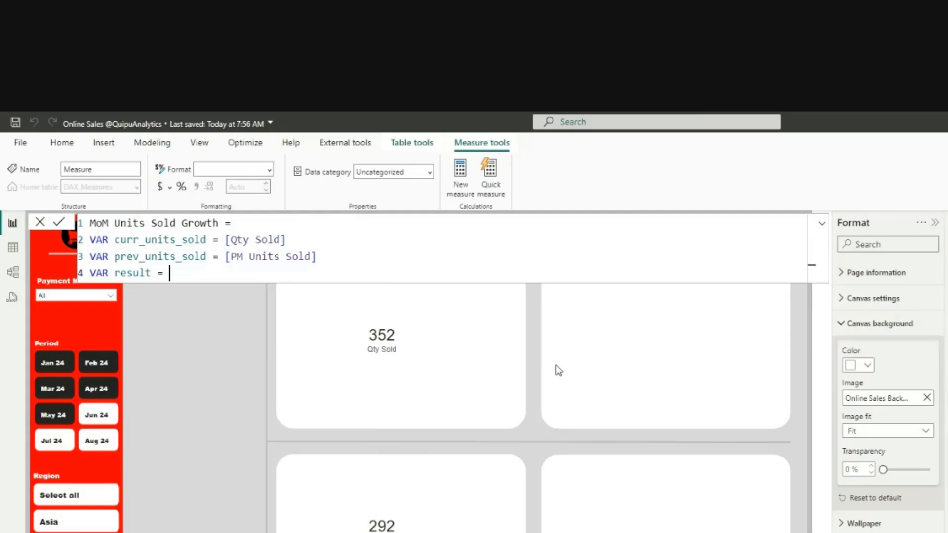
text(d)
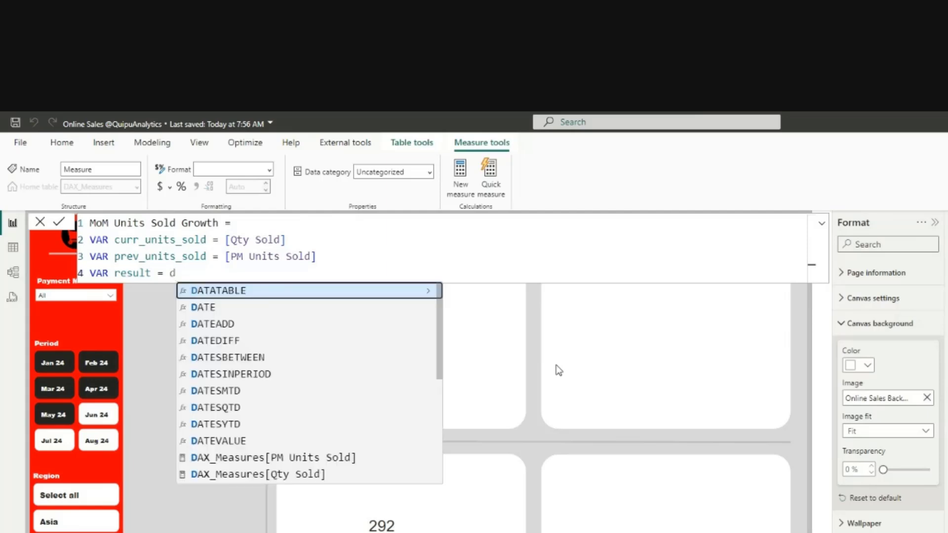
text(u)
key(BackSpace)
text(iv)
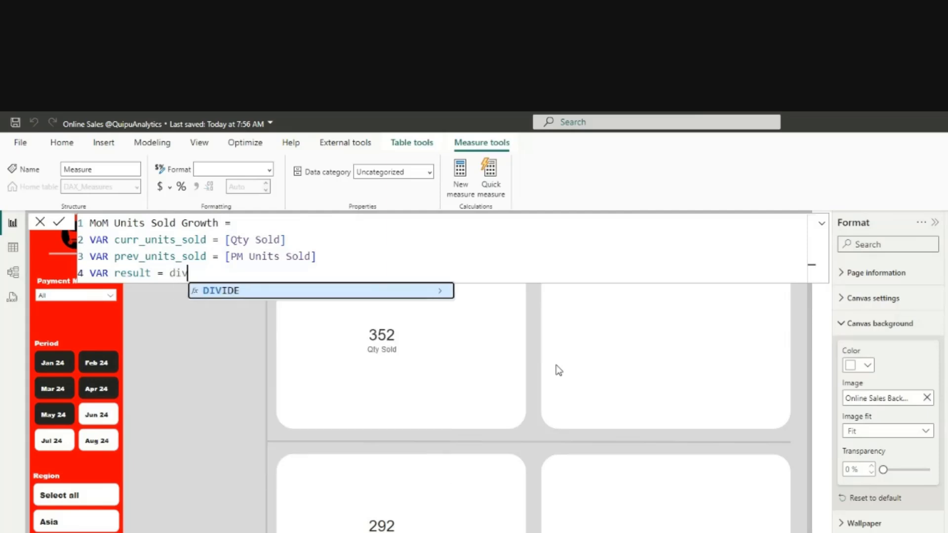
key(Tab)
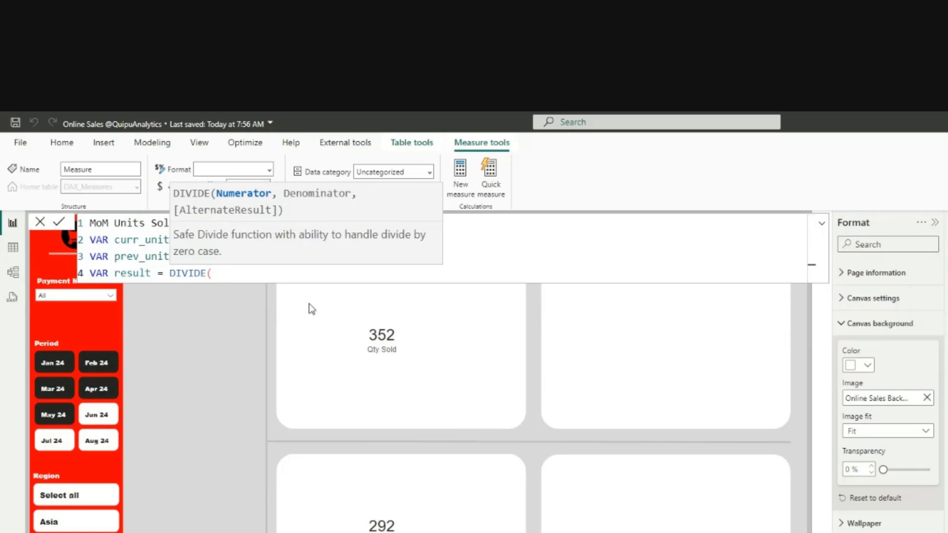
- Fill the DIVIDE arguments with curr_units_sold - prev_units_sold as the numerator and prev_units_sold as the denominator
text(cur)
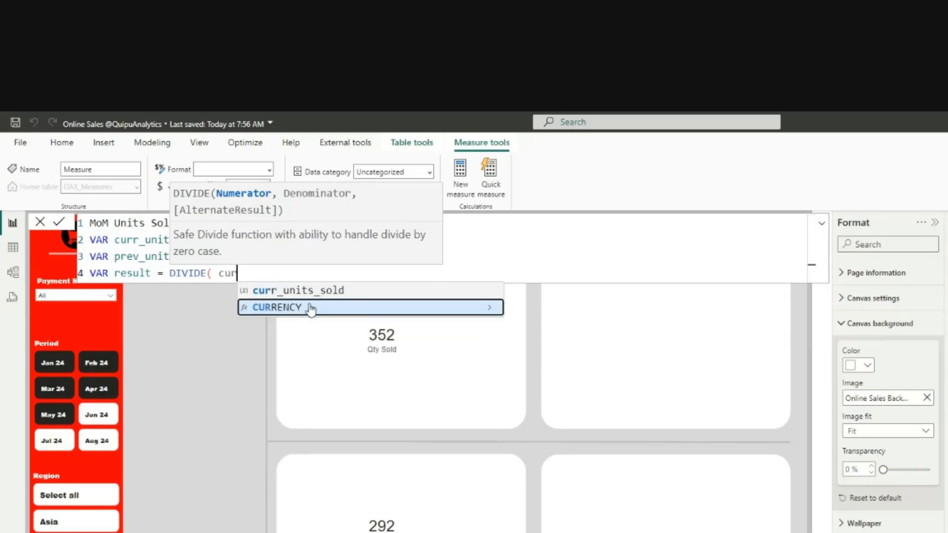
key(Up)
key(Tab)
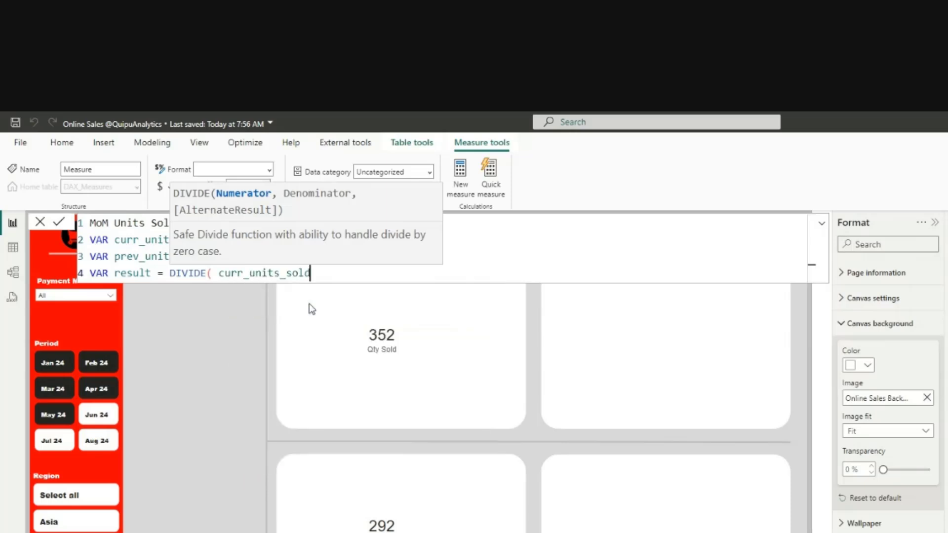
text(- p)
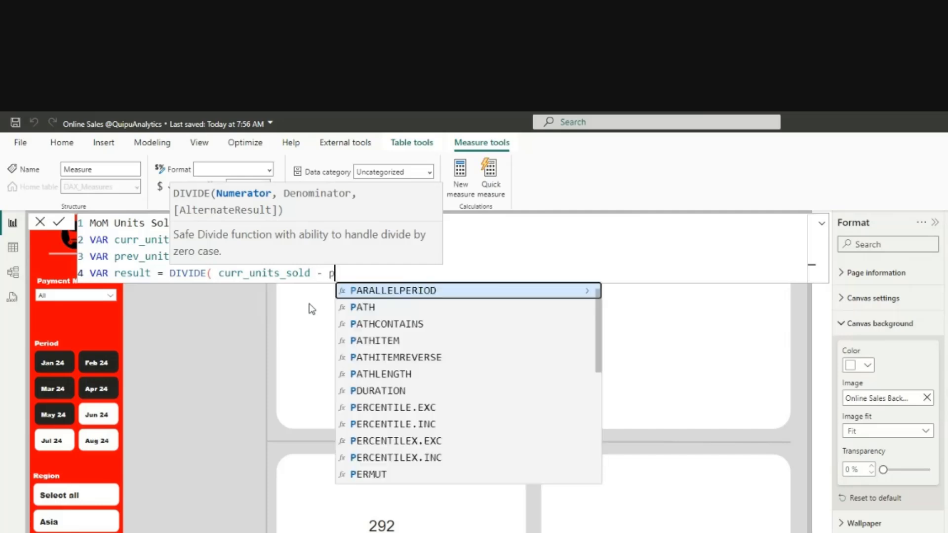
text(rev)
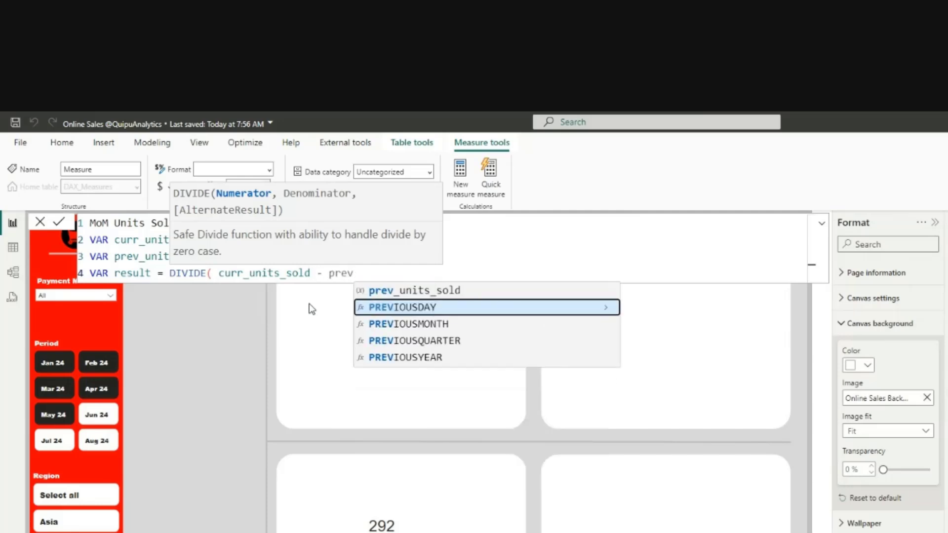
click(468, 292)
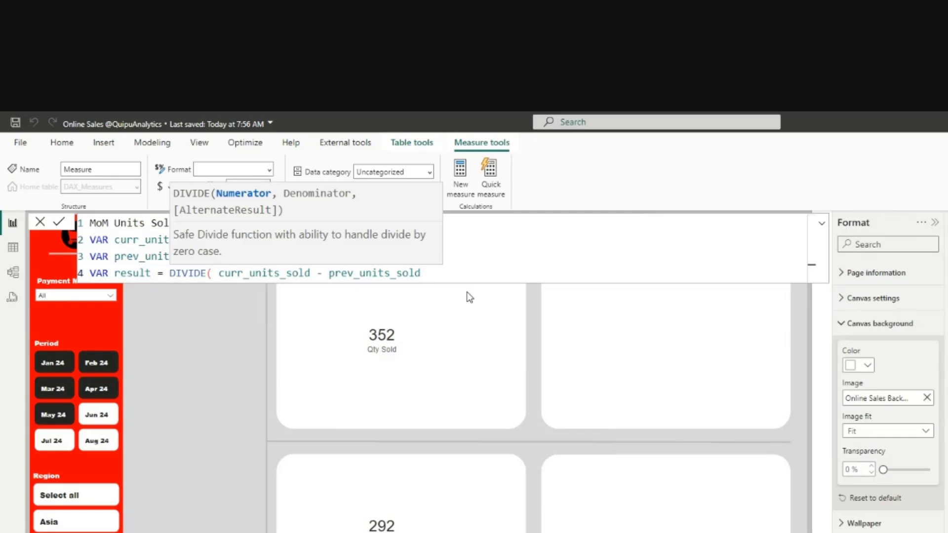
text(, pre)
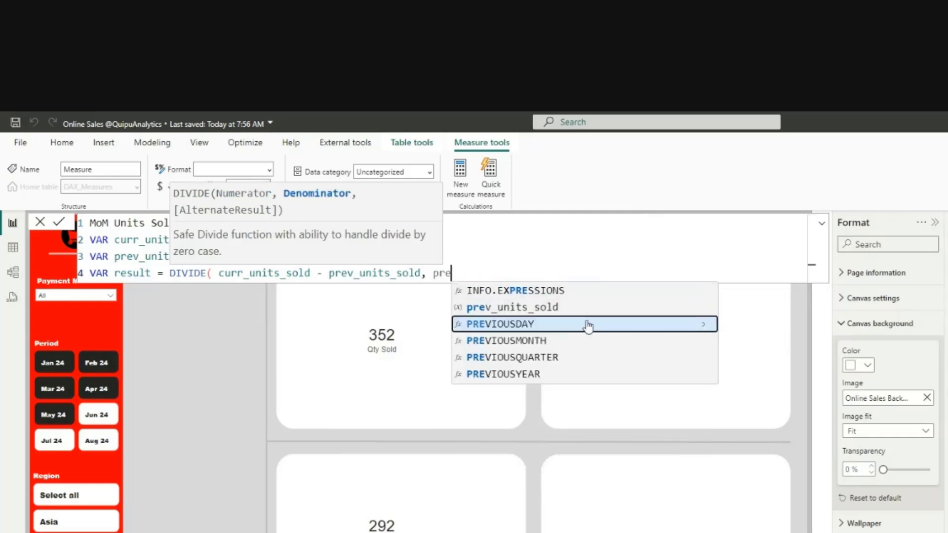
click(549, 308)
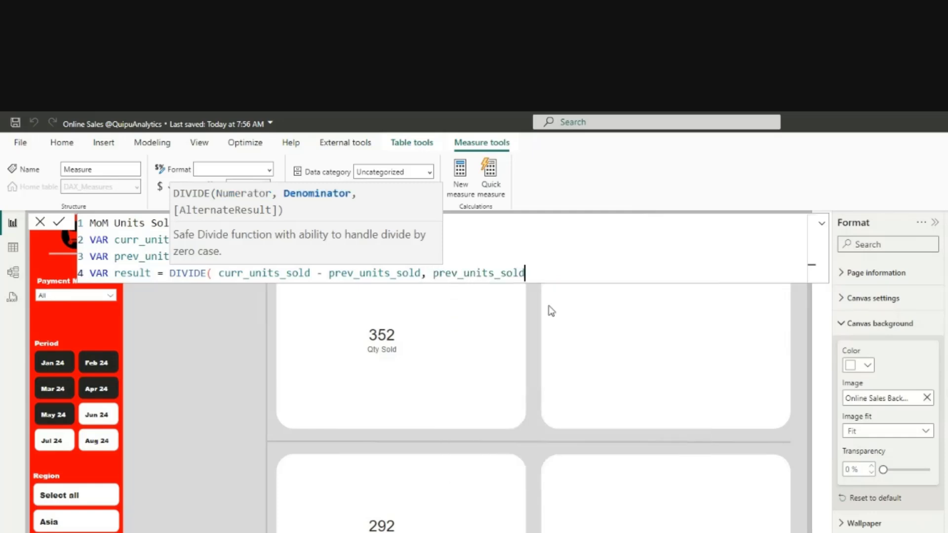
text())
- Finish the MoM Units Sold Growth formula with RETURN result and save the measure
key(shift+Return)
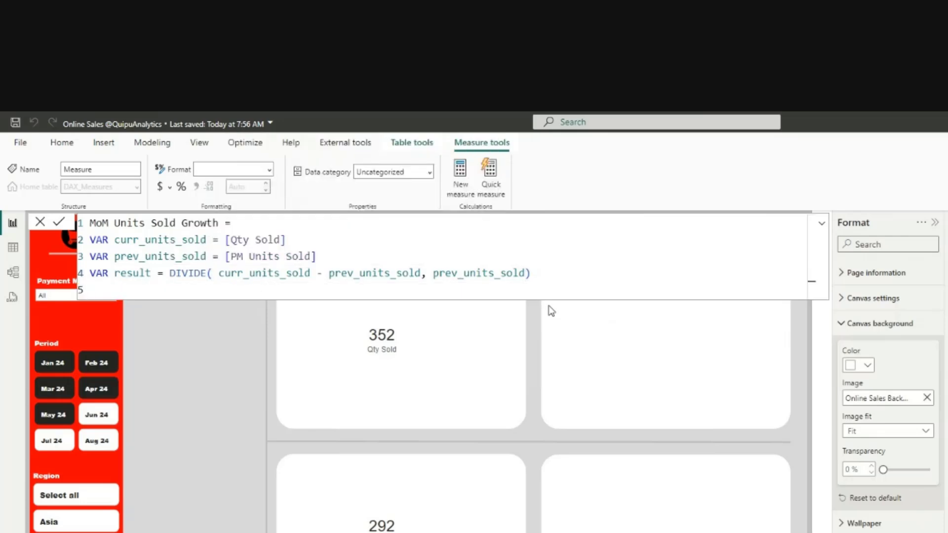
text(RETURN)
key(shift+Return)
key(Tab)
text(res)
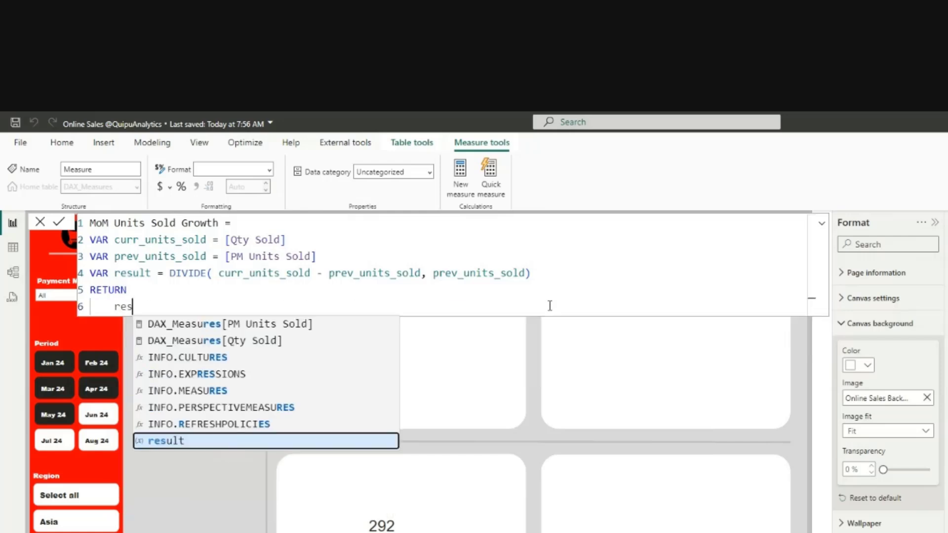
click(182, 443)
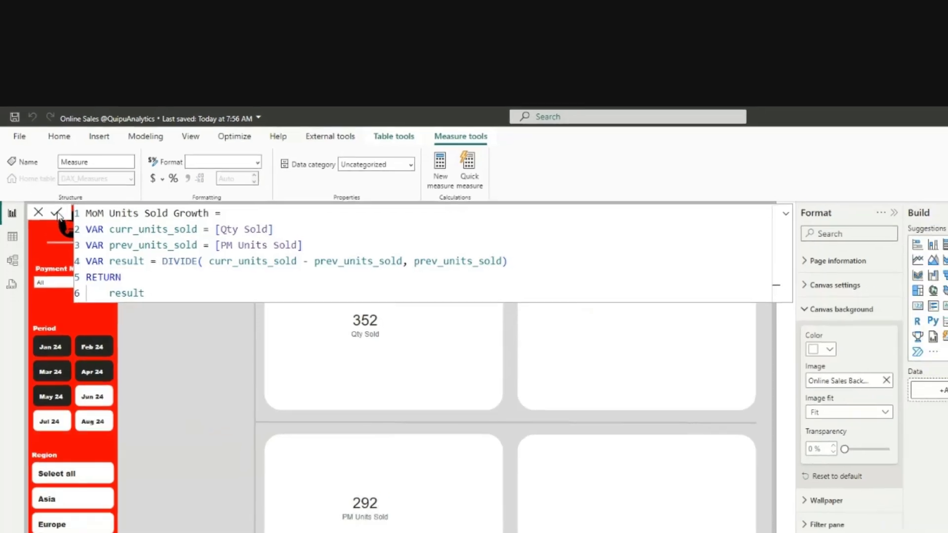
click(57, 214)
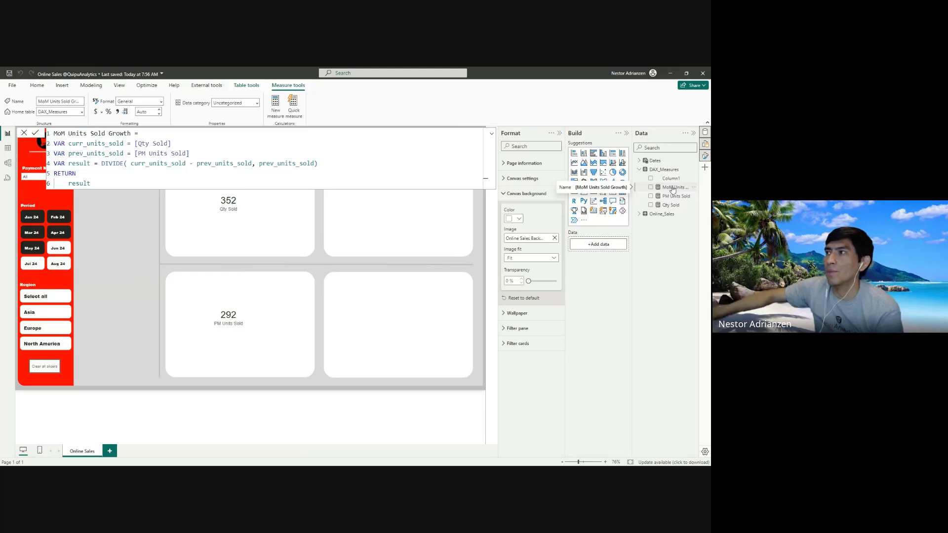
- Format MoM Units Sold Growth as a percentage and show it in a widened card on the report's lower-right white panel
click(672, 190)
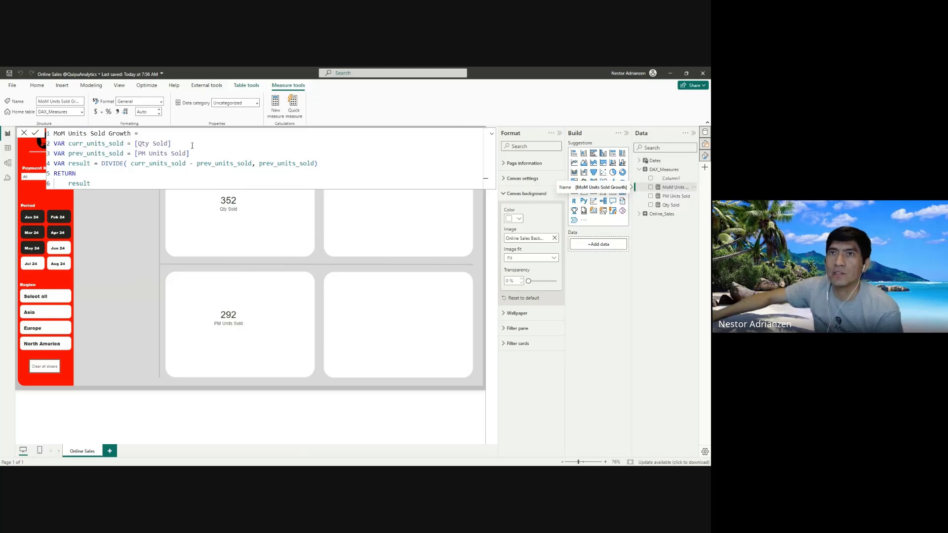
click(108, 112)
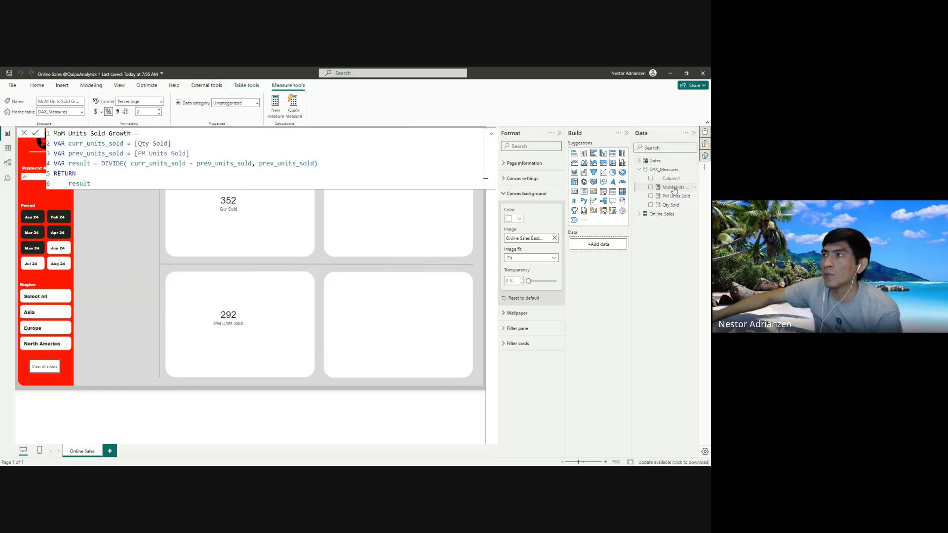
drag(673, 189, 389, 320)
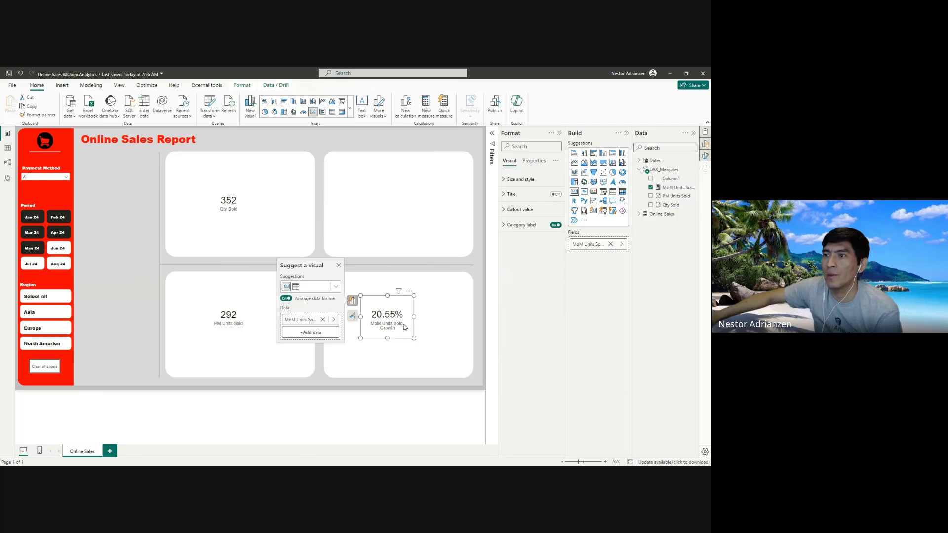
key(Escape)
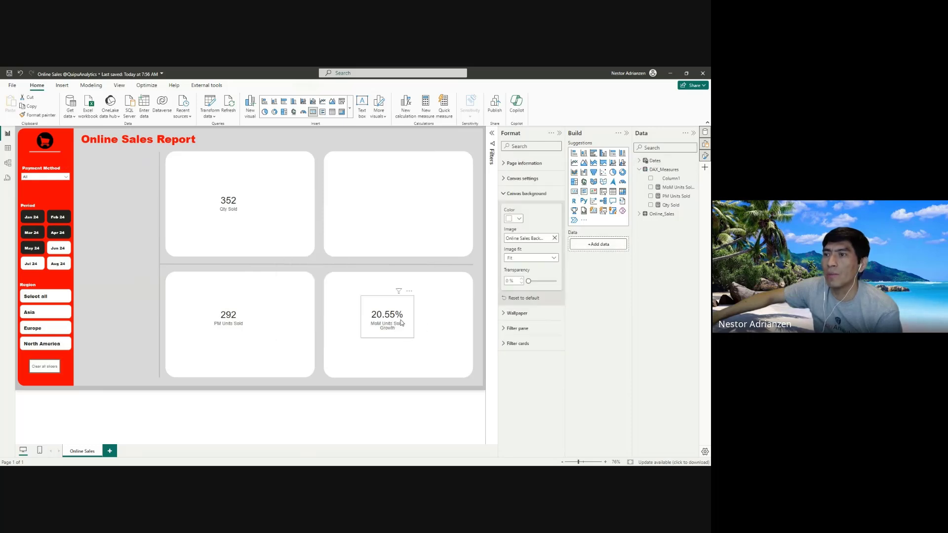
click(395, 322)
drag(403, 310, 443, 310)
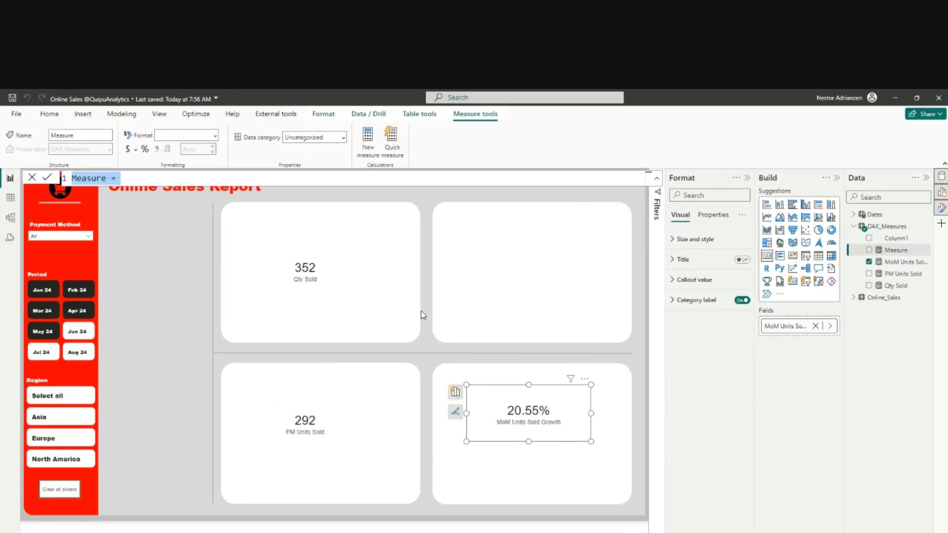
- Begin a new measure named Units Sold Color in the DAX_Measures table, starting its expression with an IF function
text(Units)
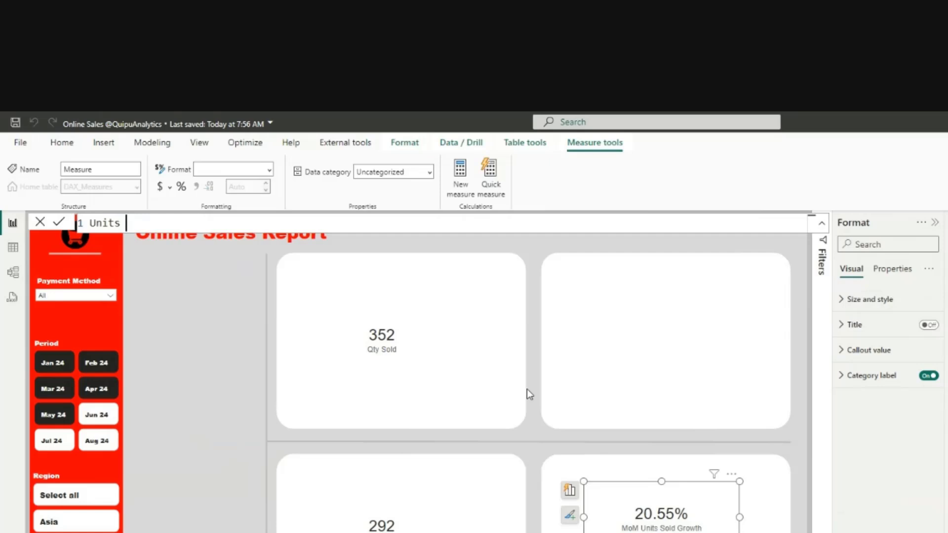
text(Sold Color )
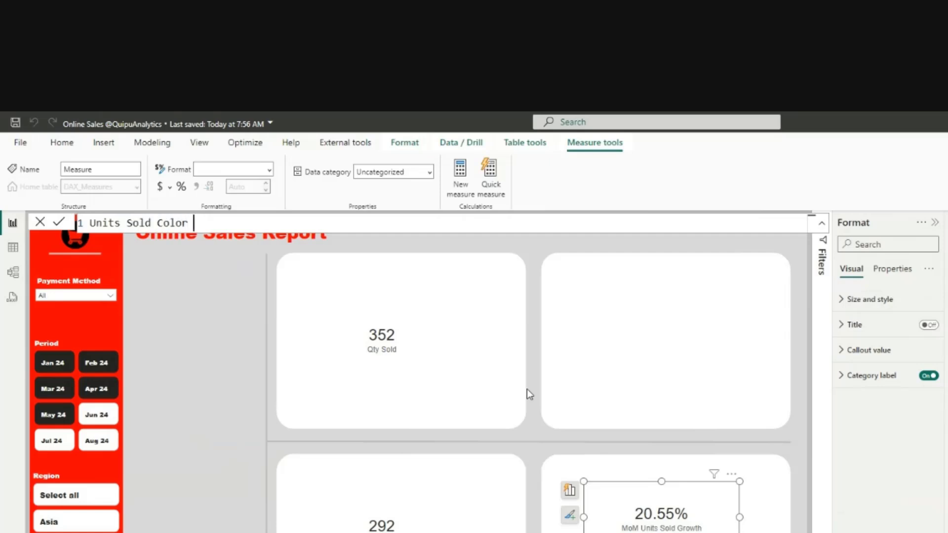
text(=)
key(shift+Return)
text(if)
key(Tab)
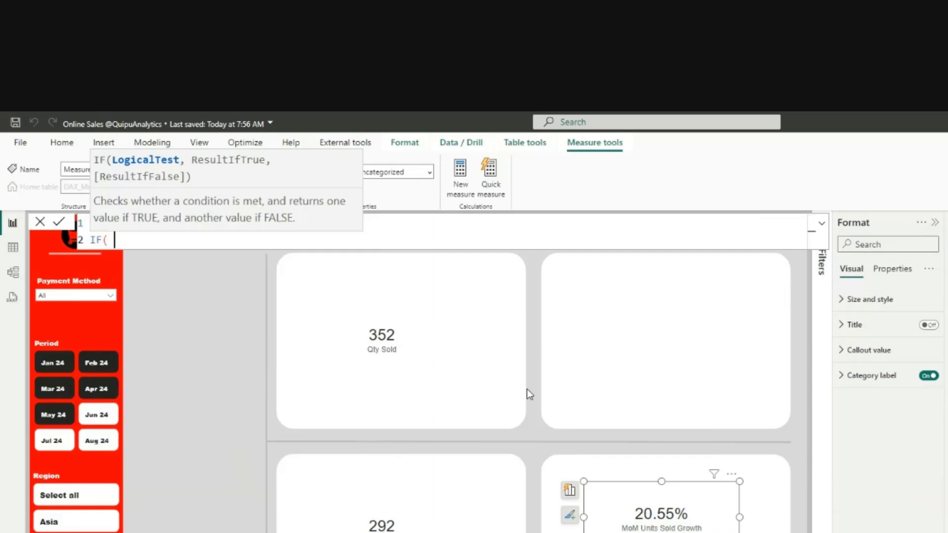
- Set the IF function's logical test to [MoM Units Sold Growth]>0
text(uni)
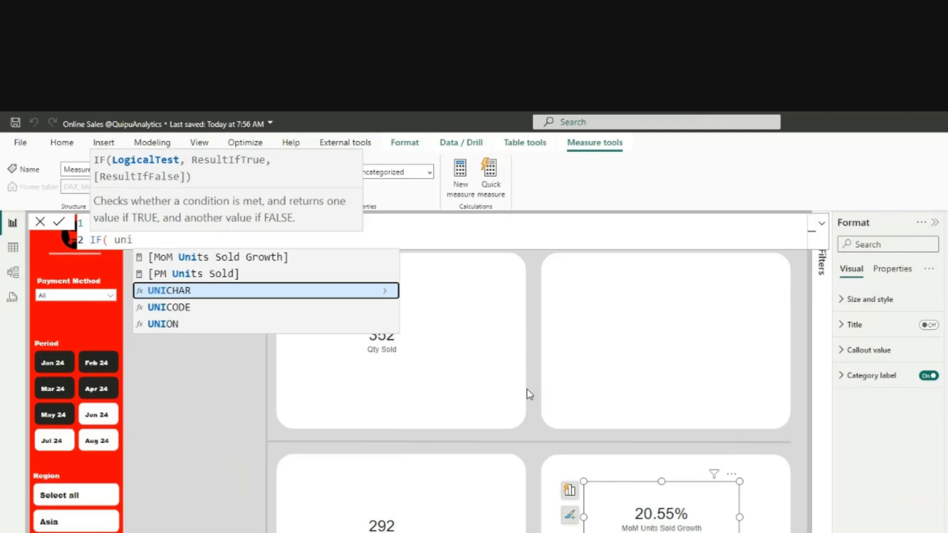
key(Up)
key(Up)
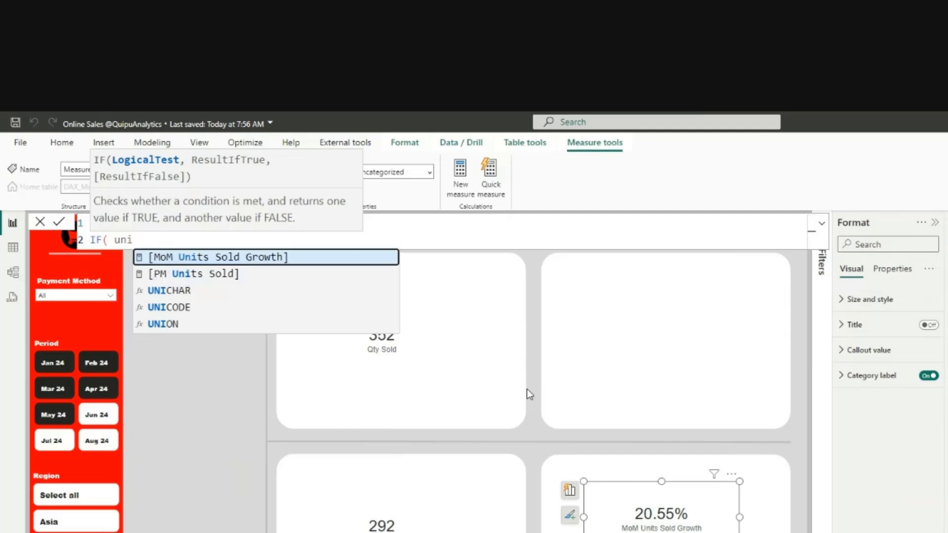
key(Tab)
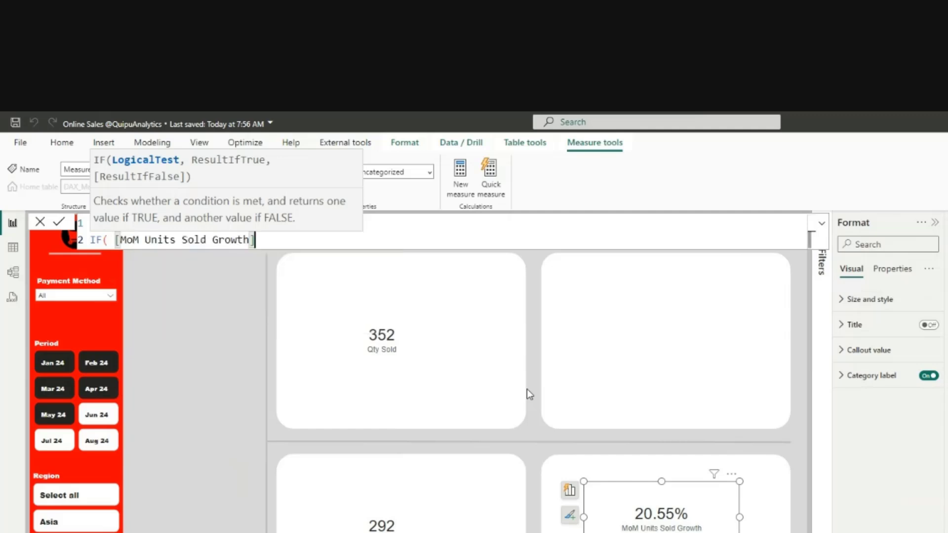
text(>)
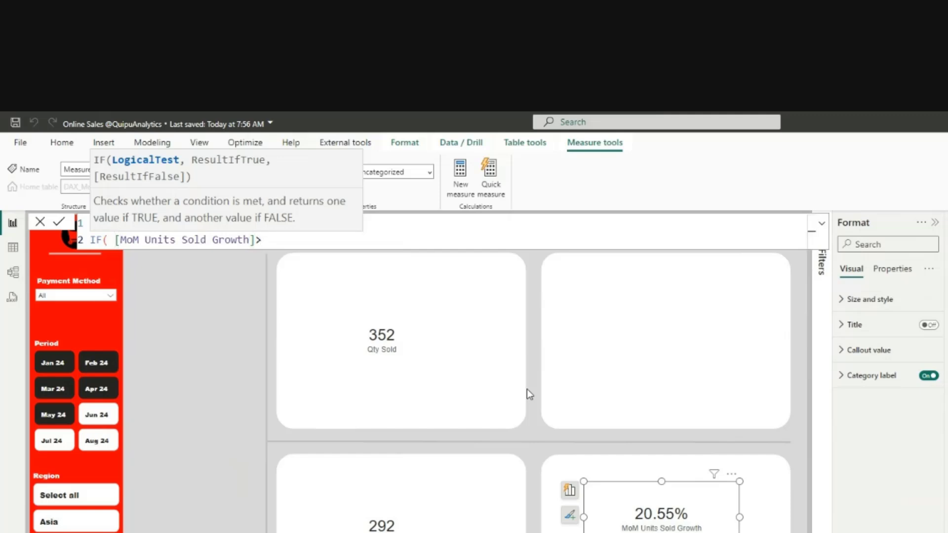
text(0, )
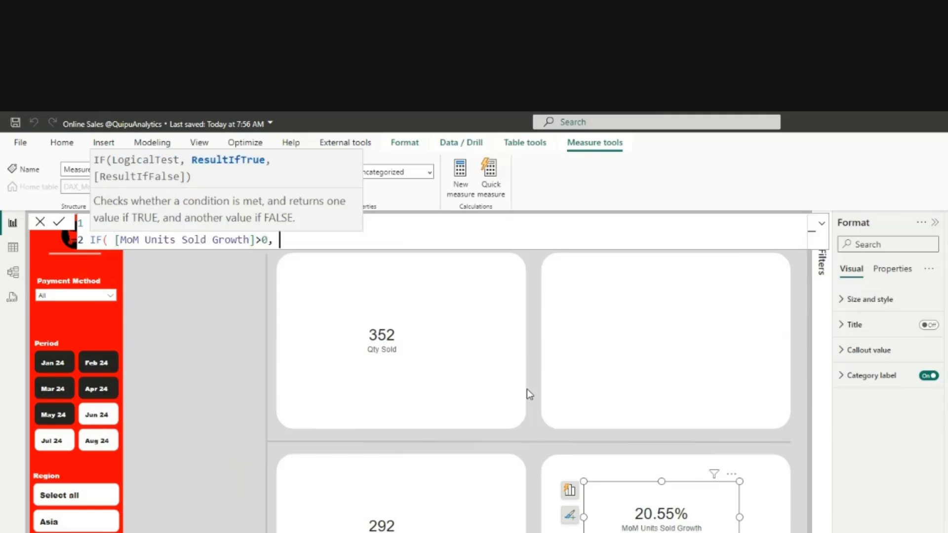
- Finish the color formula with "Green" if true and "Red" if false, and show the saved measure in a card on the upper-right white panel
text("Green", ")
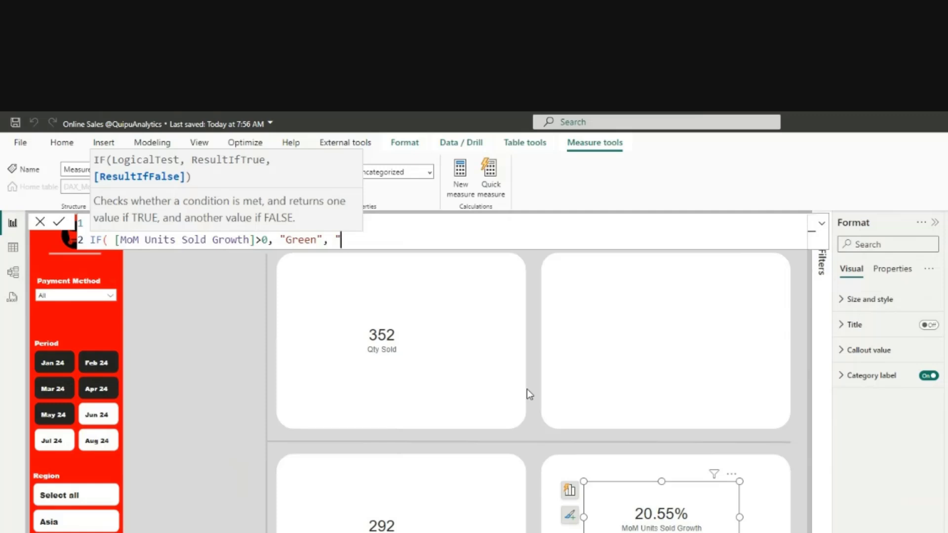
text(Red"))
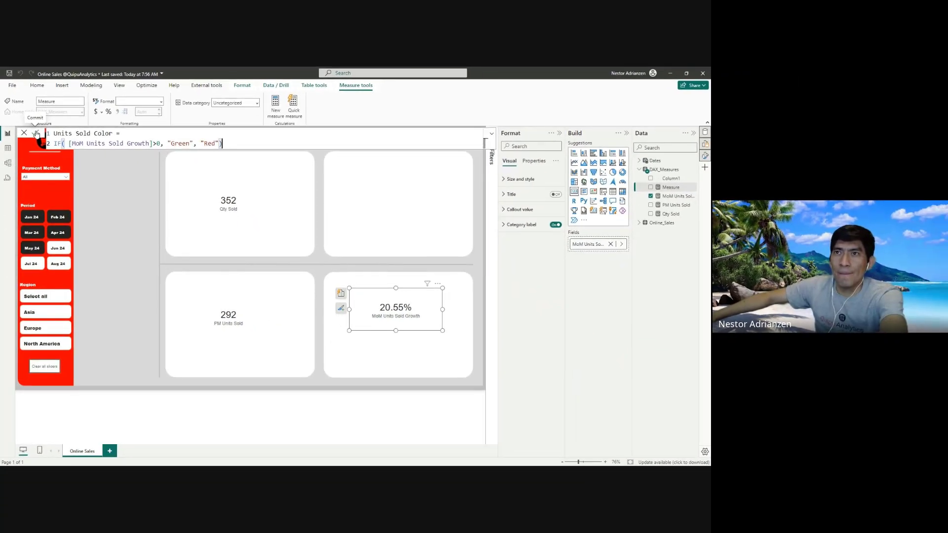
click(36, 133)
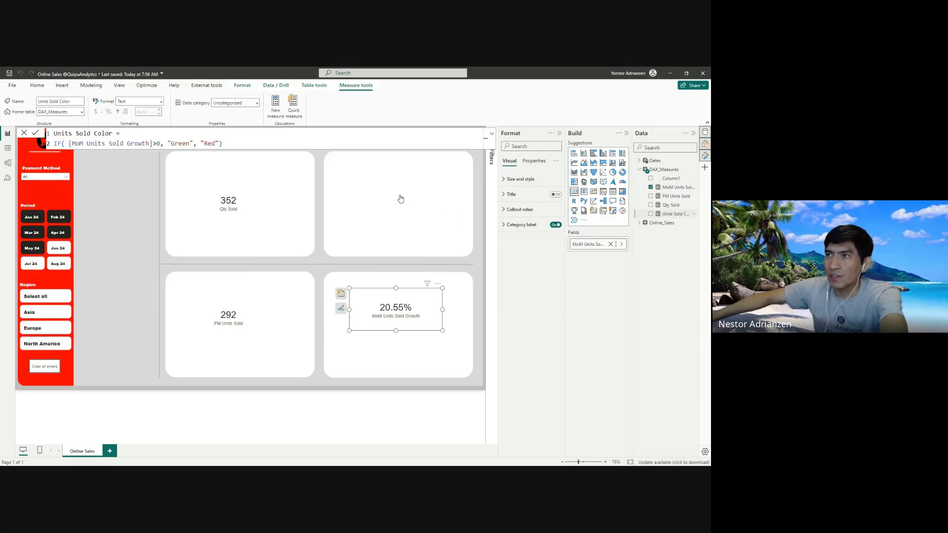
mouse_move(400, 199)
mouse_down()
mouse_move(414, 218)
mouse_move(405, 215)
mouse_up()
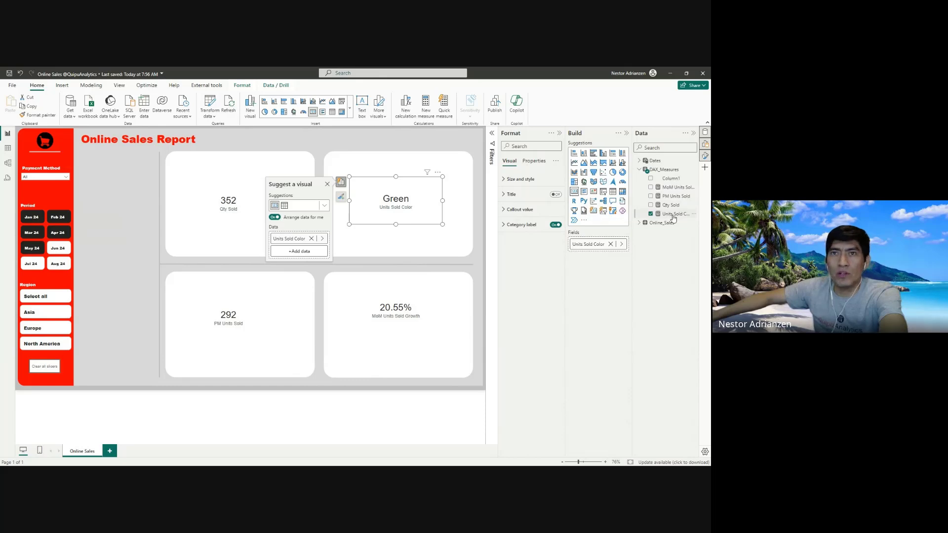
- In the model view, group the four measures of the DAX_Measures table into a display folder named Units Sold
click(9, 164)
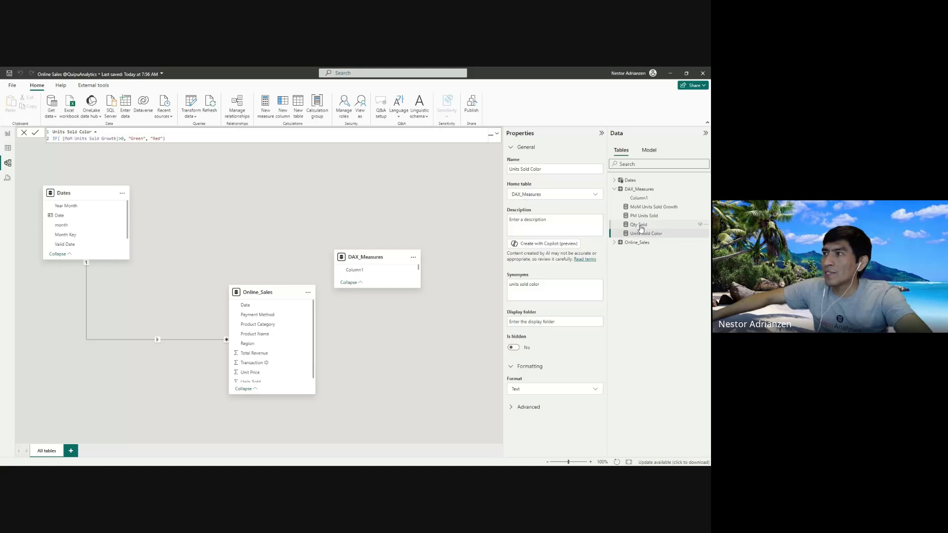
ctrl+click(641, 225)
ctrl+click(644, 216)
ctrl+click(648, 208)
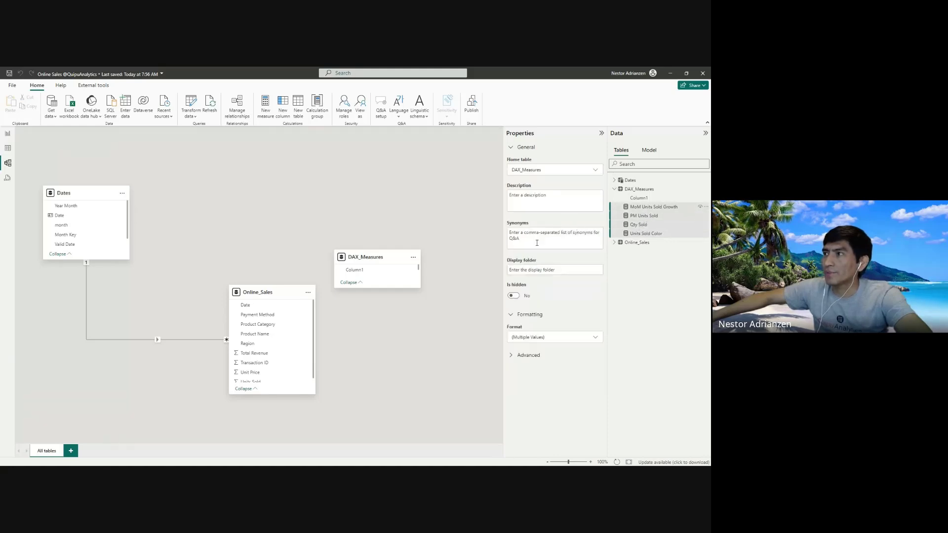
click(526, 271)
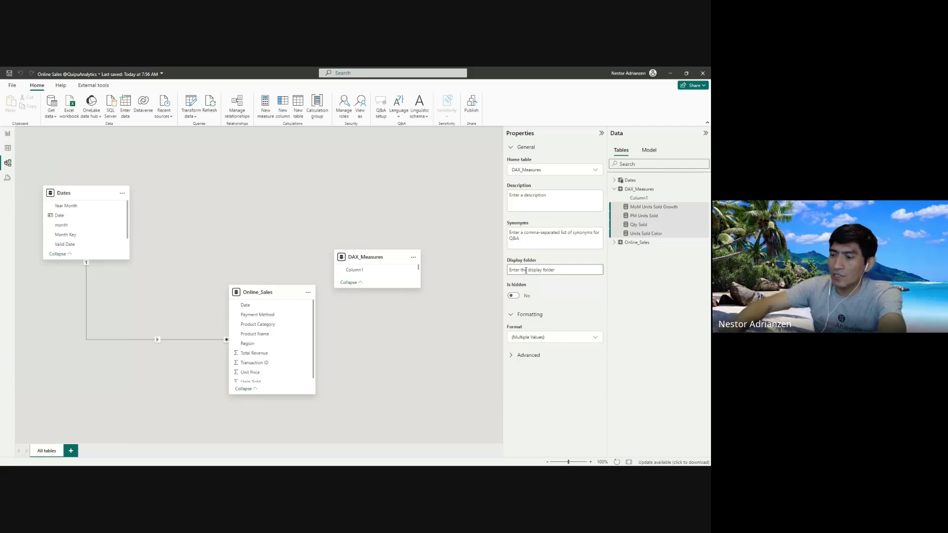
text(Units Sold)
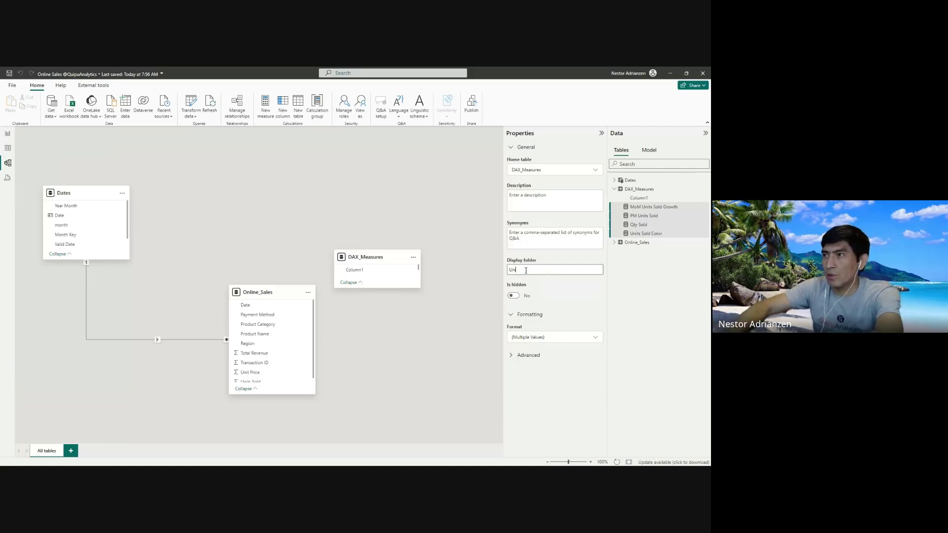
key(Return)
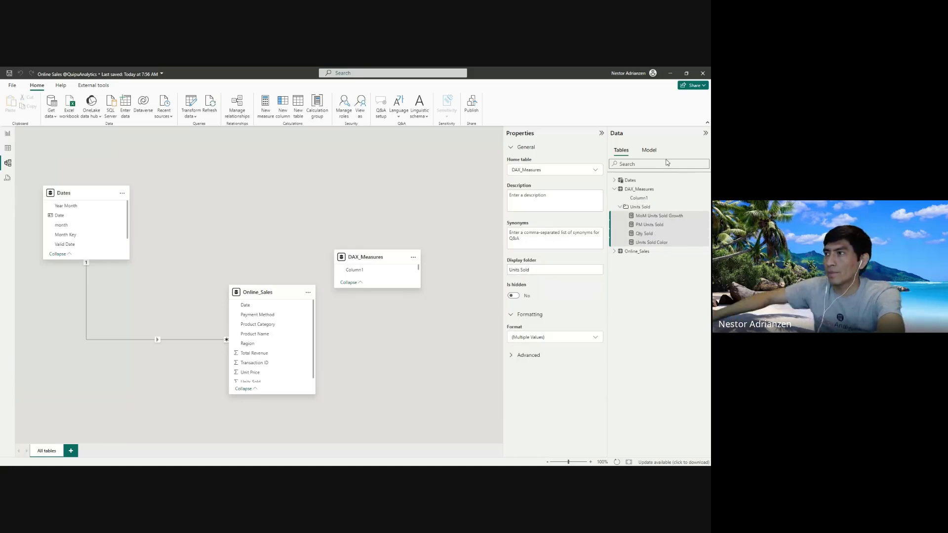
- Delete Column1 of the DAX_Measures table from the model
click(645, 199)
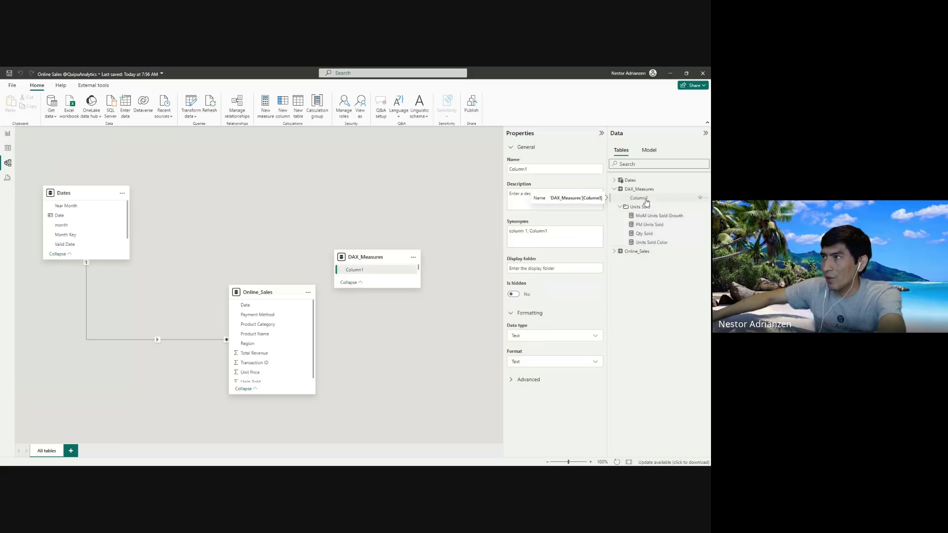
right_click(646, 200)
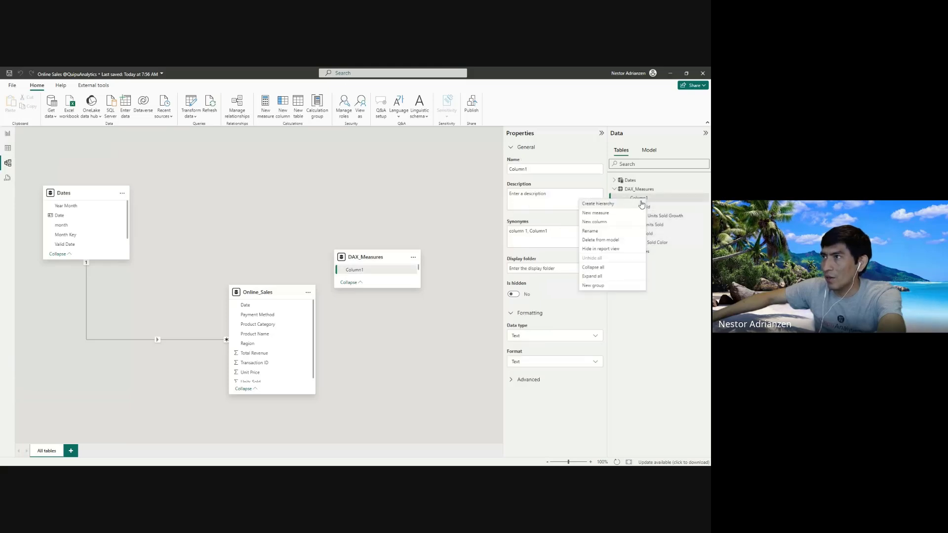
click(610, 240)
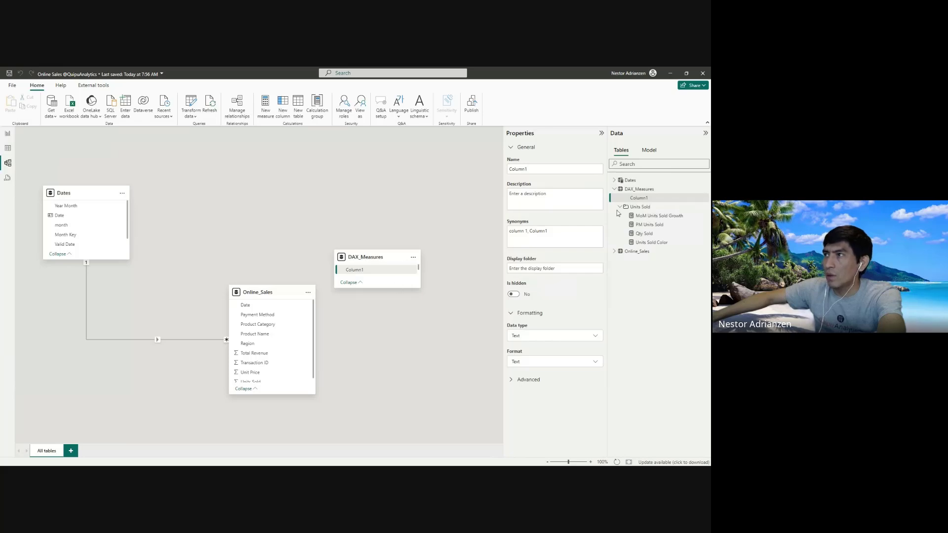
- Return to the report view, expand the Units Sold folder and widen the data list so measure names are readable
click(8, 133)
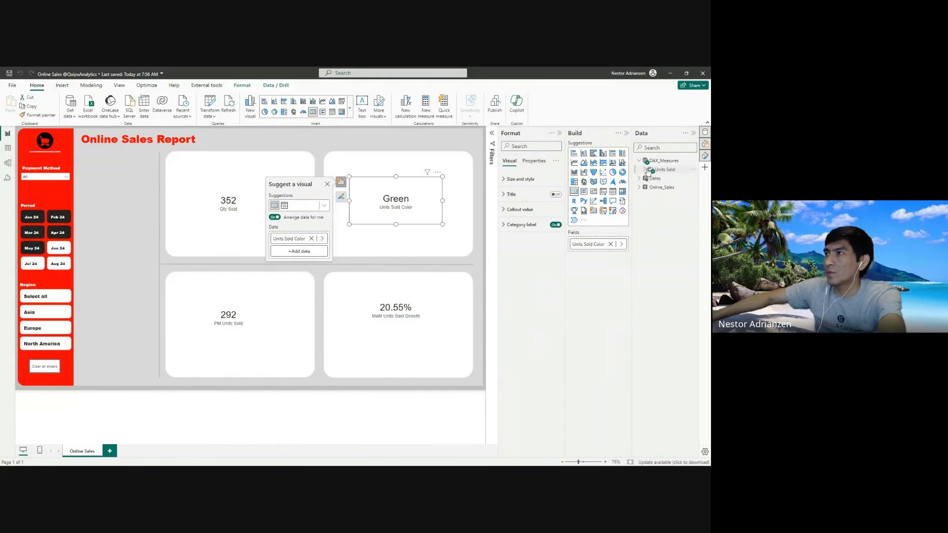
click(646, 170)
drag(632, 189, 596, 183)
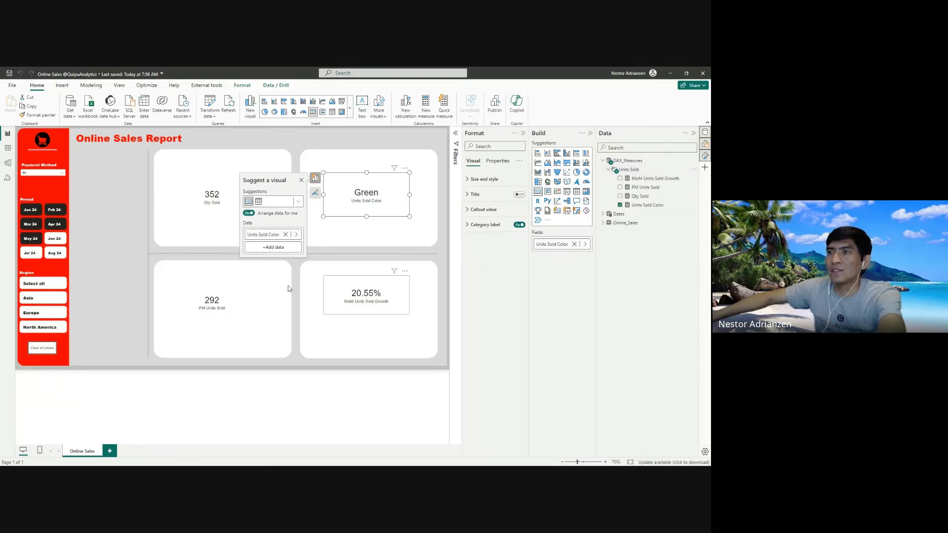
- Delete the Qty Sold, Units Sold Color, PM Units Sold and MoM Units Sold Growth cards from the report page
click(355, 252)
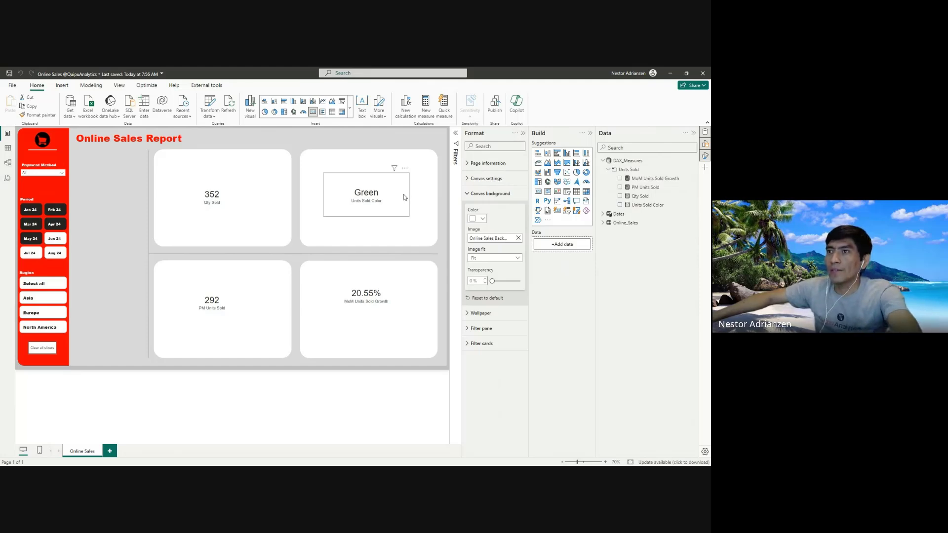
click(405, 198)
ctrl+click(230, 202)
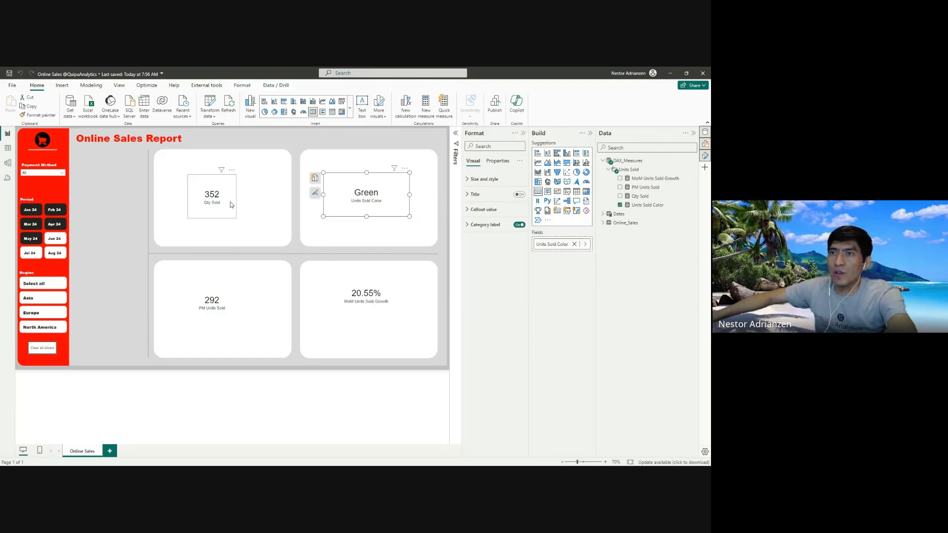
ctrl+click(224, 296)
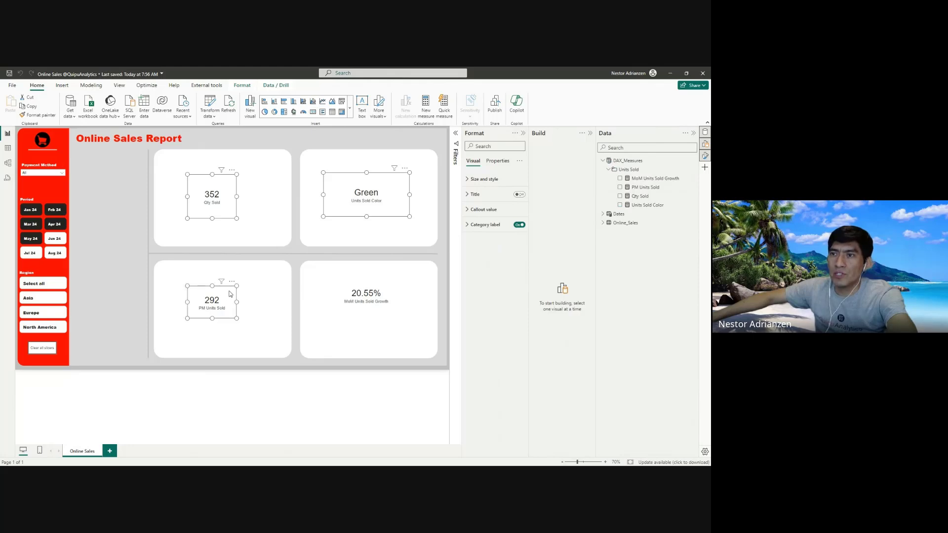
ctrl+click(380, 290)
key(Delete)
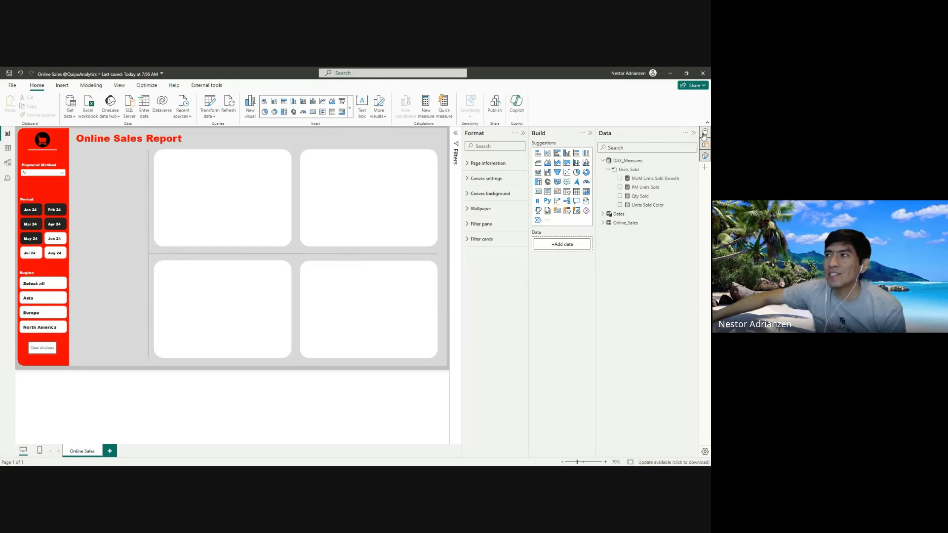
- Create the measure Price per Unit = AVERAGE( Online_Sales[Unit Price]) in the DAX_Measures table
right_click(639, 164)
click(665, 177)
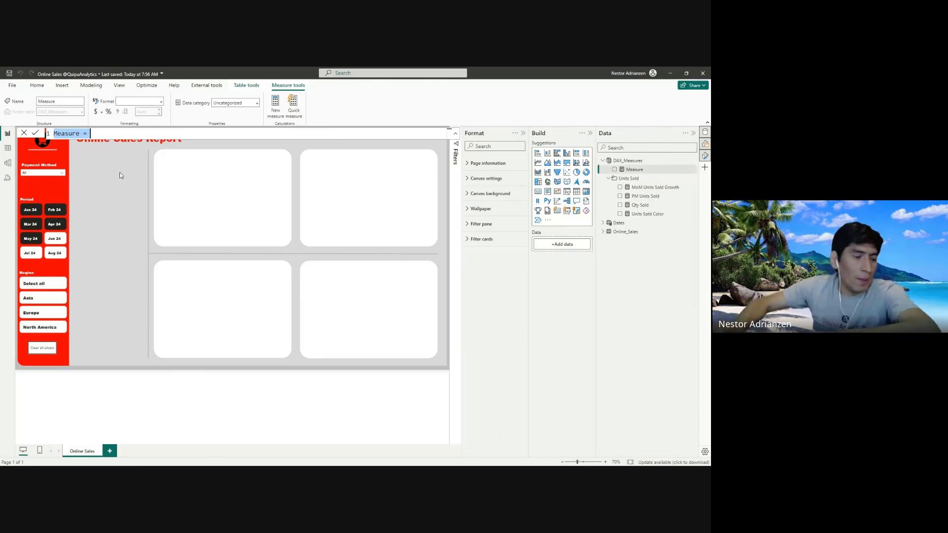
text(Pri)
text(ce per Uni)
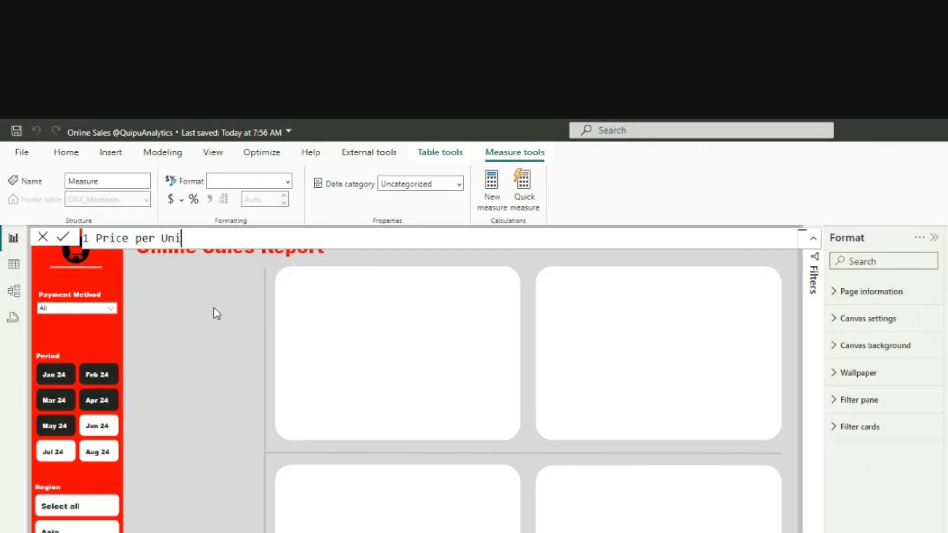
text(t = av)
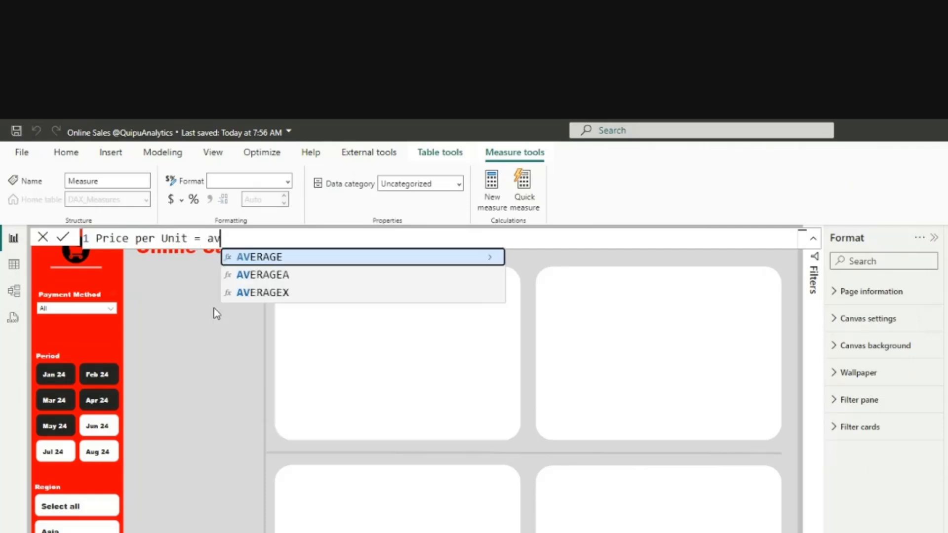
key(Tab)
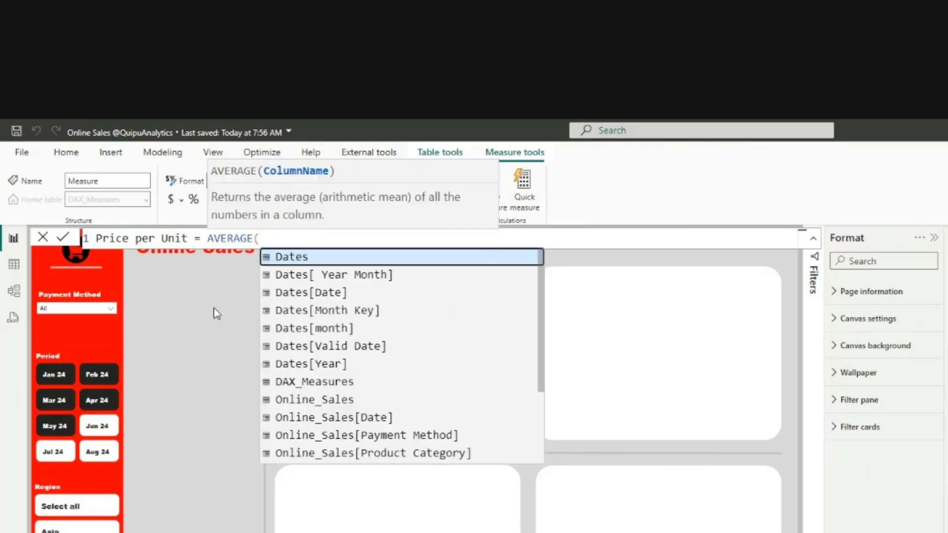
text(pri)
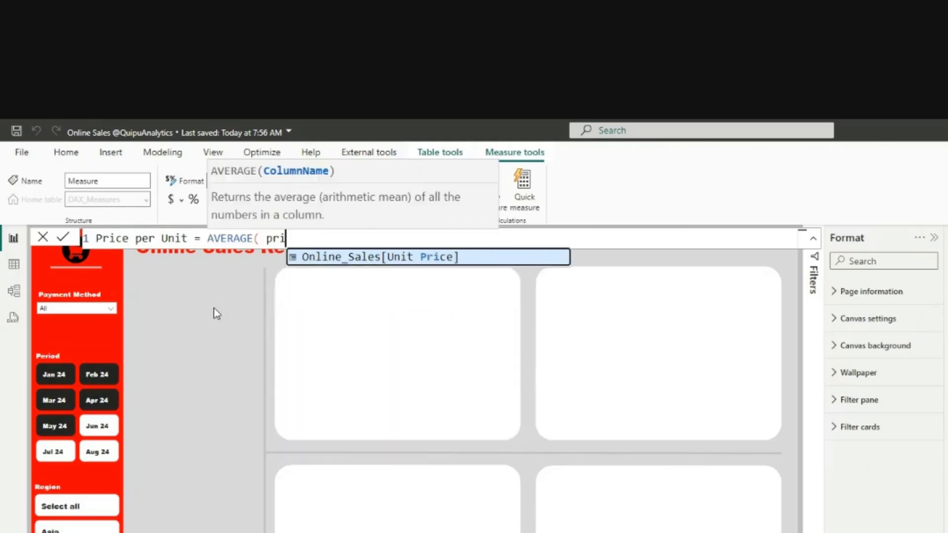
key(Tab)
text())
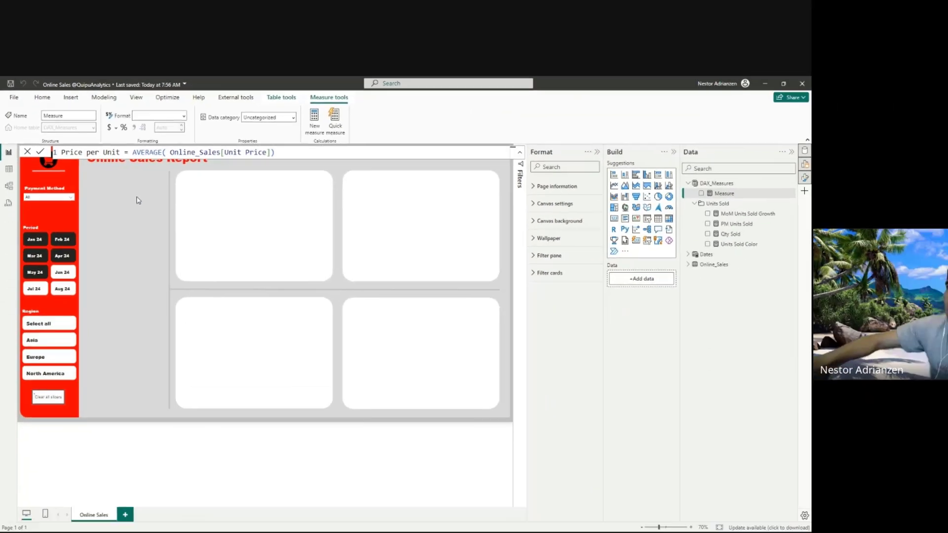
key(Return)
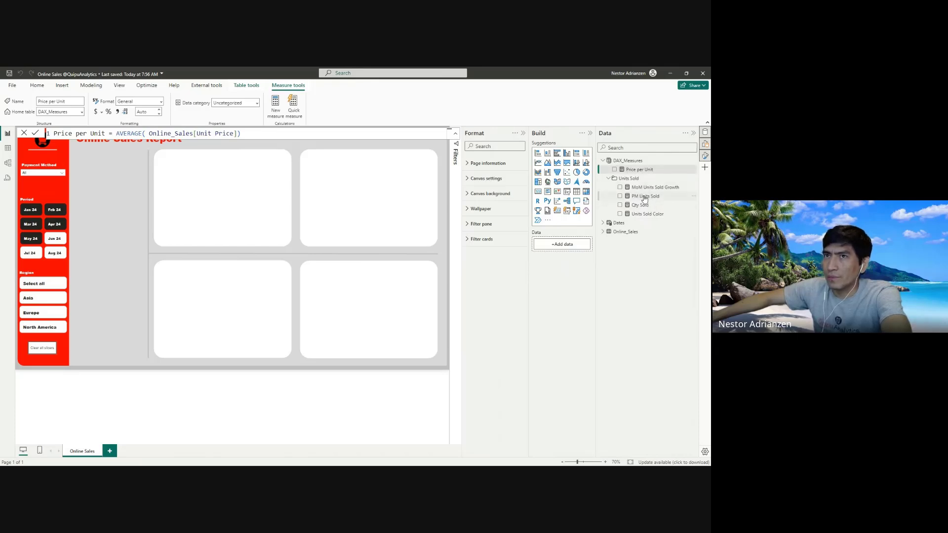
- Copy the full PM Units Sold formula into a new measure in the DAX_Measures table
click(645, 196)
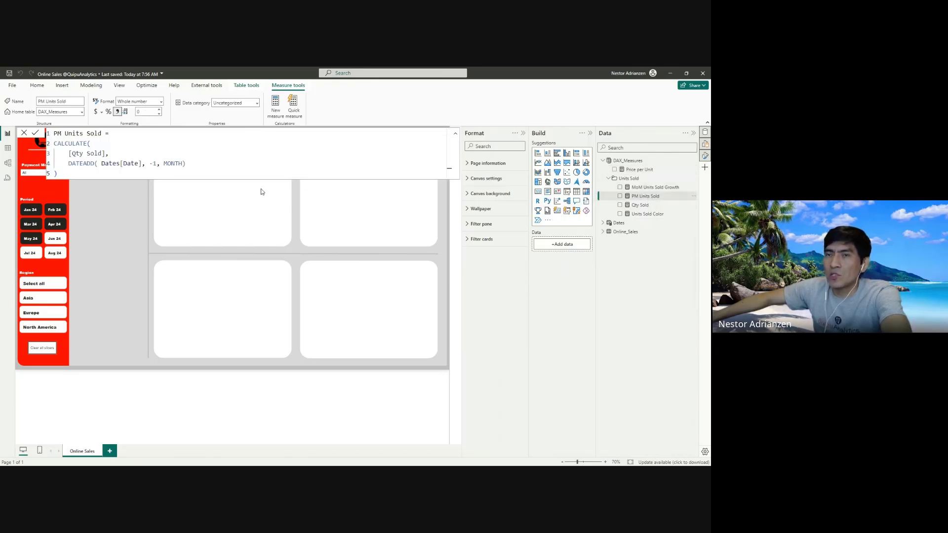
drag(78, 175, 47, 128)
key(ctrl+c)
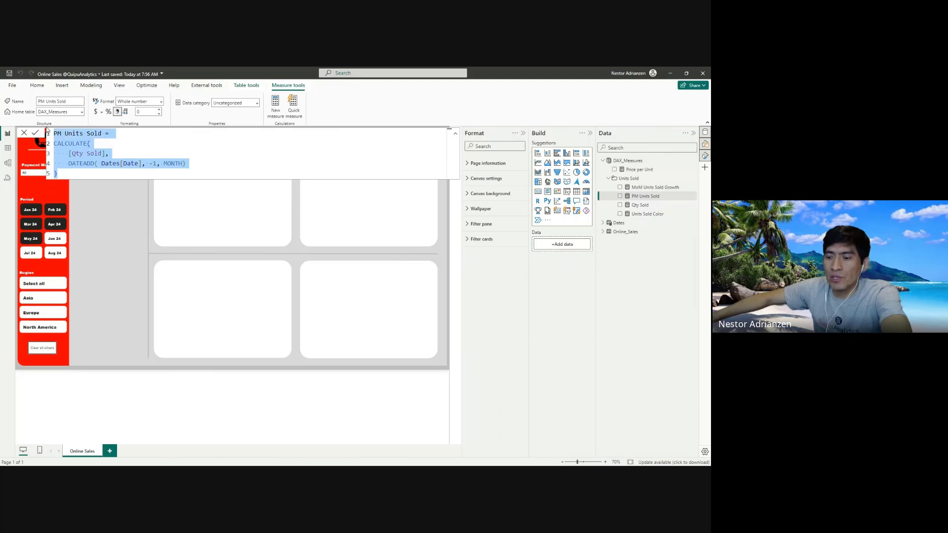
click(24, 133)
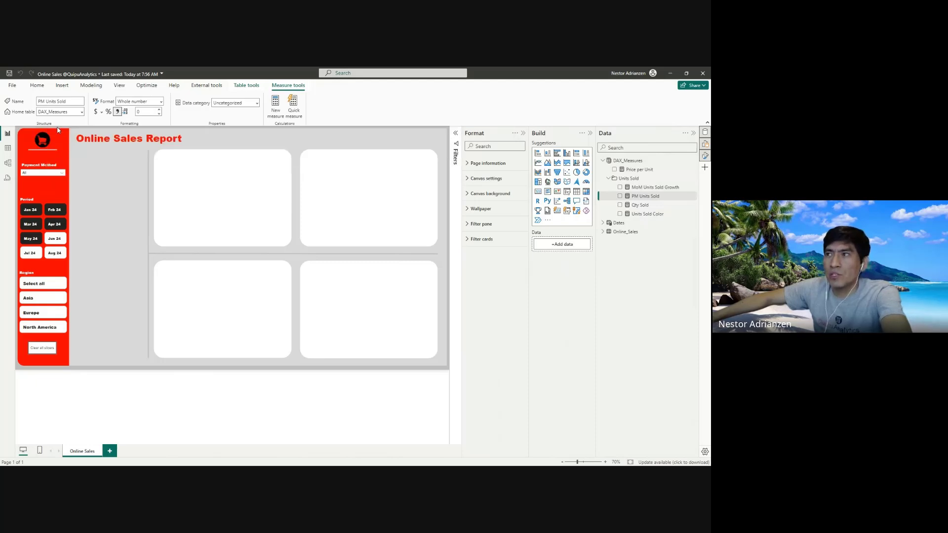
right_click(637, 165)
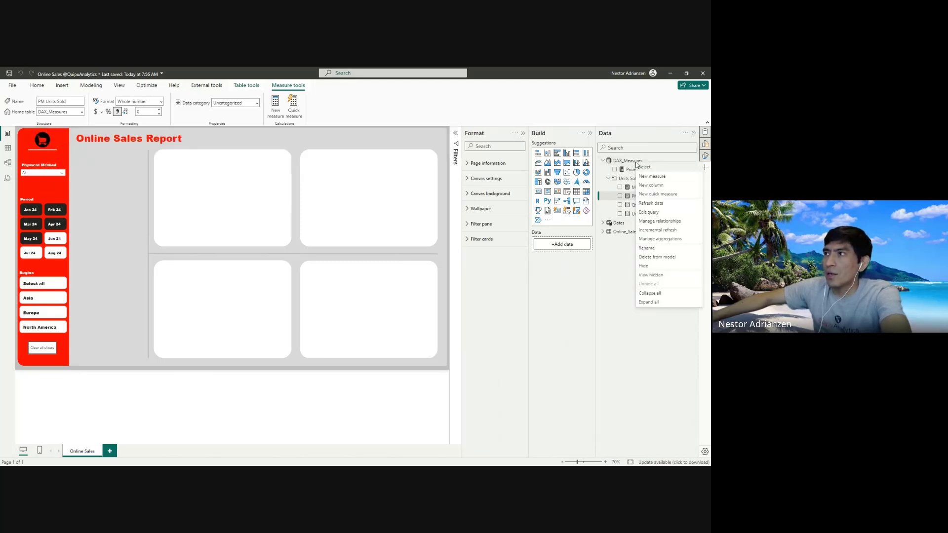
click(652, 176)
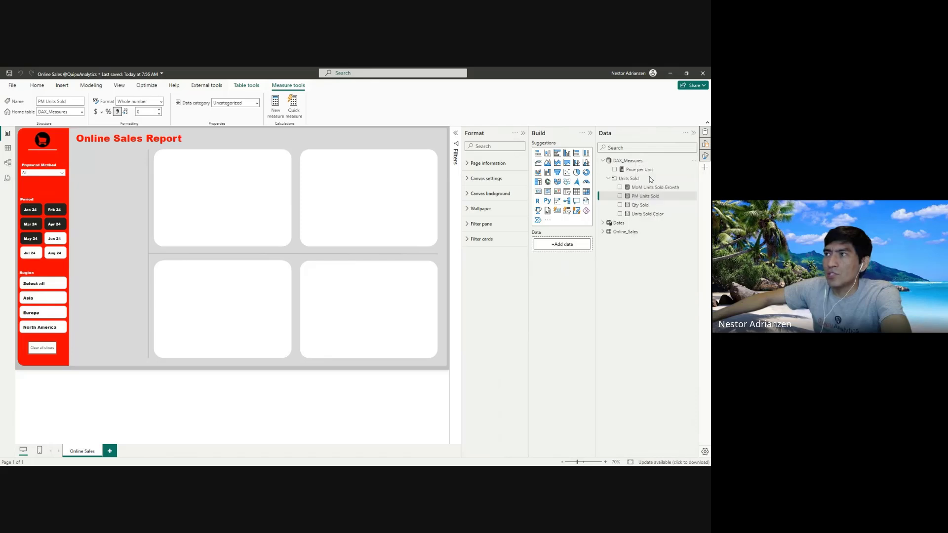
key(ctrl+v)
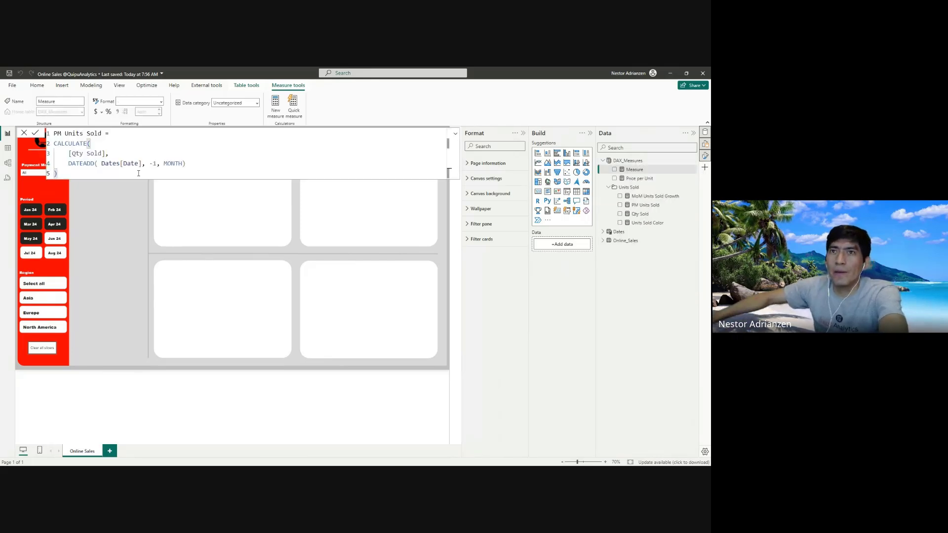
- Rename the pasted measure PM Unit Price, replace [Qty Sold] with [Price per Unit] in its CALCULATE expression, and save it
drag(102, 134, 76, 153)
text(Unit Price)
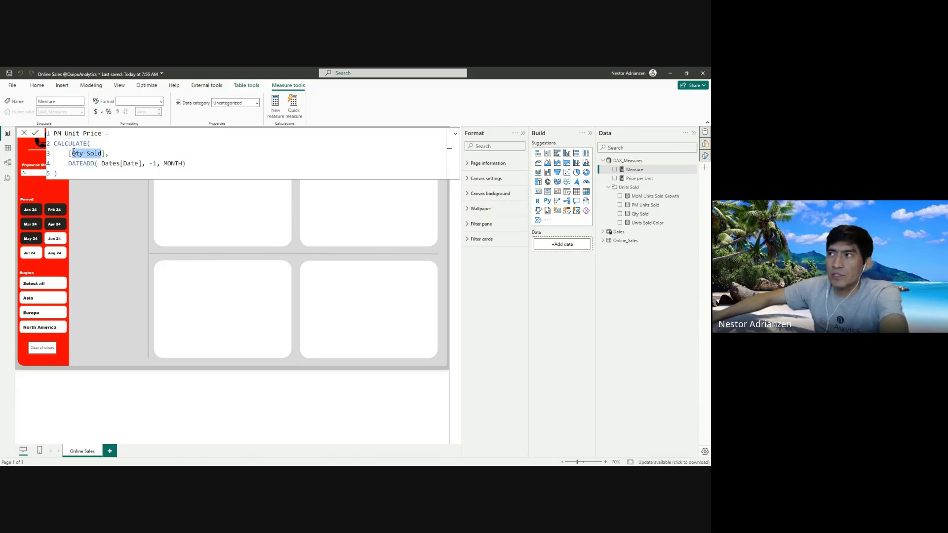
text(P)
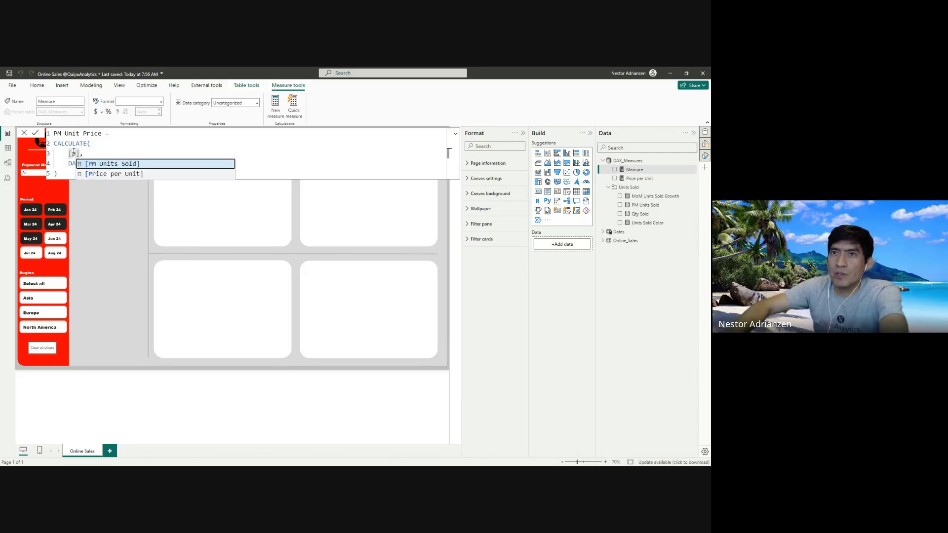
click(127, 175)
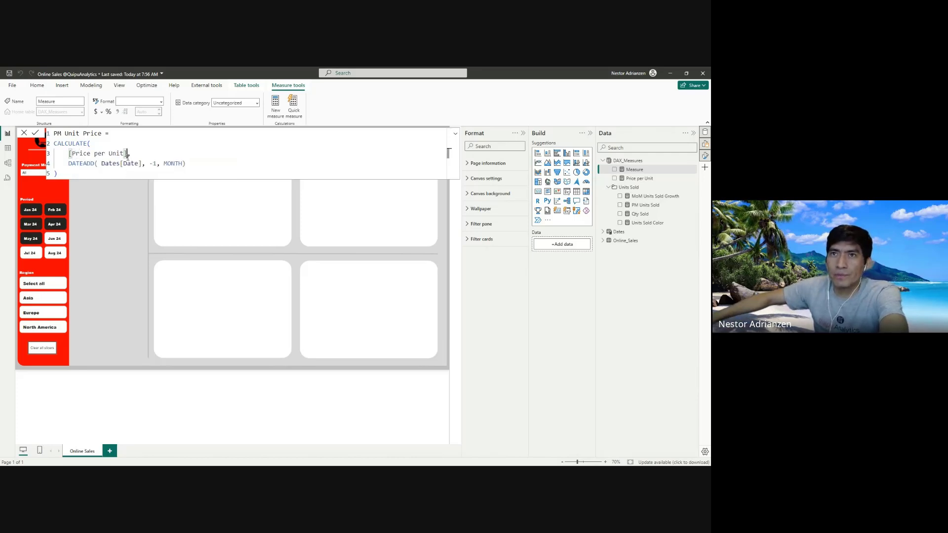
click(104, 164)
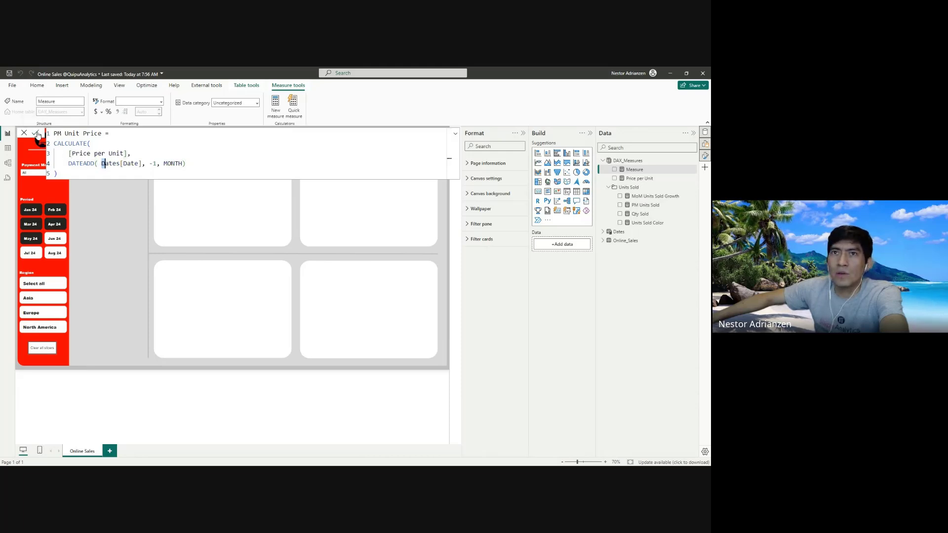
click(35, 133)
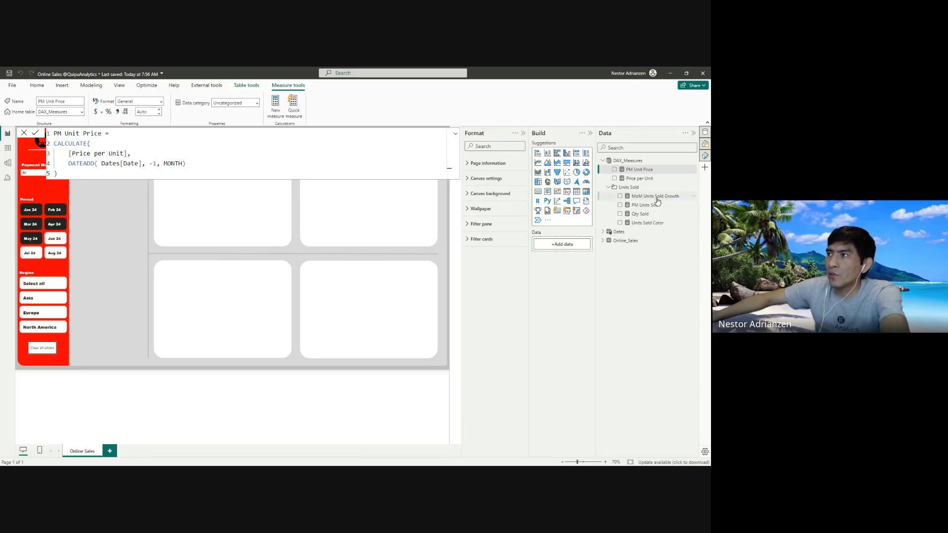
- Copy the full MoM Units Sold Growth formula into a new measure in the DAX_Measures table
click(655, 196)
drag(91, 183, 49, 133)
key(ctrl+c)
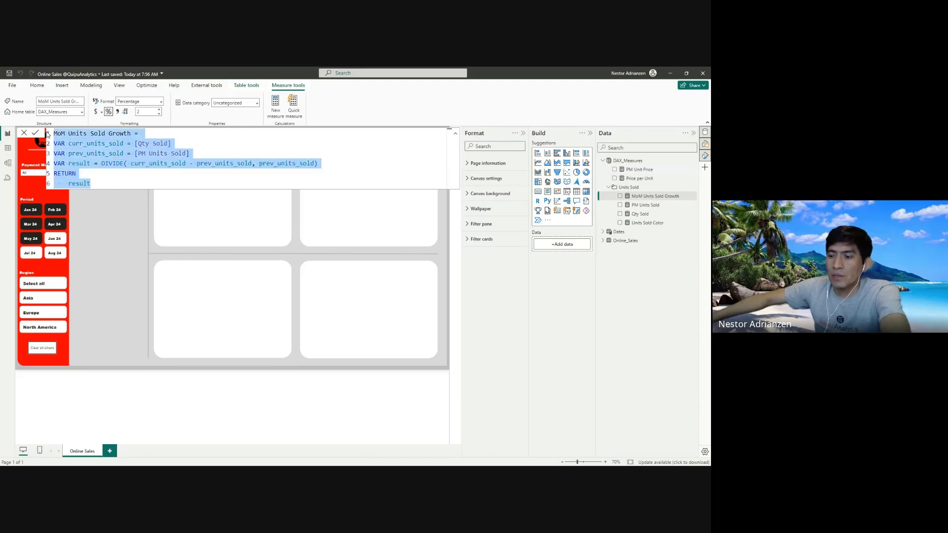
key(Escape)
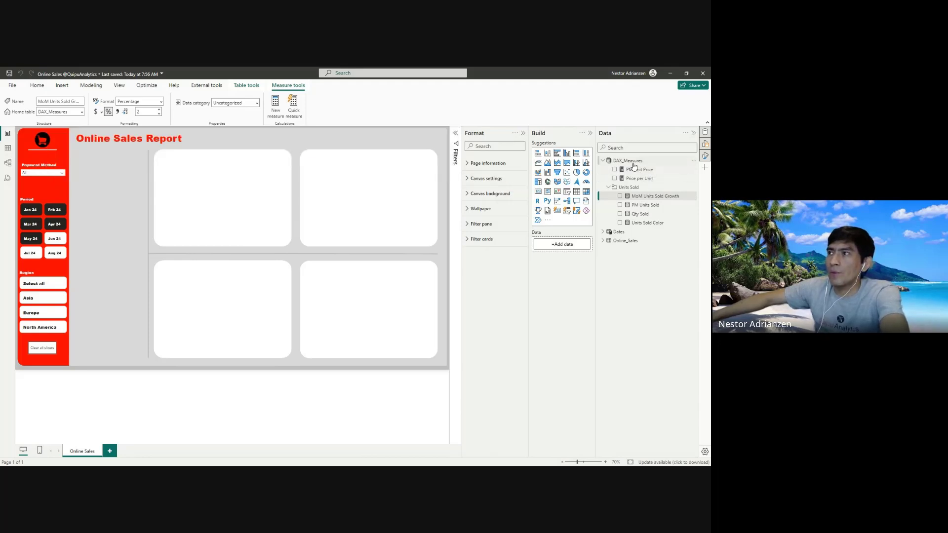
right_click(636, 164)
click(638, 174)
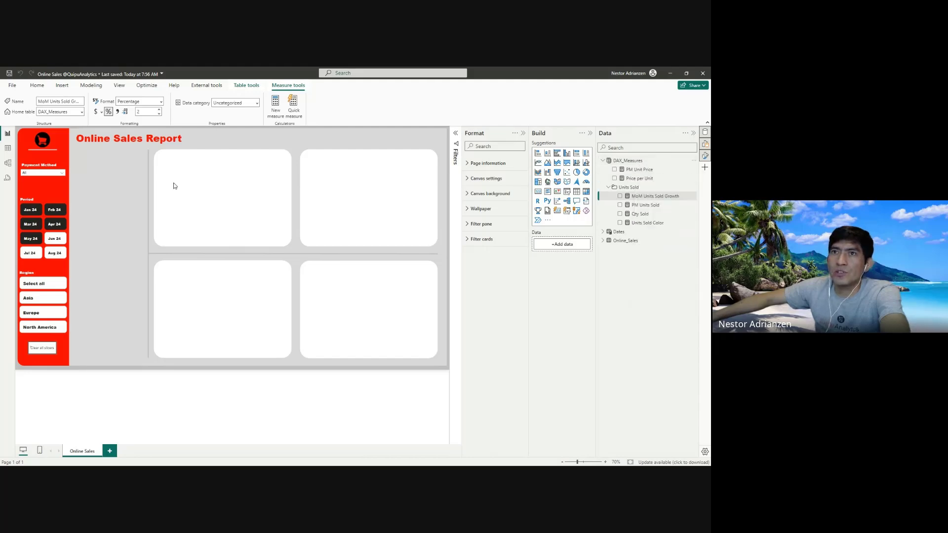
key(ctrl+a)
key(ctrl+v)
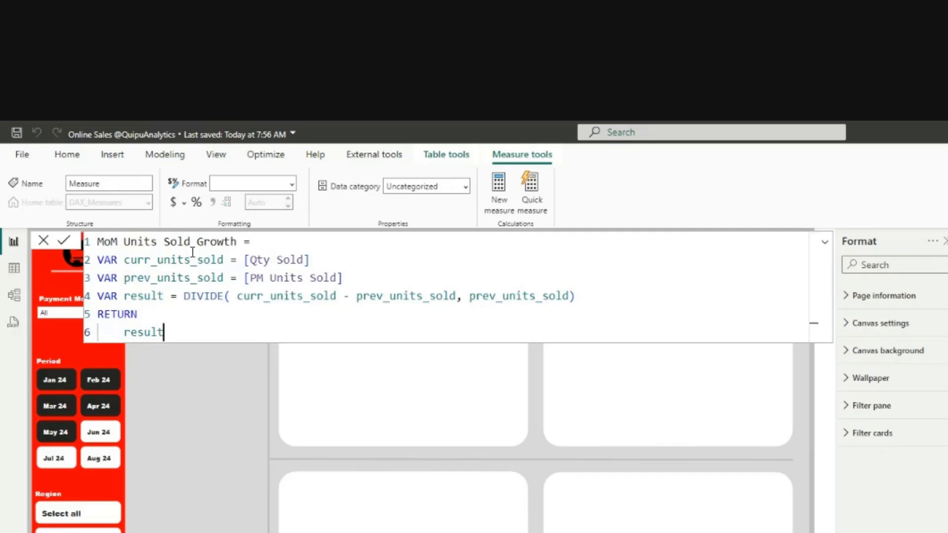
- Rename the pasted measure MoM Avg. Unit Price Growth and replace every occurrence of "sold" in its formula with "price"
drag(124, 243, 192, 245)
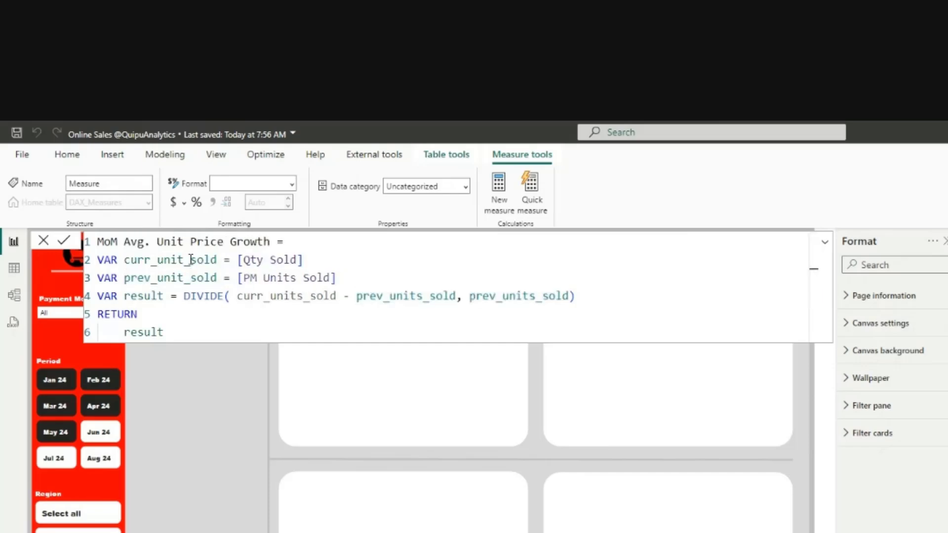
double_click(191, 259)
click(191, 260)
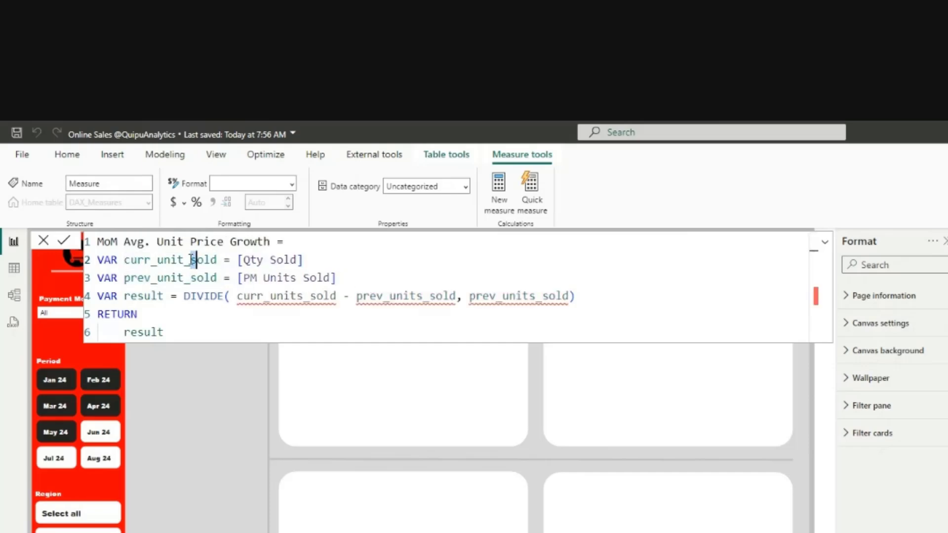
key(shift+Right)
key(shift+Right)
key(shift+Right)
key(shift+Right)
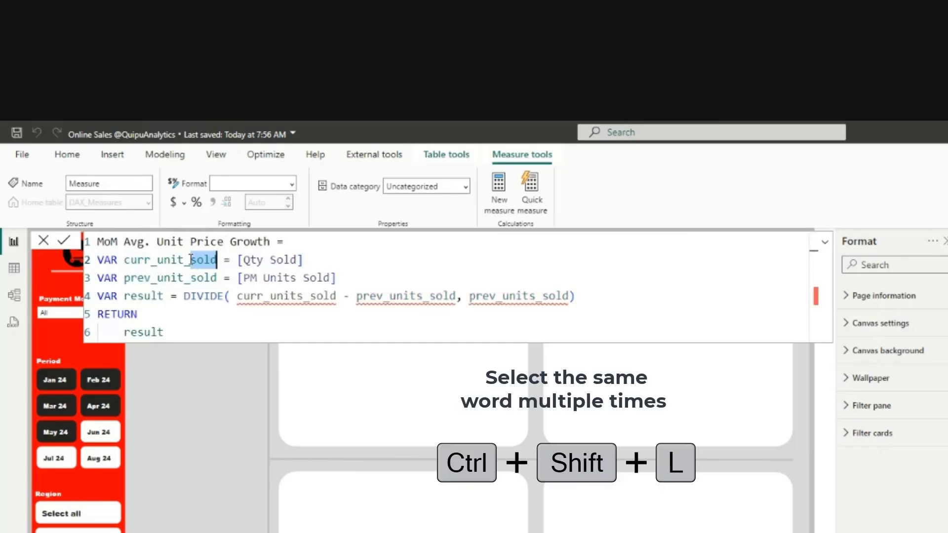
key(ctrl+shift+l)
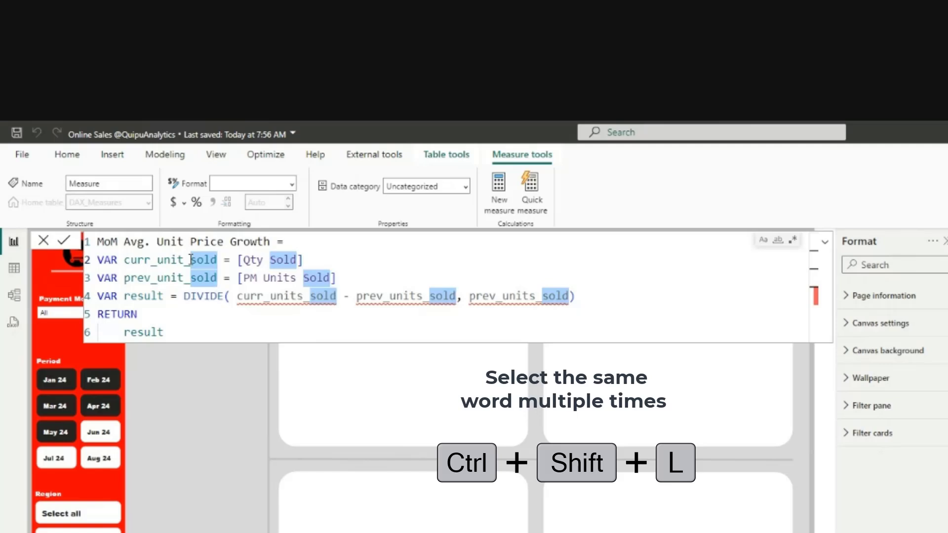
text(price)
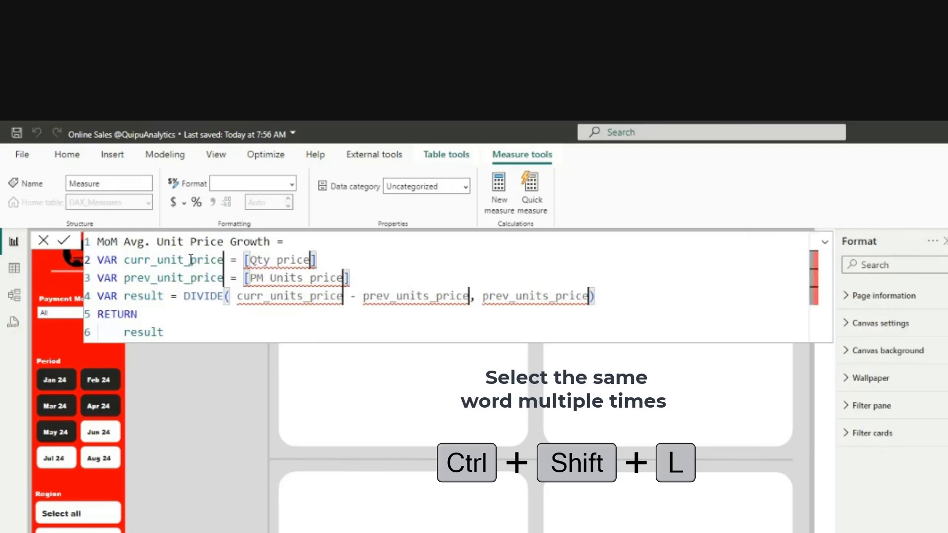
- Correct the variable names inside DIVIDE to curr_unit_price and prev_unit_price so they match the declared variables
click(361, 253)
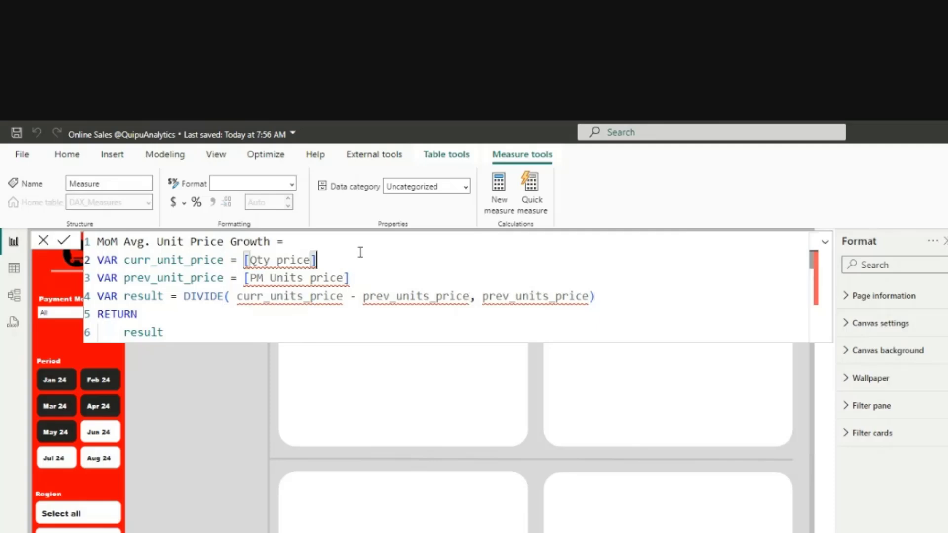
click(304, 297)
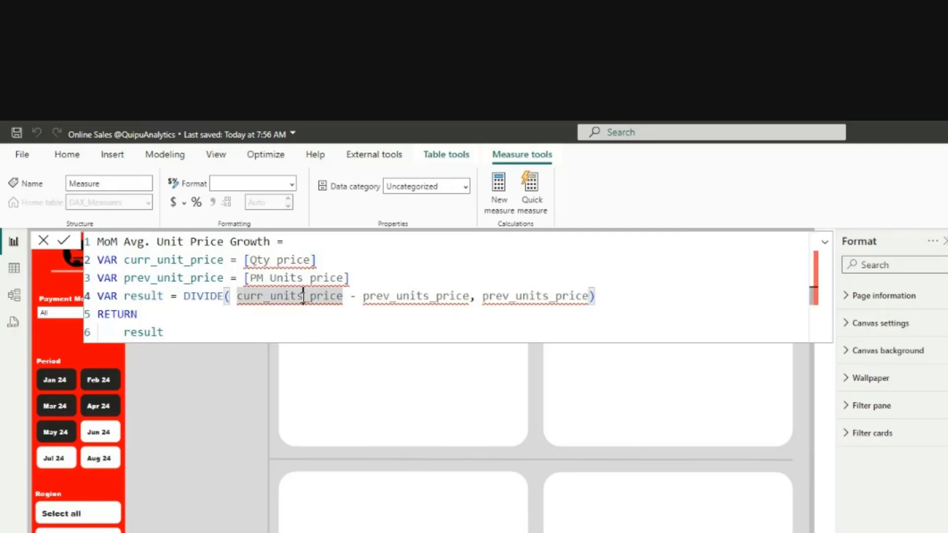
key(BackSpace)
click(424, 296)
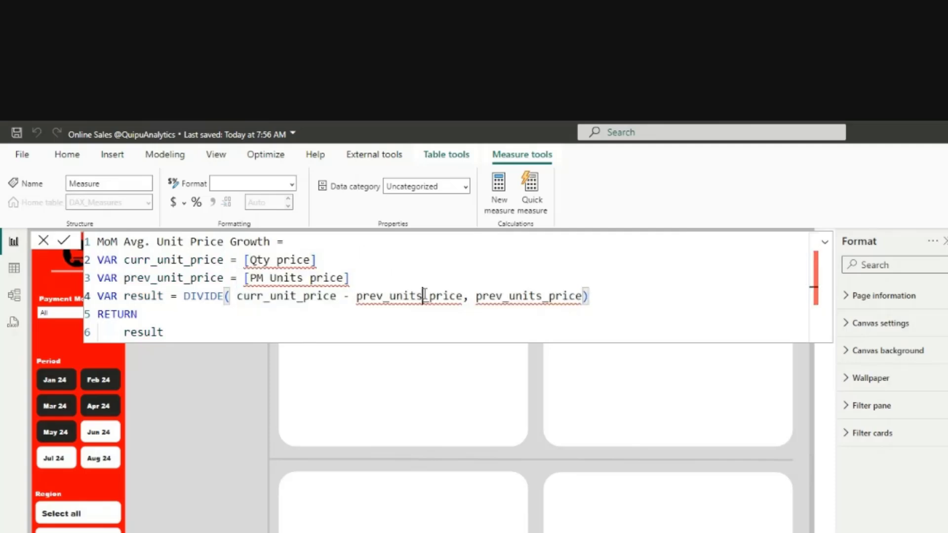
key(BackSpace)
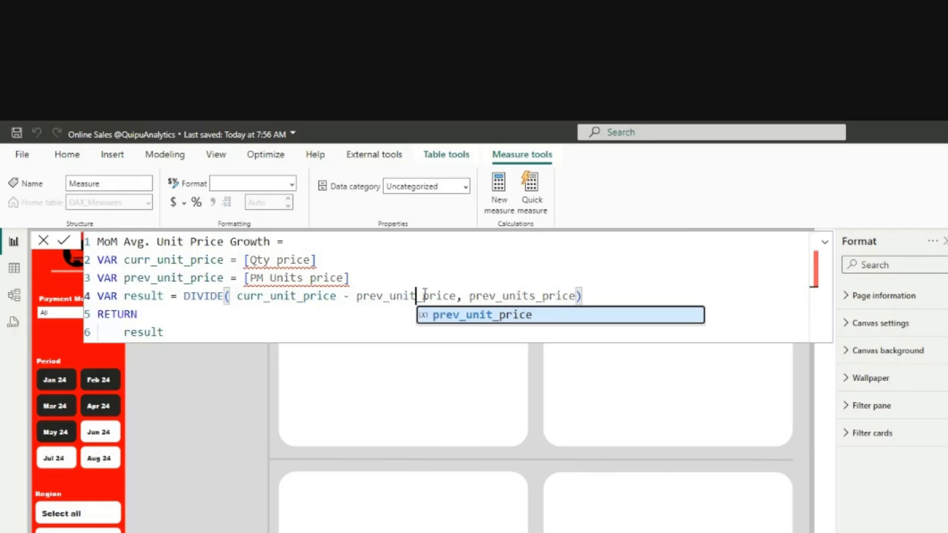
click(536, 295)
key(BackSpace)
click(348, 272)
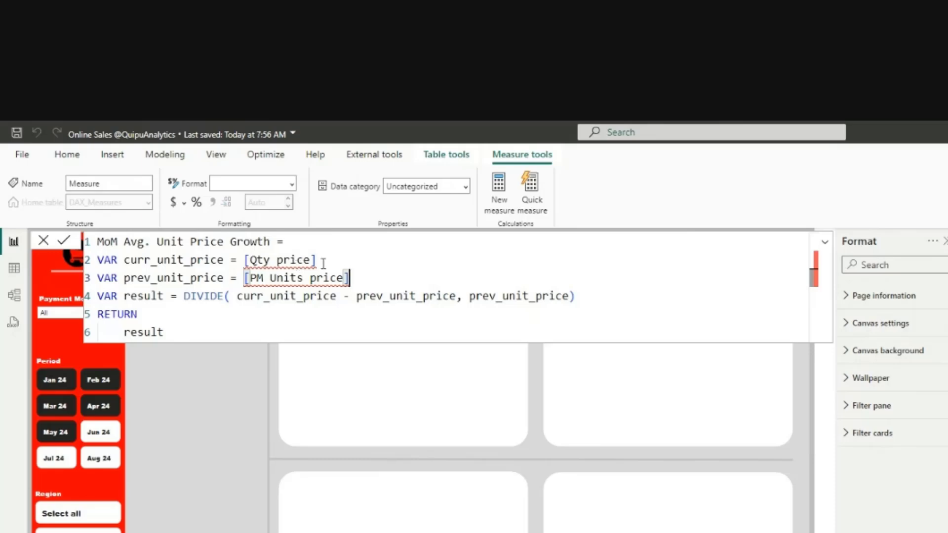
- Assign [Price per Unit] to curr_unit_price and [PM Unit Price] to prev_unit_price in the growth formula
drag(310, 260, 251, 260)
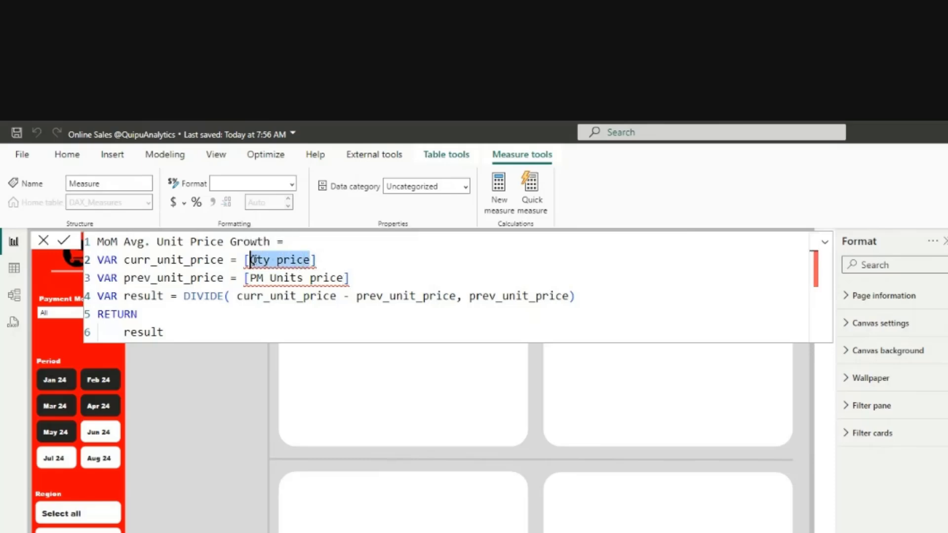
text(Un)
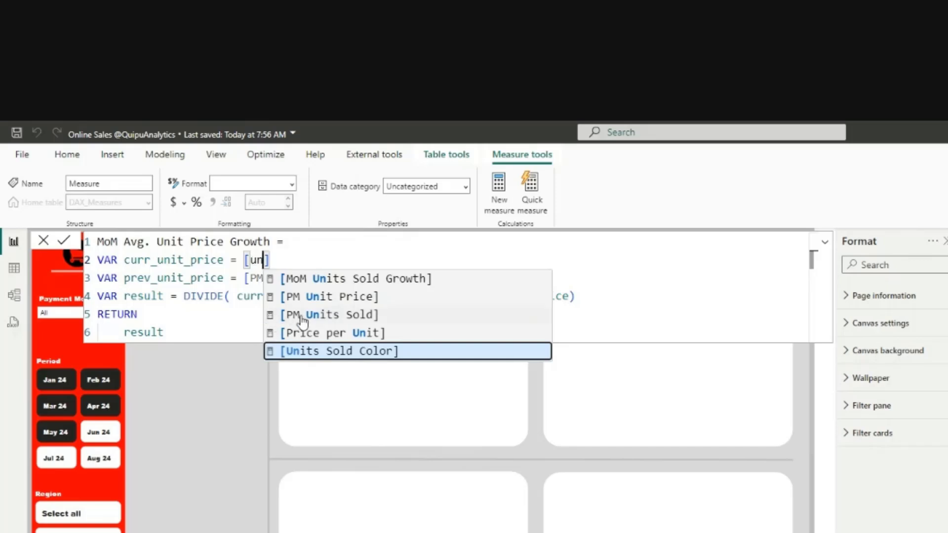
click(341, 333)
drag(344, 278, 250, 278)
key(BackSpace)
text(pm)
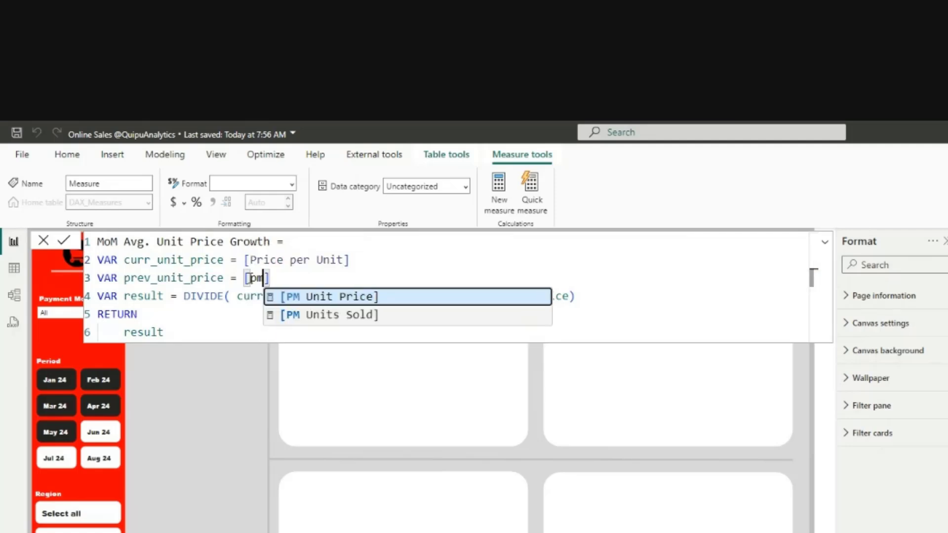
click(315, 298)
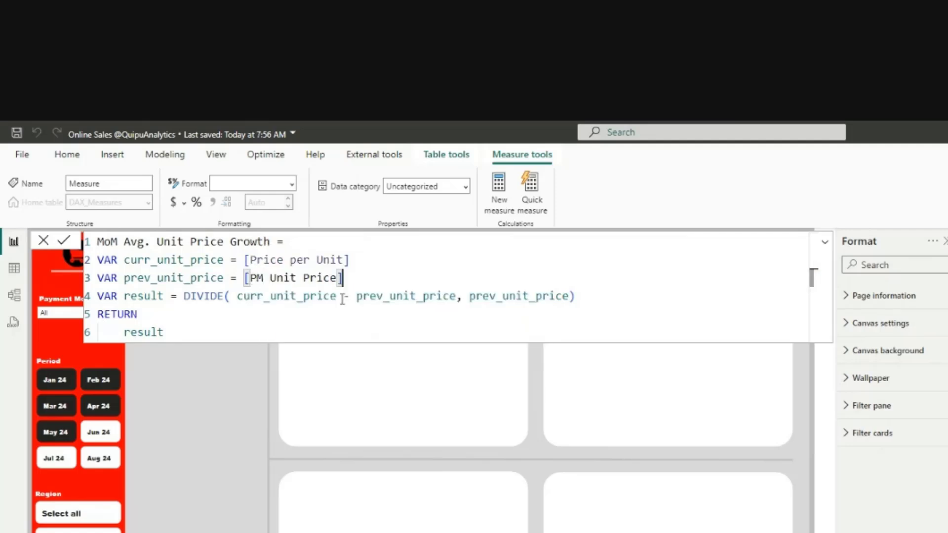
click(213, 332)
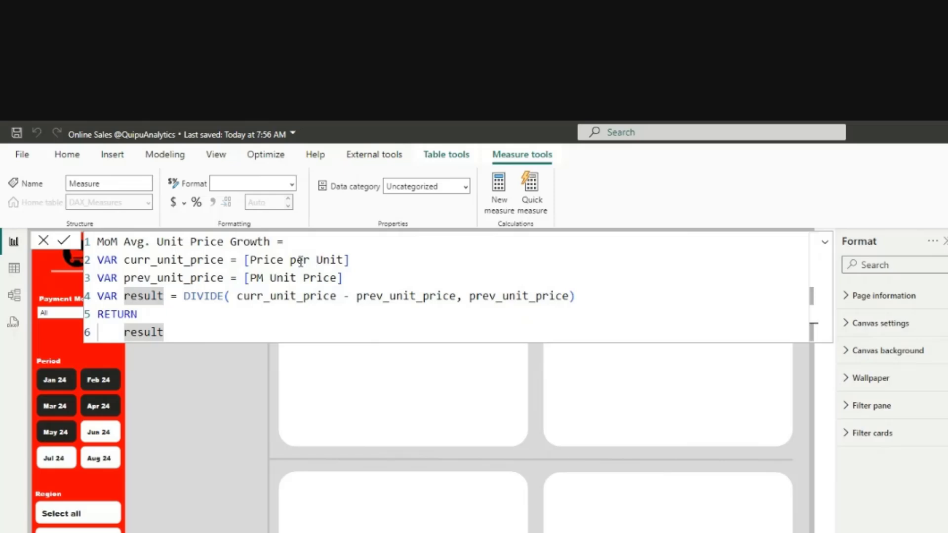
- Review the variables and DIVIDE expression of MoM Avg. Unit Price Growth and save the measure
drag(355, 259, 248, 259)
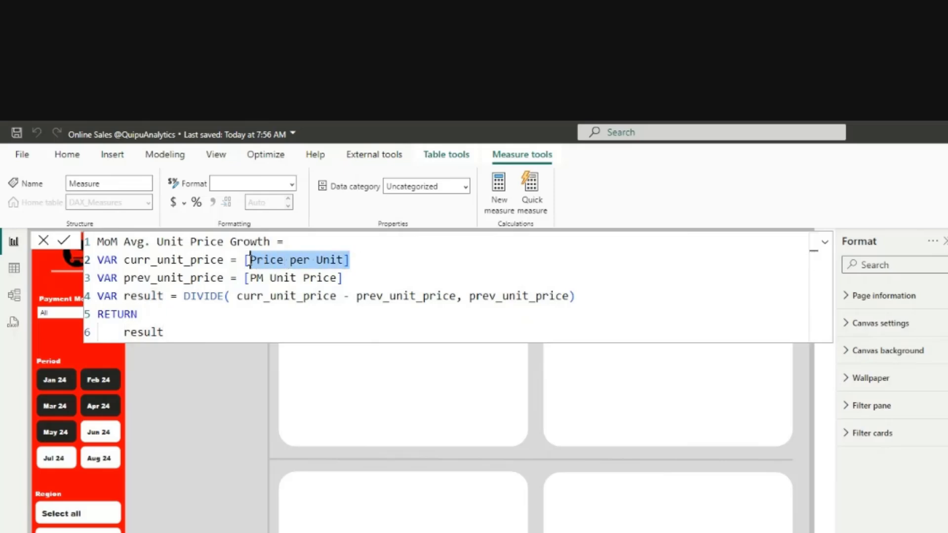
click(217, 278)
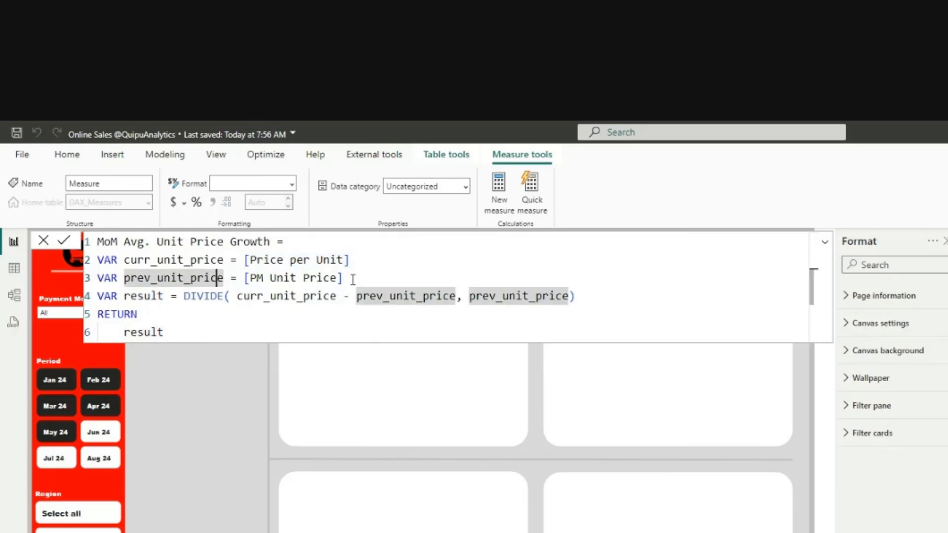
drag(353, 278, 578, 295)
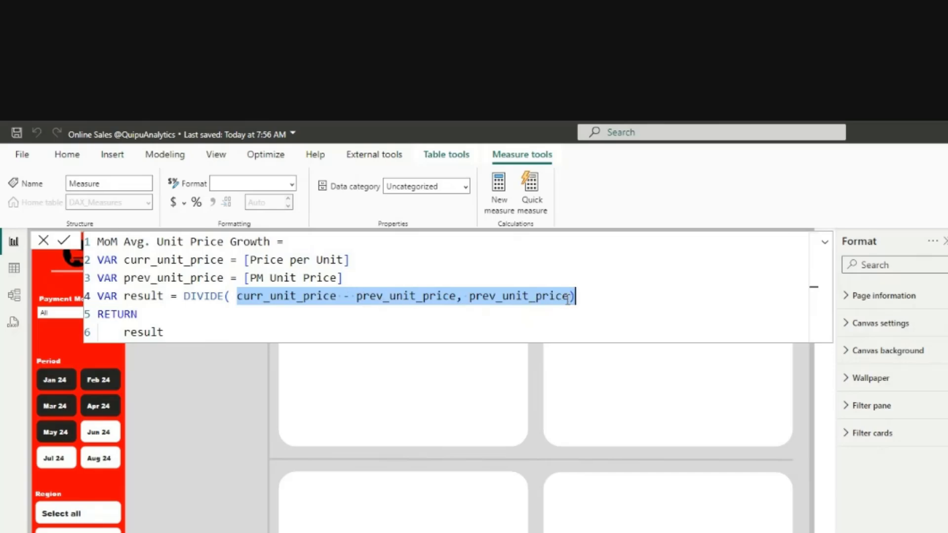
click(197, 333)
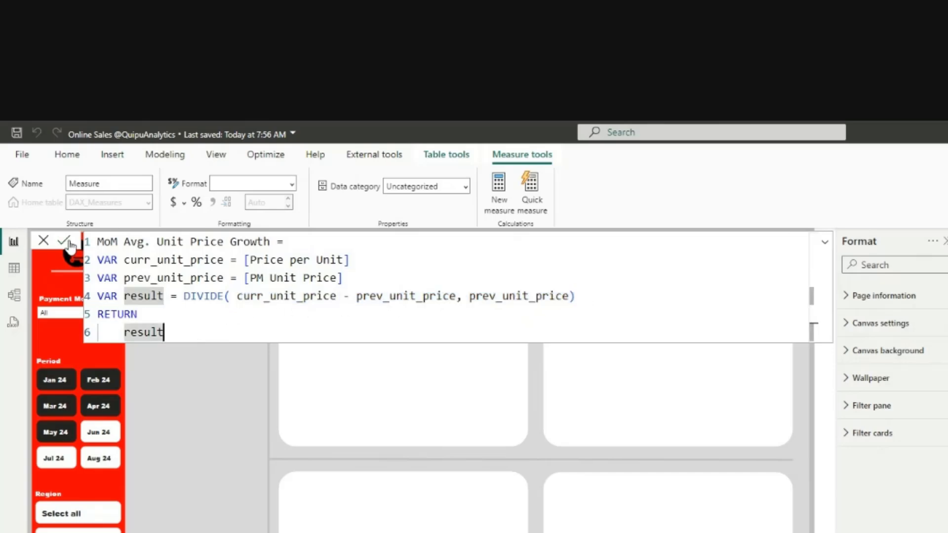
click(65, 242)
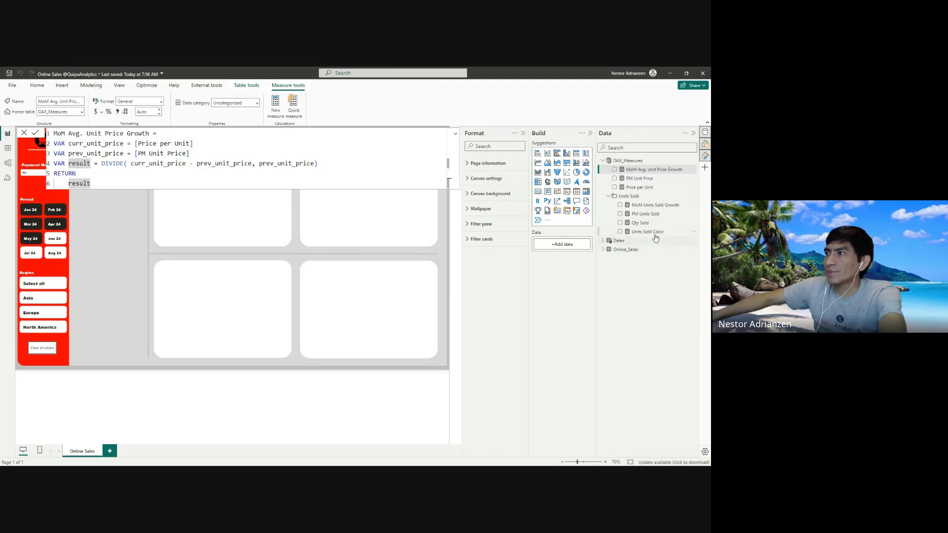
- Copy the full Units Sold Color formula into a new measure in the DAX_Measures table
click(651, 235)
drag(223, 143, 42, 121)
key(ctrl+c)
right_click(637, 162)
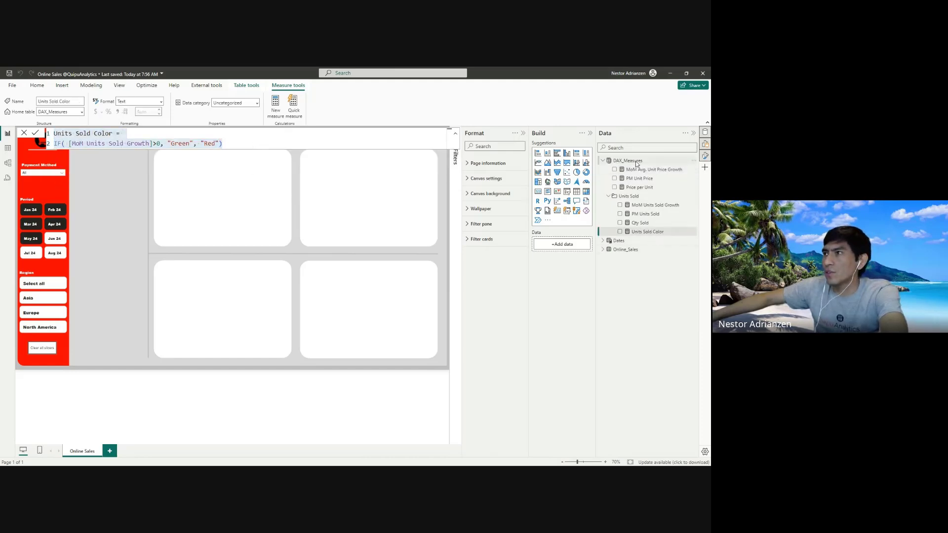
click(656, 176)
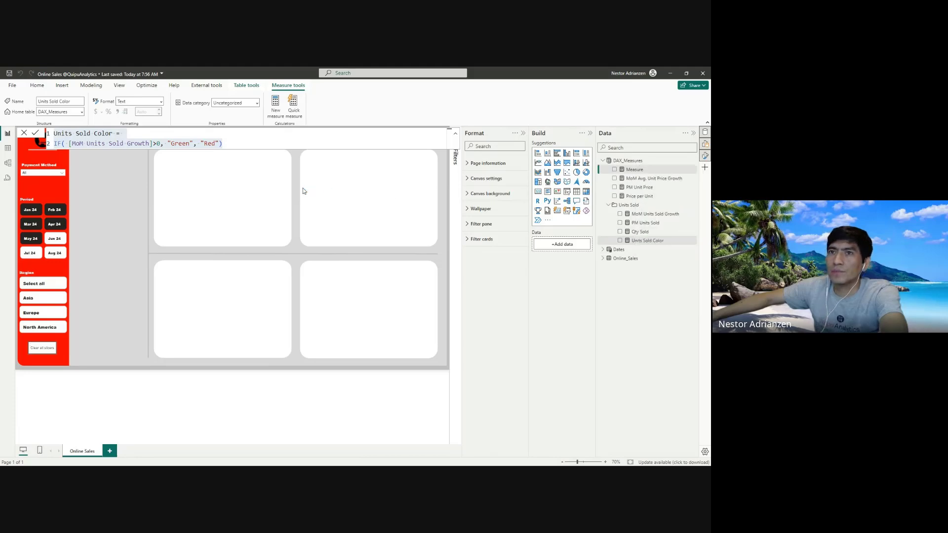
key(ctrl+v)
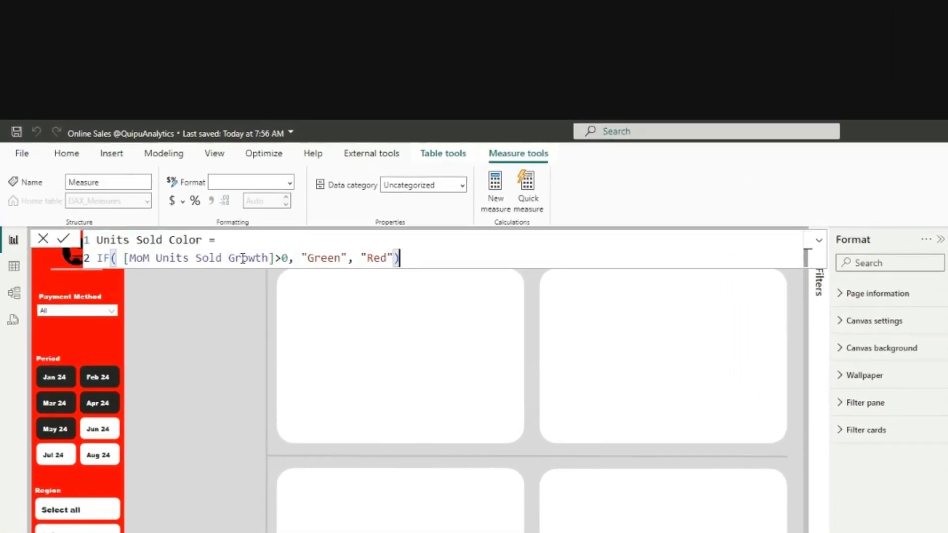
- Make the pasted IF formula test [MoM Avg. Unit Price Growth], rename the measure Unit Price Color, and save it
drag(223, 258, 157, 258)
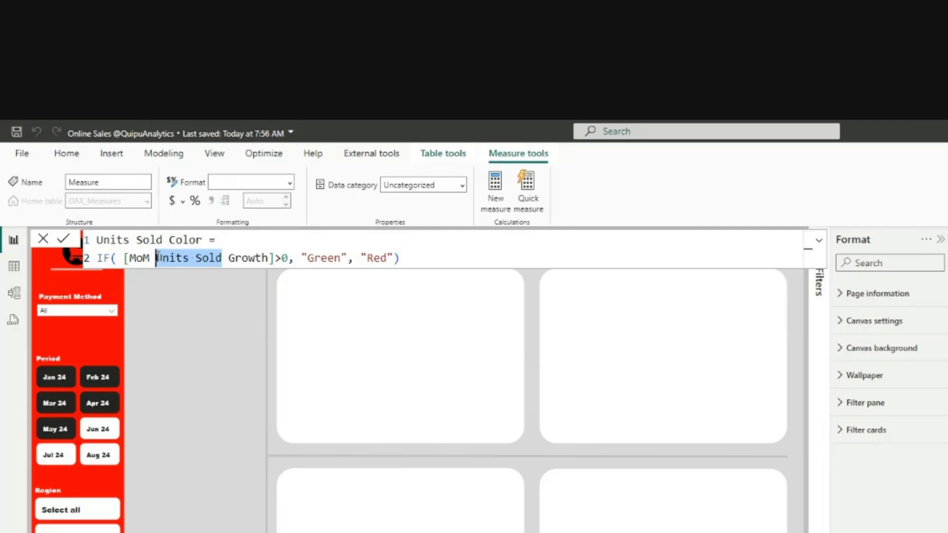
text(Av)
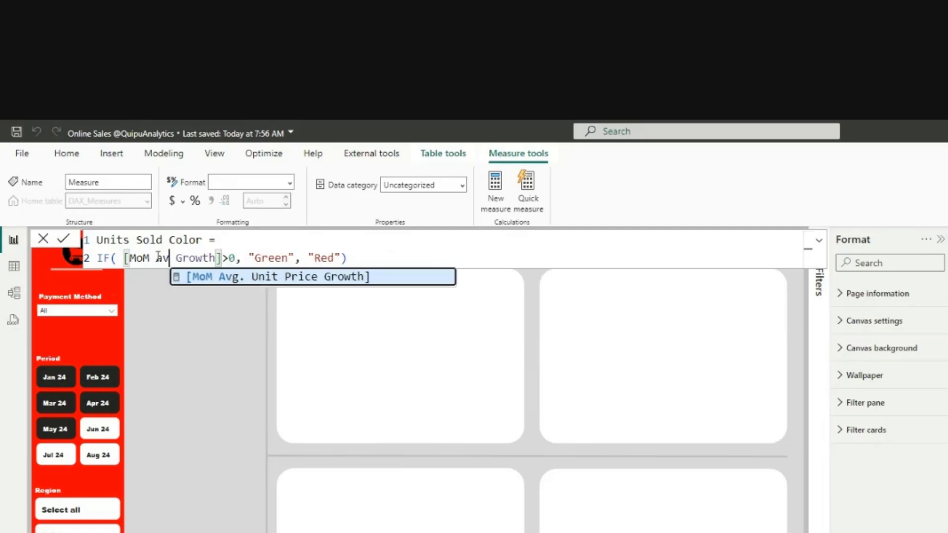
click(241, 278)
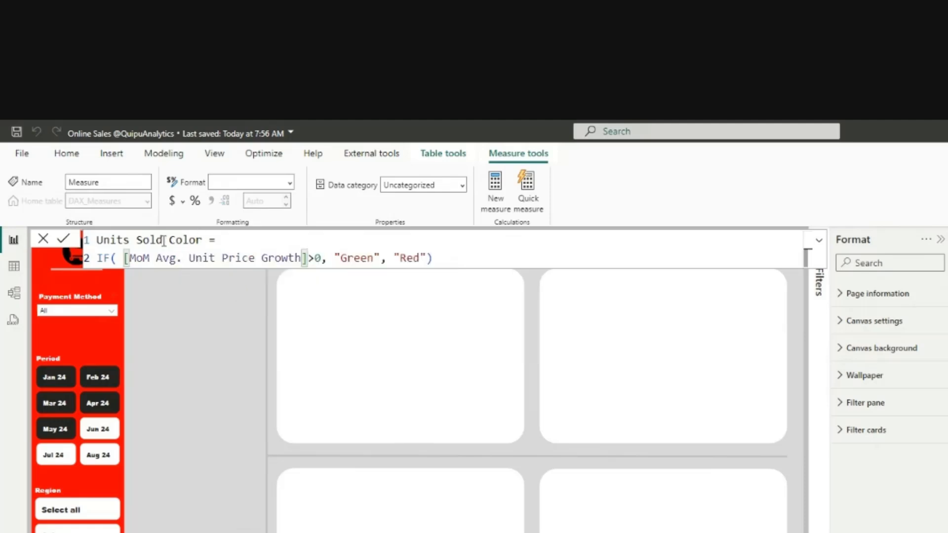
drag(163, 241, 139, 241)
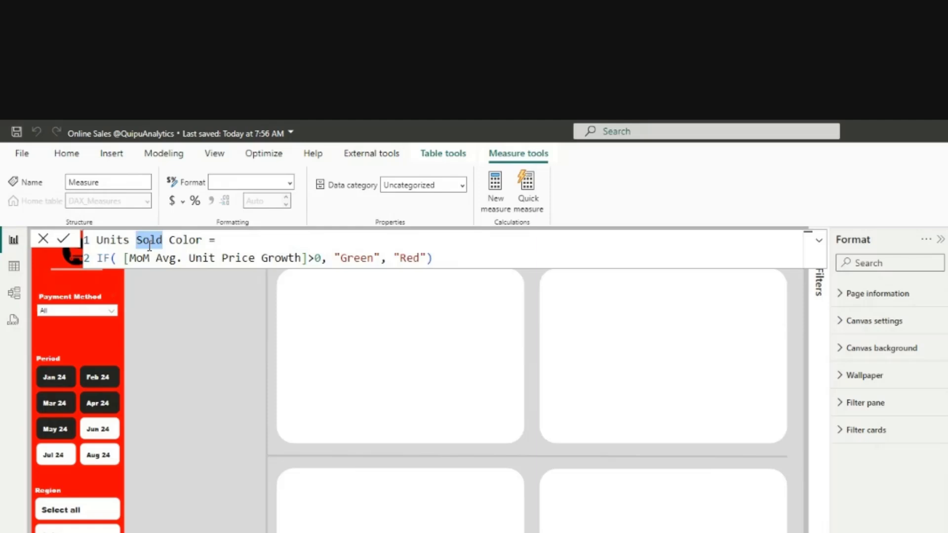
key(BackSpace)
key(BackSpace)
key(BackSpace)
text(Price)
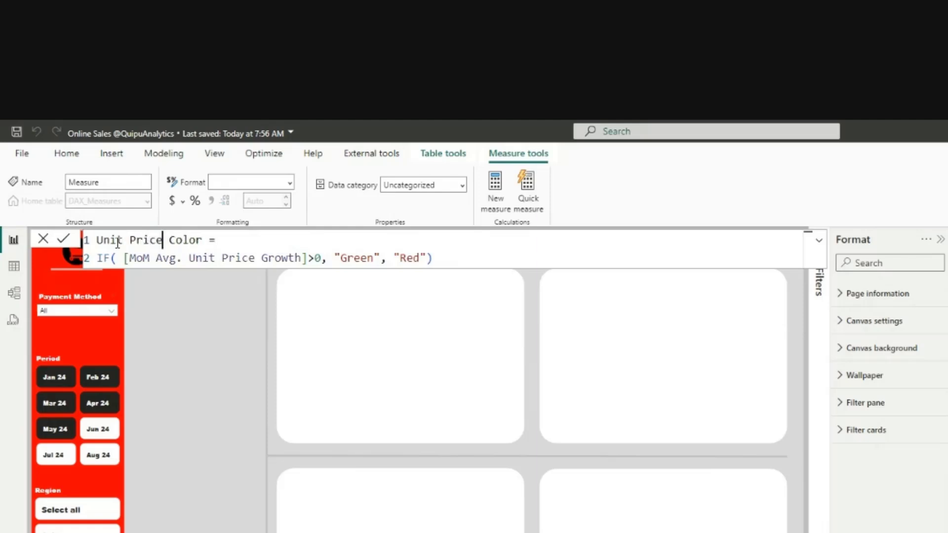
click(64, 239)
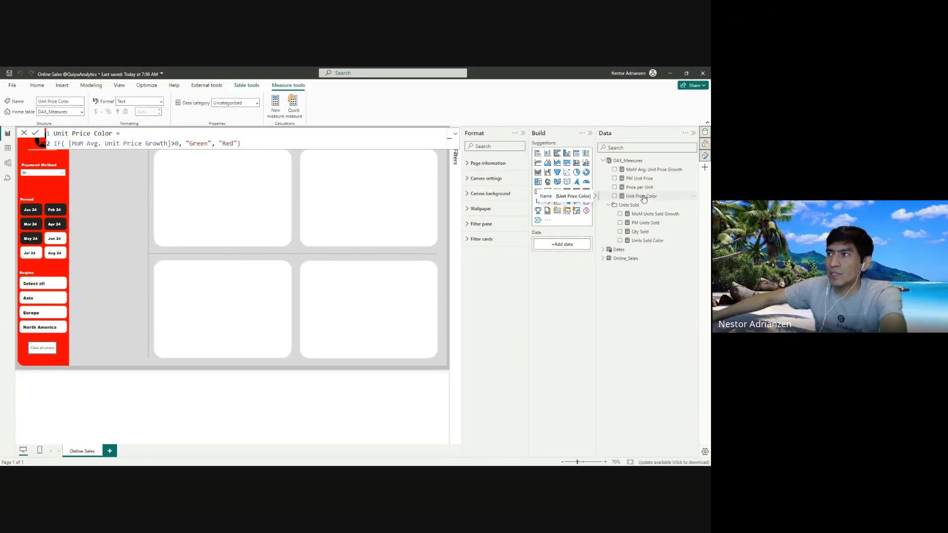
- Add cards for Unit Price Color, Price per Unit, PM Unit Price and MoM Avg. Unit Price Growth, one in each white panel of the report
drag(644, 199, 379, 198)
drag(642, 188, 262, 198)
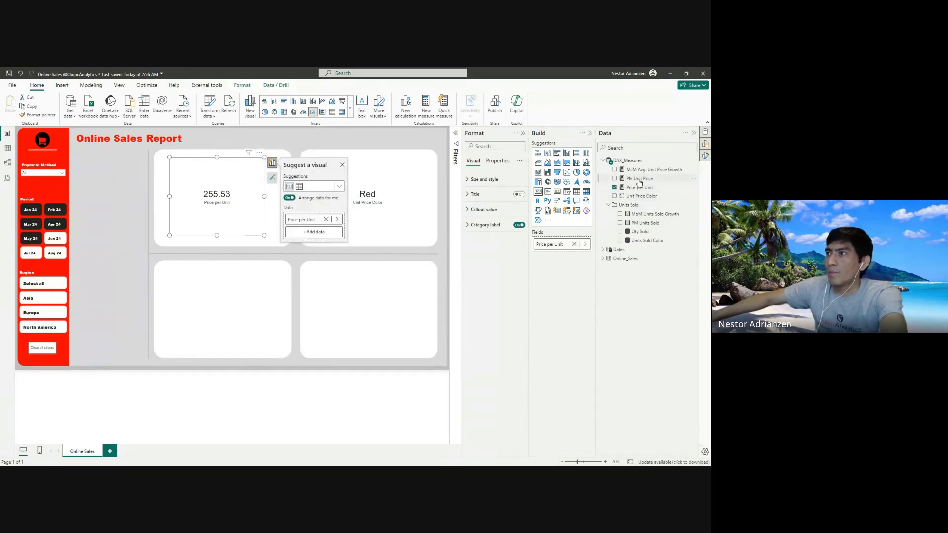
drag(639, 181, 223, 309)
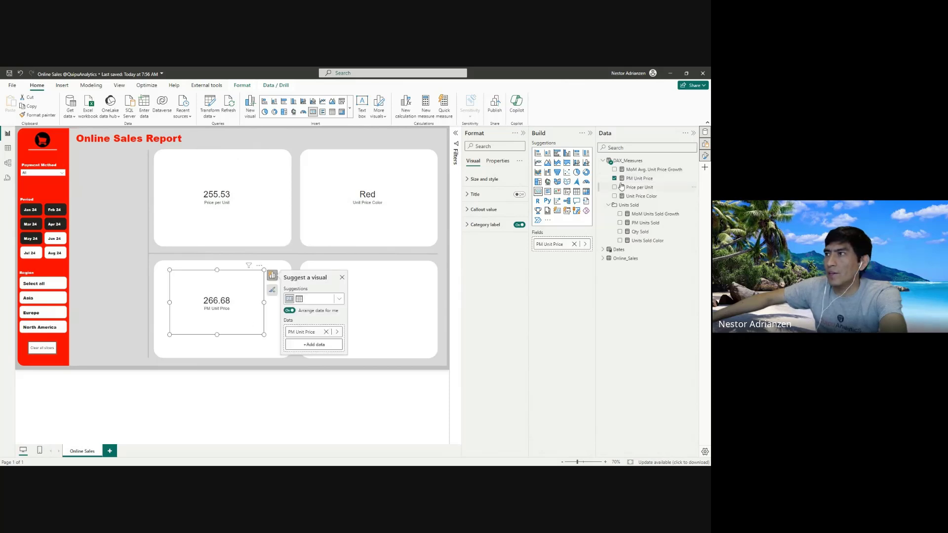
drag(635, 185, 381, 307)
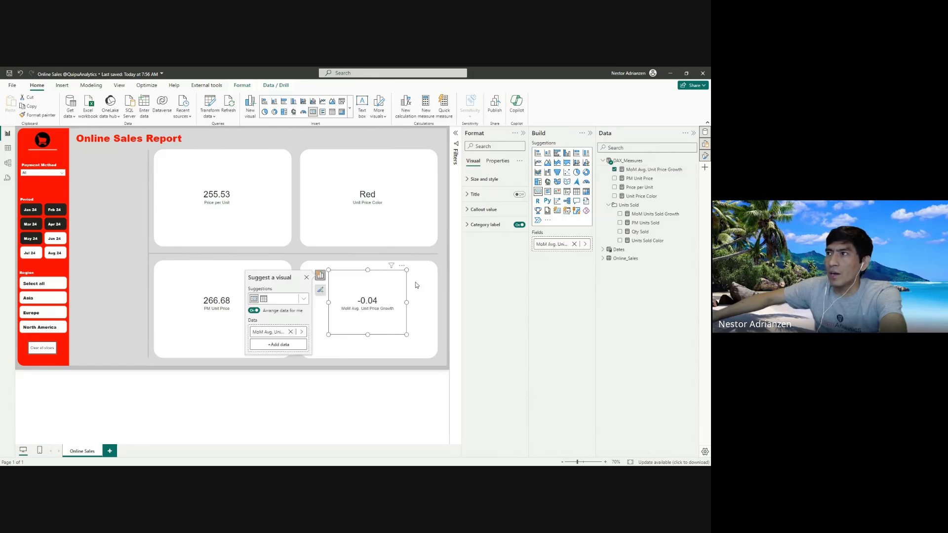
- Format MoM Avg. Unit Price Growth as a percentage and PM Unit Price as dollar currency with 2 decimal places
click(649, 172)
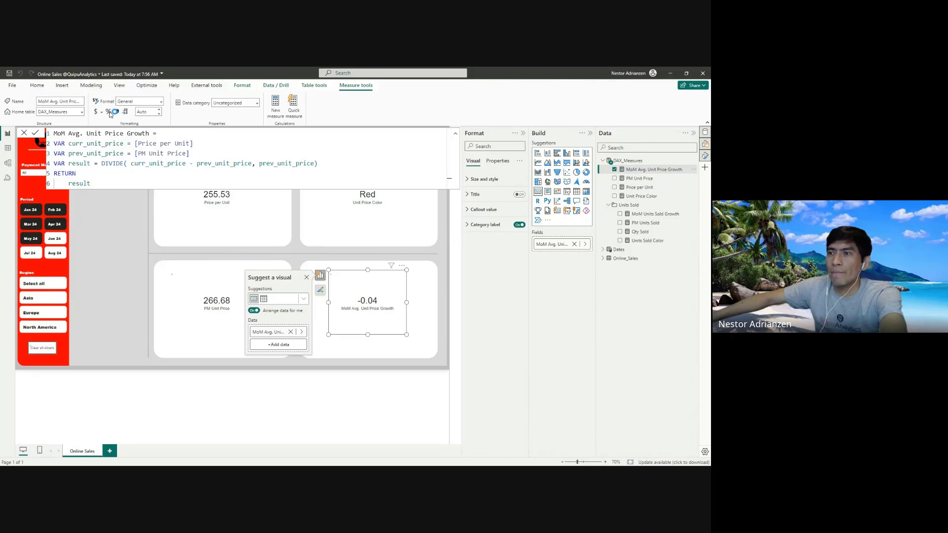
click(109, 112)
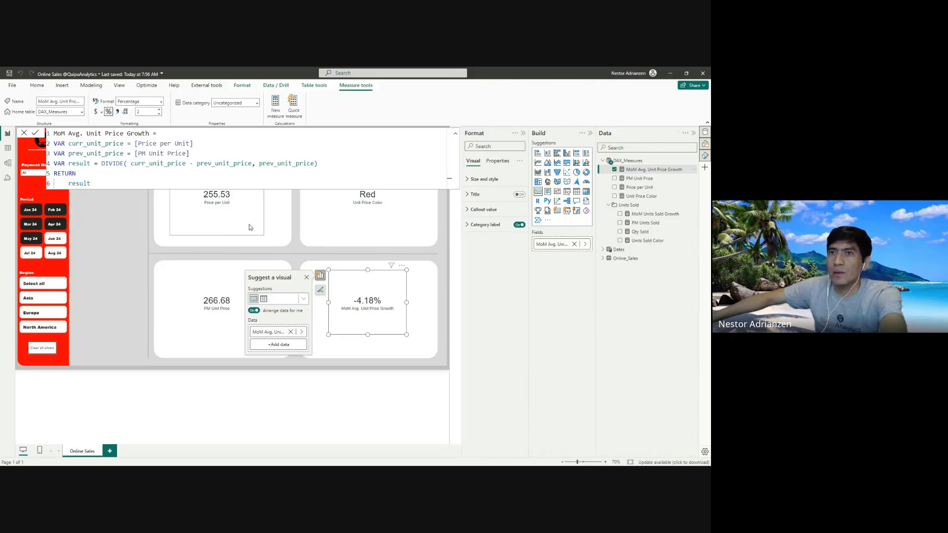
click(230, 306)
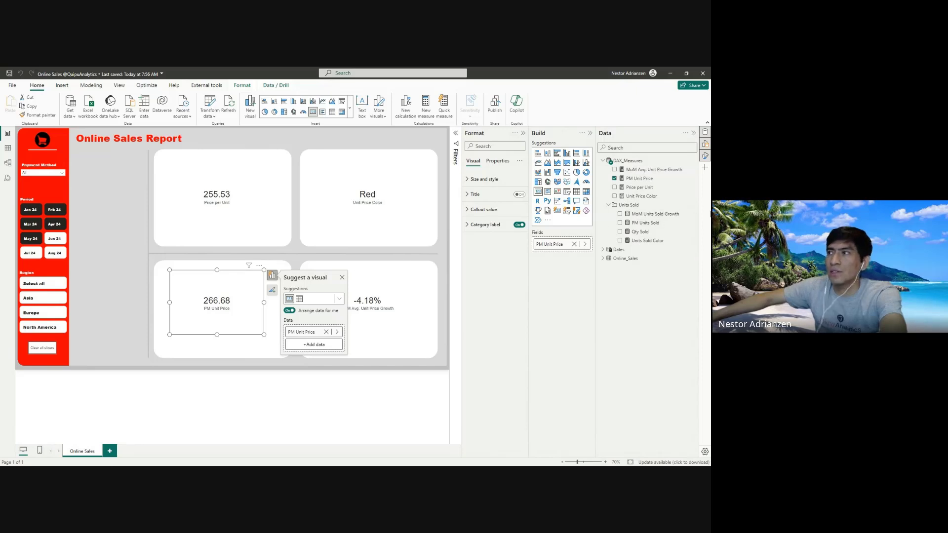
click(647, 180)
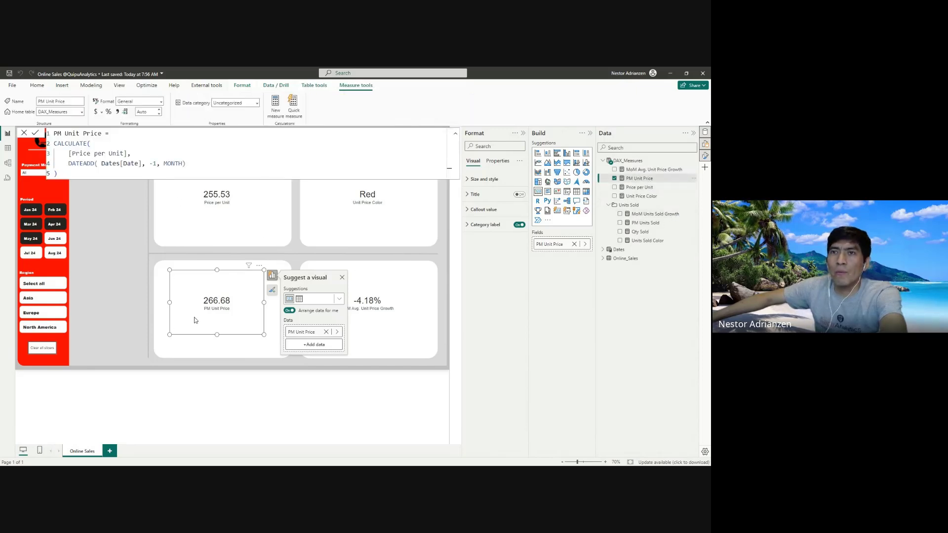
click(97, 113)
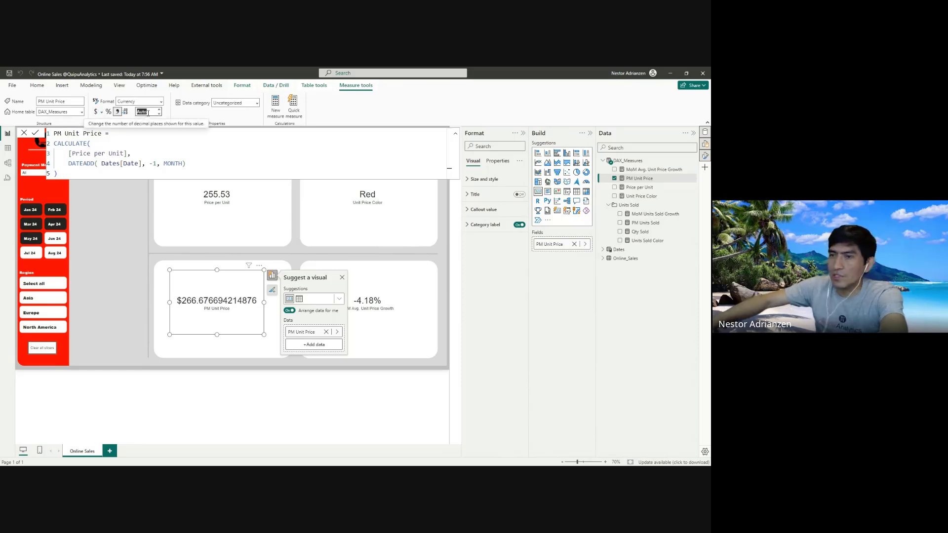
text(2)
key(Return)
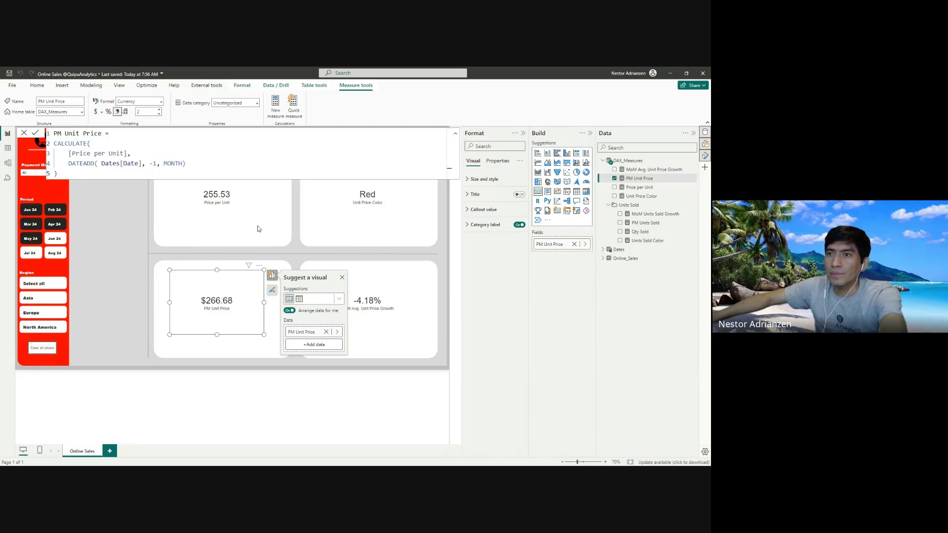
- Format the Price per Unit measure as dollar currency with 2 decimal places
click(228, 210)
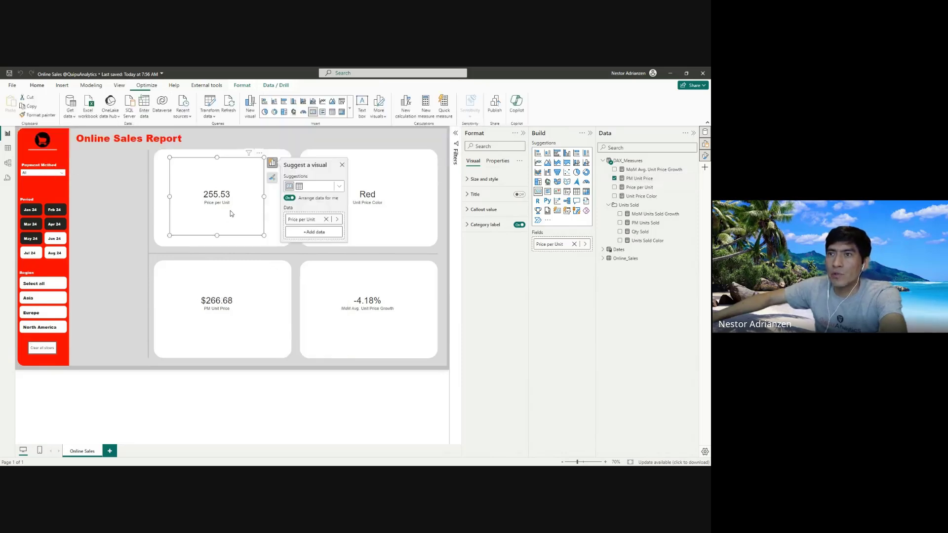
click(642, 188)
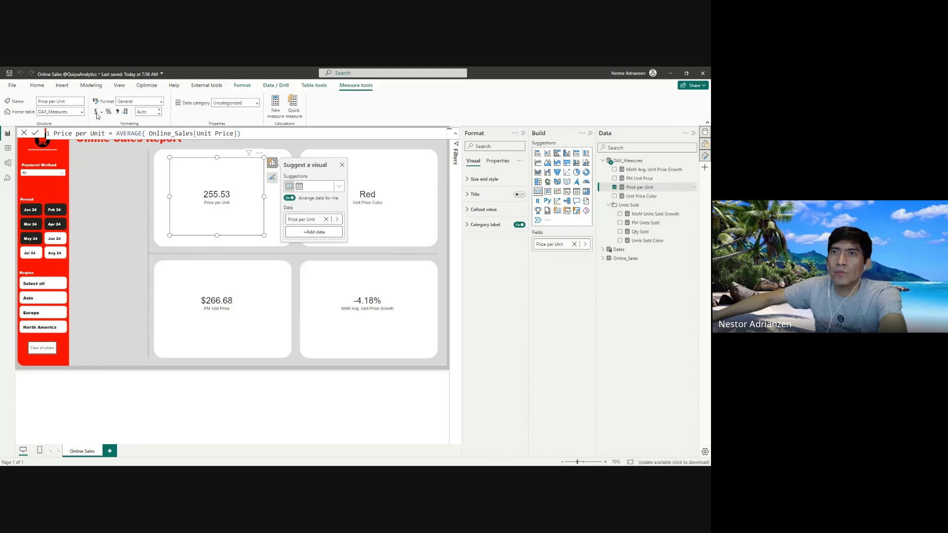
click(146, 112)
text(2)
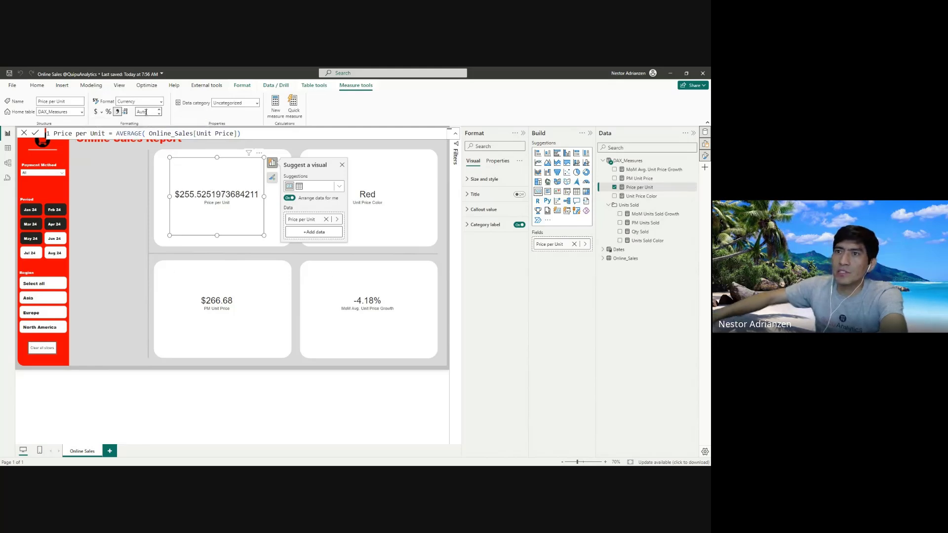
click(131, 198)
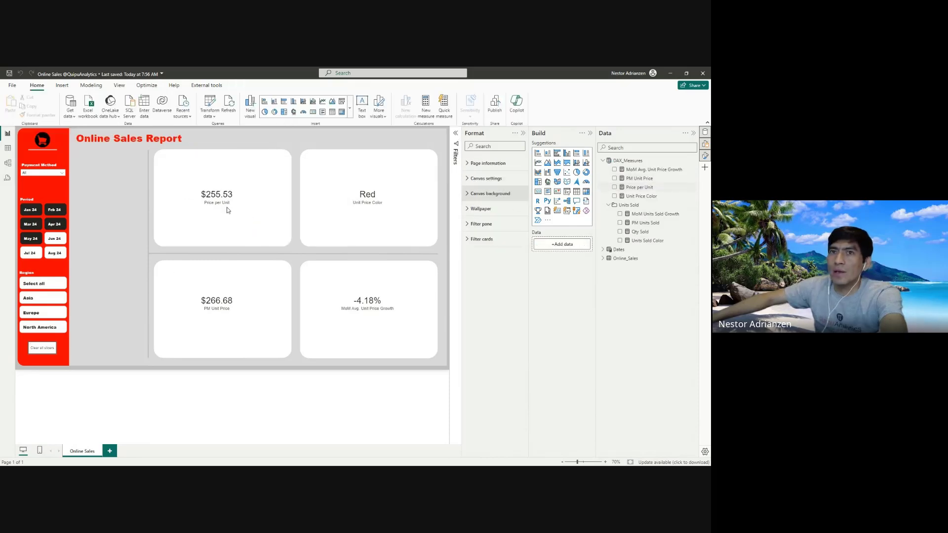
- In the model view, put the four loose unit price measures of DAX_Measures into a display folder named Unit Price
click(8, 163)
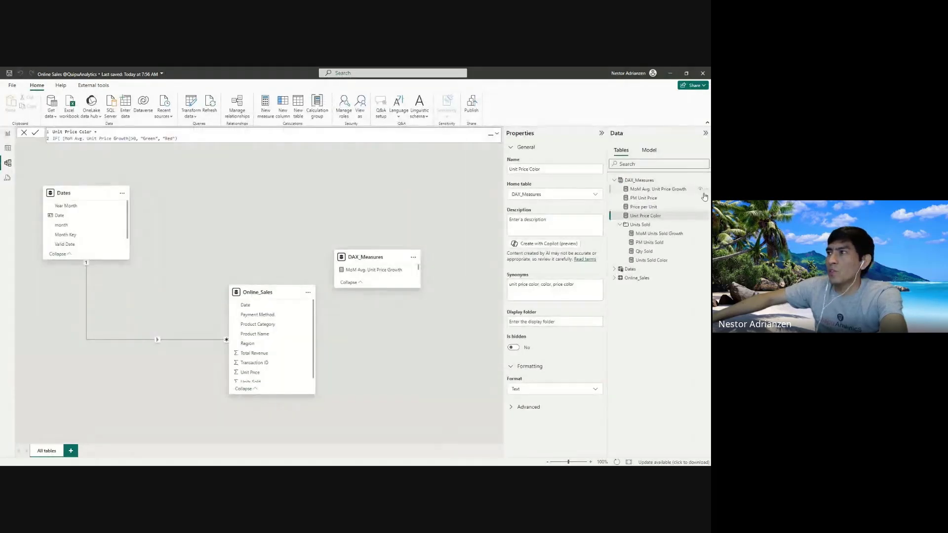
ctrl+click(648, 210)
shift+click(654, 192)
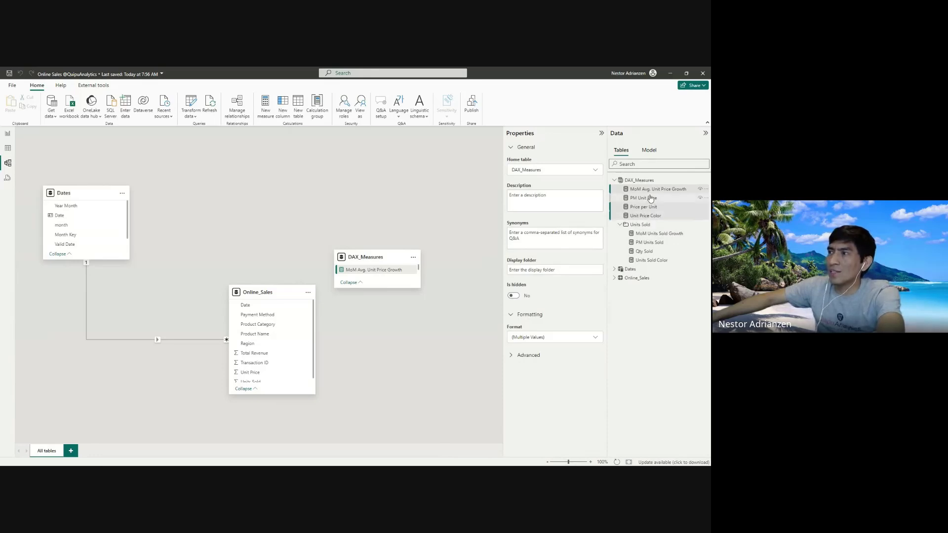
click(546, 269)
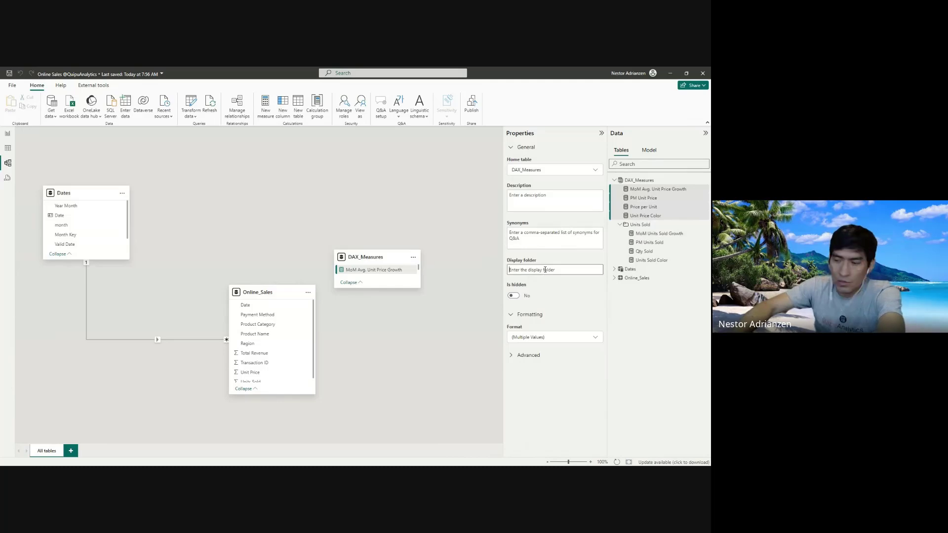
text(Unit Price)
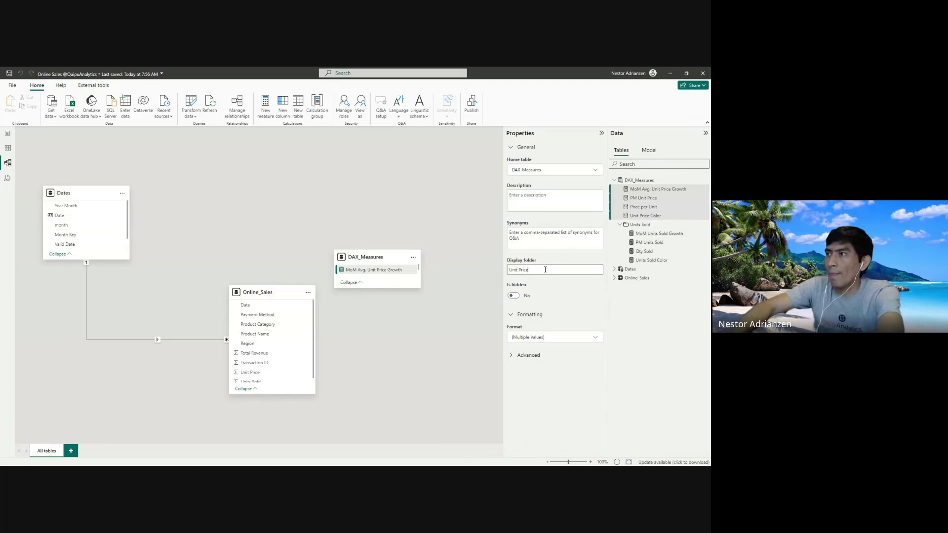
key(Return)
- Return to the report view, check both measure folders, and leave Units Sold collapsed and Unit Price expanded
click(8, 134)
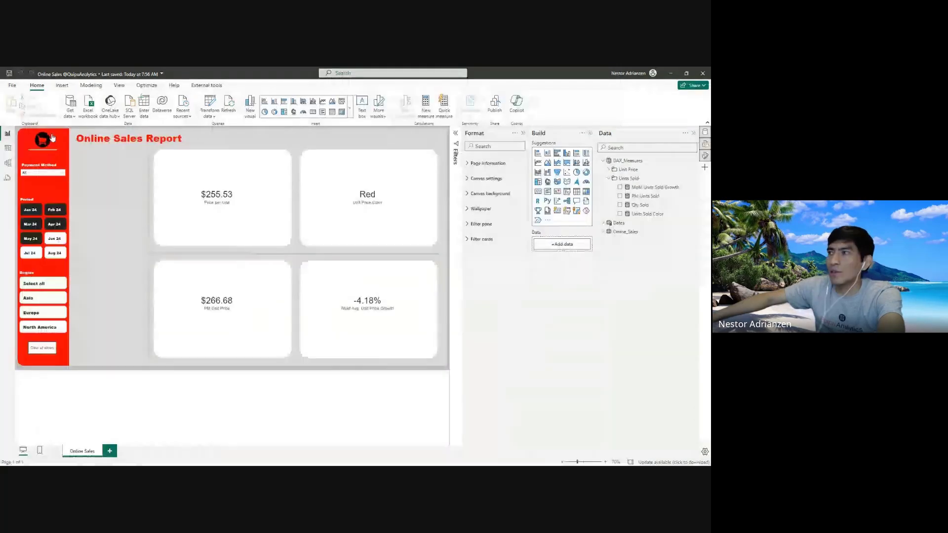
click(609, 178)
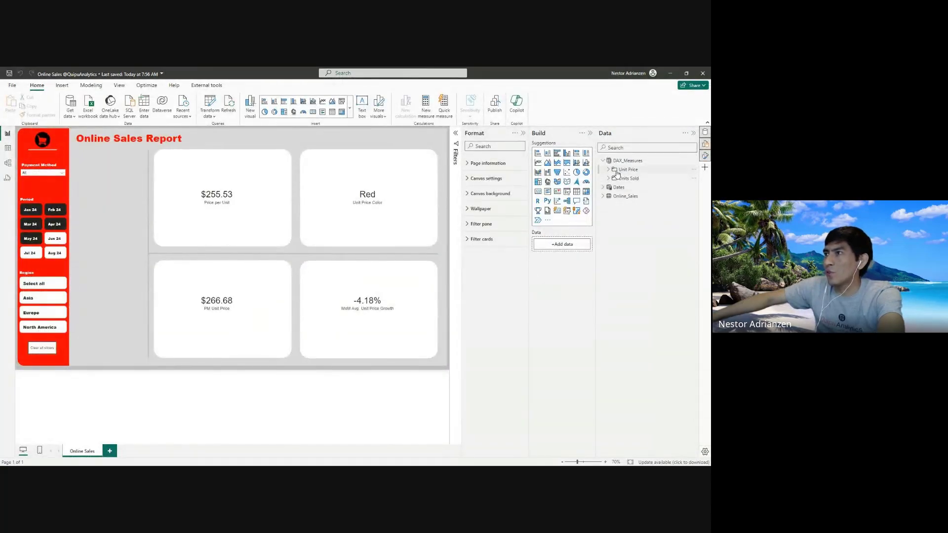
click(609, 169)
click(610, 169)
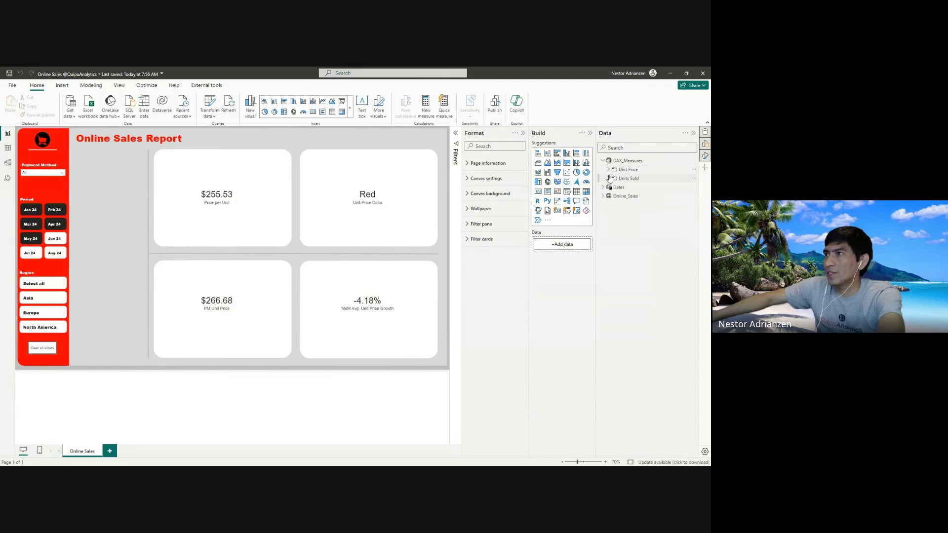
click(610, 178)
click(609, 179)
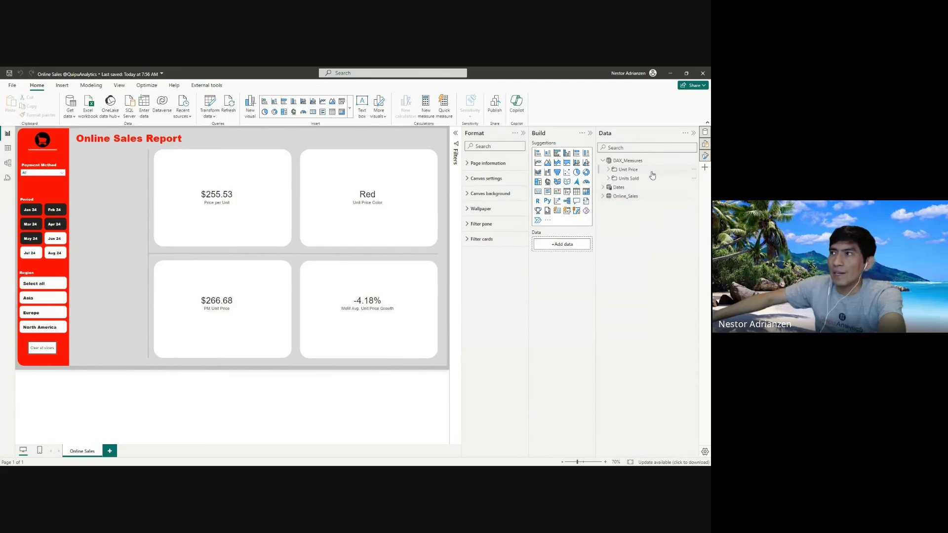
click(609, 169)
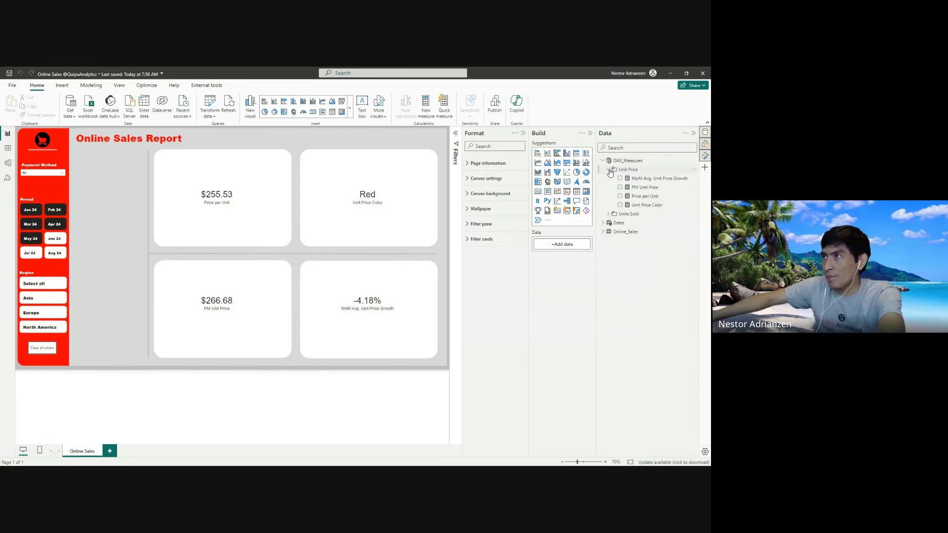
- Create a measure in DAX_Measures defined as Revenue = SUM( Online_Sales[Total Revenue]) and save it
right_click(636, 161)
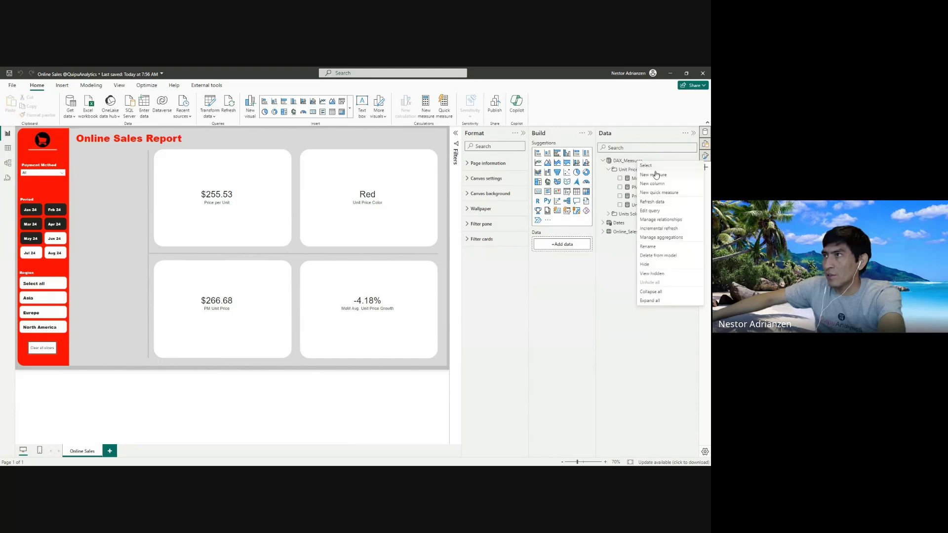
click(654, 175)
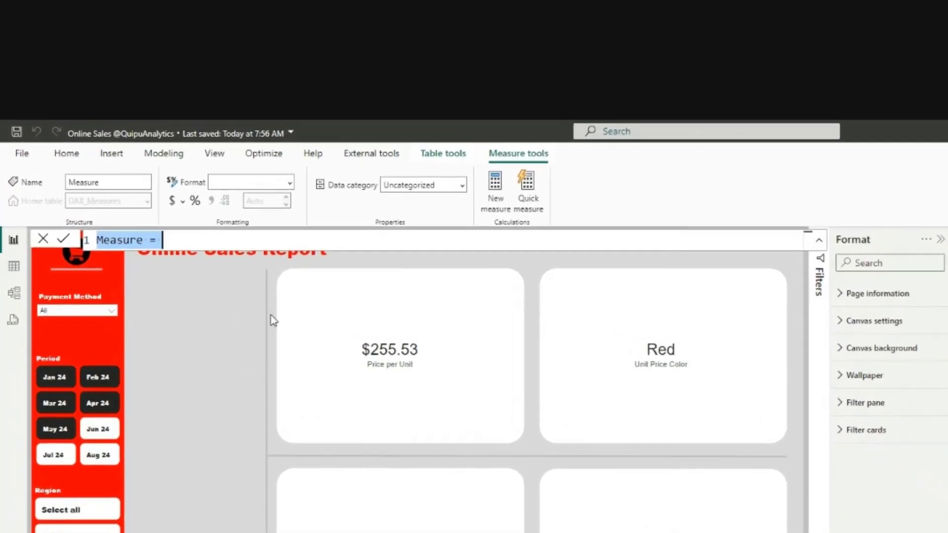
text(Revenue )
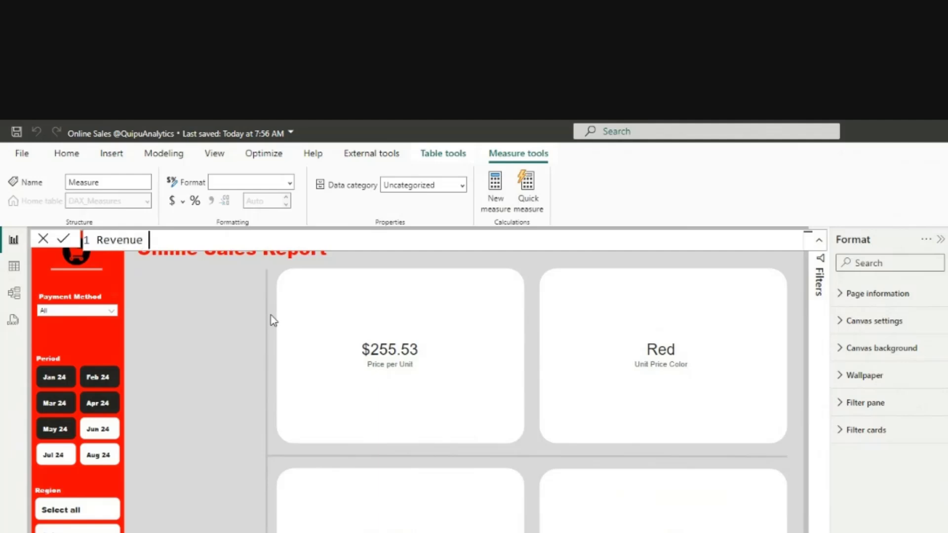
text(= sum)
key(Tab)
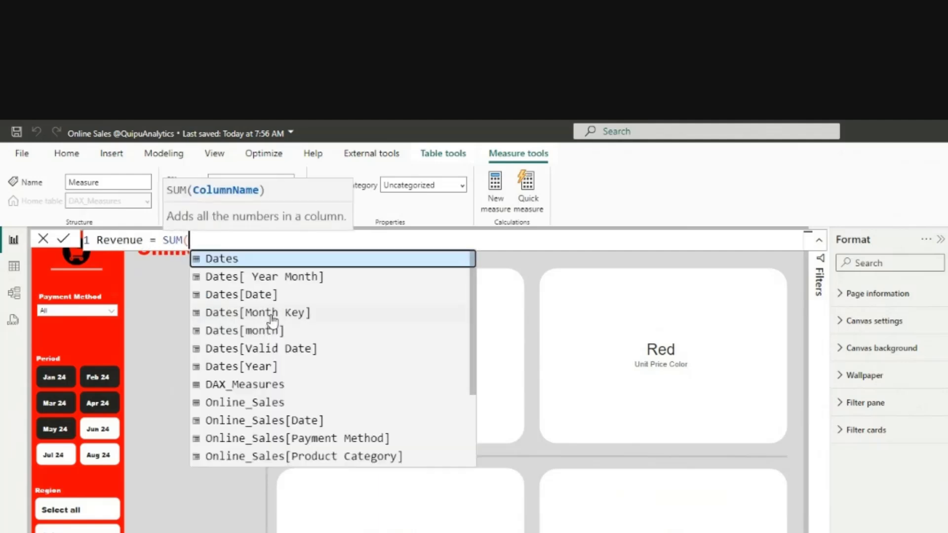
text(rev)
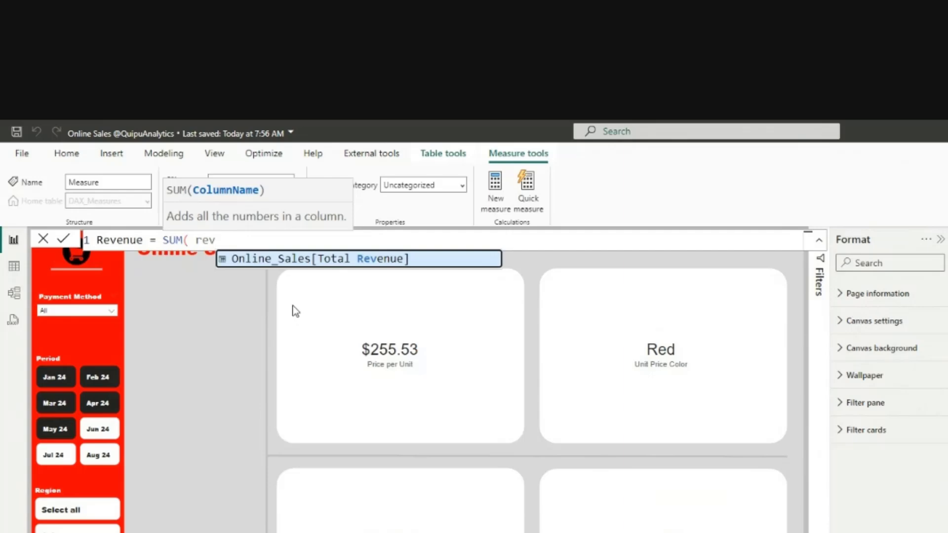
click(334, 258)
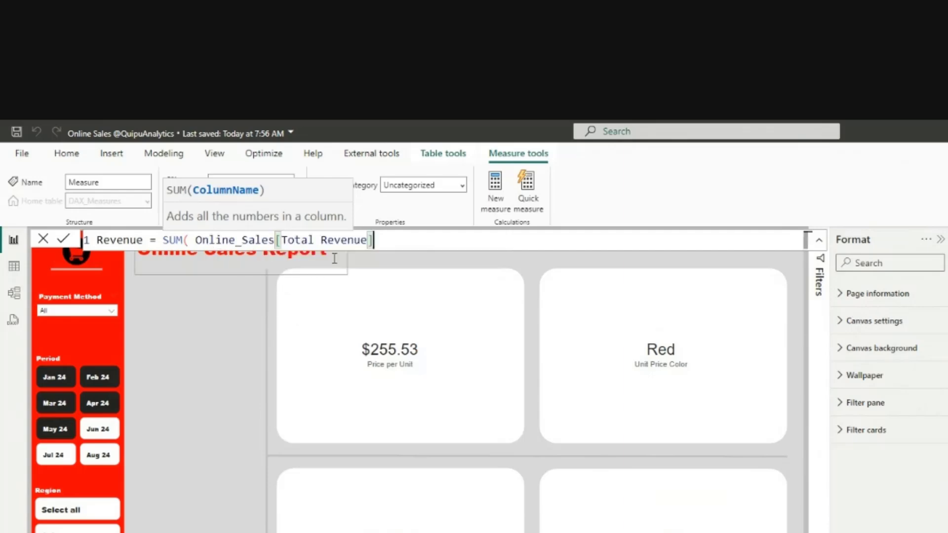
text())
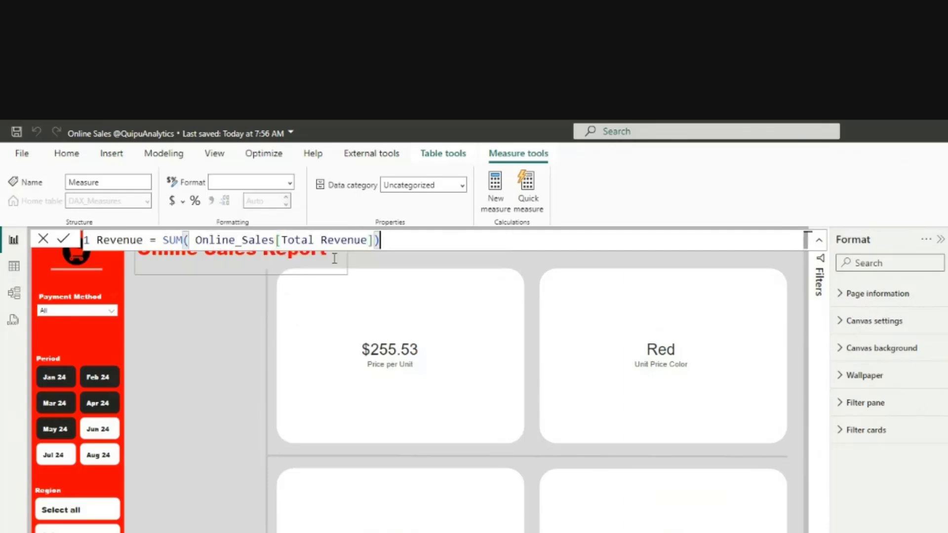
key(Return)
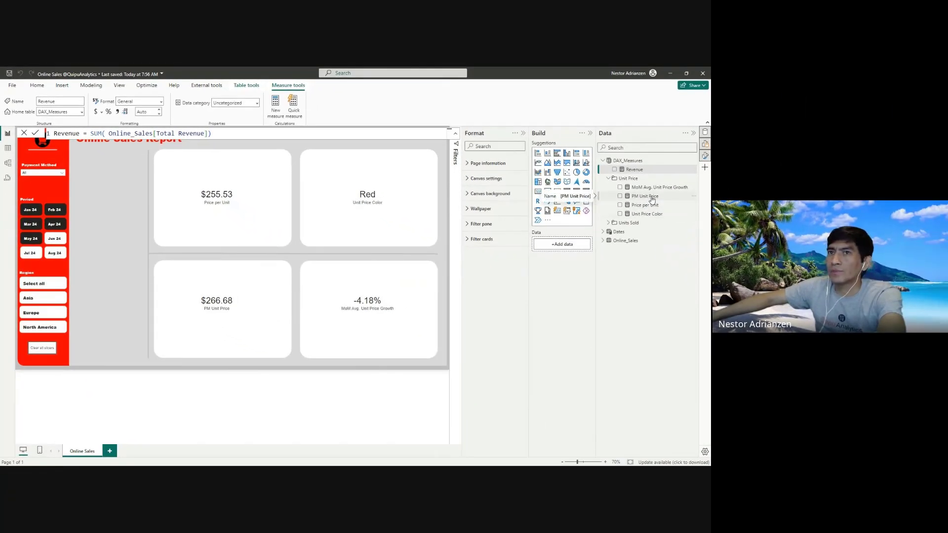
- Copy the full PM Unit Price formula into a new measure in the DAX_Measures table
click(645, 196)
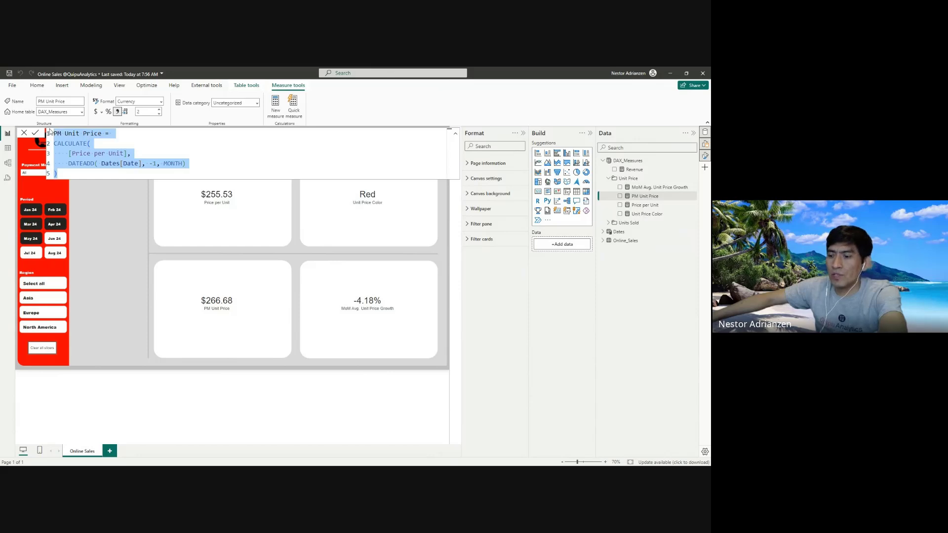
right_click(629, 164)
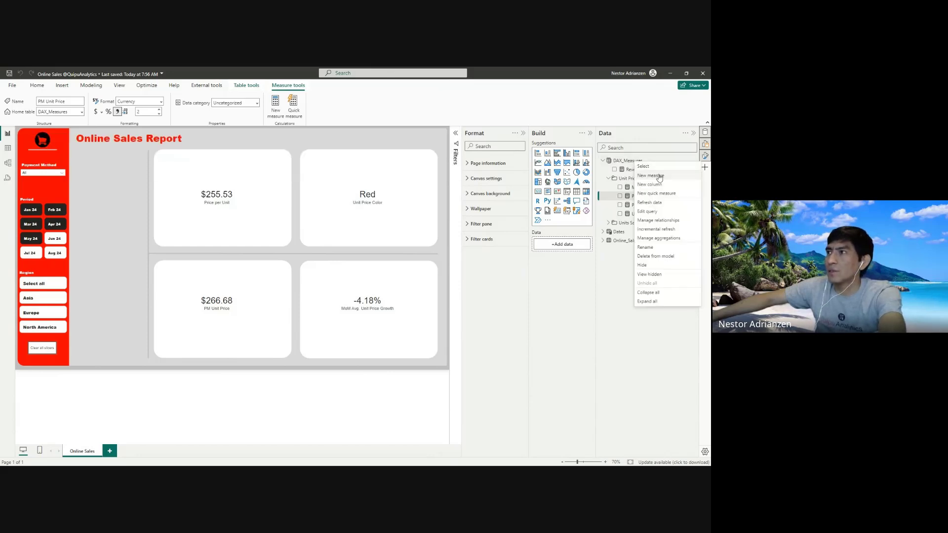
click(659, 177)
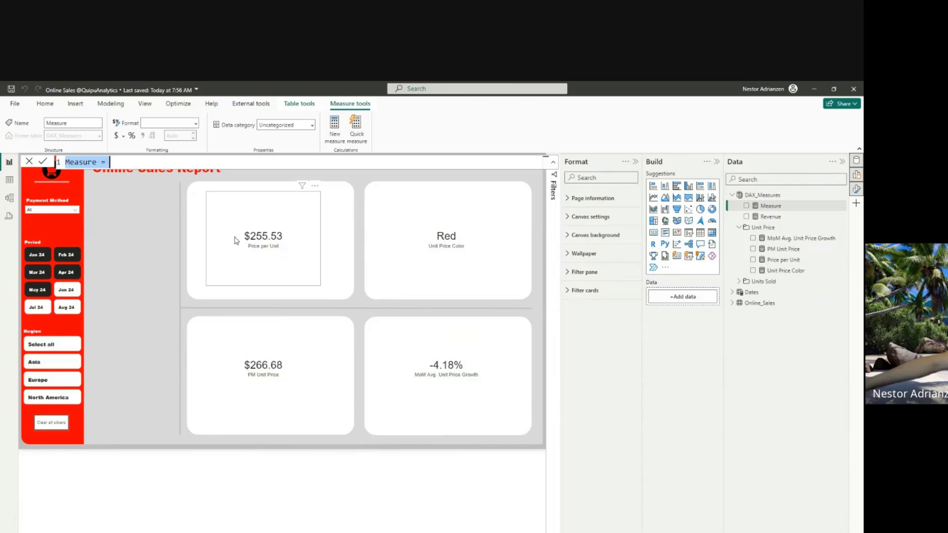
text(PM Unit Price = CALCULATE(     [Price per Unit],     DATEADD( Dates[Date], -1, MONTH) ))
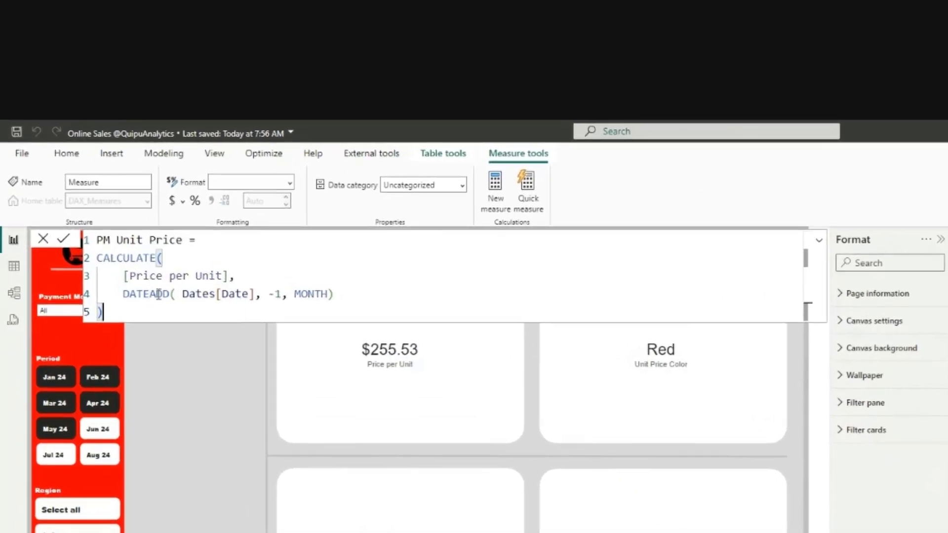
- Rename the copied measure PM Revenue, make its CALCULATE expression use [Revenue], and save it
drag(184, 239, 118, 240)
text(PM Re)
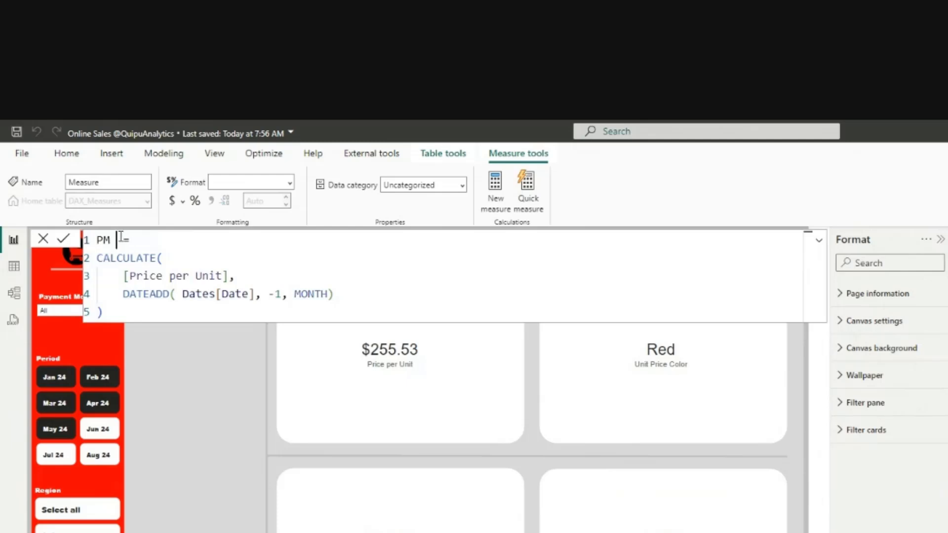
text(venue)
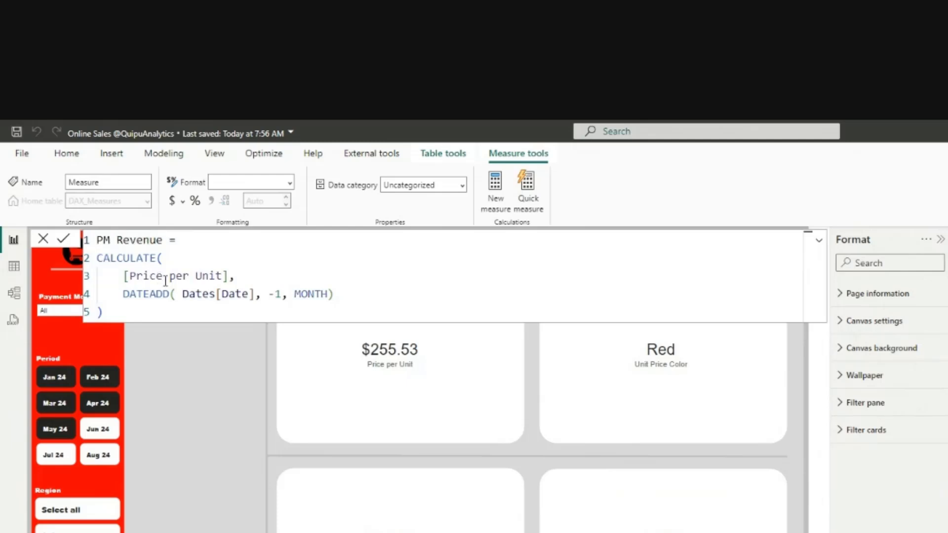
drag(223, 274, 128, 277)
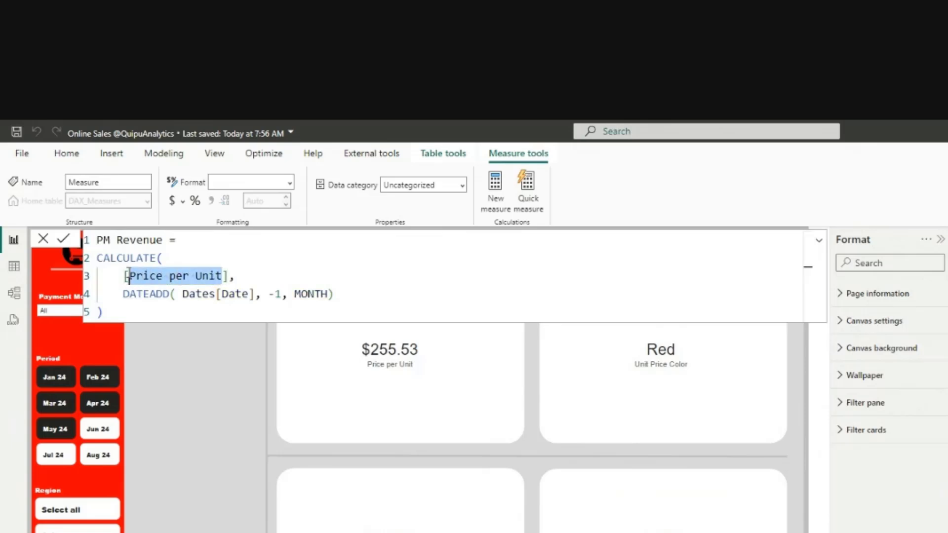
text(R)
key(Tab)
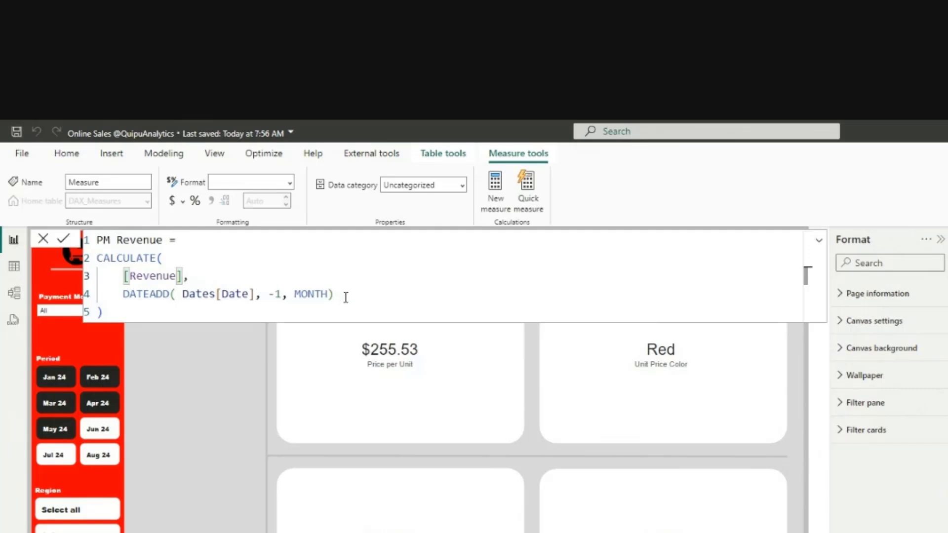
drag(346, 297, 122, 295)
click(101, 312)
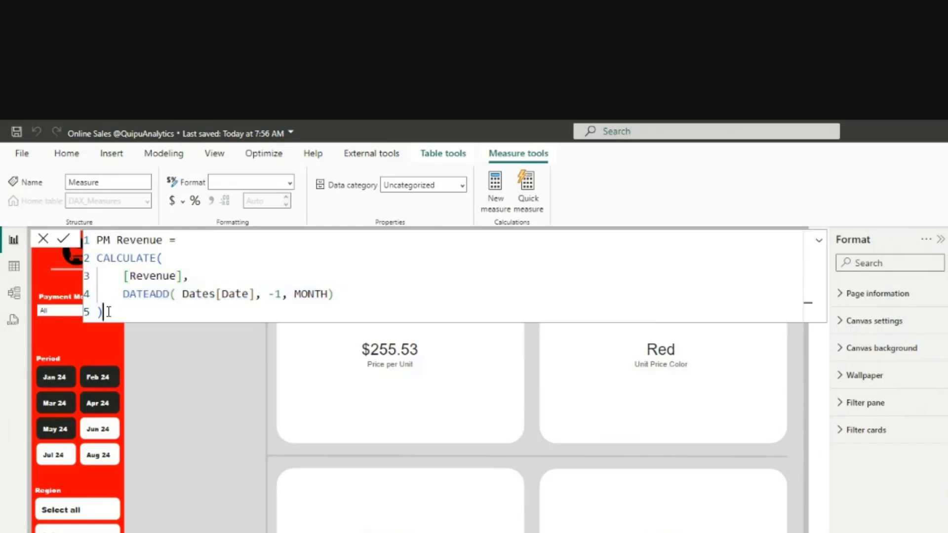
click(72, 244)
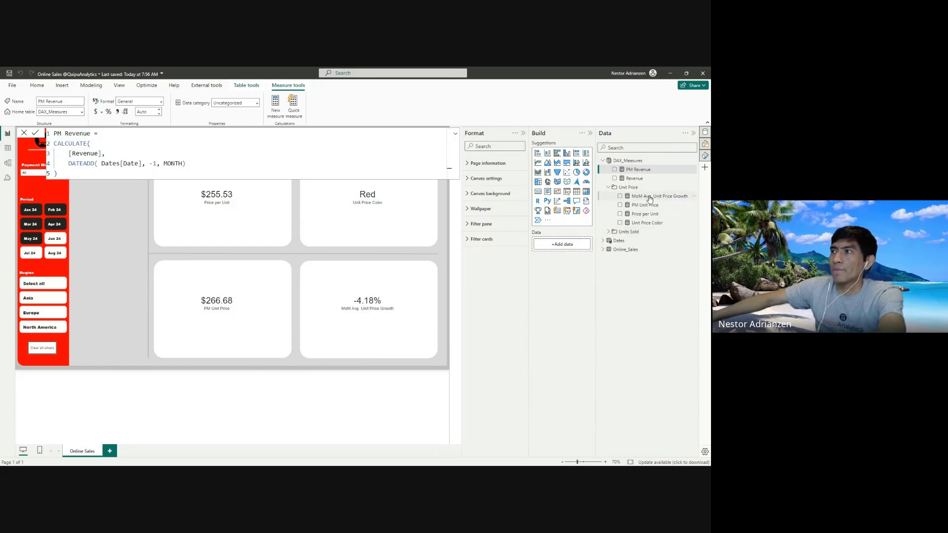
- Copy the full MoM Avg. Unit Price Growth formula into a new measure in the DAX_Measures table
click(650, 197)
drag(92, 184, 49, 132)
key(ctrl+c)
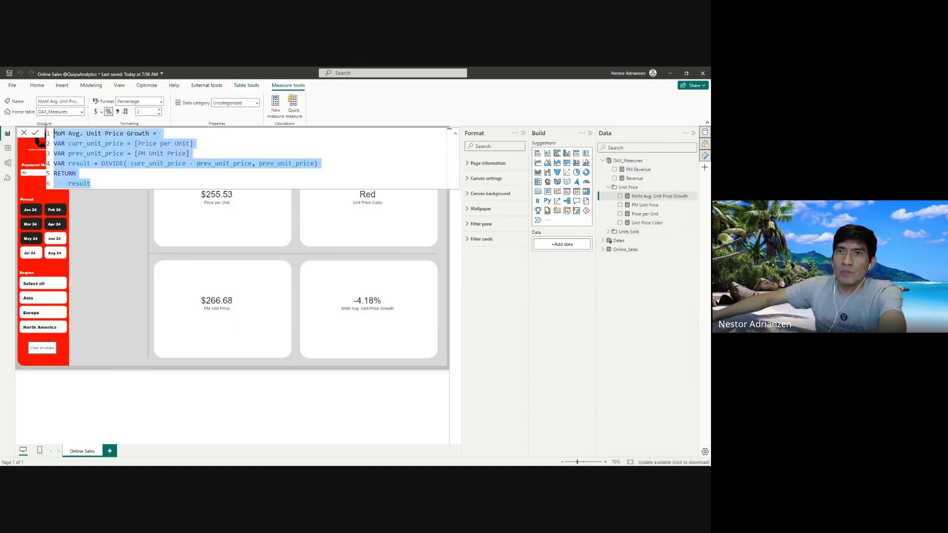
click(24, 133)
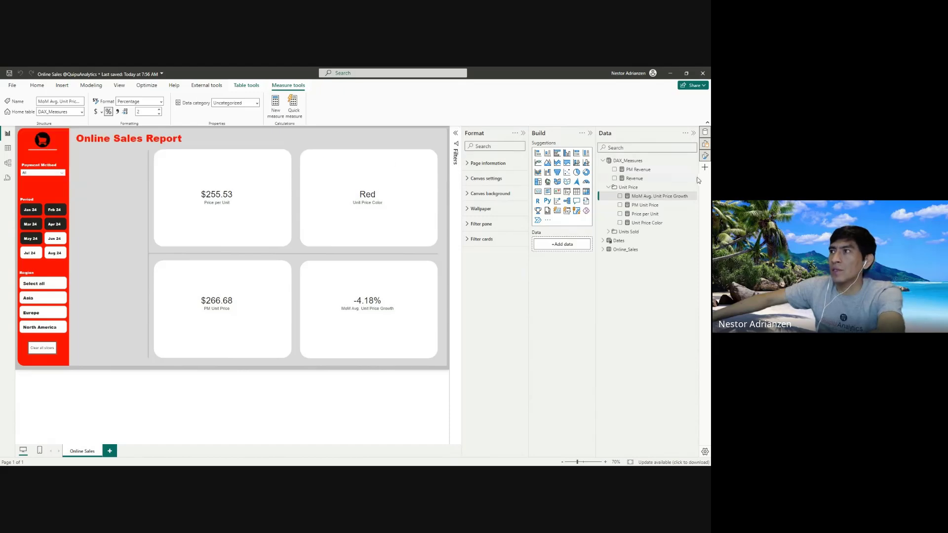
right_click(633, 161)
click(639, 175)
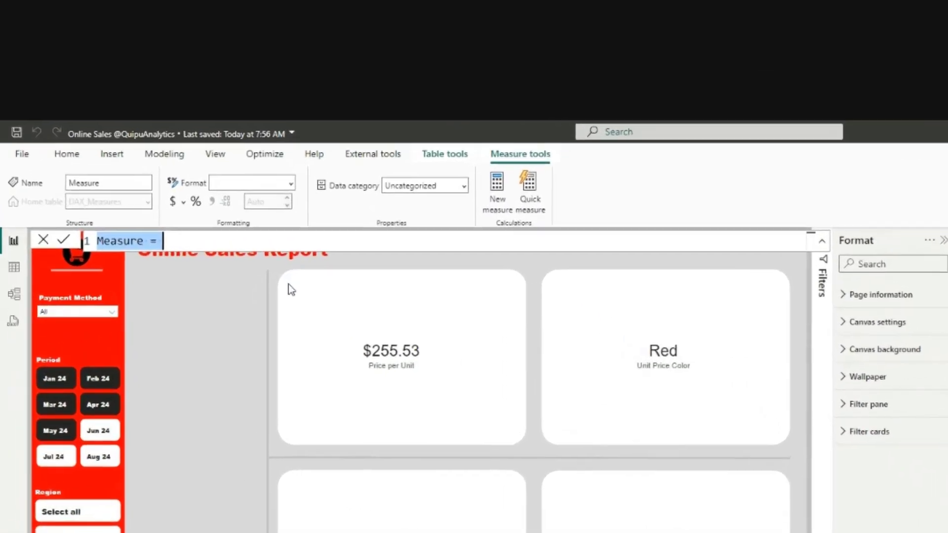
key(ctrl+v)
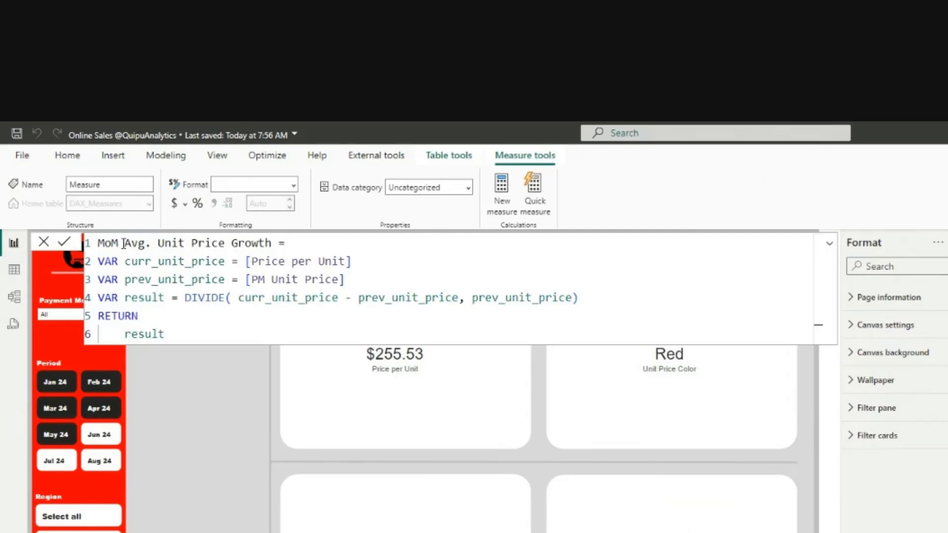
- Rename the copied measure MoM Revenue Growth and its first two variables curr_revenue and prev_revenue
drag(126, 243, 152, 262)
text(Revenuerevenu)
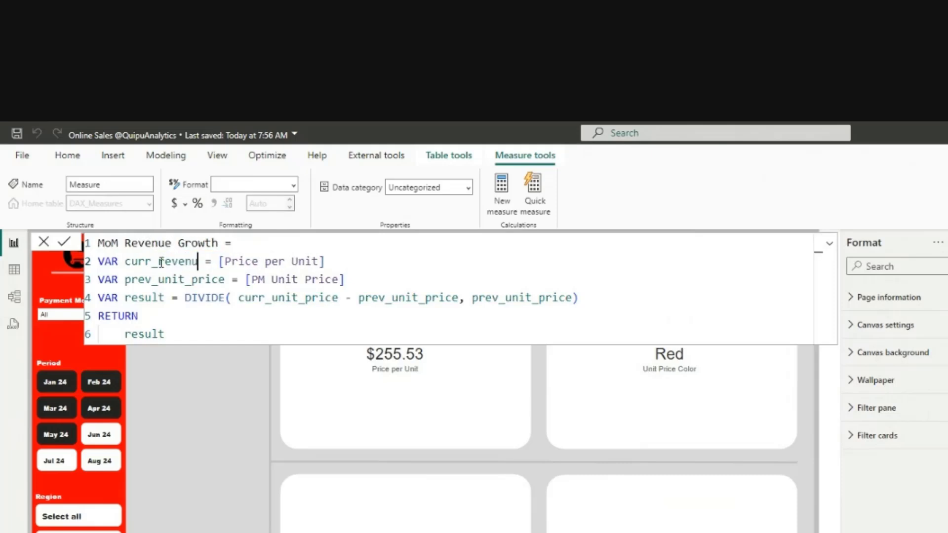
text(e)
drag(225, 279, 158, 279)
text(revenue)
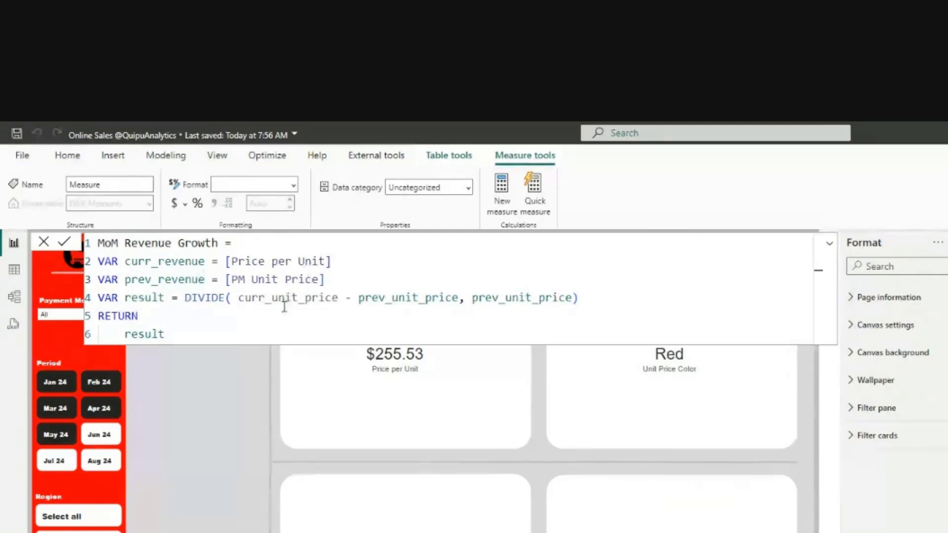
- Change the result variable's expression to DIVIDE( curr_revenue - prev_revenue, prev_revenue)
double_click(337, 299)
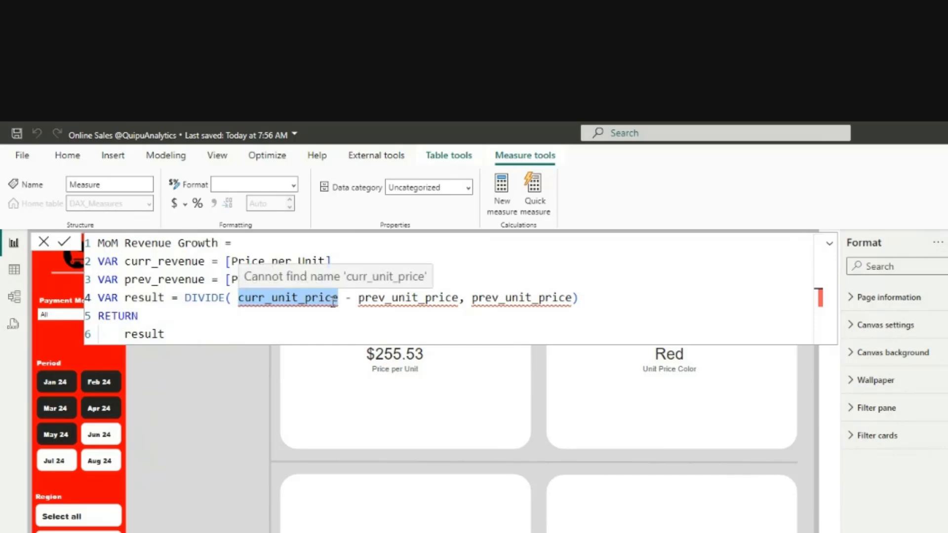
text(curr_revenue)
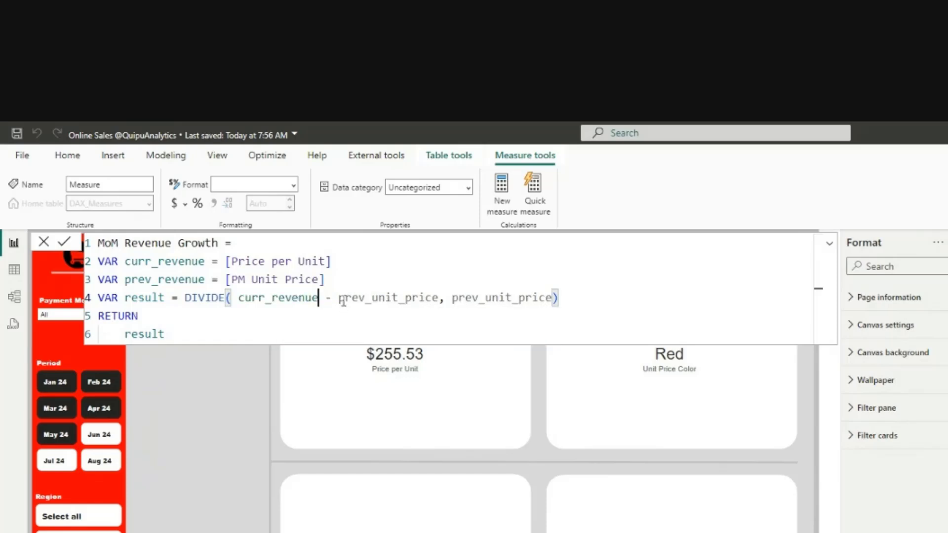
drag(339, 298, 438, 298)
text(pr)
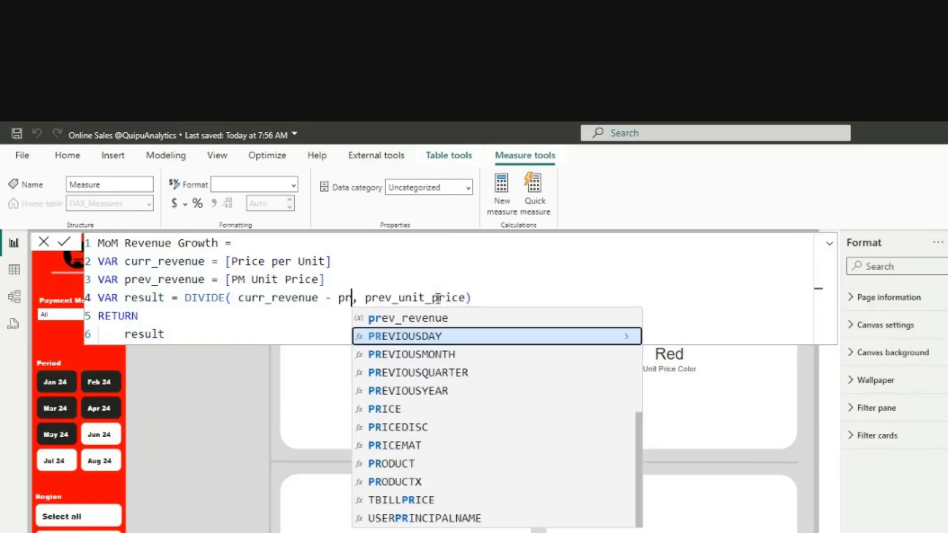
text(e)
click(437, 336)
click(540, 291)
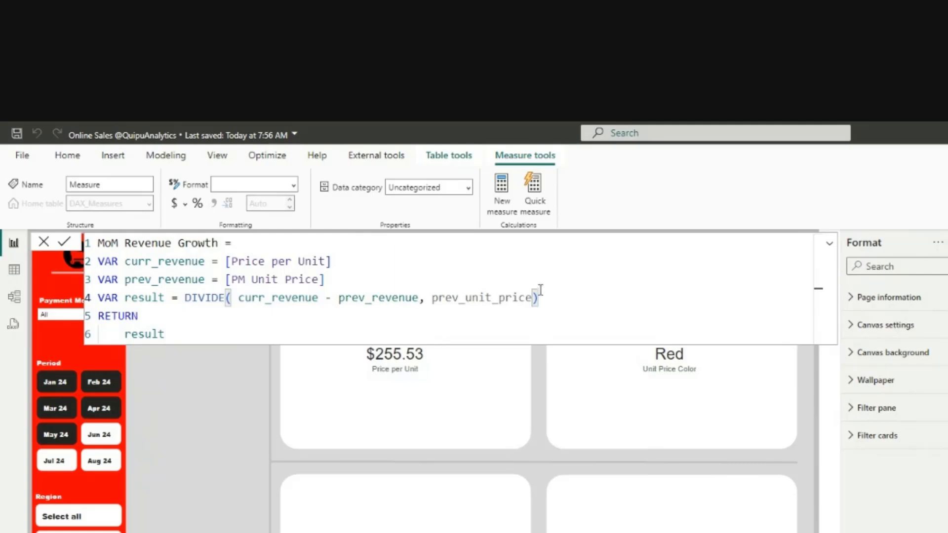
drag(538, 298, 432, 297)
text(re)
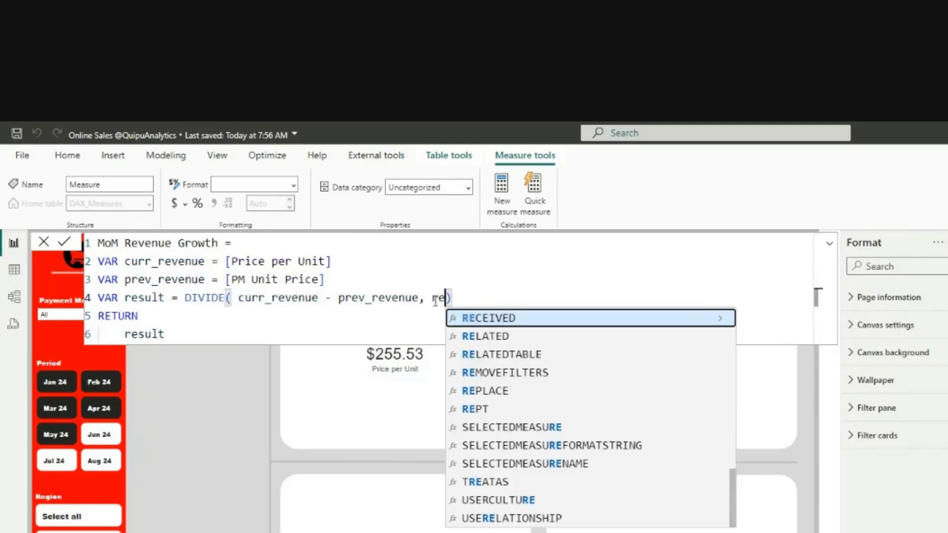
key(BackSpace)
key(BackSpace)
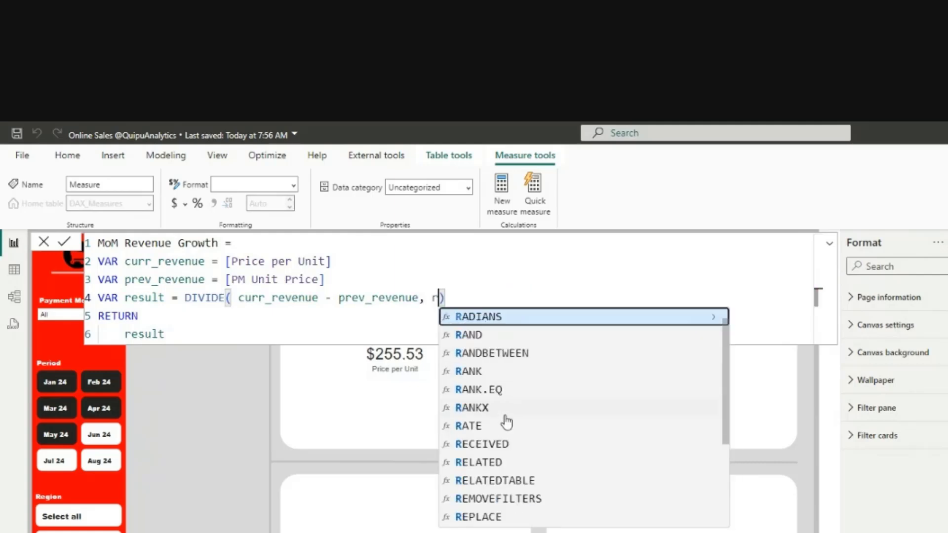
text(pre)
click(529, 335)
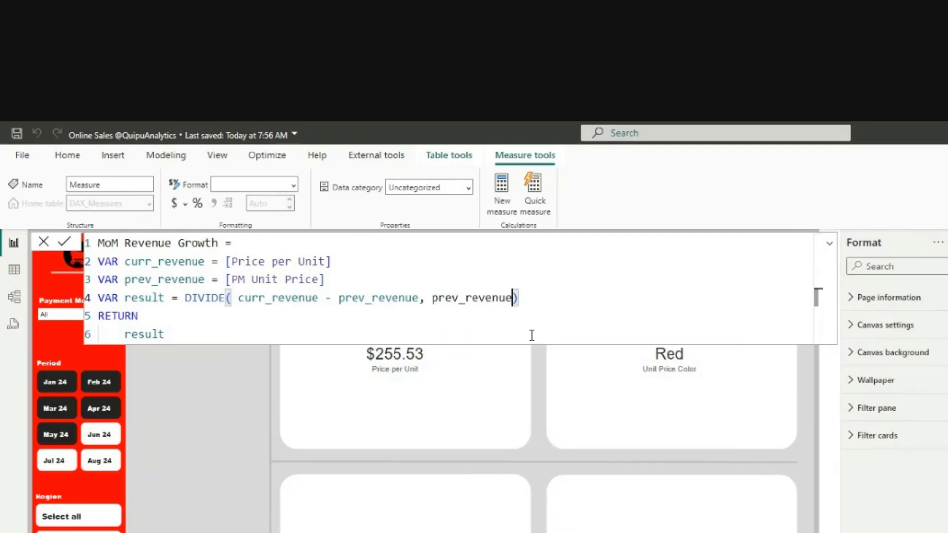
- Assign [Revenue] to curr_revenue and [PM Revenue] to prev_revenue, and save the MoM Revenue Growth measure
drag(328, 261, 237, 262)
text(re)
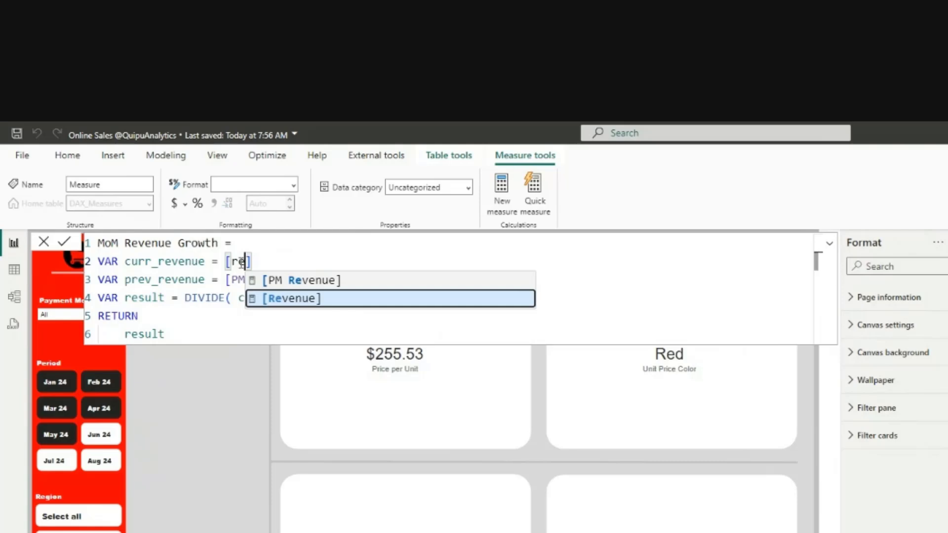
click(282, 296)
drag(322, 279, 232, 280)
text(re)
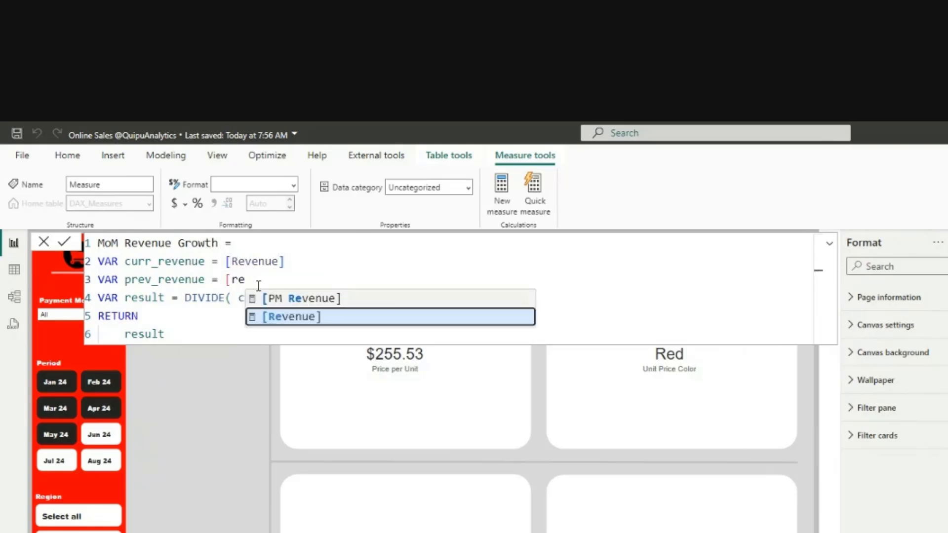
click(295, 298)
click(289, 341)
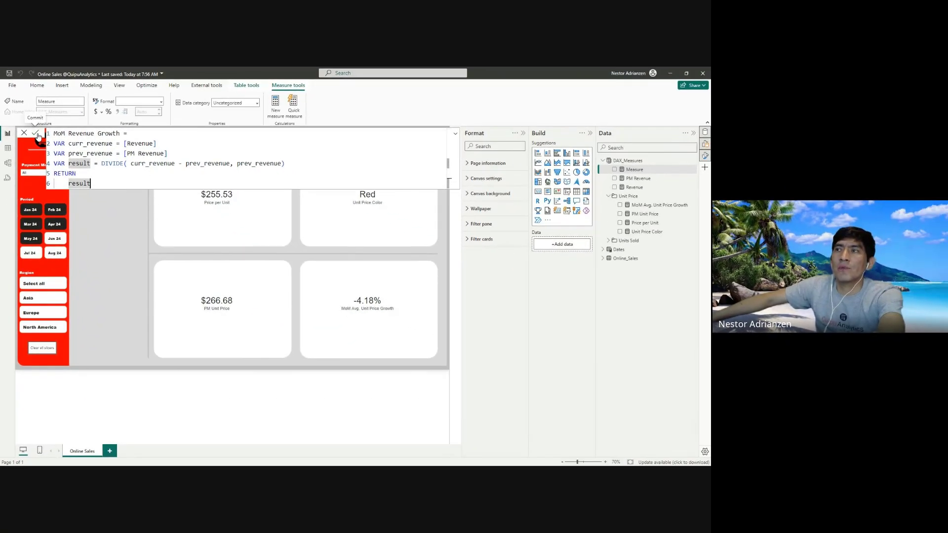
click(37, 135)
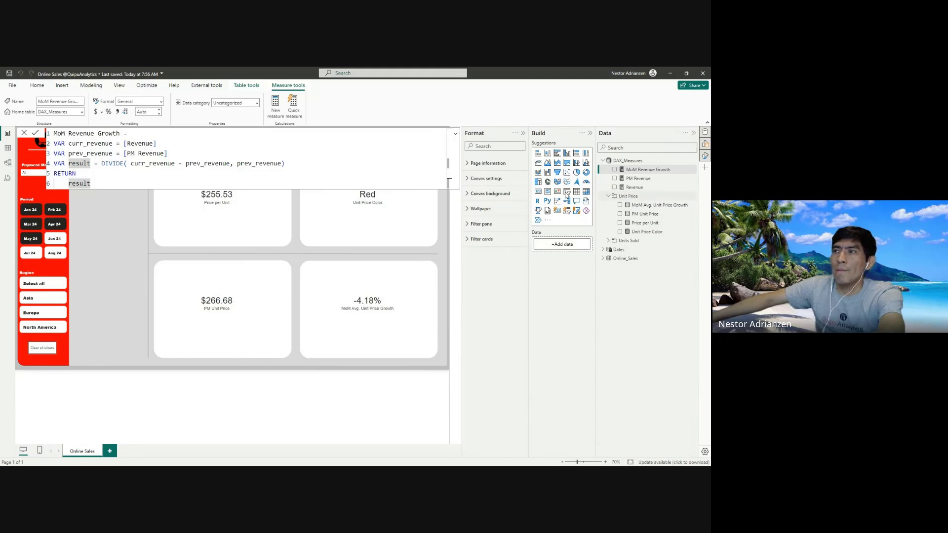
- Copy the full Unit Price Color formula into a new measure in the DAX_Measures table
click(646, 231)
drag(257, 143, 54, 133)
key(ctrl+c)
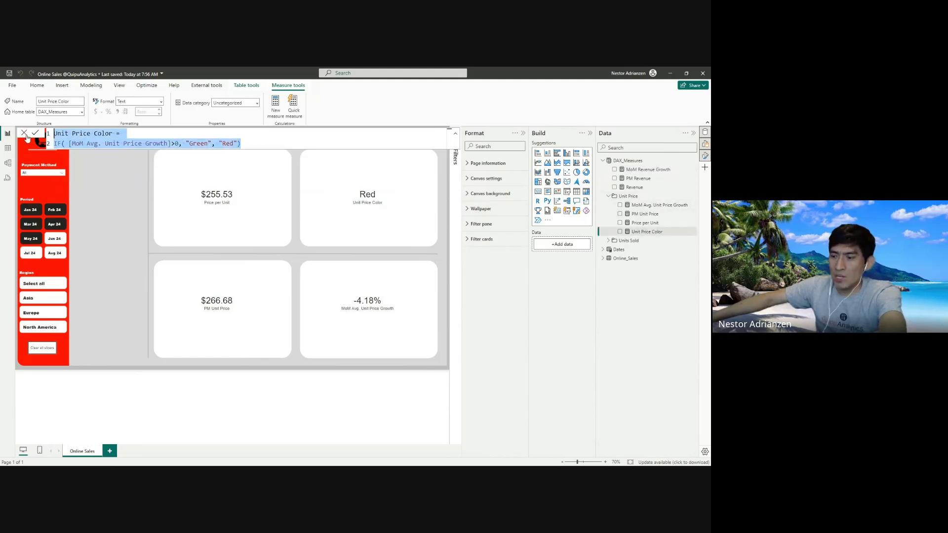
right_click(630, 163)
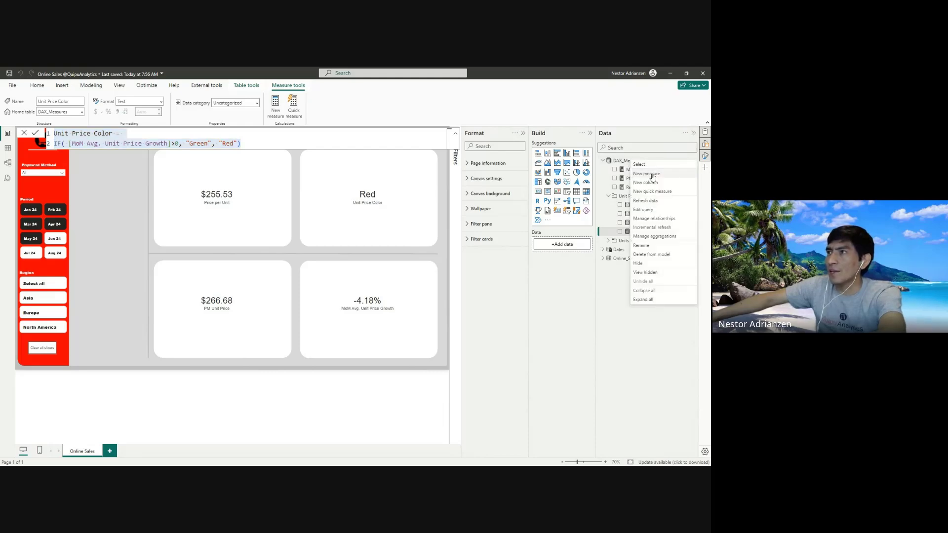
key(Escape)
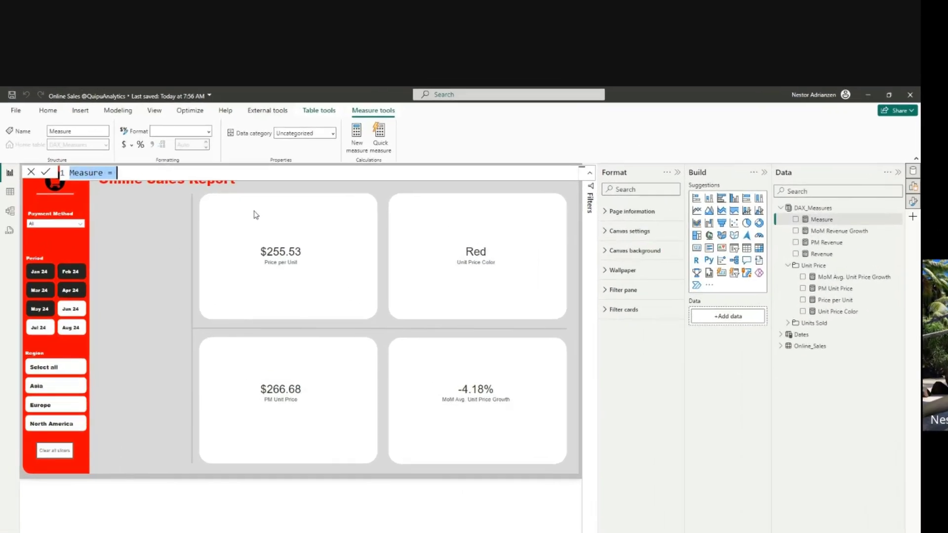
key(ctrl+v)
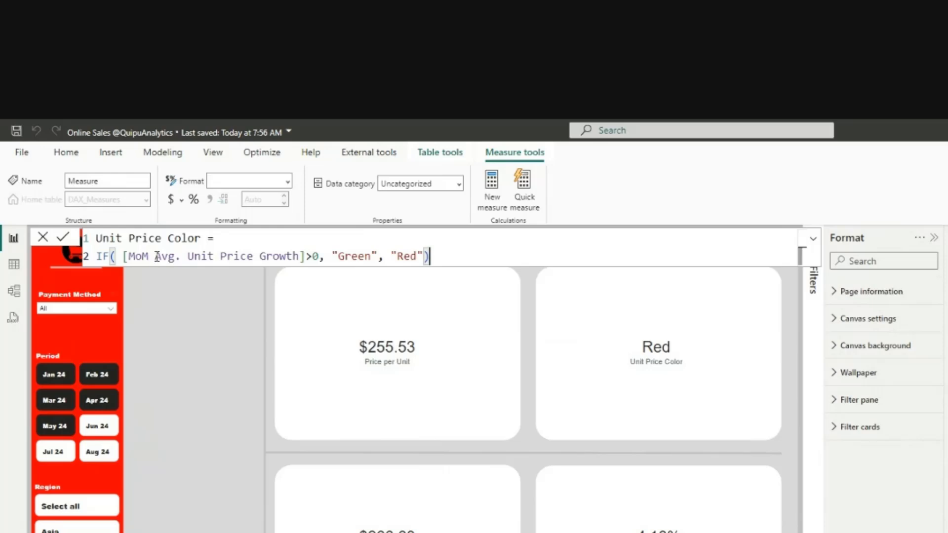
- Make the copied color formula test [MoM Revenue Growth]>0, rename the measure Revenue Color, and save it
drag(157, 257, 254, 257)
text(re)
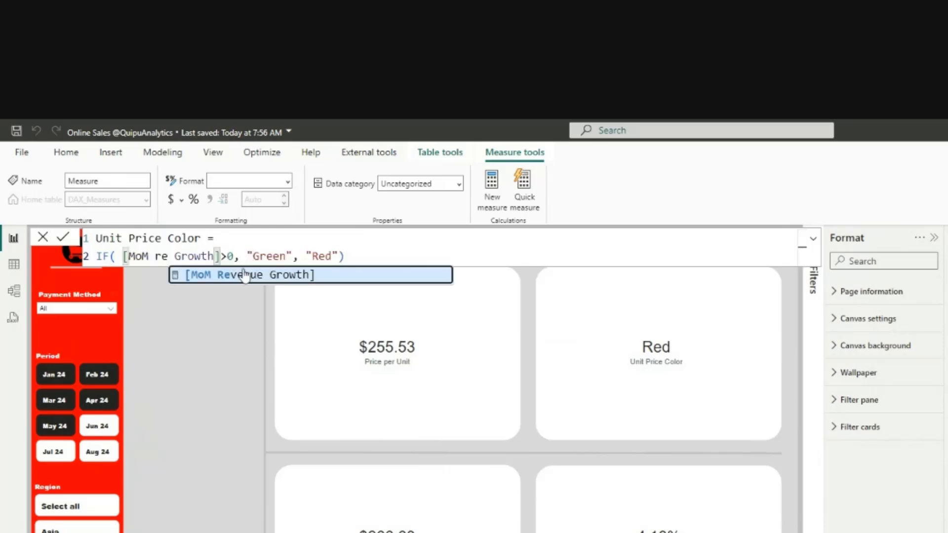
click(245, 275)
drag(163, 239, 95, 239)
text(Re)
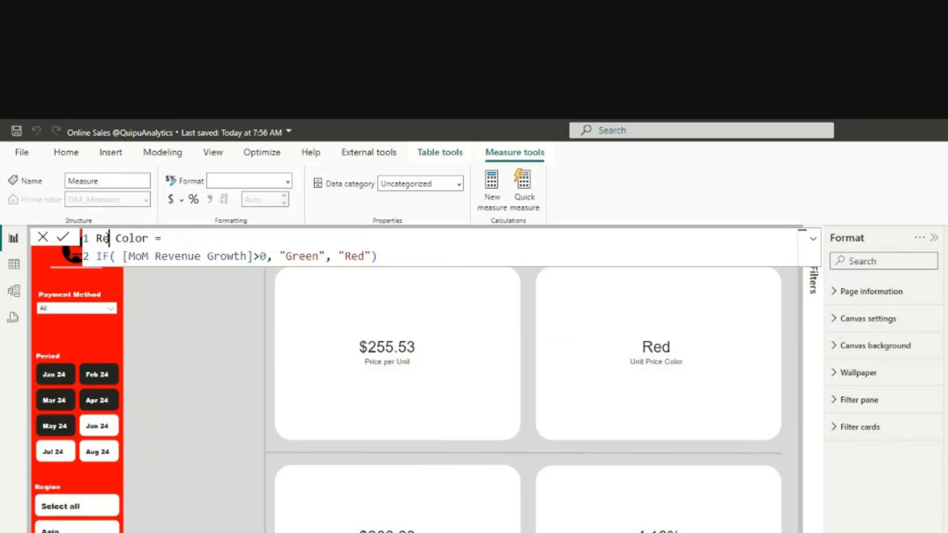
text(venue)
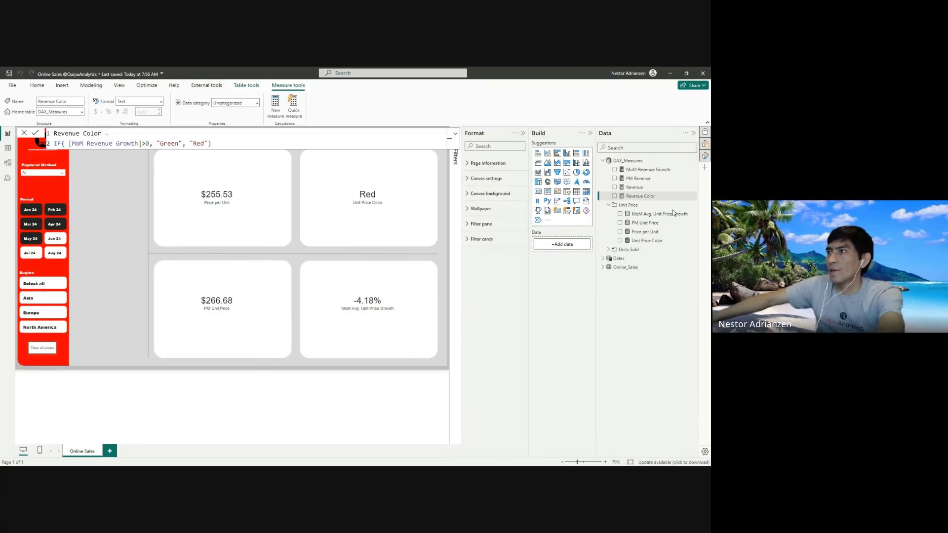
- Delete the four unit price cards from the report page together
click(297, 256)
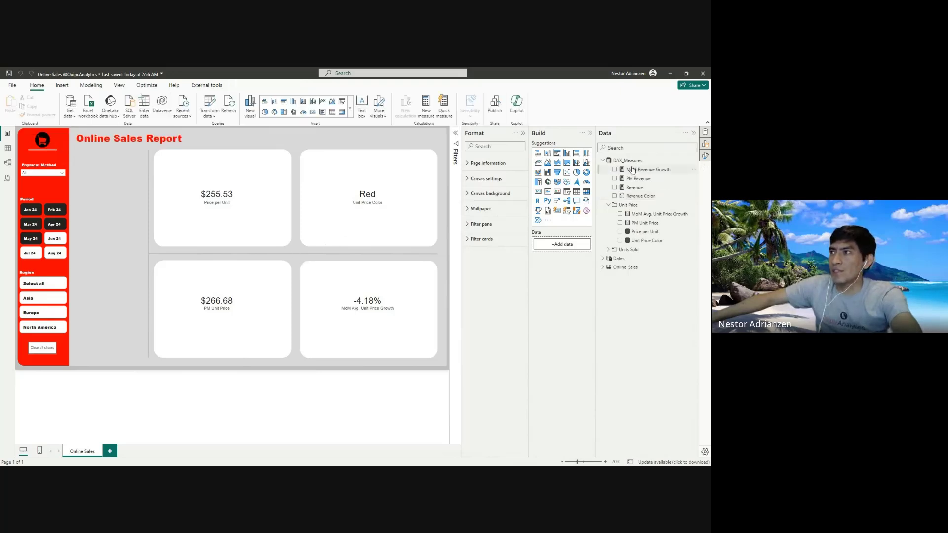
ctrl+click(340, 197)
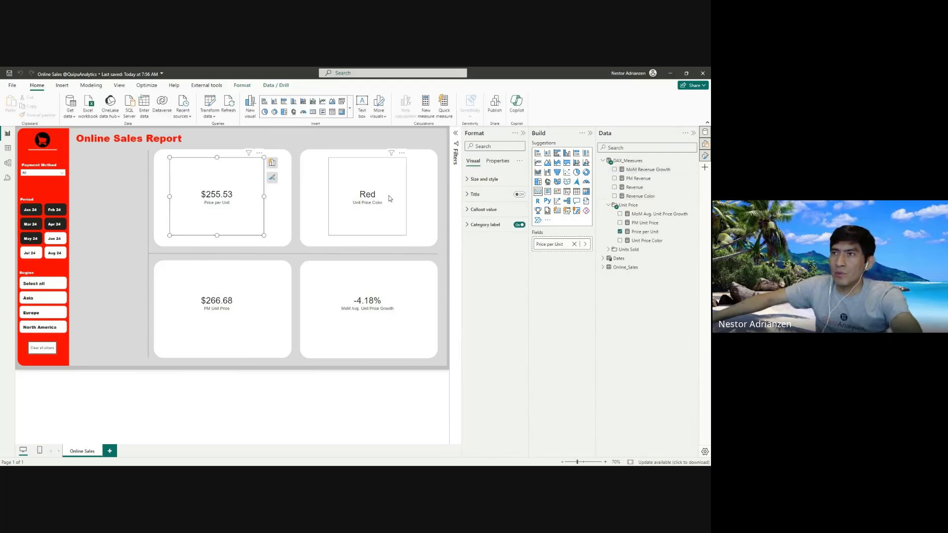
ctrl+click(231, 295)
ctrl+click(375, 294)
key(Delete)
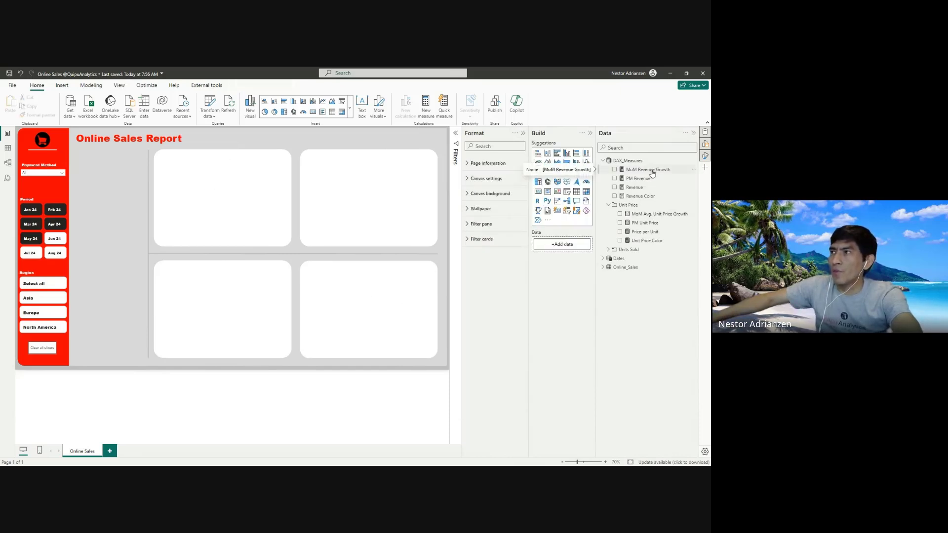
- Add a card showing MoM Revenue Growth to the page and place it in the upper-left white panel
drag(652, 174, 336, 196)
drag(249, 197, 262, 196)
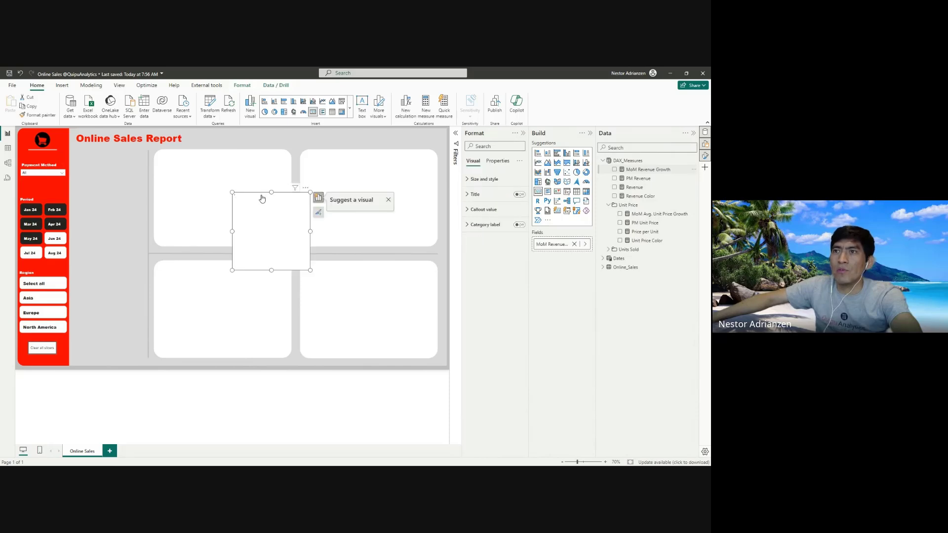
drag(281, 244, 227, 211)
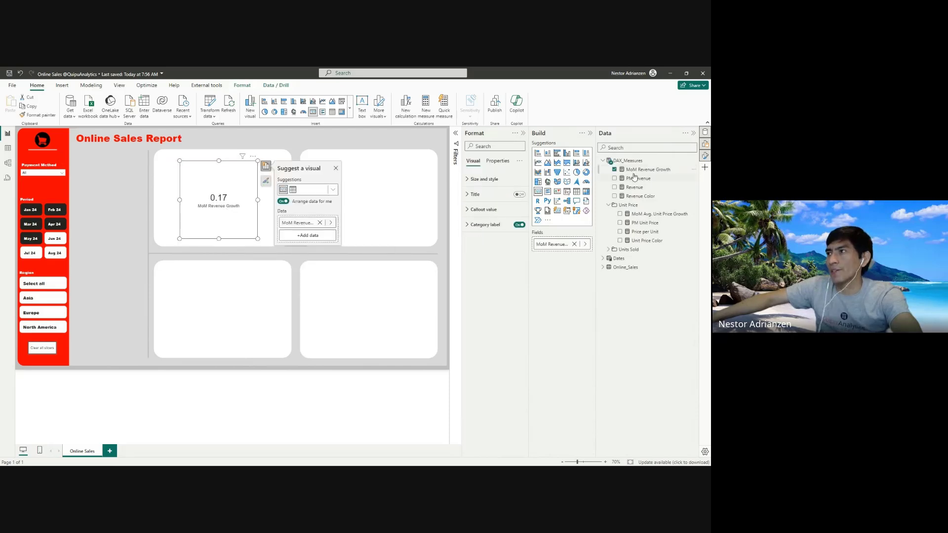
- Format the MoM Revenue Growth measure as a percentage
click(637, 170)
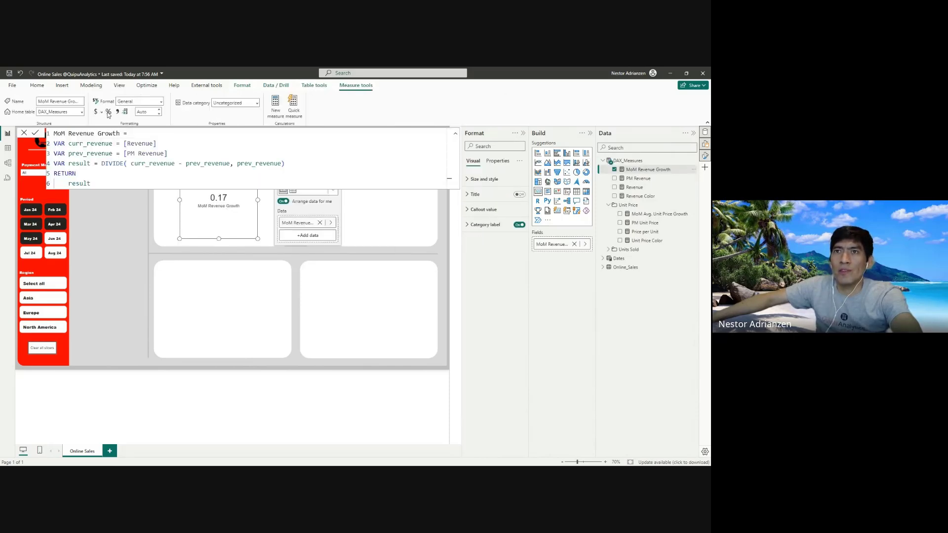
click(109, 112)
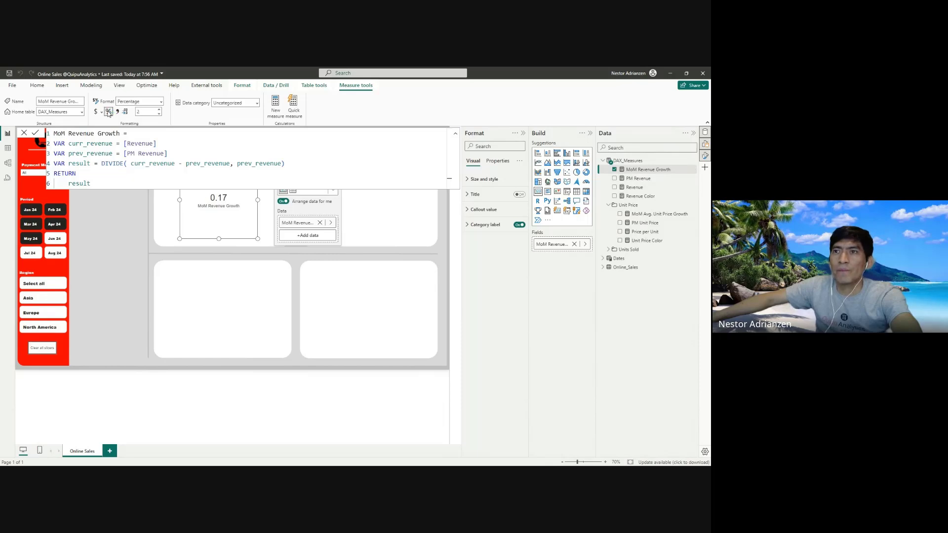
click(365, 199)
- Add a PM Revenue card to the upper-right white panel and format that measure as currency with 2 decimal places
click(615, 178)
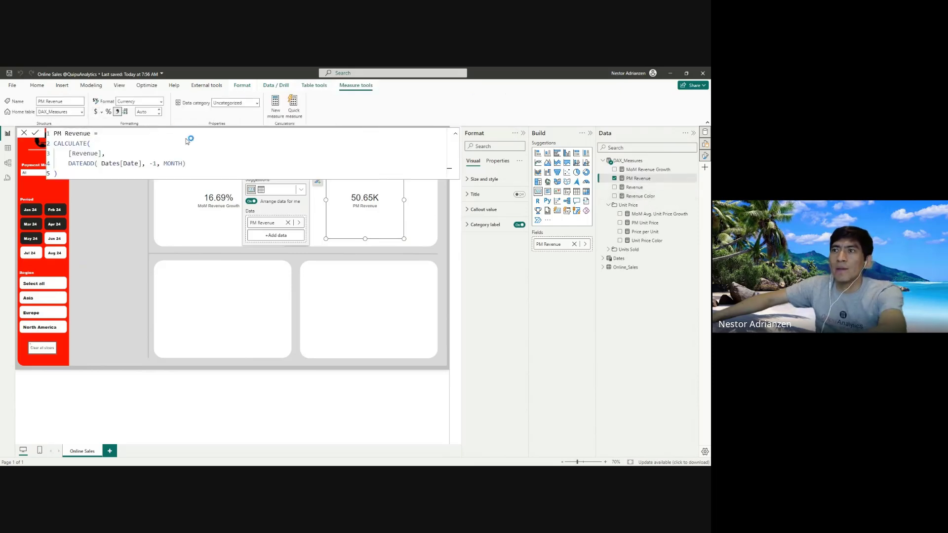
click(150, 112)
text(2)
key(Return)
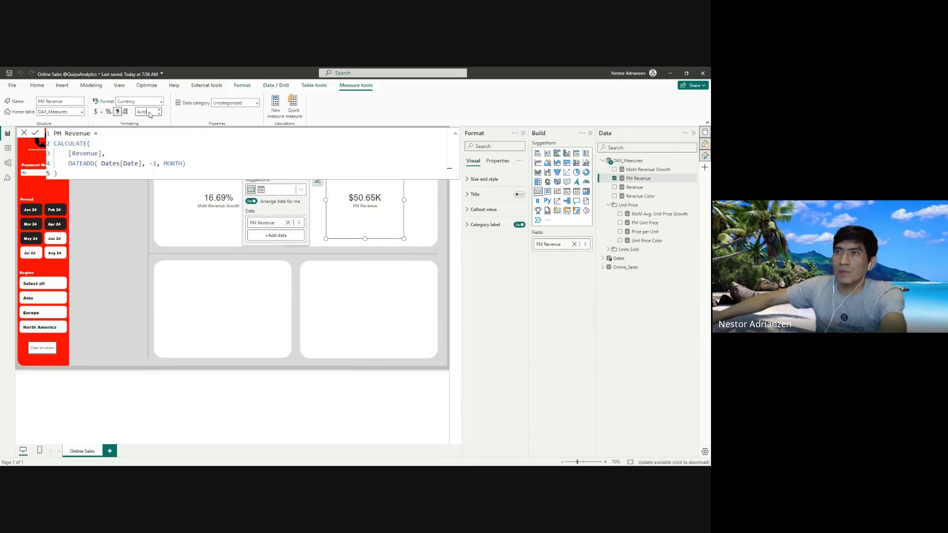
- Add a Revenue card formatted as currency with 2 decimals to the lower-left panel and a Revenue Color card to the lower-right panel
click(641, 188)
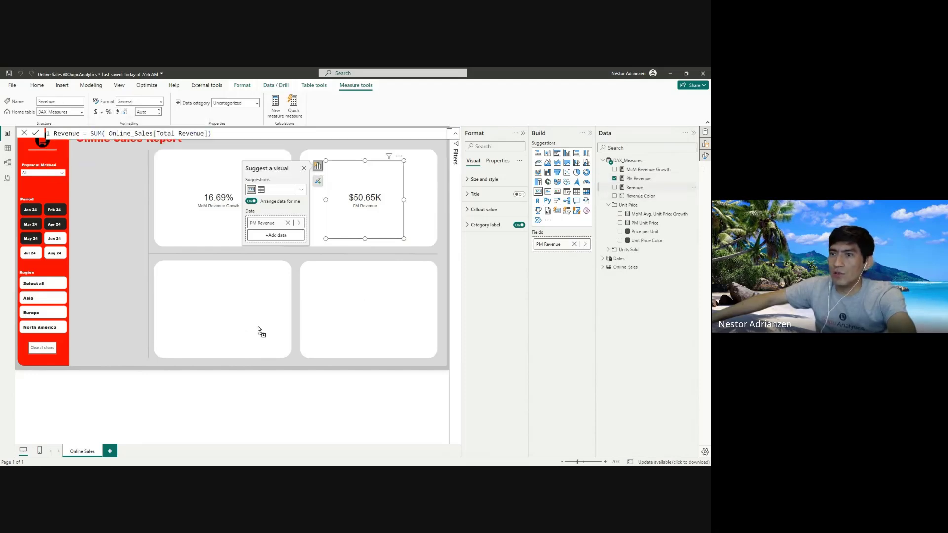
drag(635, 188, 233, 299)
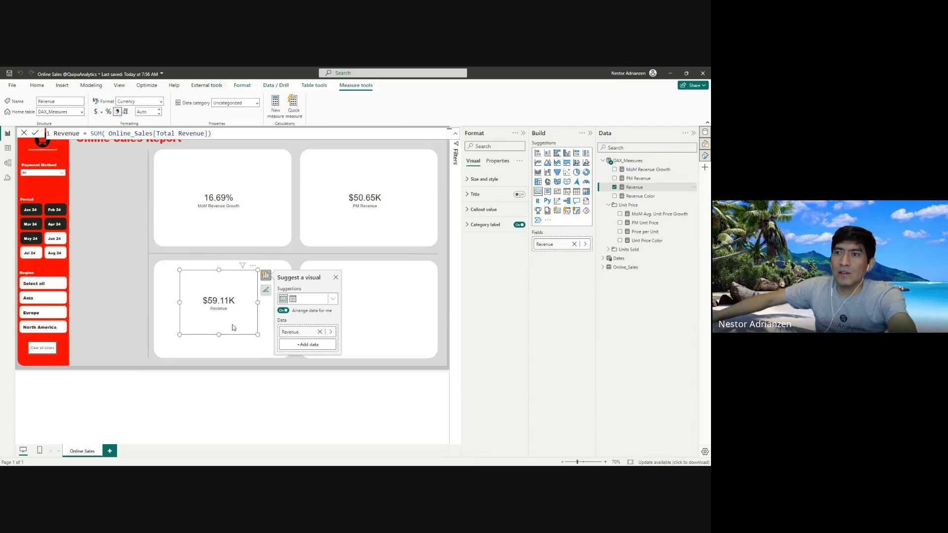
double_click(148, 111)
click(149, 111)
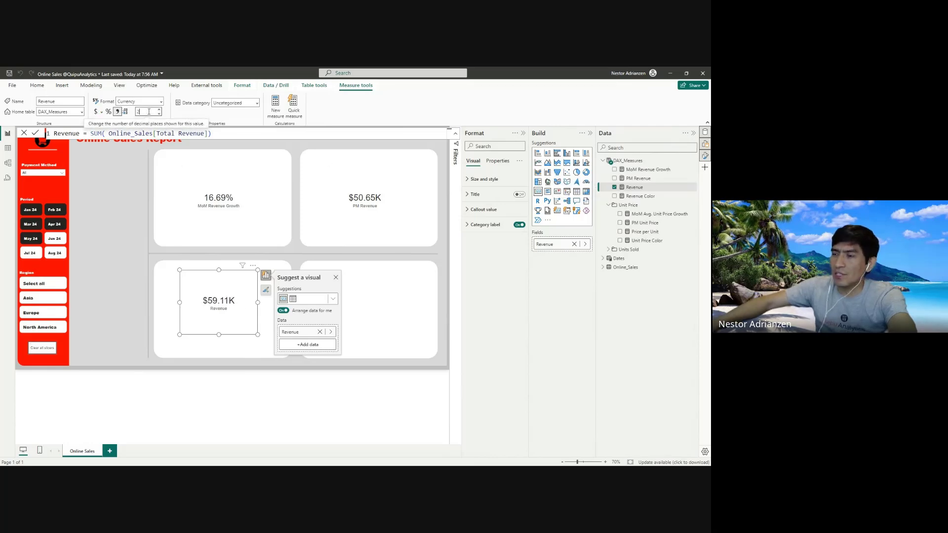
click(387, 309)
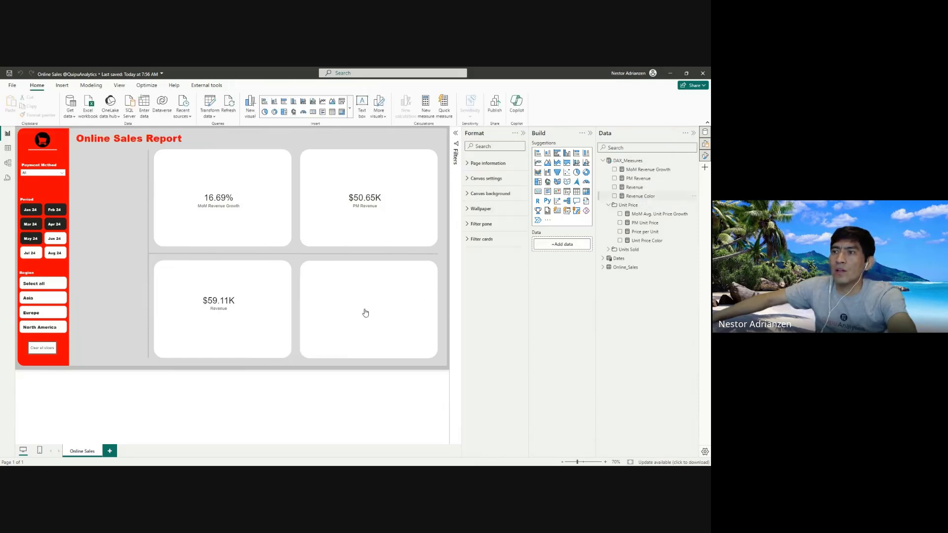
drag(366, 313, 382, 321)
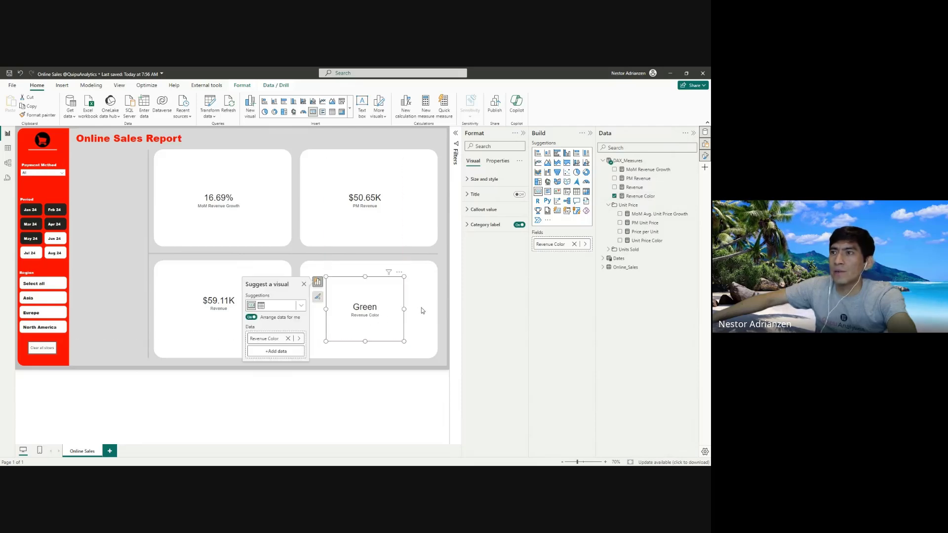
- Delete the four revenue cards from the report page together
click(224, 202)
ctrl+click(341, 200)
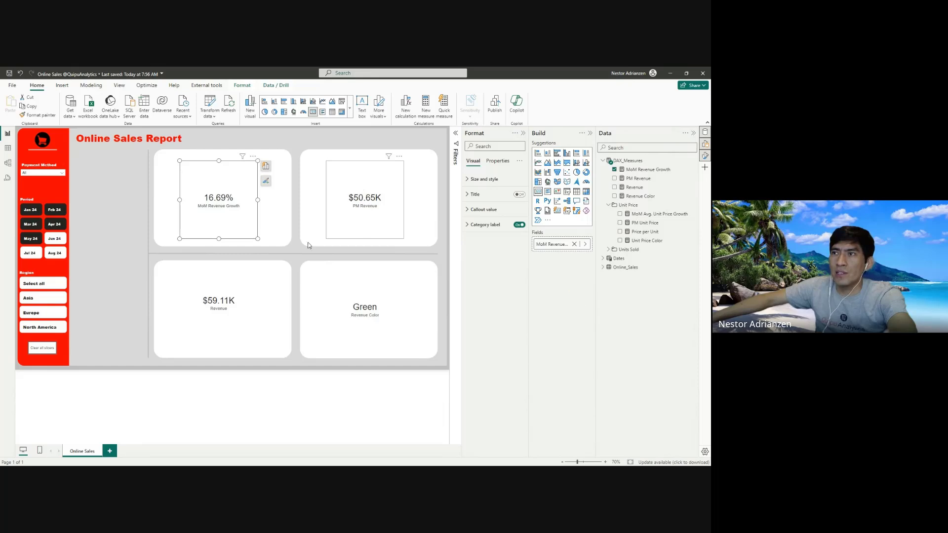
ctrl+click(238, 295)
ctrl+click(368, 298)
key(Delete)
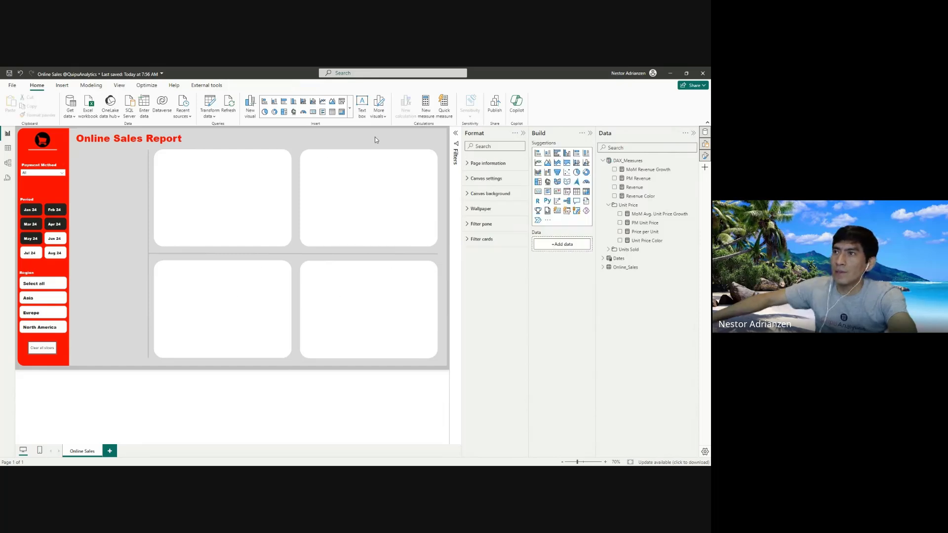
- In the model view, put MoM Revenue Growth, PM Revenue, Revenue and Revenue Color into a display folder named Revenue
click(645, 170)
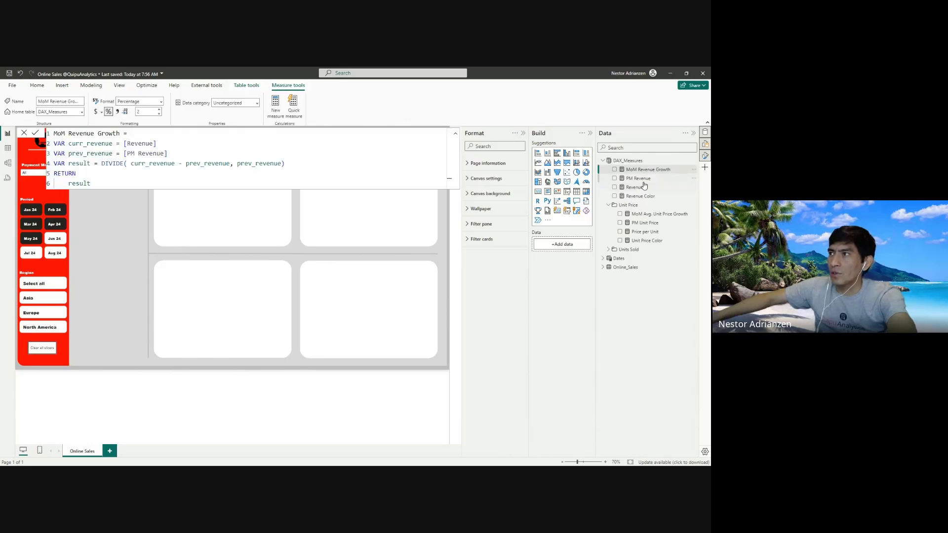
click(642, 188)
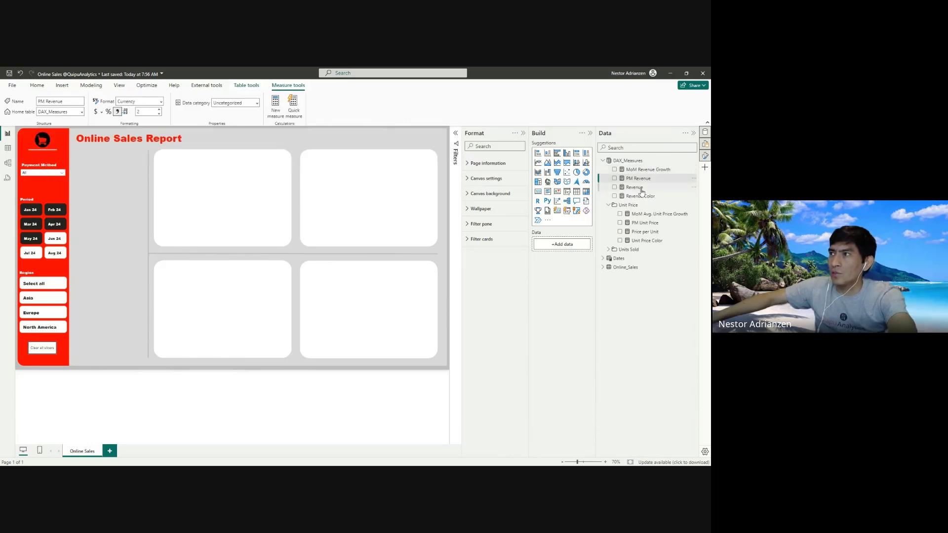
click(7, 163)
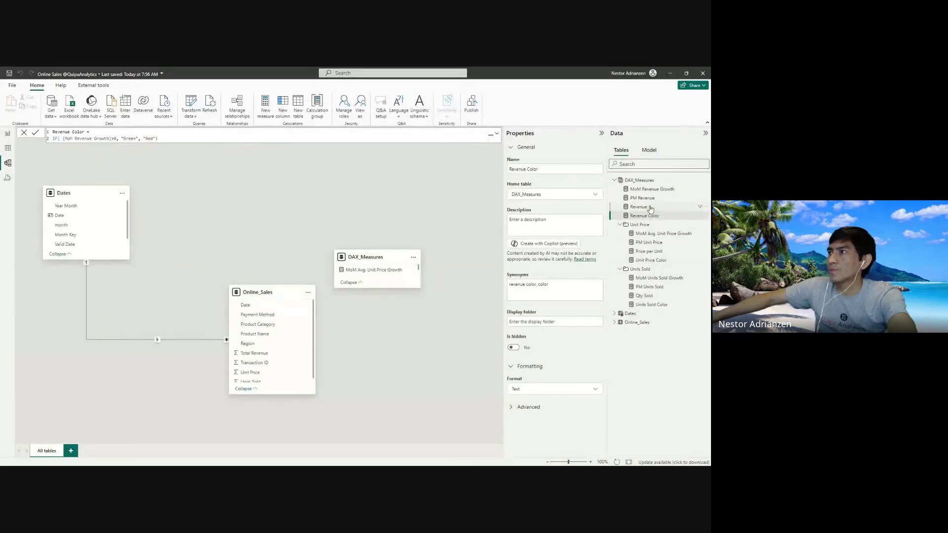
ctrl+click(653, 189)
ctrl+click(642, 198)
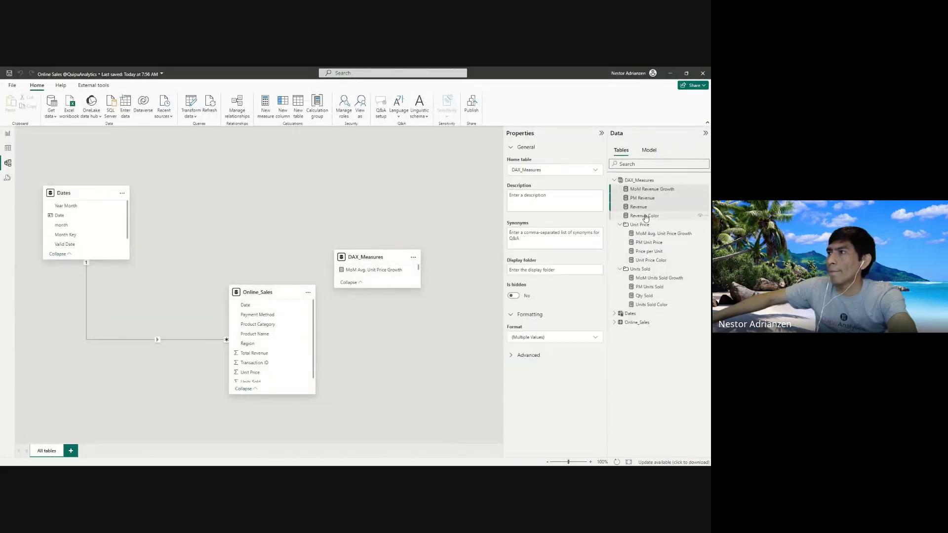
ctrl+click(645, 208)
click(549, 269)
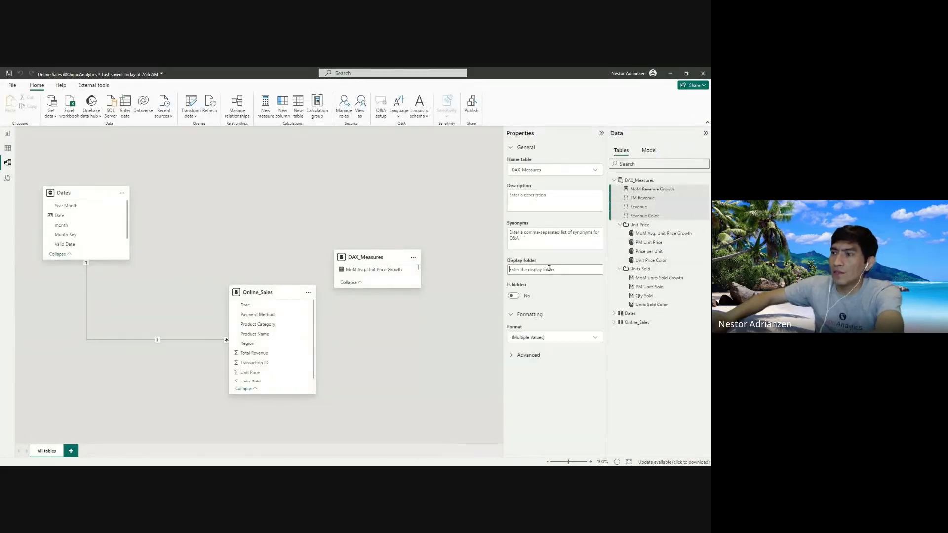
text(Re)
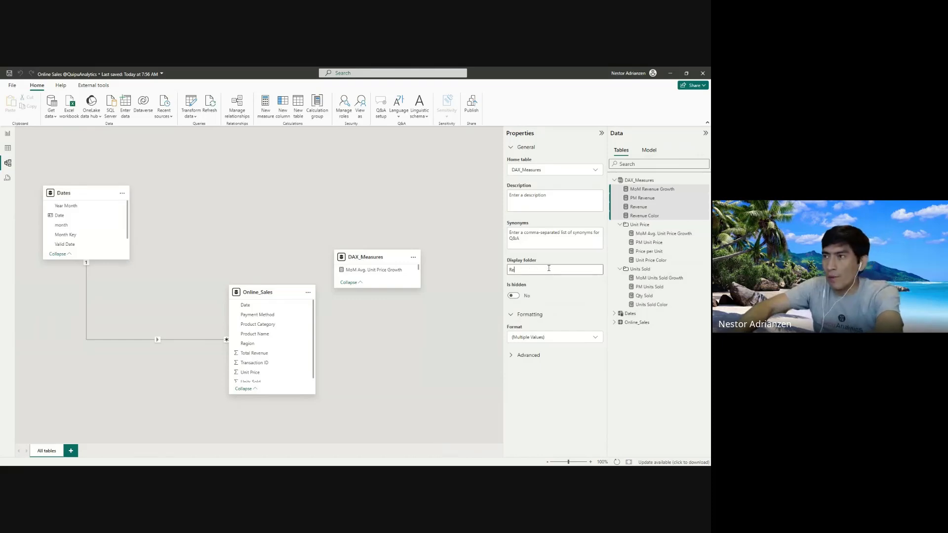
text(venur)
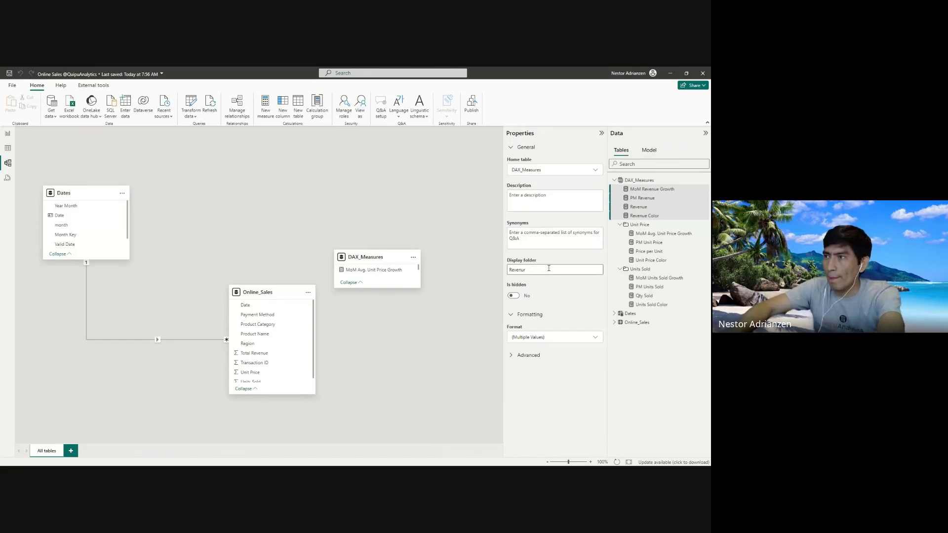
key(BackSpace)
text(e)
key(Return)
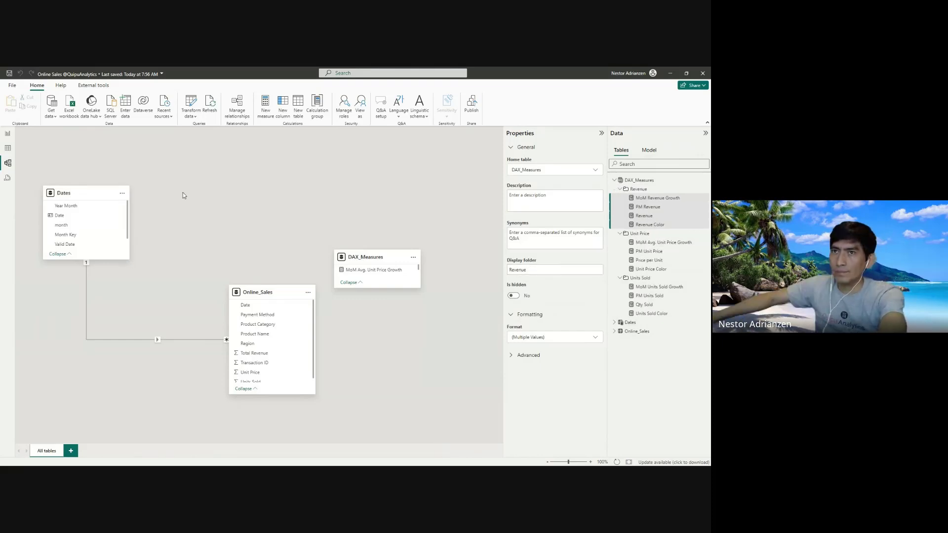
- Return to the report view, collapse the measure folders, and place a filled map in the upper-left white panel
click(8, 134)
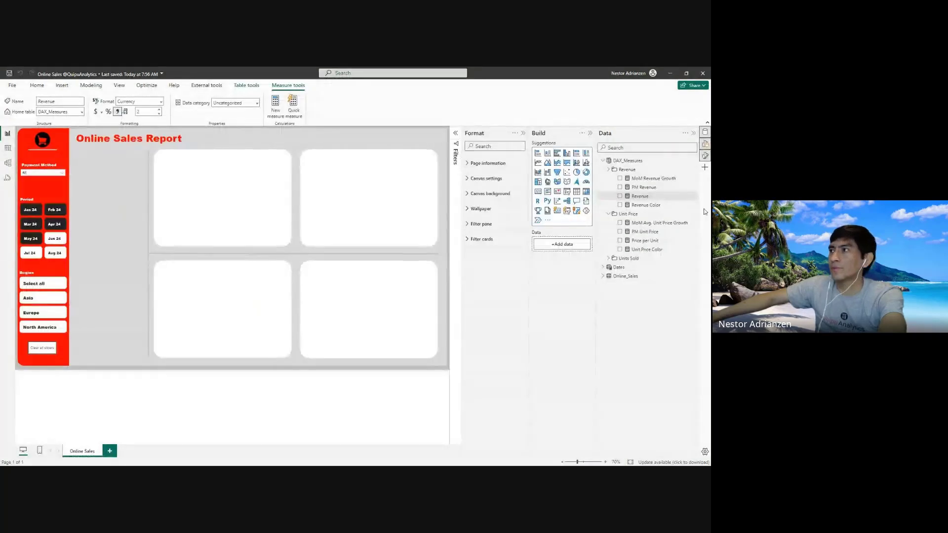
click(608, 170)
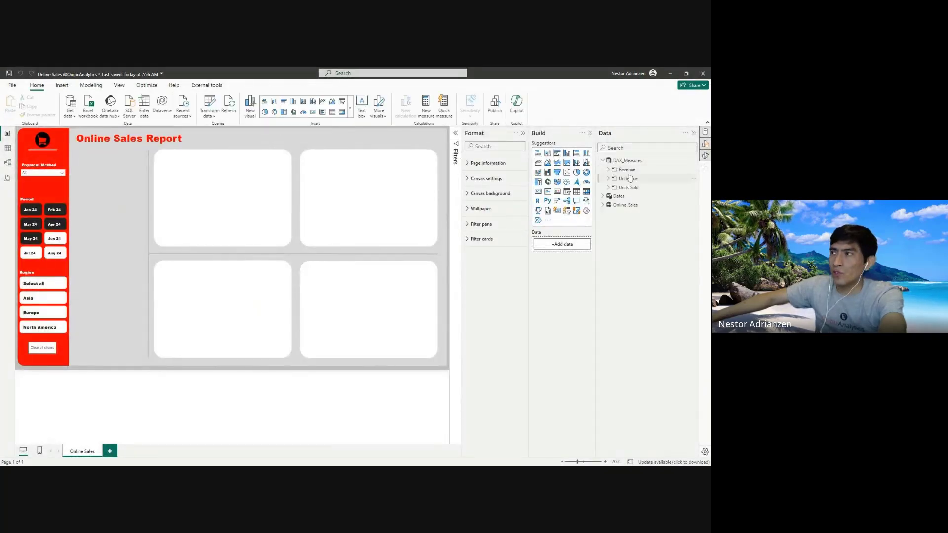
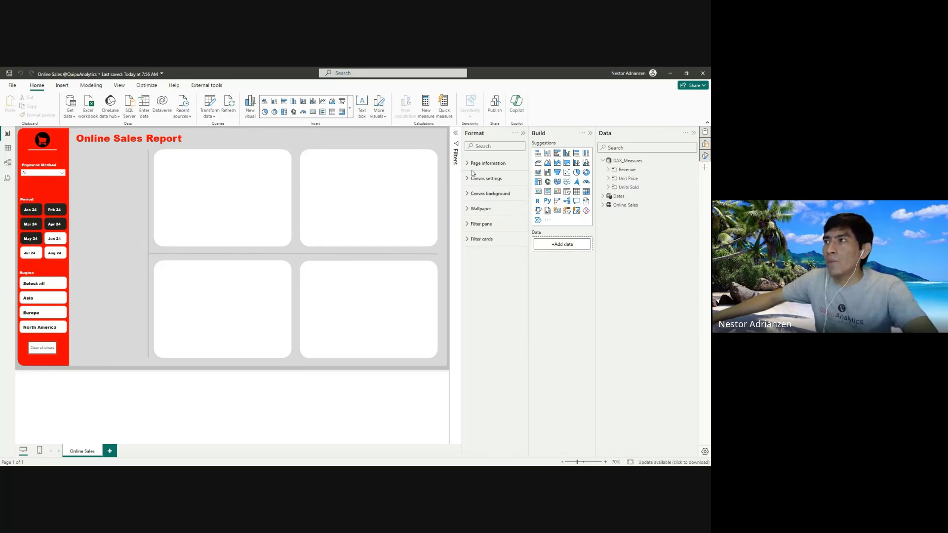
click(558, 182)
drag(163, 207, 225, 236)
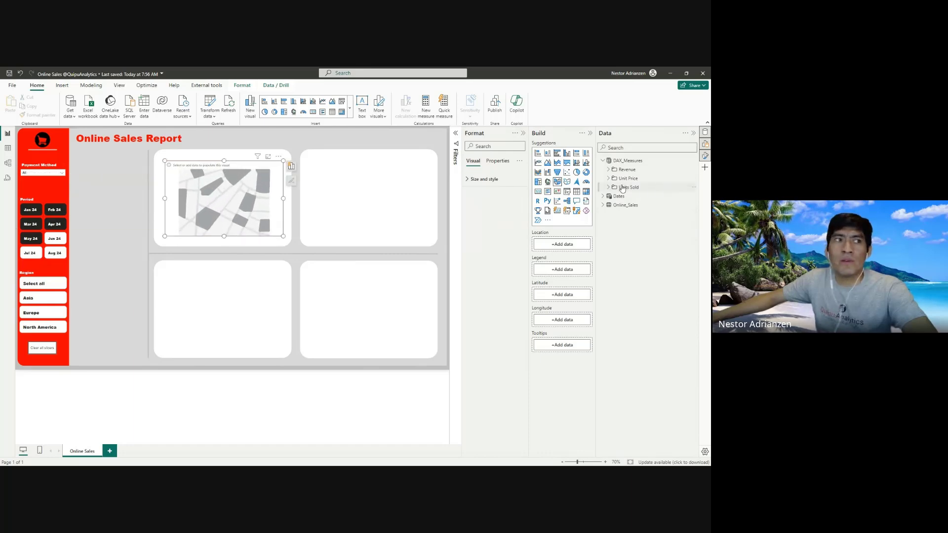
- Assign the Revenue measure to the map's tooltips and the Region field of Online_Sales to its location
click(609, 170)
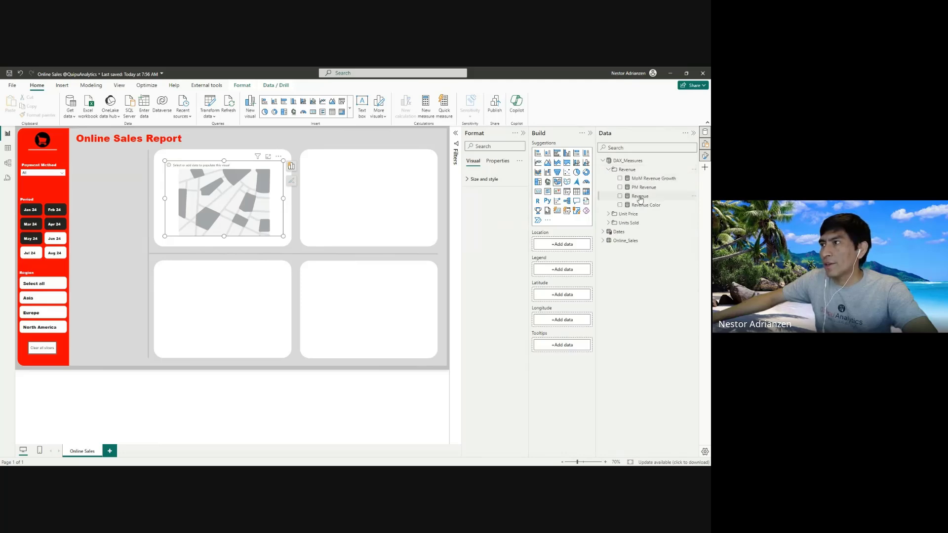
drag(640, 199, 574, 348)
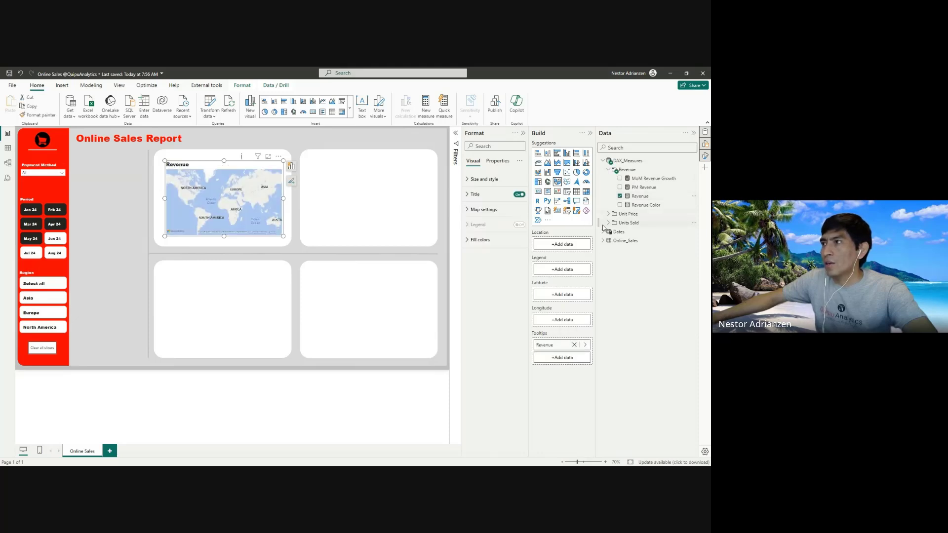
click(603, 242)
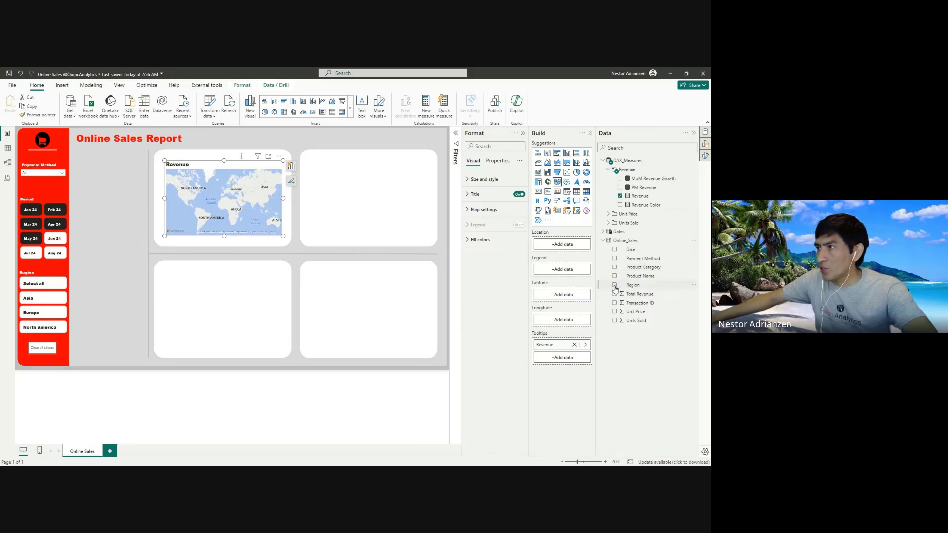
drag(616, 289, 564, 248)
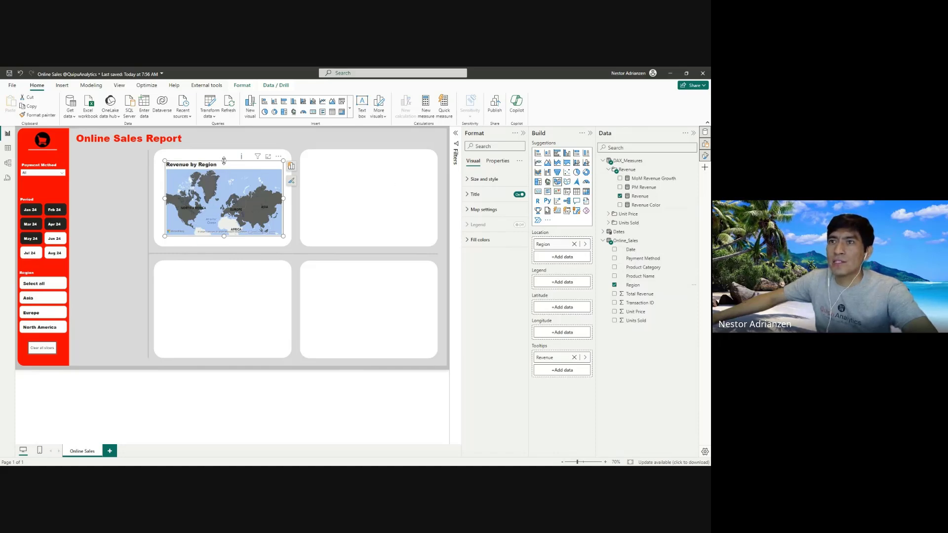
- Enlarge the Revenue by Region map upward, downward and to the left so it fills more of its white panel
drag(224, 161, 224, 152)
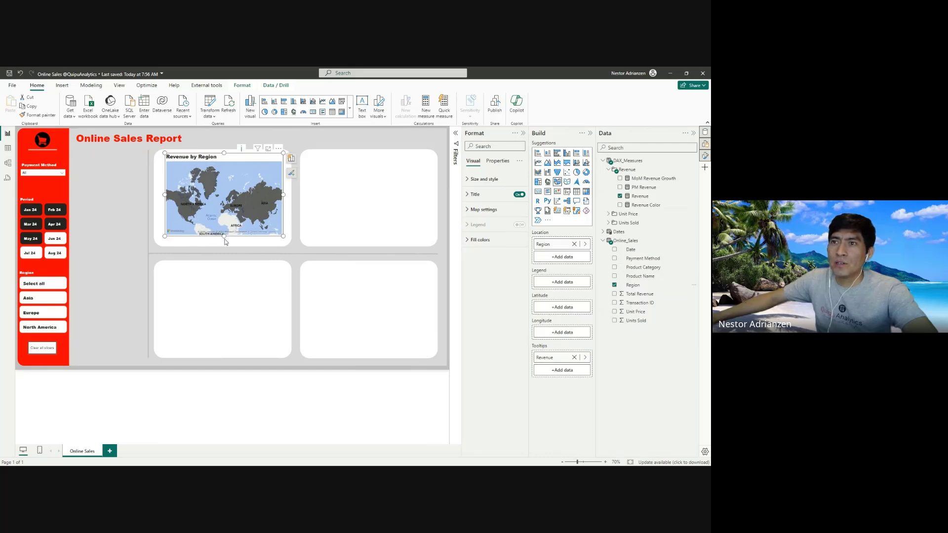
drag(225, 241, 222, 239)
drag(163, 197, 159, 197)
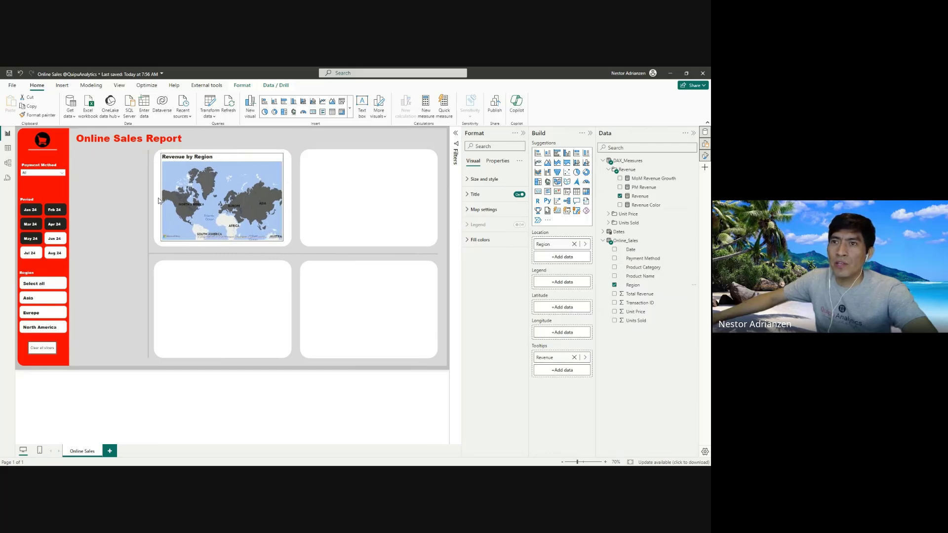
- Widen the Revenue by Region map to fill its card and set its map style to Grayscale
drag(285, 197, 286, 198)
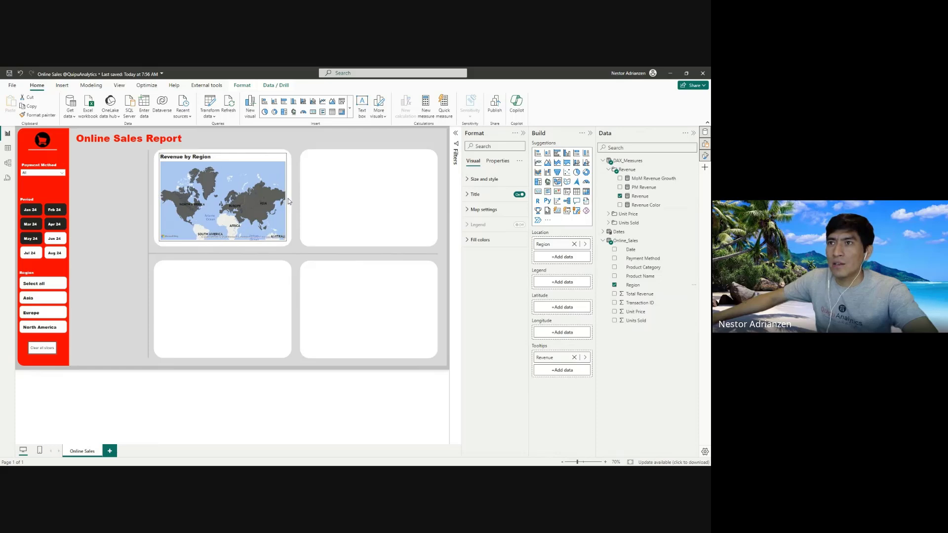
click(352, 139)
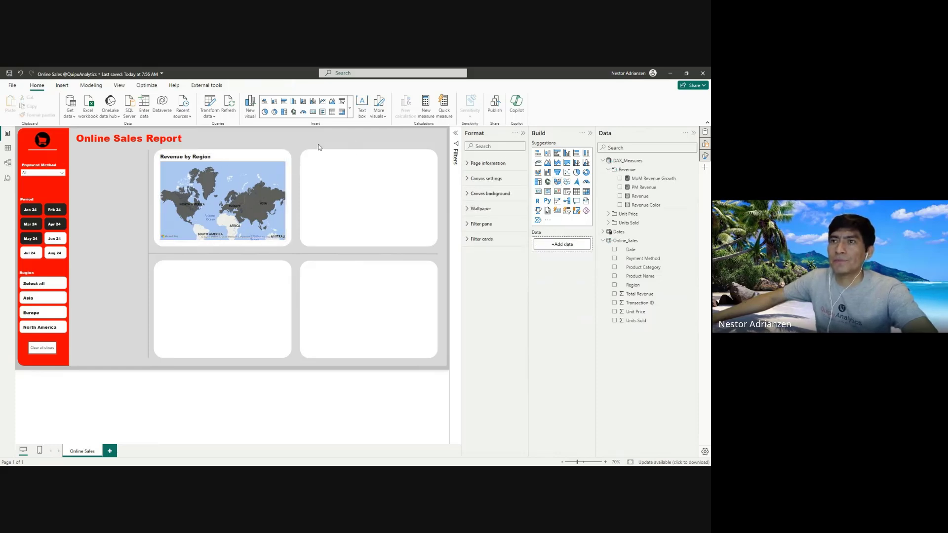
click(245, 156)
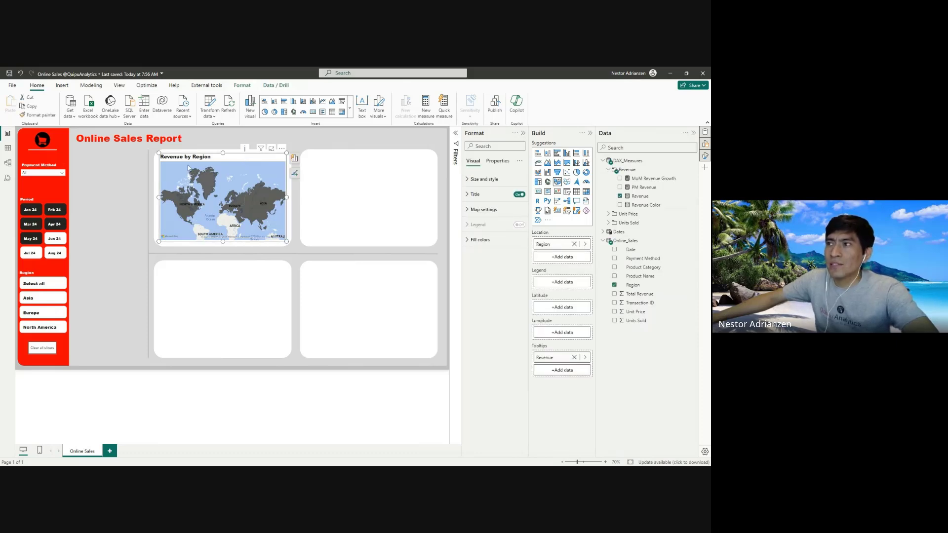
click(484, 180)
click(487, 180)
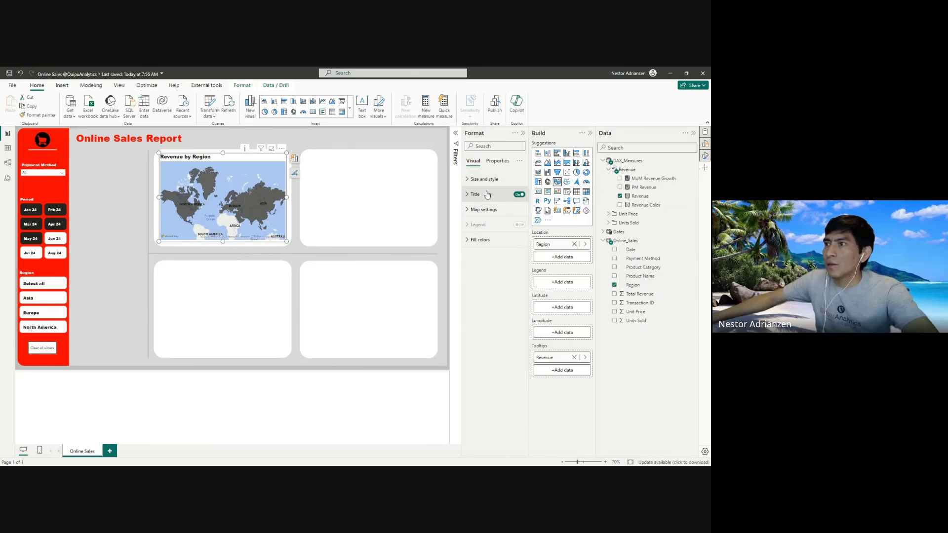
click(482, 210)
click(485, 247)
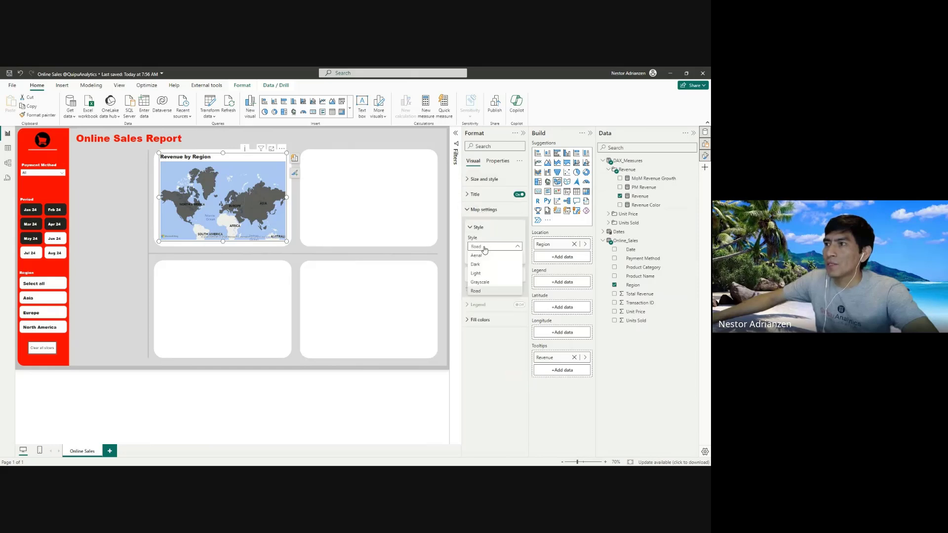
click(482, 282)
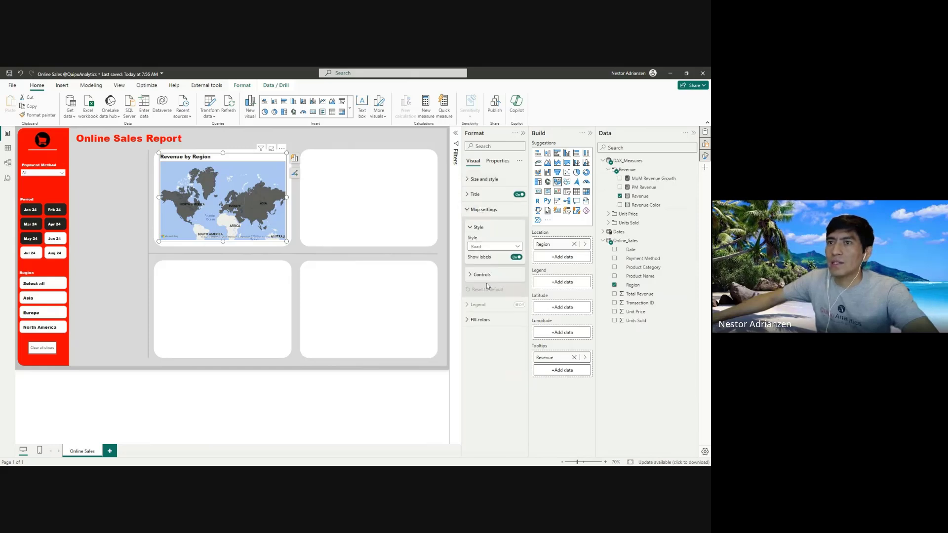
- Turn on the zoom buttons for the Revenue by Region map and test them by zooming in and back out
click(482, 275)
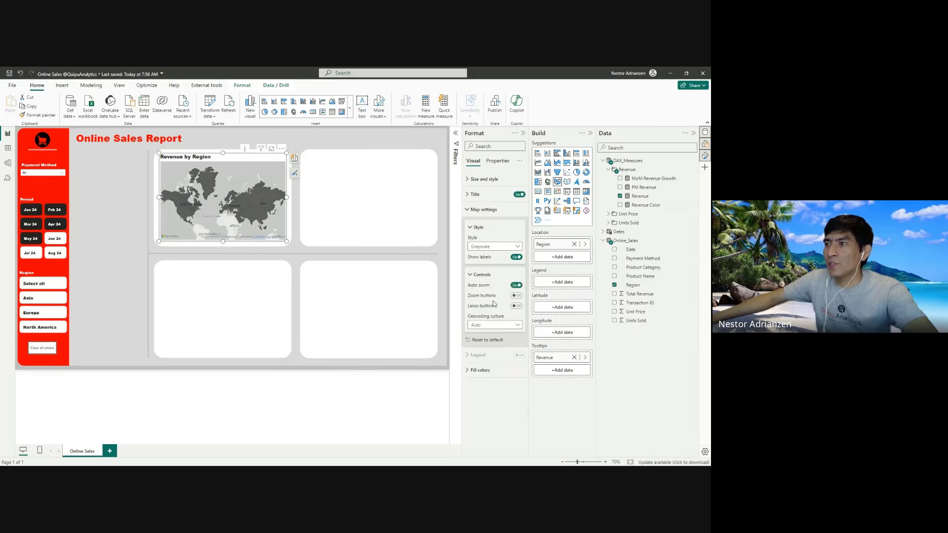
click(516, 296)
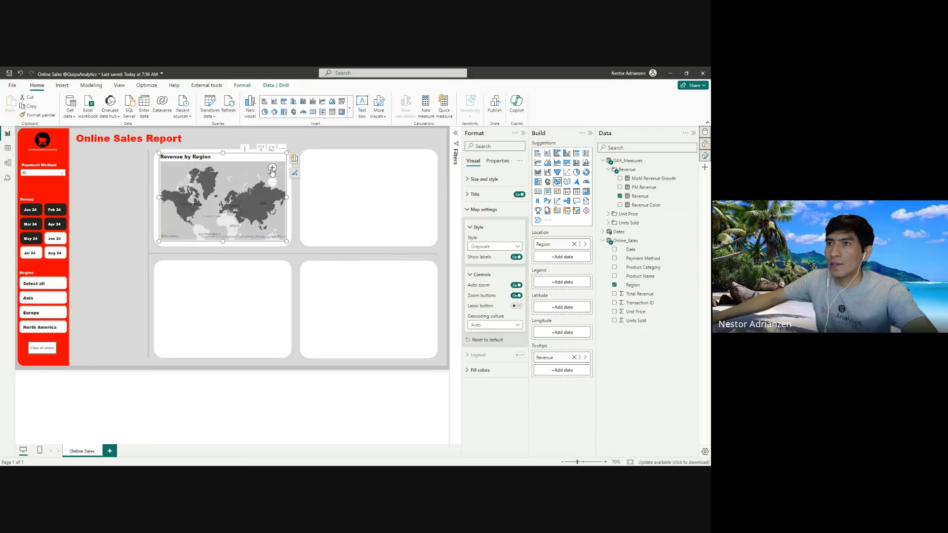
click(272, 168)
click(273, 183)
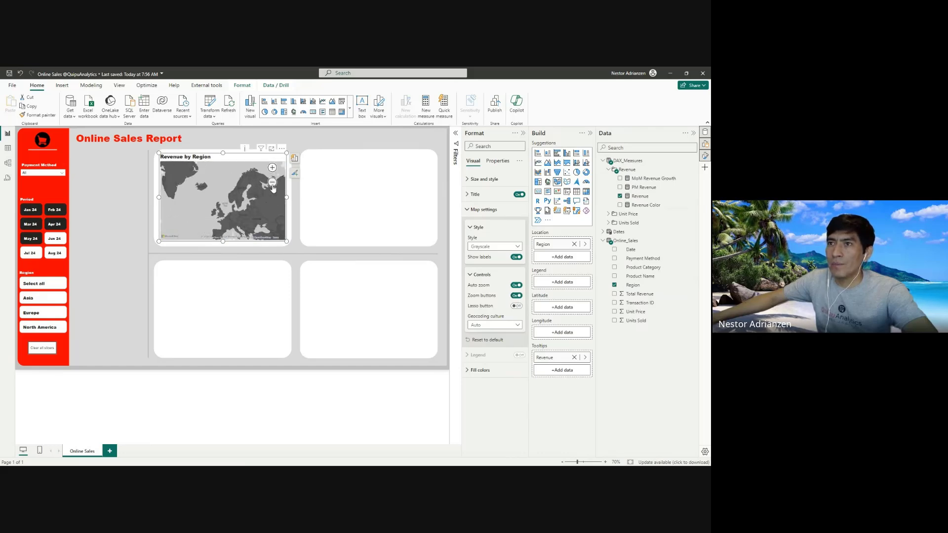
click(272, 184)
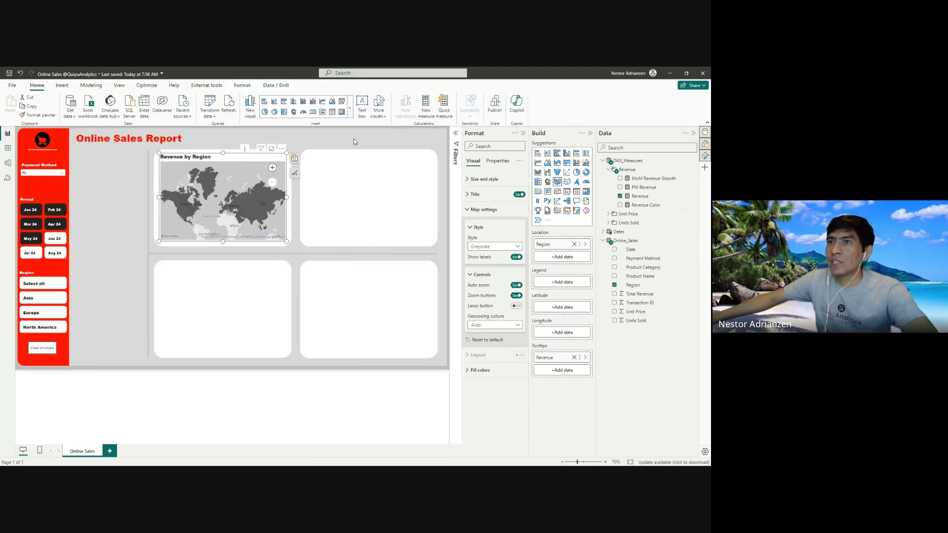
click(354, 140)
click(253, 163)
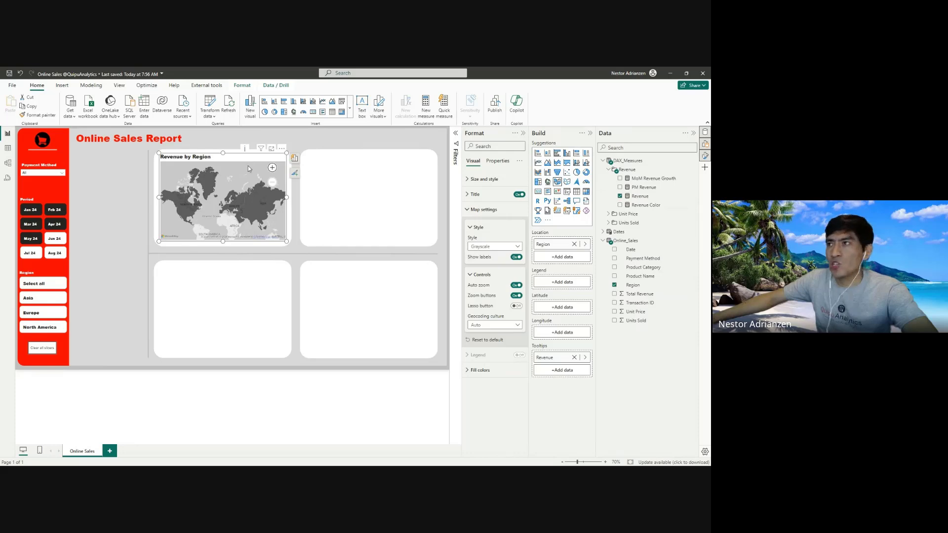
- Add a clustered bar chart to the page and place it in the empty card below the map
click(243, 296)
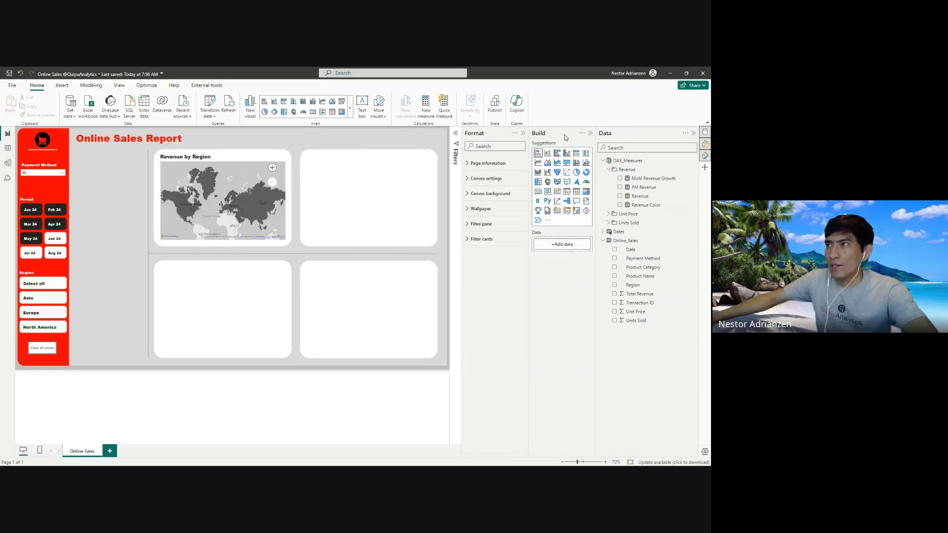
click(558, 157)
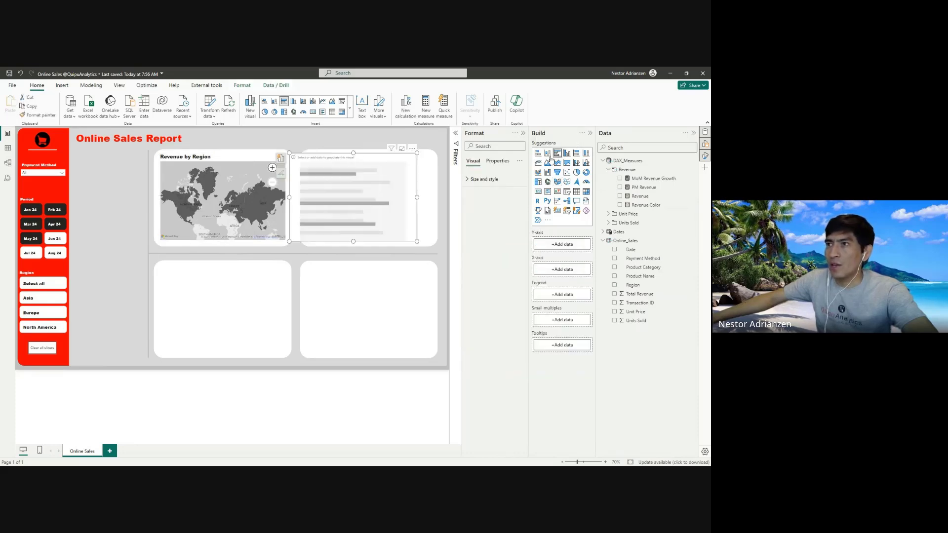
drag(375, 178, 244, 292)
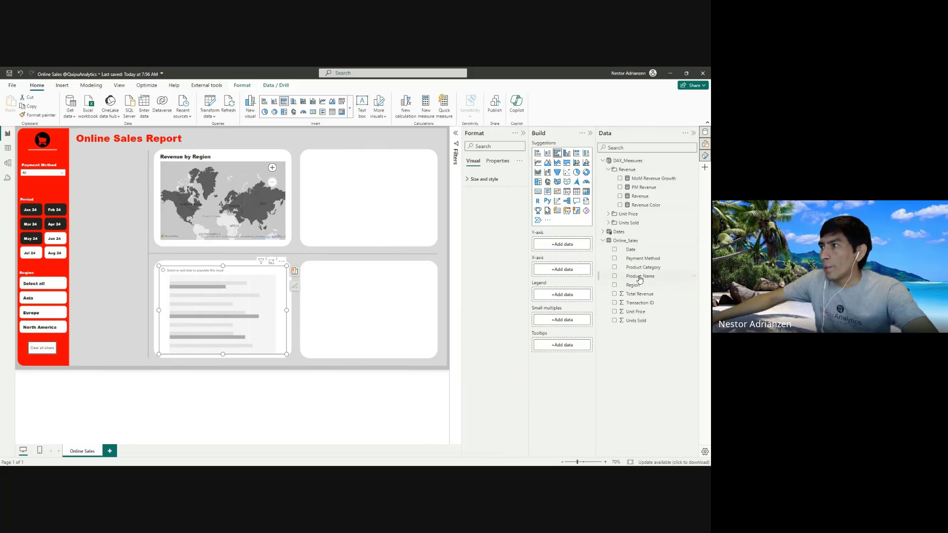
- Assign Product Category and Product Name to the bar chart's Y-axis and the Revenue measure to its X-axis
drag(649, 271, 569, 247)
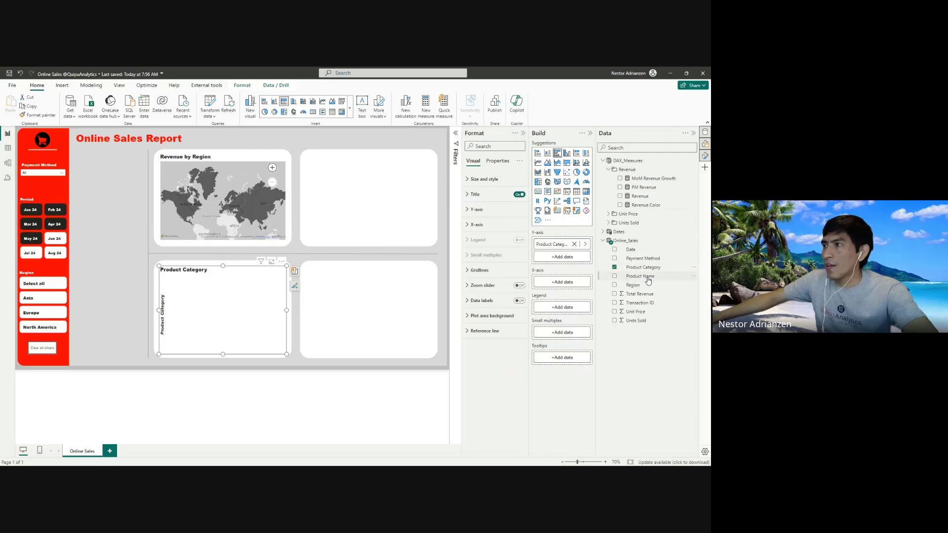
drag(642, 276, 576, 257)
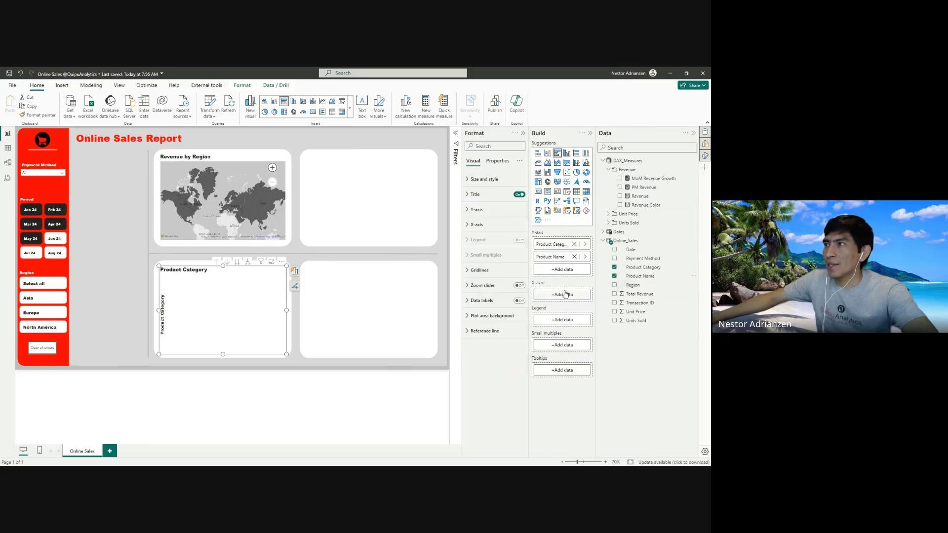
drag(641, 199, 573, 297)
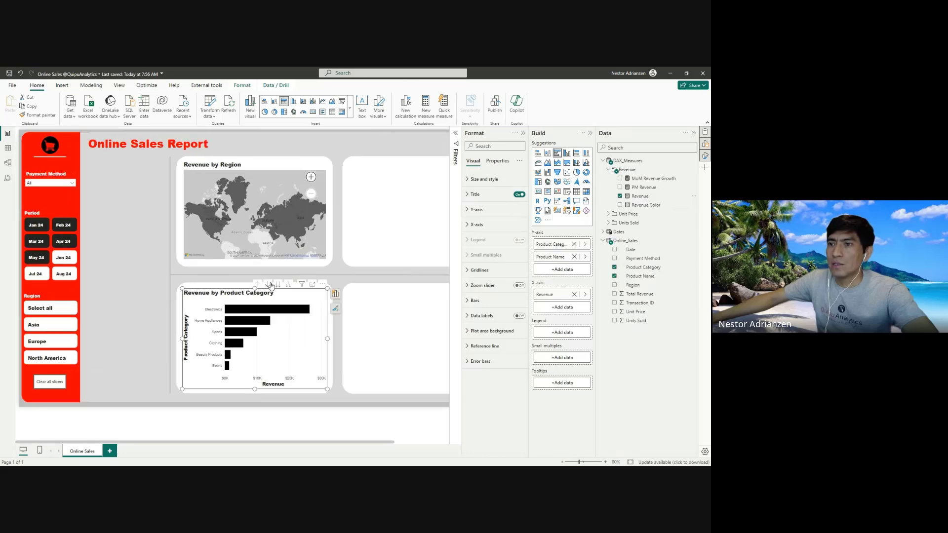
- Turn off the Y-axis and X-axis titles of the Revenue by Product Category chart
click(524, 133)
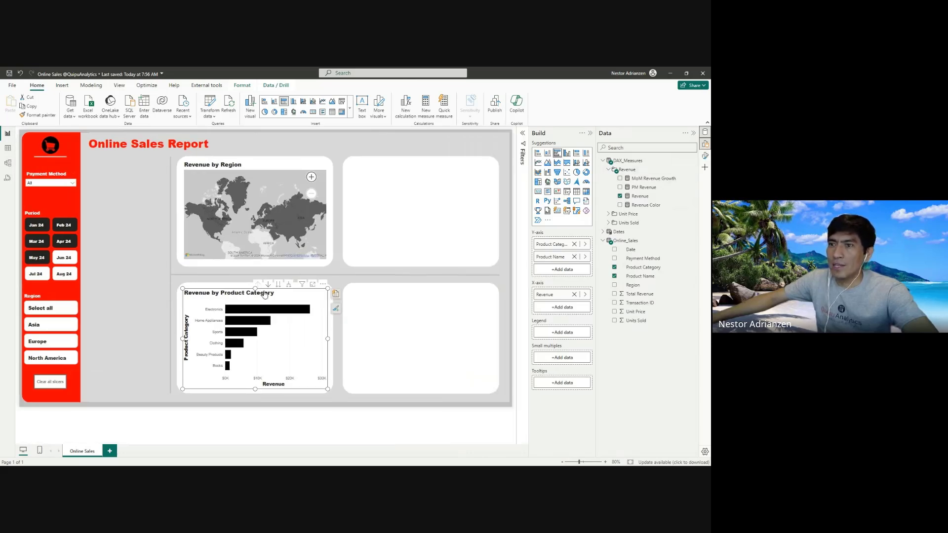
click(705, 155)
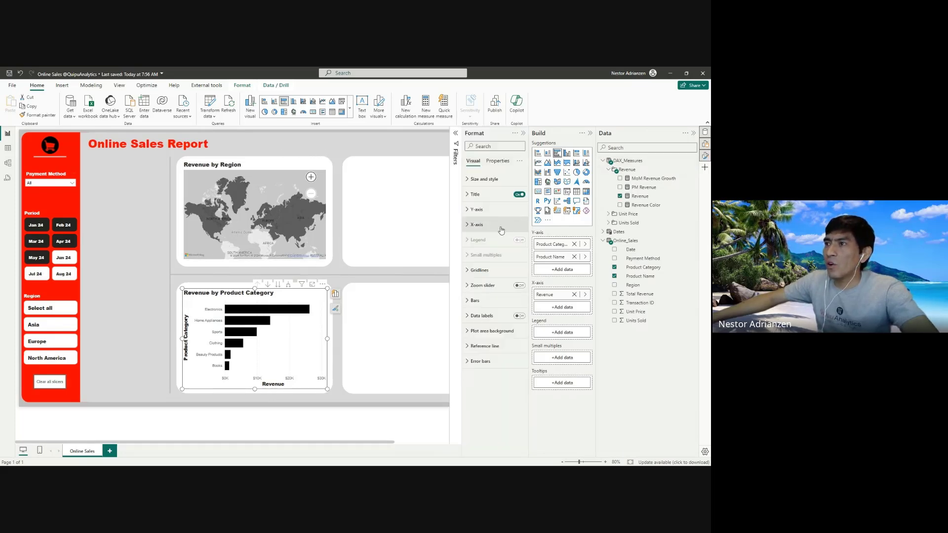
click(488, 213)
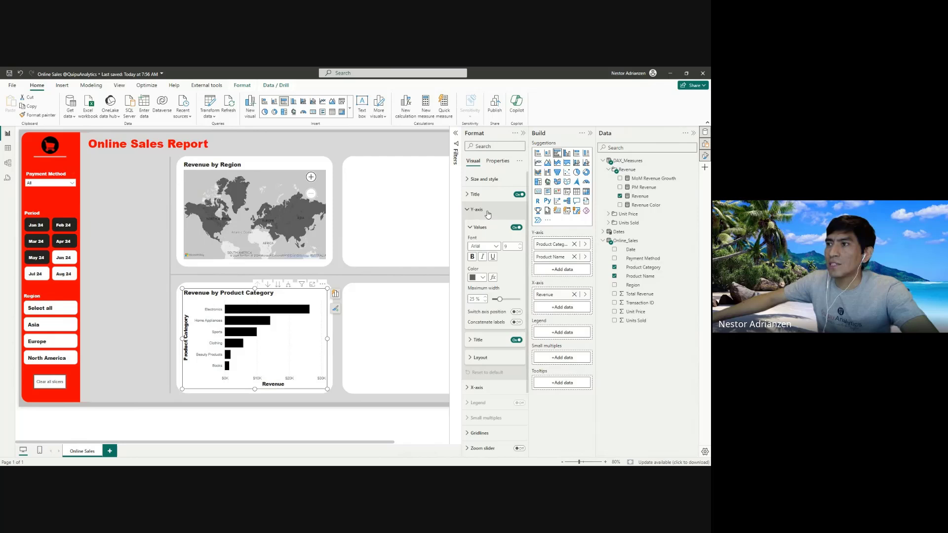
click(516, 341)
click(477, 210)
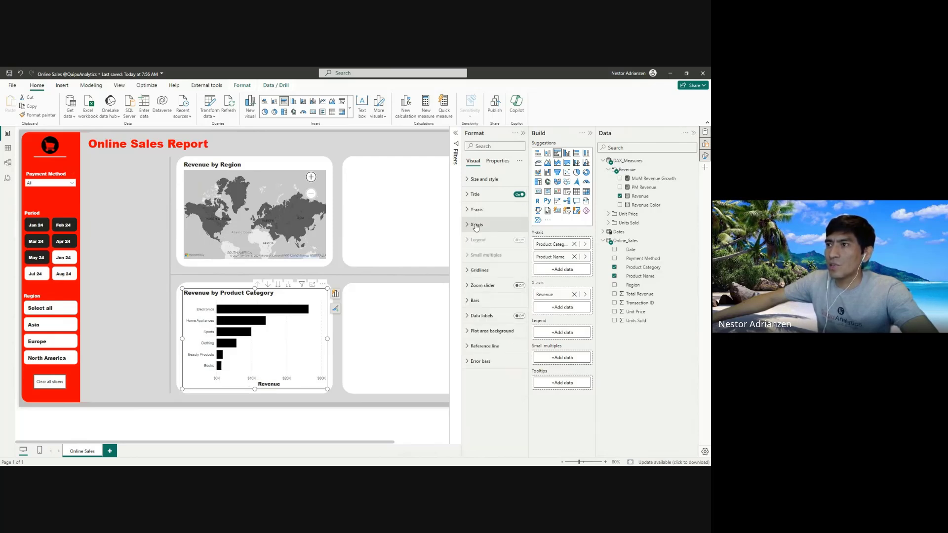
click(476, 225)
click(516, 337)
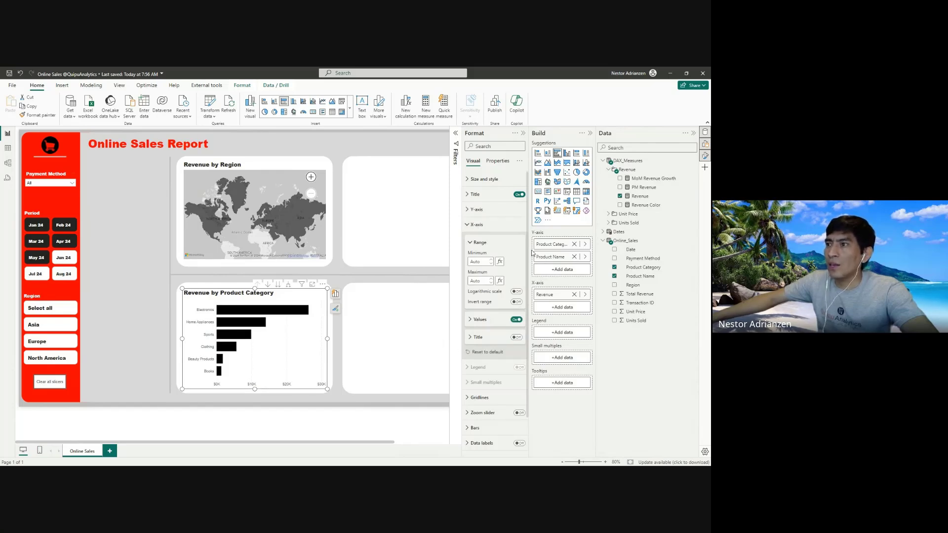
click(473, 245)
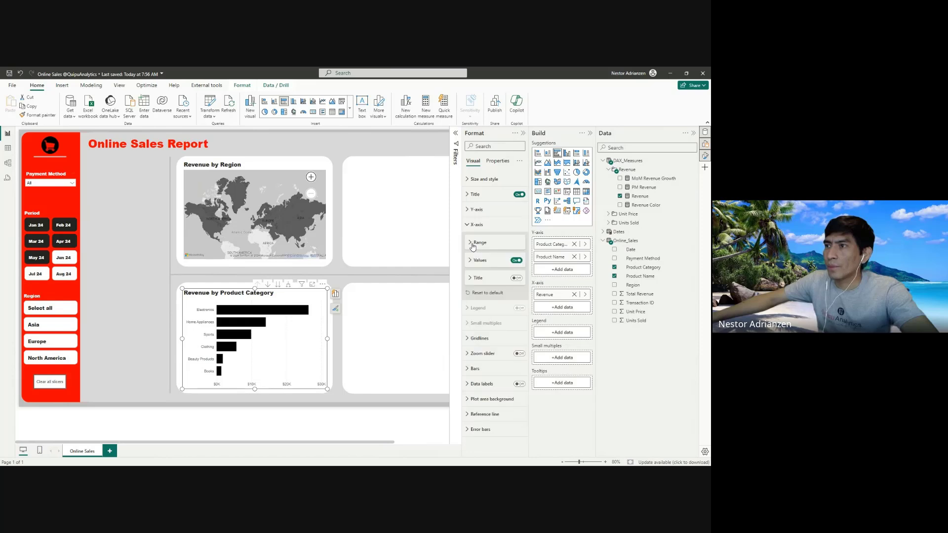
click(468, 225)
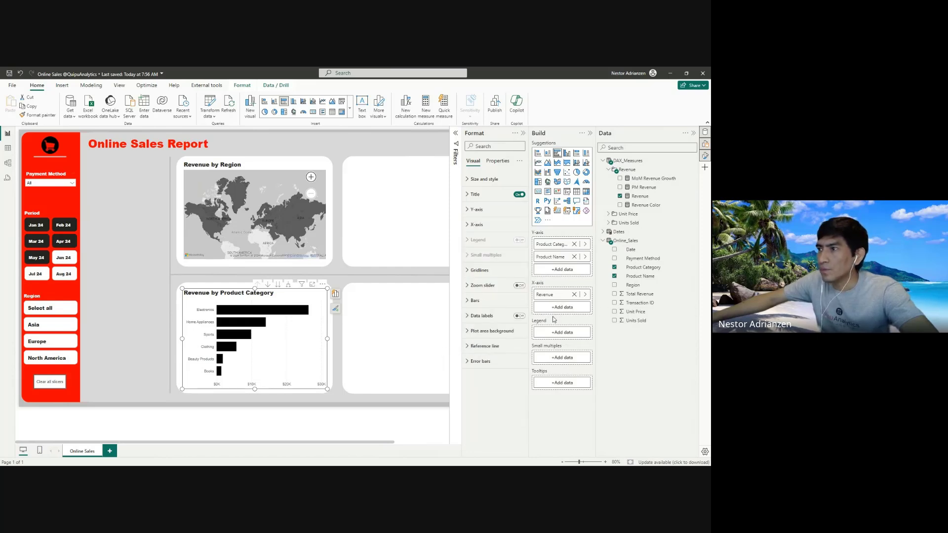
- Try coloring the chart's bars with a gray-to-black gradient based on Count of Product Name
click(476, 302)
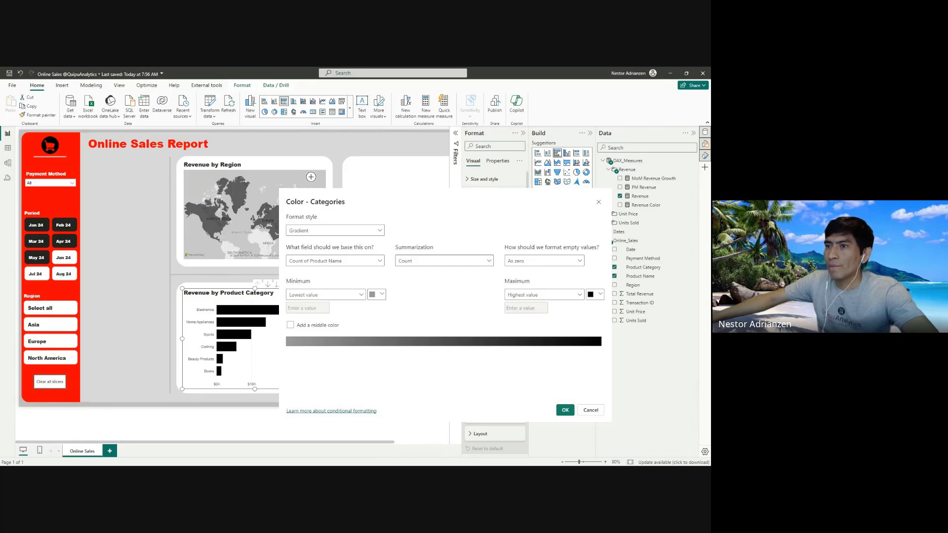
click(565, 410)
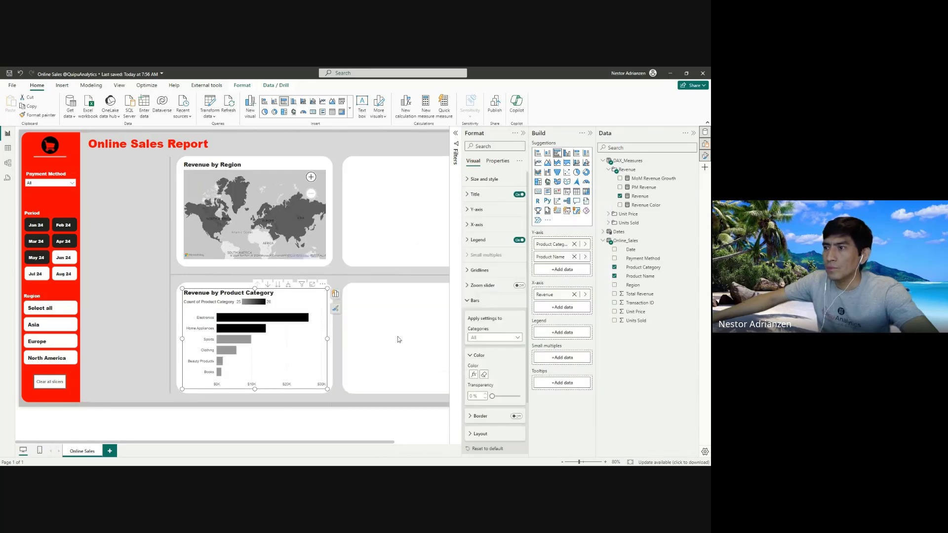
click(473, 301)
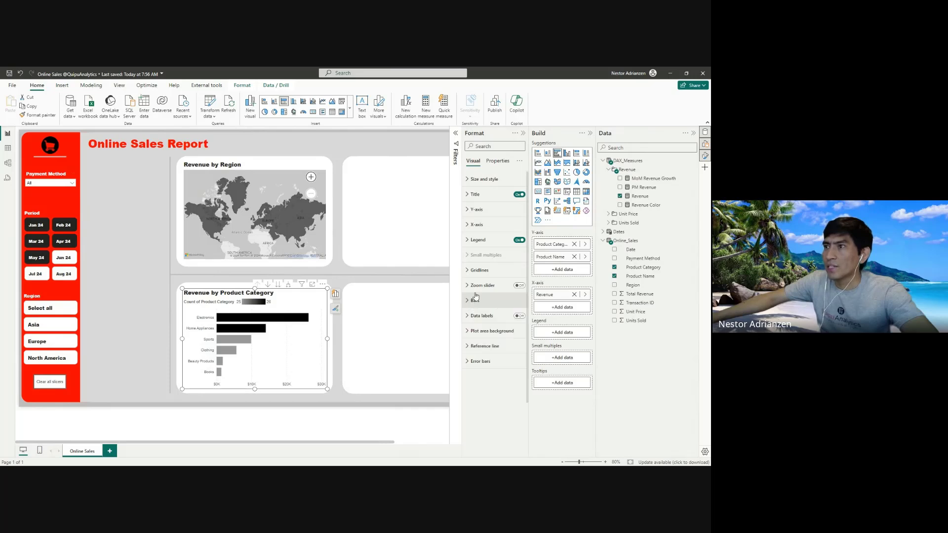
- Set the legend position of the Revenue by Product Category chart to Top center
click(476, 241)
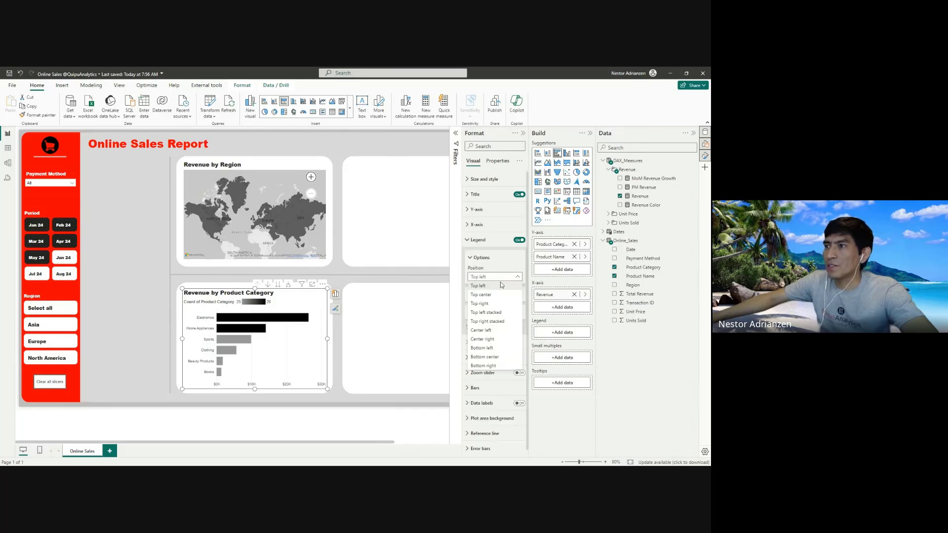
click(503, 277)
click(496, 297)
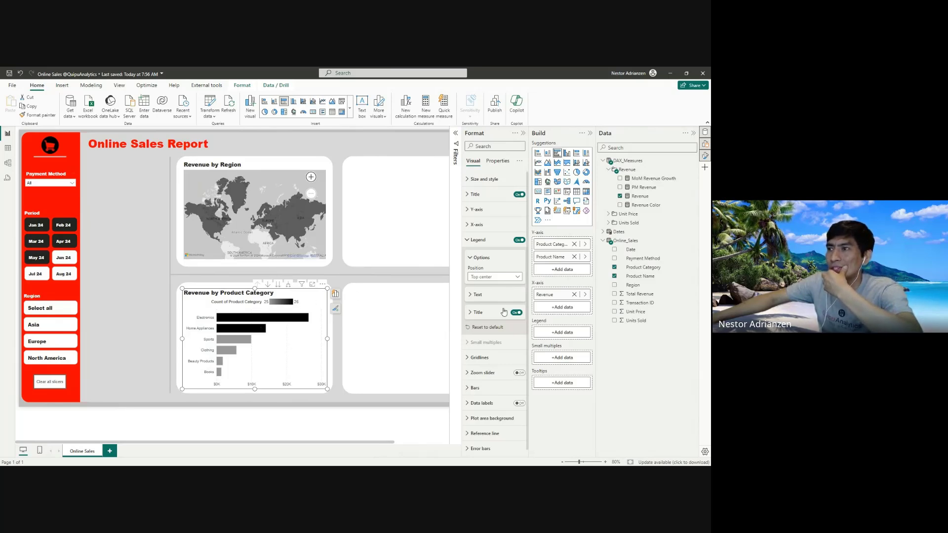
click(489, 240)
- Clear the conditional color formatting from the chart's bars
click(476, 301)
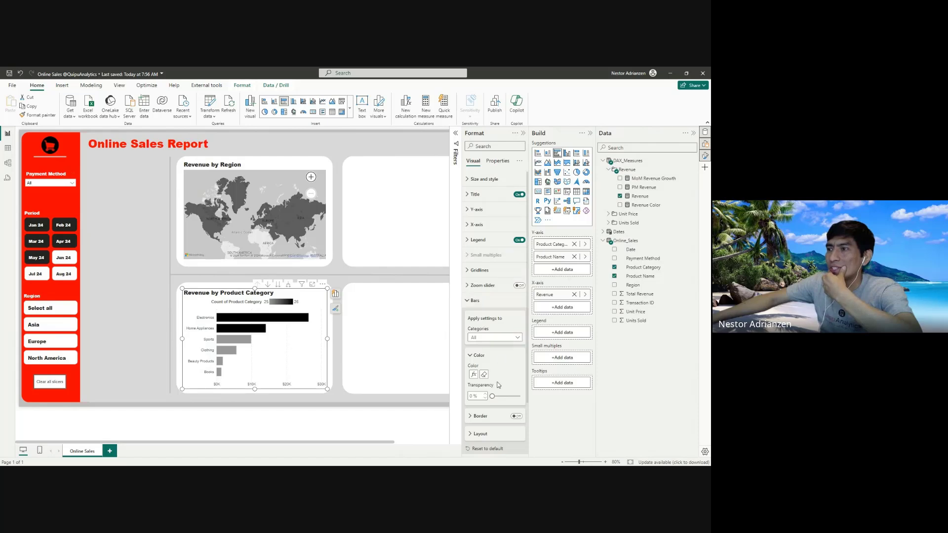
scroll(497, 376, down, 2)
click(484, 312)
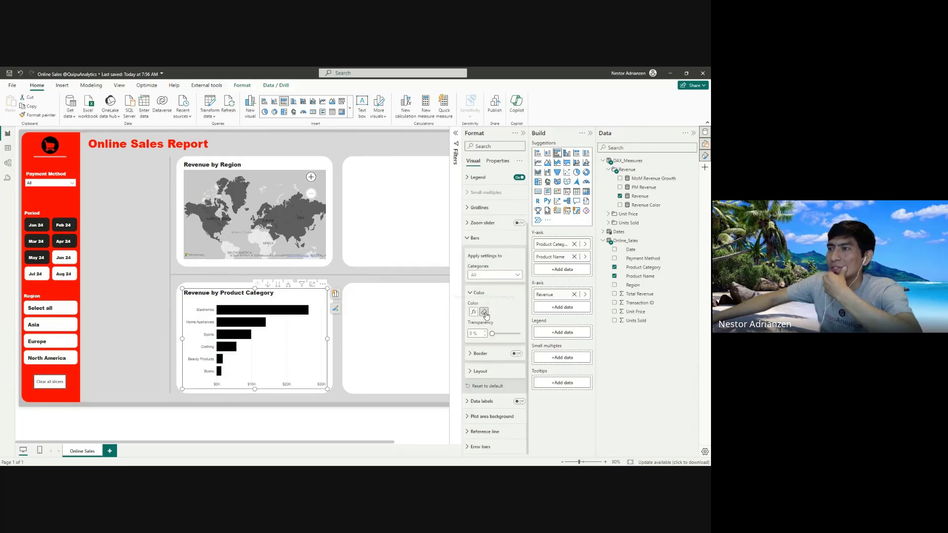
- Expand the bar chart down to the Product Name level and turn on its data labels
click(288, 286)
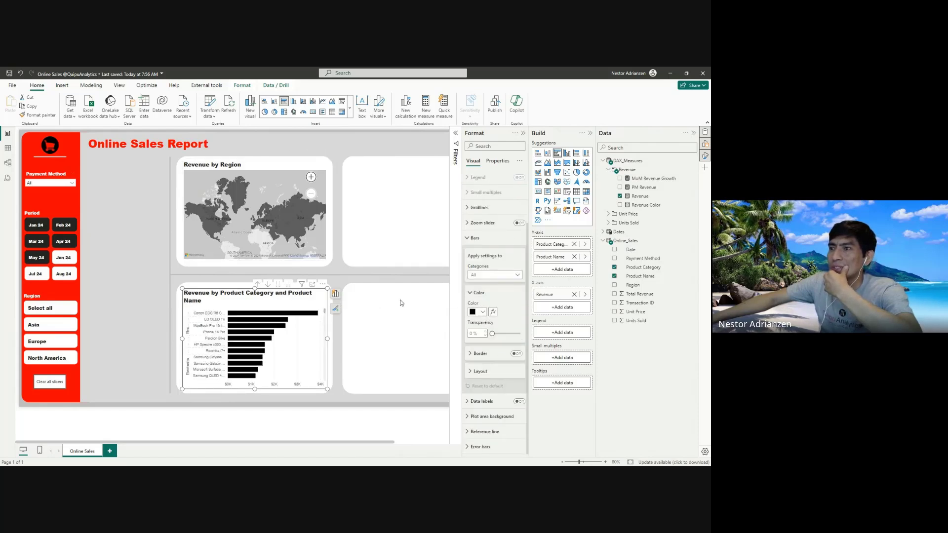
click(475, 238)
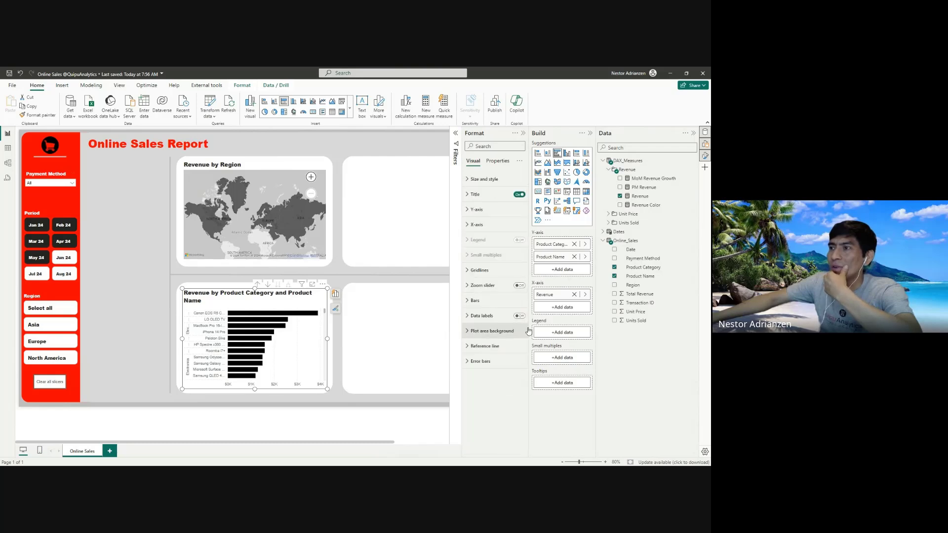
click(518, 316)
scroll(287, 335, down, 5)
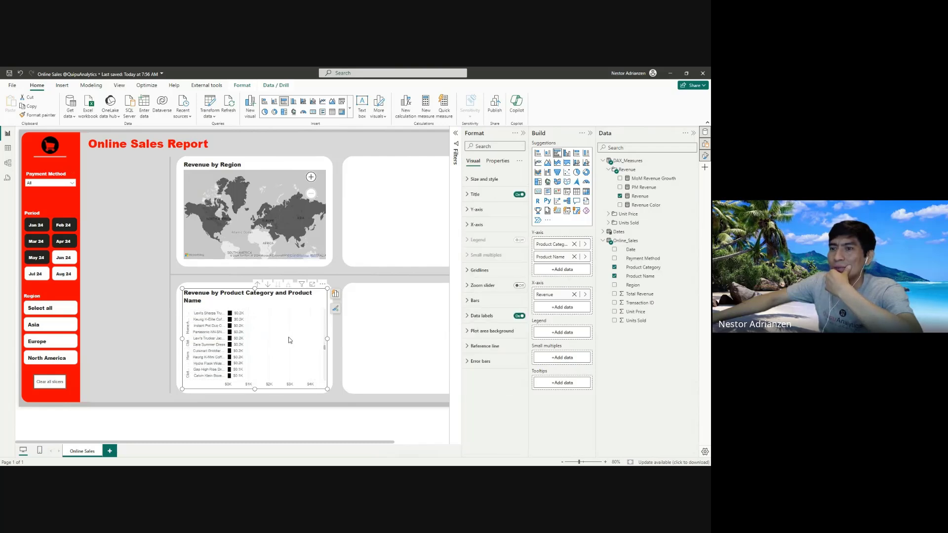
- Color the bars of the product revenue chart with a gray-to-black gradient based on Revenue, from lowest to highest value
click(475, 301)
click(493, 374)
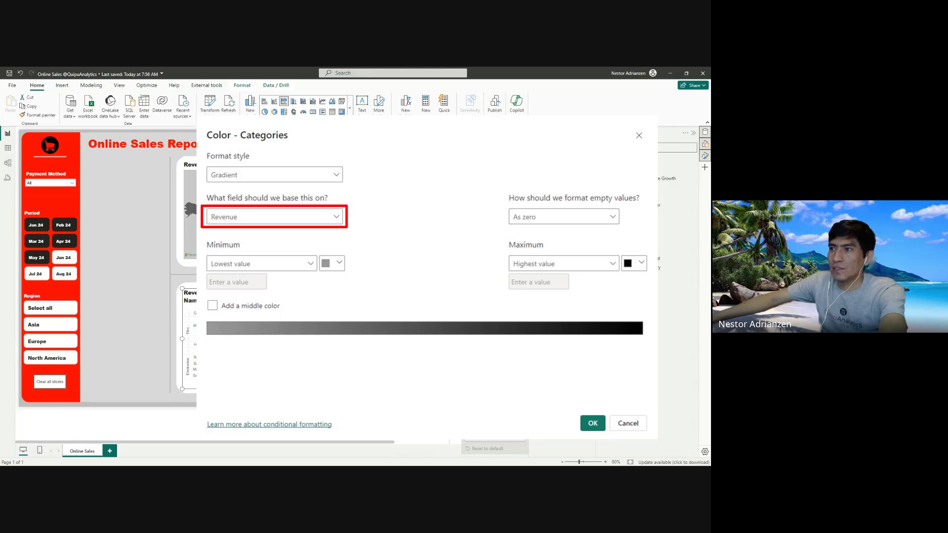
key(Return)
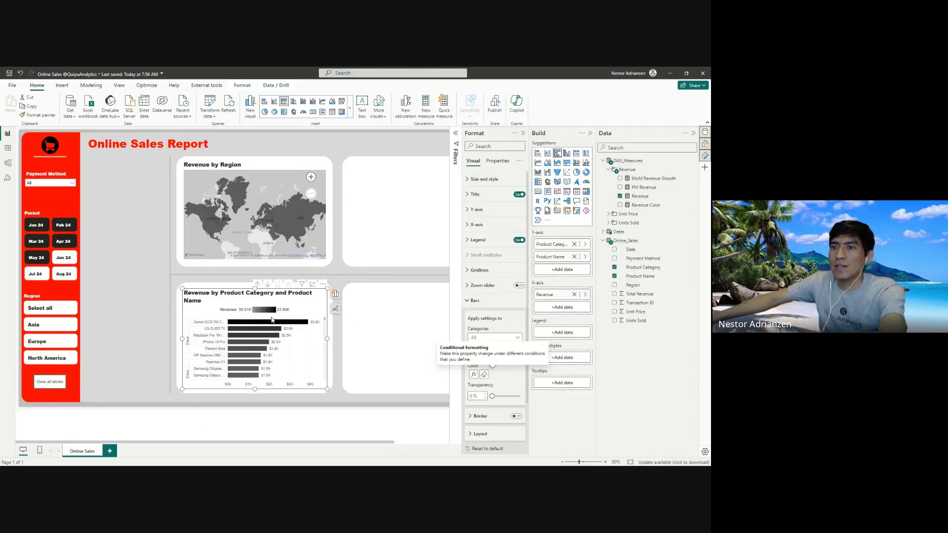
click(348, 282)
click(524, 134)
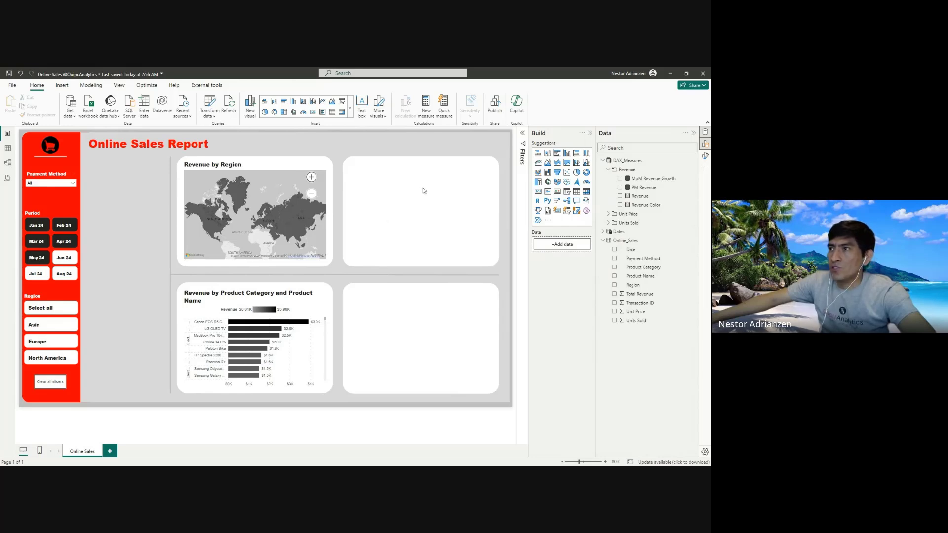
- Insert a matrix in the empty card beside the map, with Year and month from the Dates table as rows, expanded to months
click(586, 192)
drag(412, 221, 430, 219)
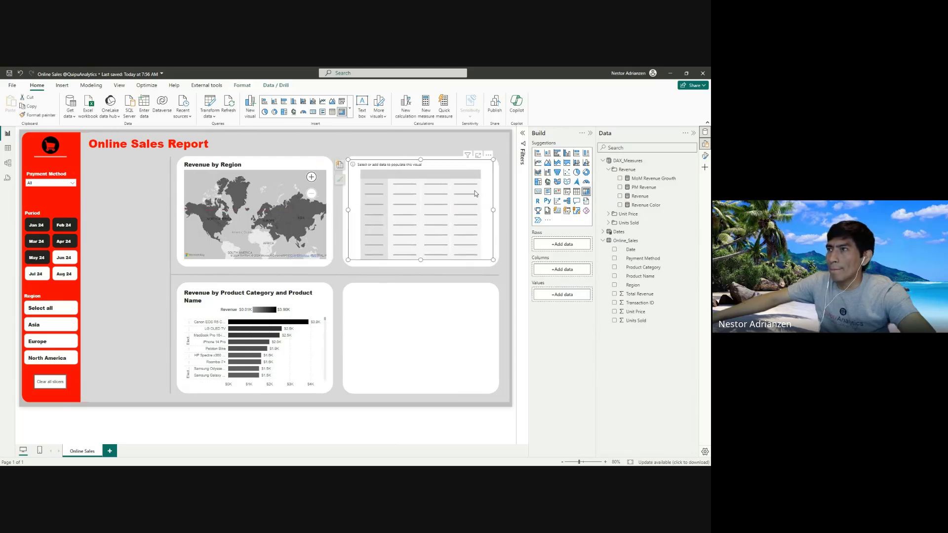
click(603, 161)
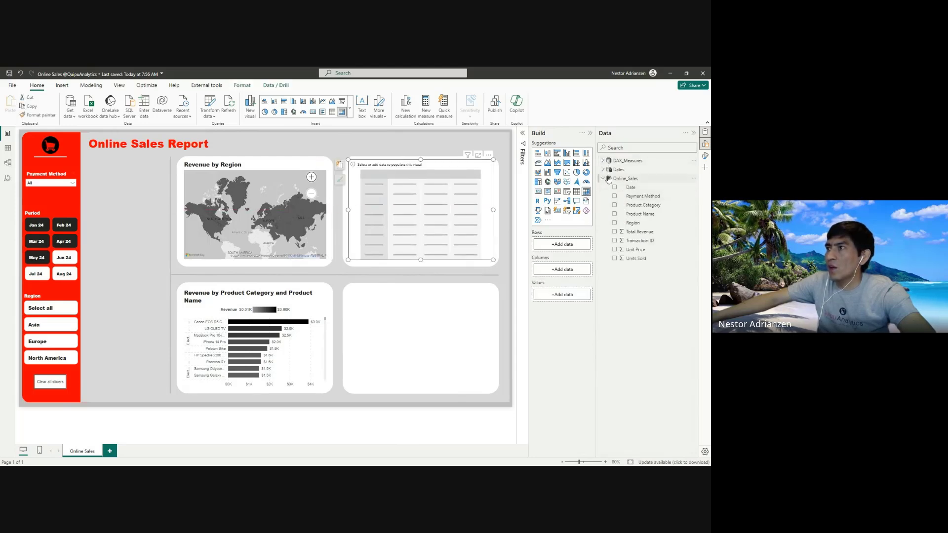
click(603, 169)
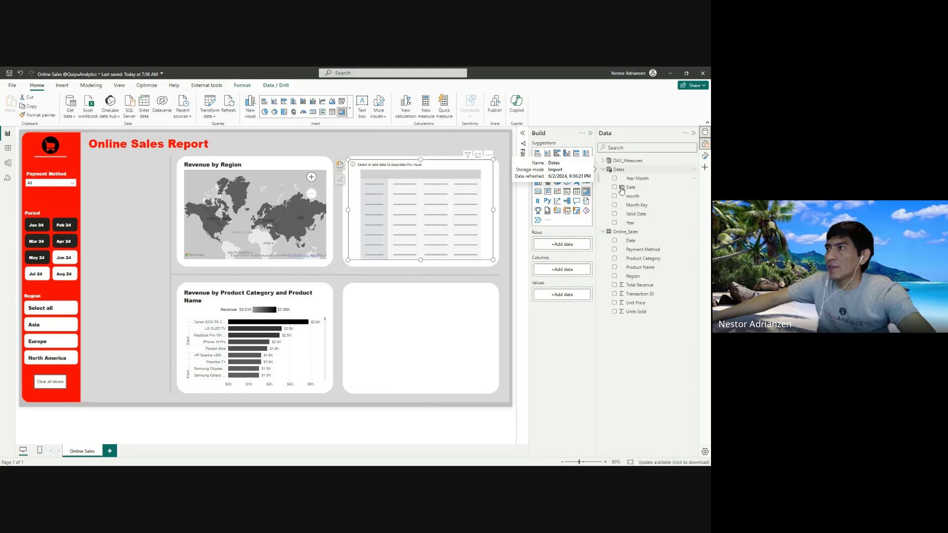
click(615, 223)
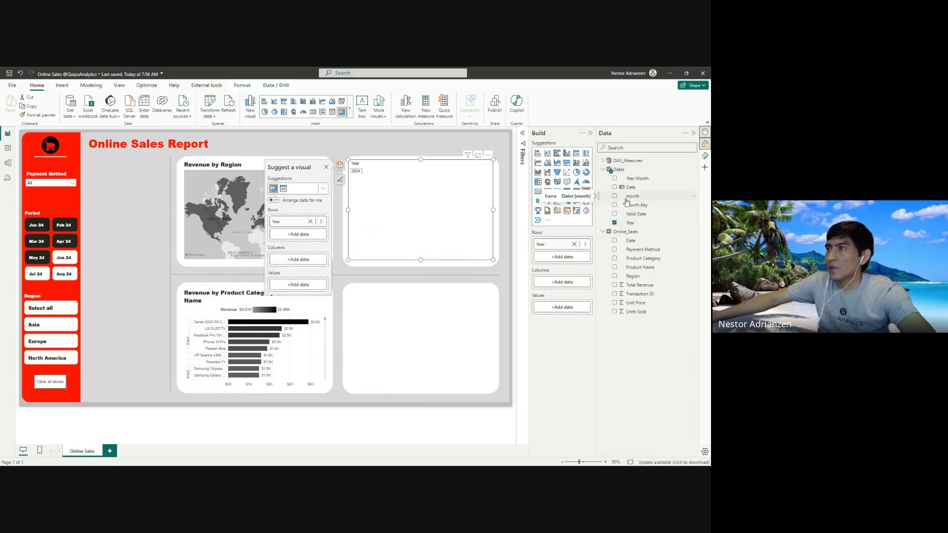
drag(626, 205, 549, 255)
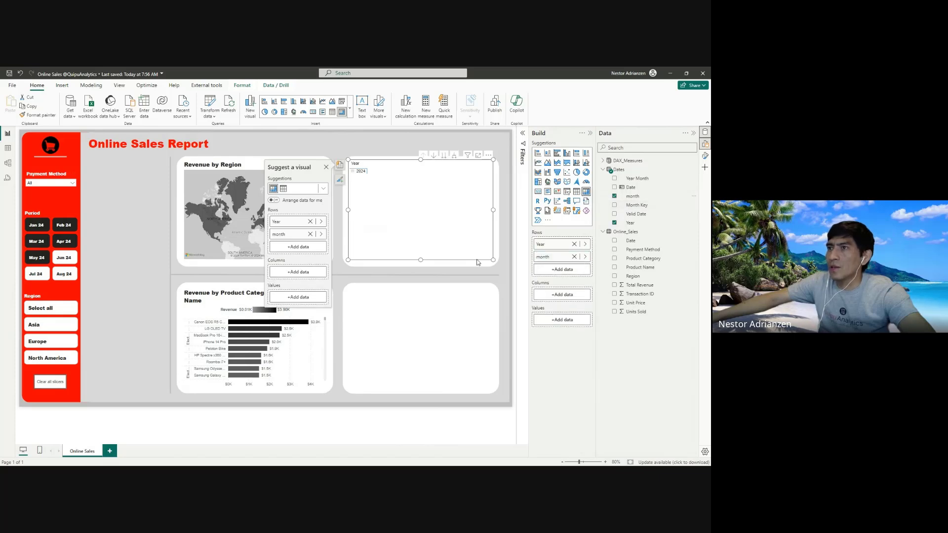
click(455, 158)
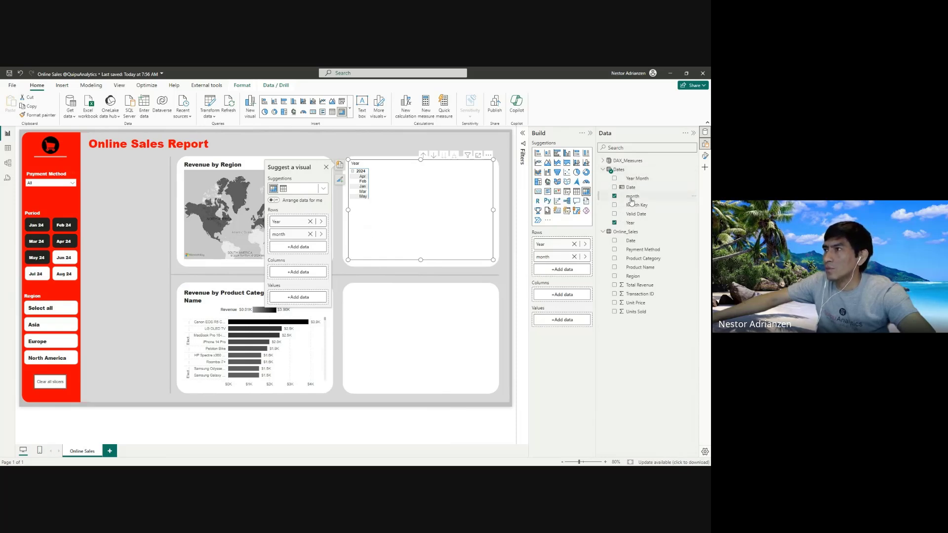
- Add the Revenue, PM Revenue and MoM Revenue Growth measures to the matrix as values
click(602, 170)
click(603, 161)
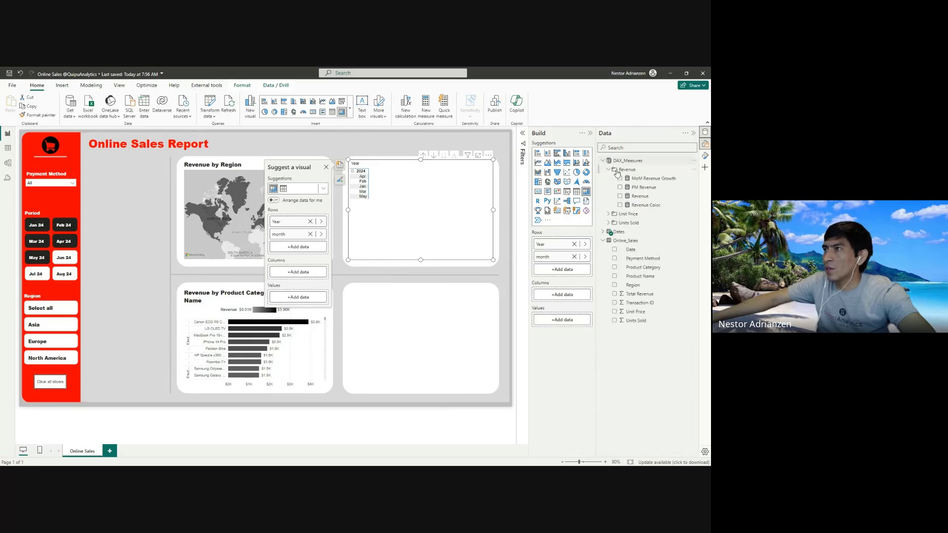
drag(640, 196, 458, 222)
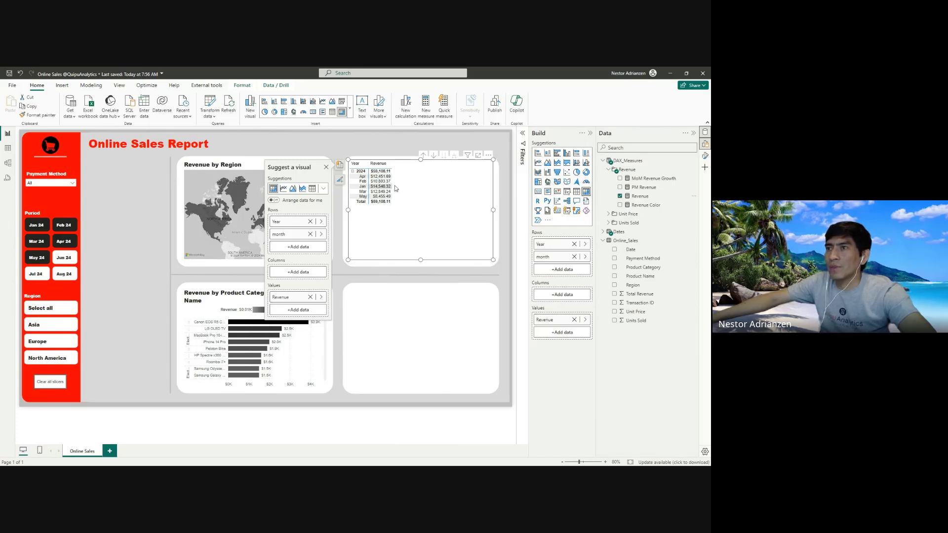
click(401, 154)
click(418, 183)
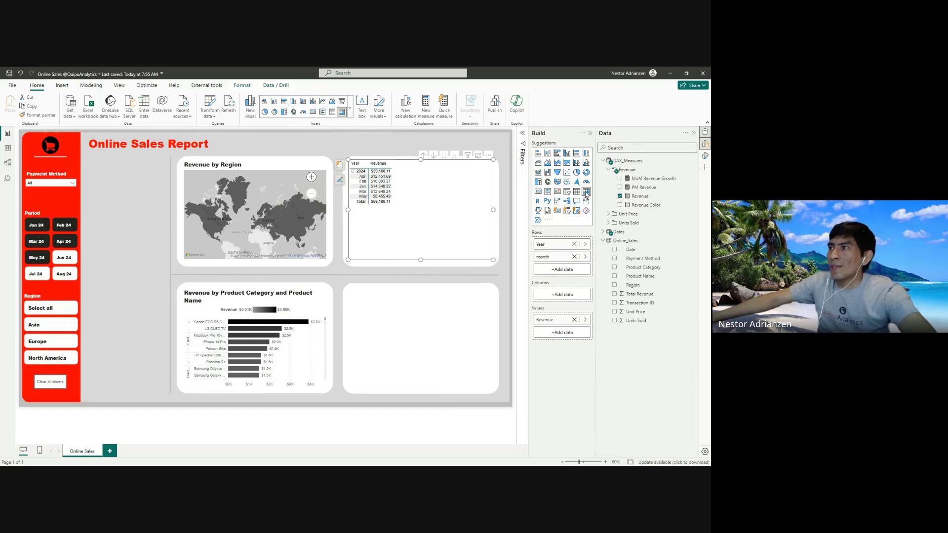
click(644, 188)
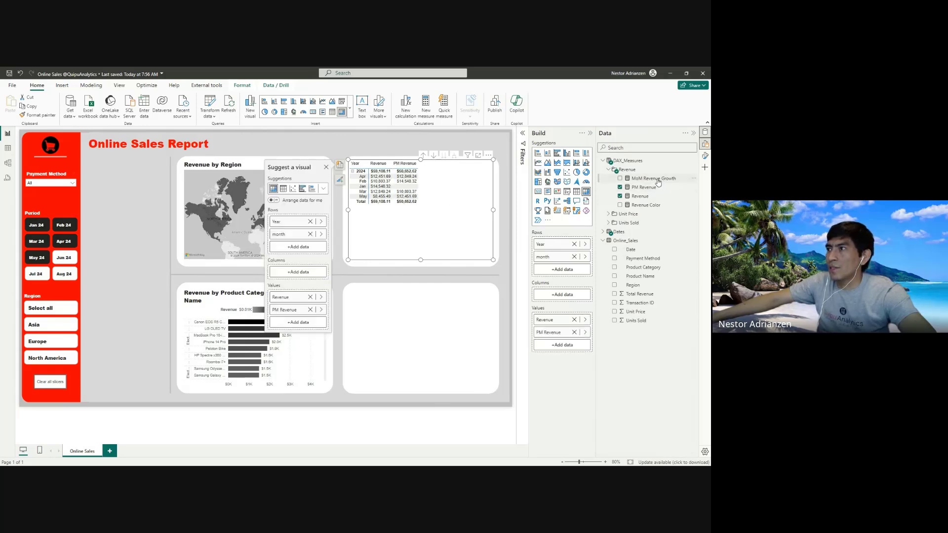
drag(659, 182, 420, 164)
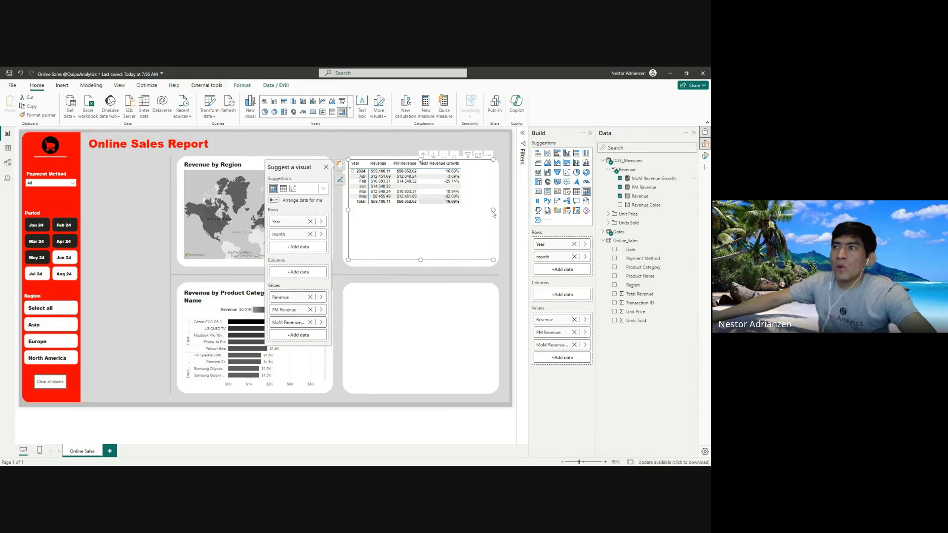
- Sort the month column of the Dates table by Month Key in Table view, and return to the report page
click(603, 161)
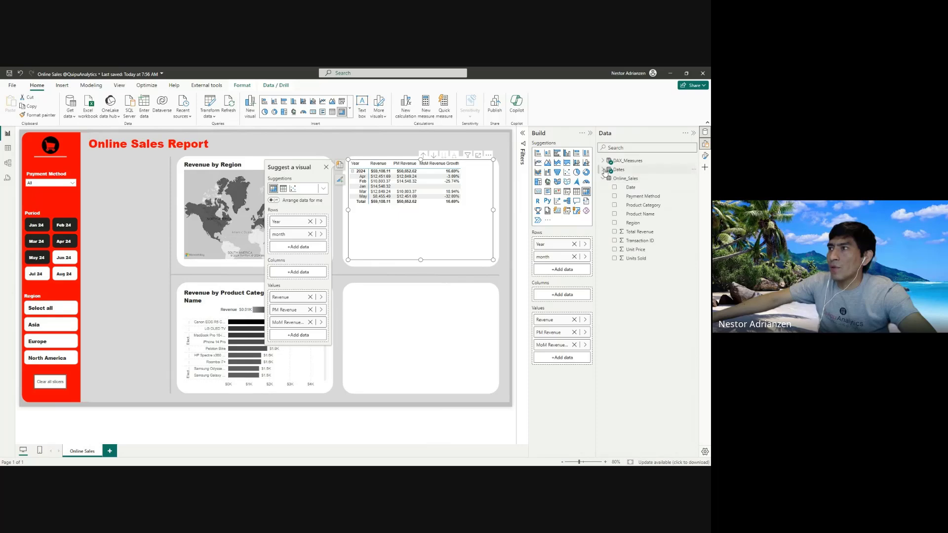
click(605, 170)
click(623, 171)
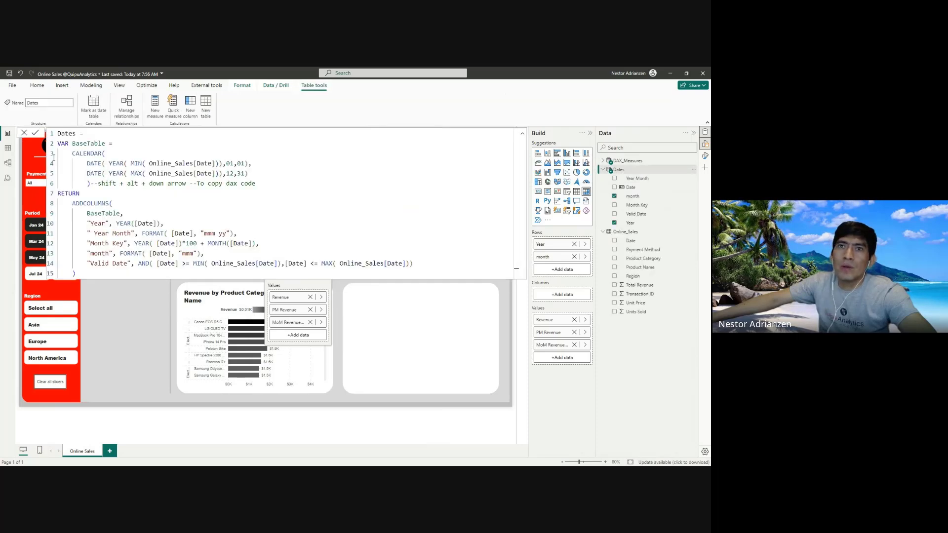
click(8, 150)
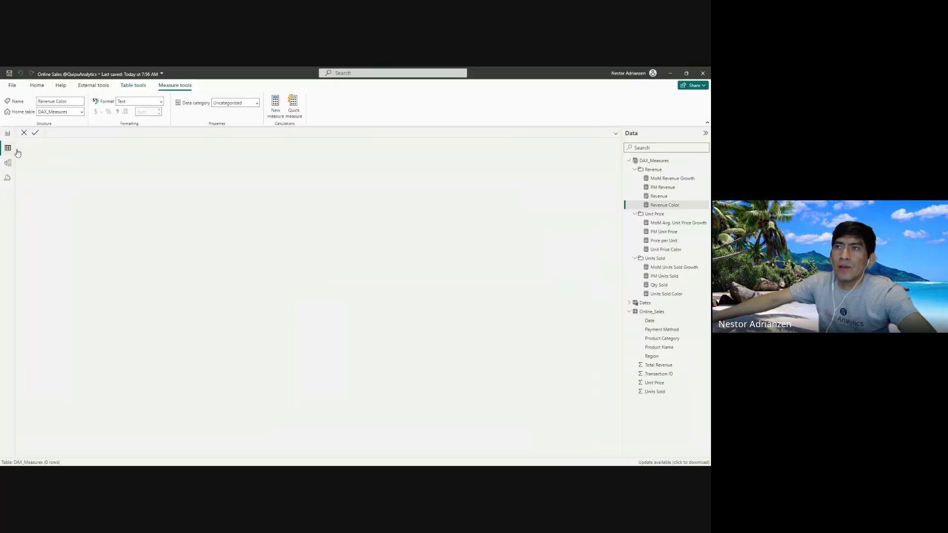
click(630, 161)
click(645, 170)
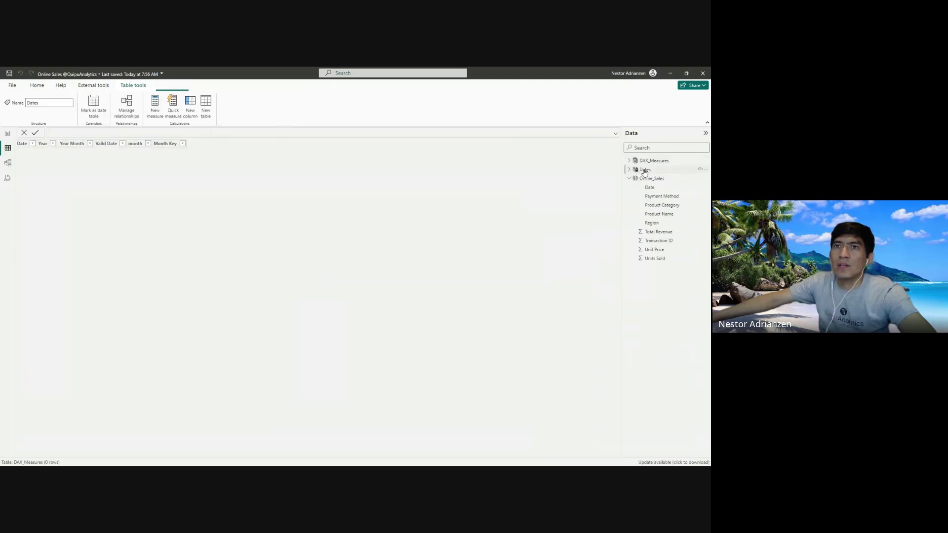
click(617, 136)
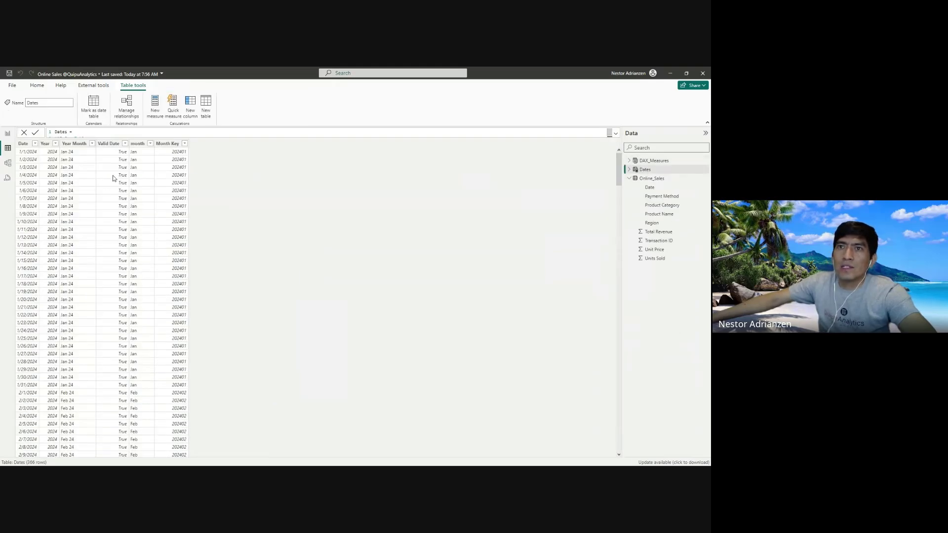
click(138, 144)
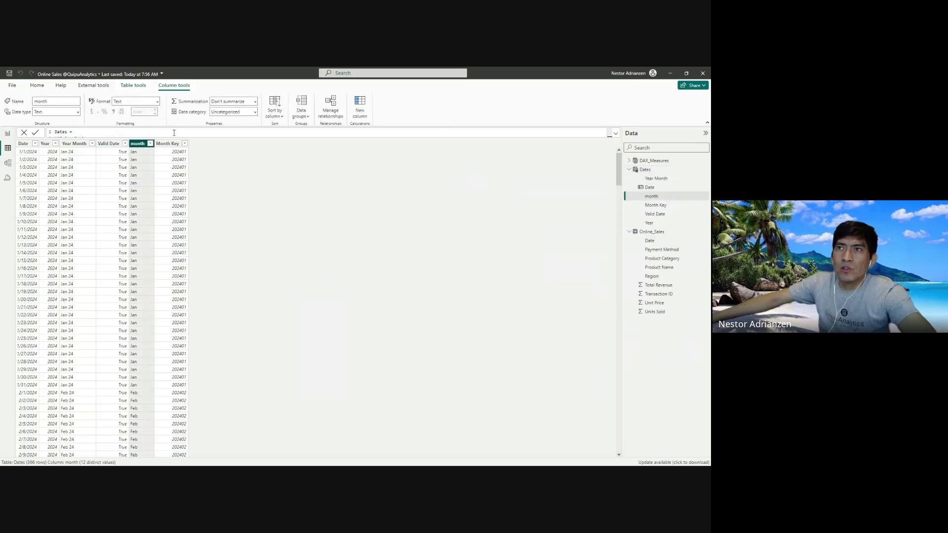
click(276, 117)
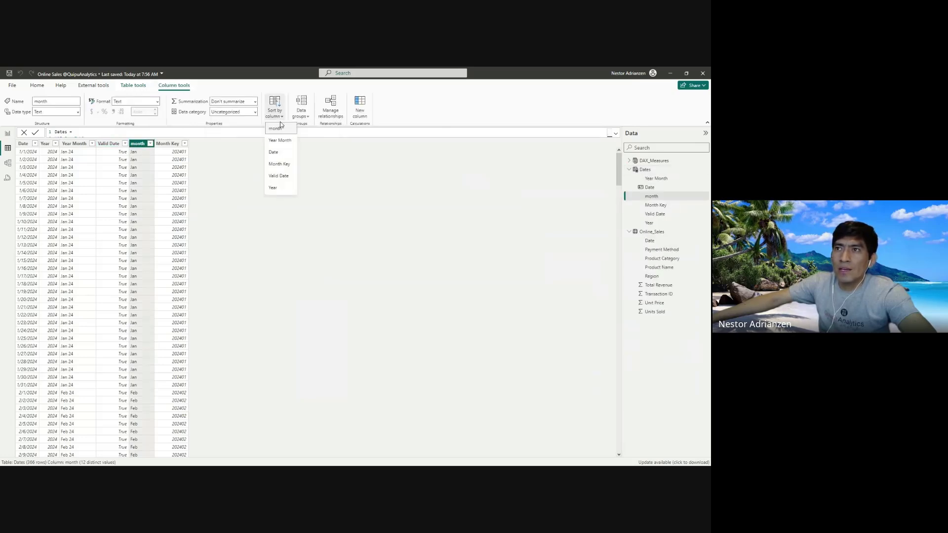
click(285, 166)
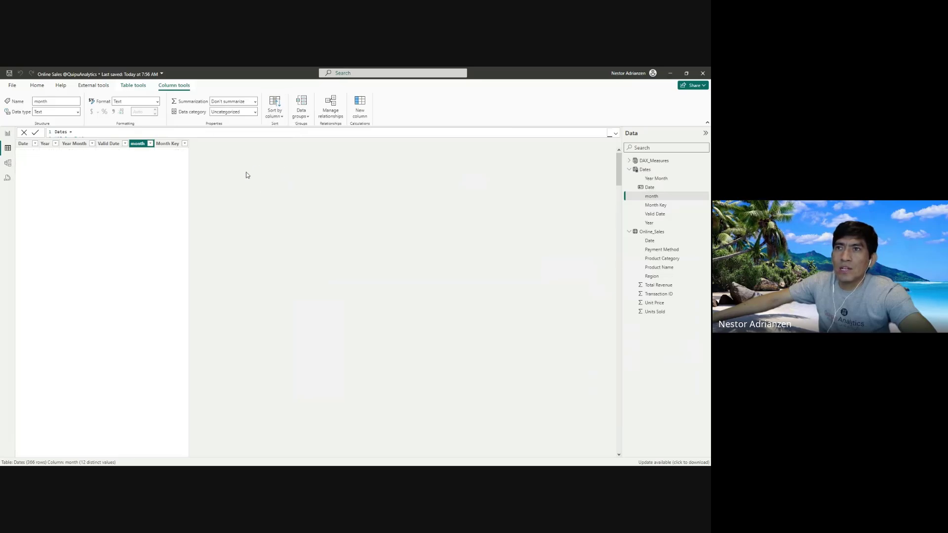
click(8, 134)
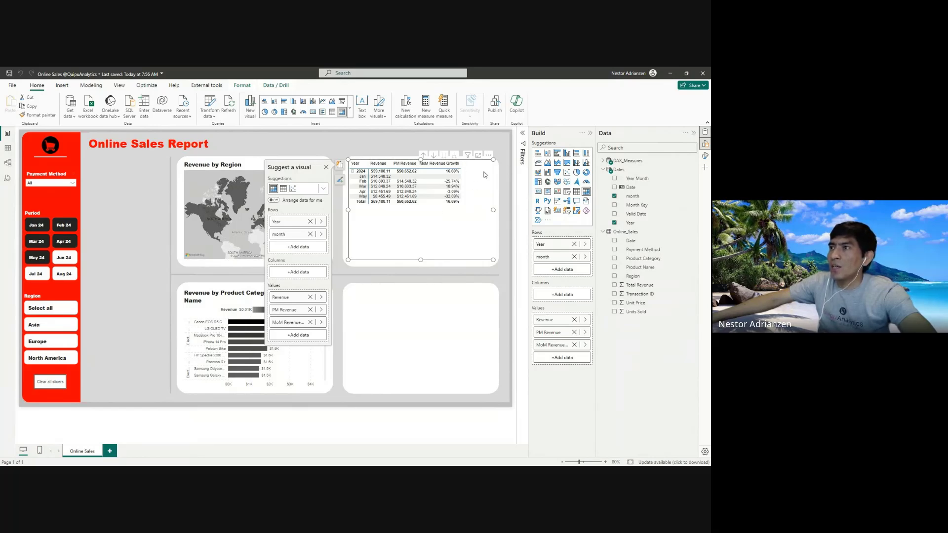
- Set the matrix's style preset to None
click(705, 155)
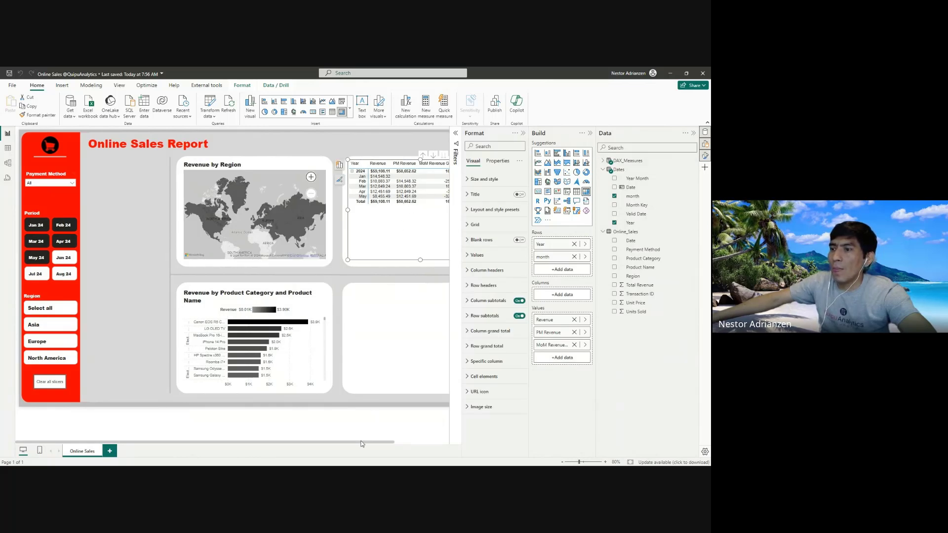
drag(361, 443, 416, 441)
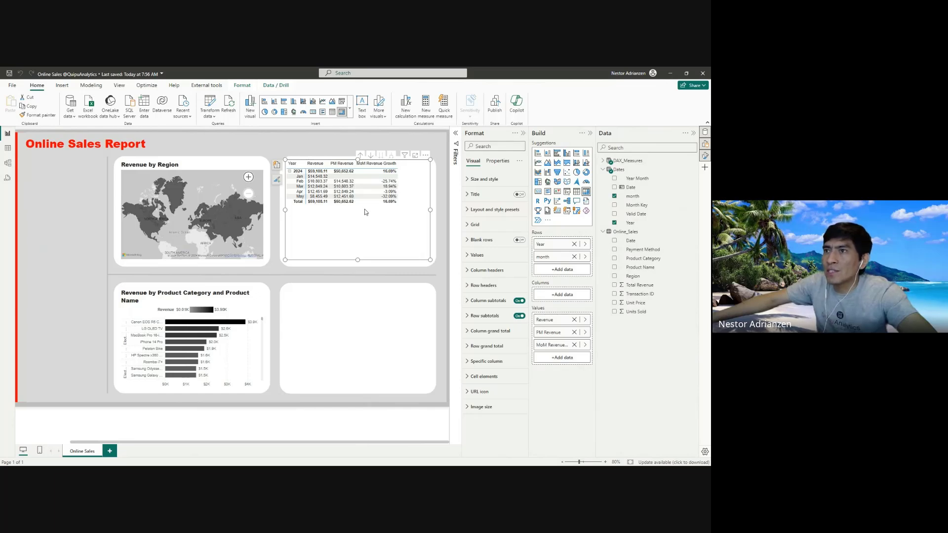
click(494, 210)
click(494, 234)
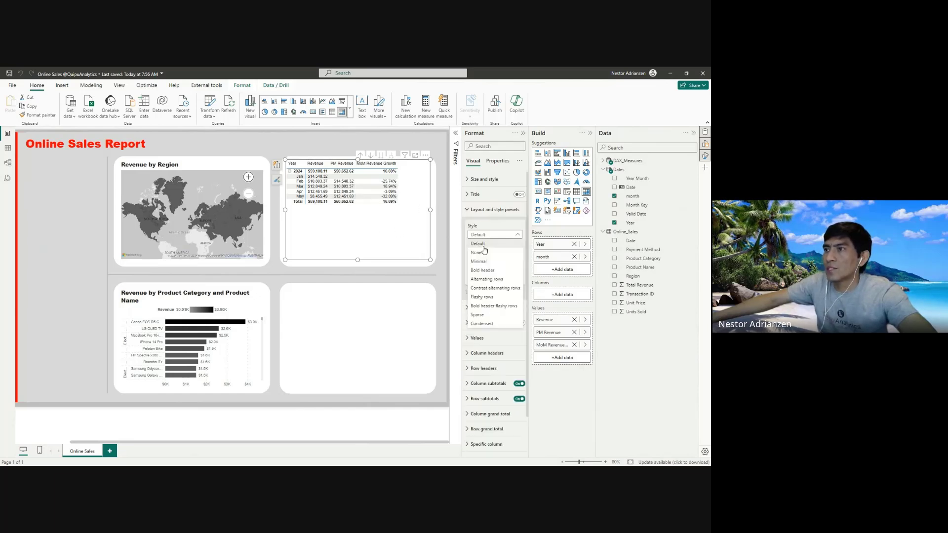
click(477, 253)
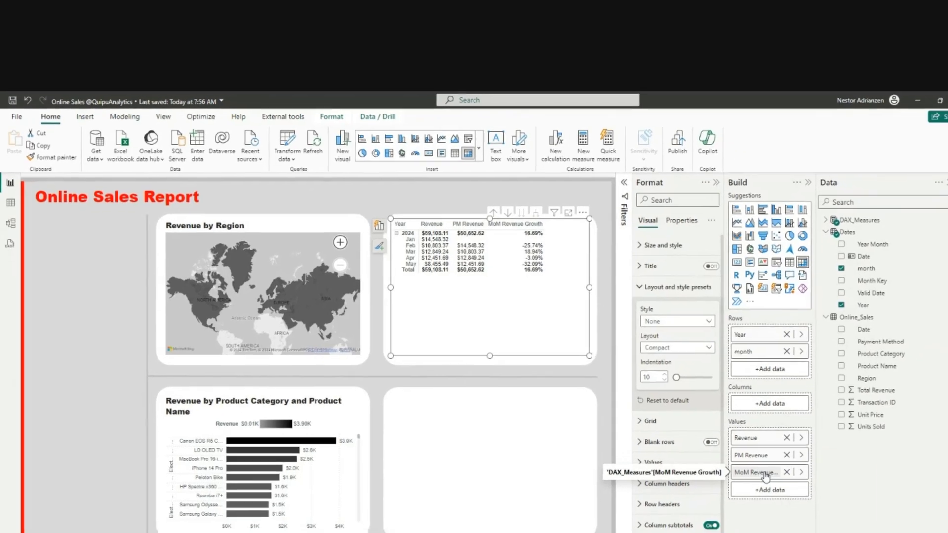
- Add conditional data bars to the matrix's MoM Revenue Growth values, green for positive and light red for negative
right_click(766, 477)
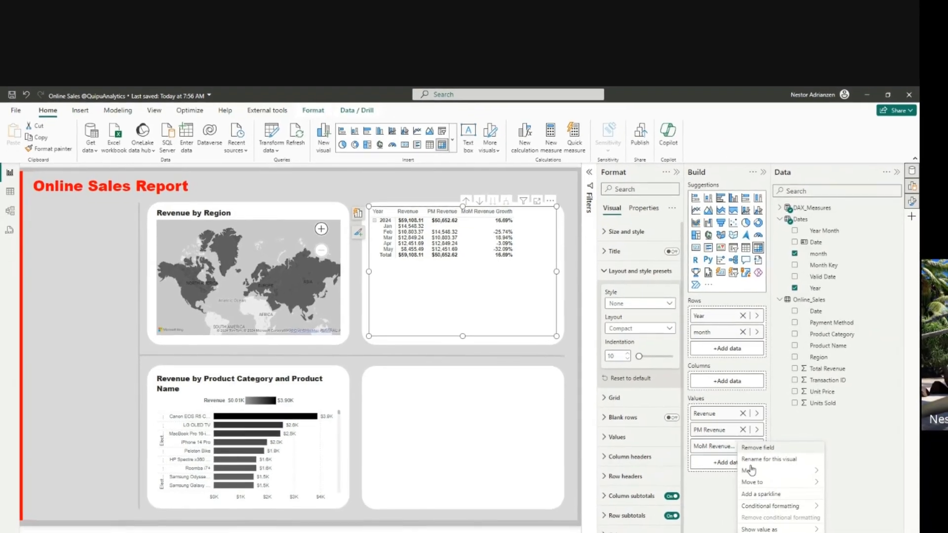
mouse_move(820, 532)
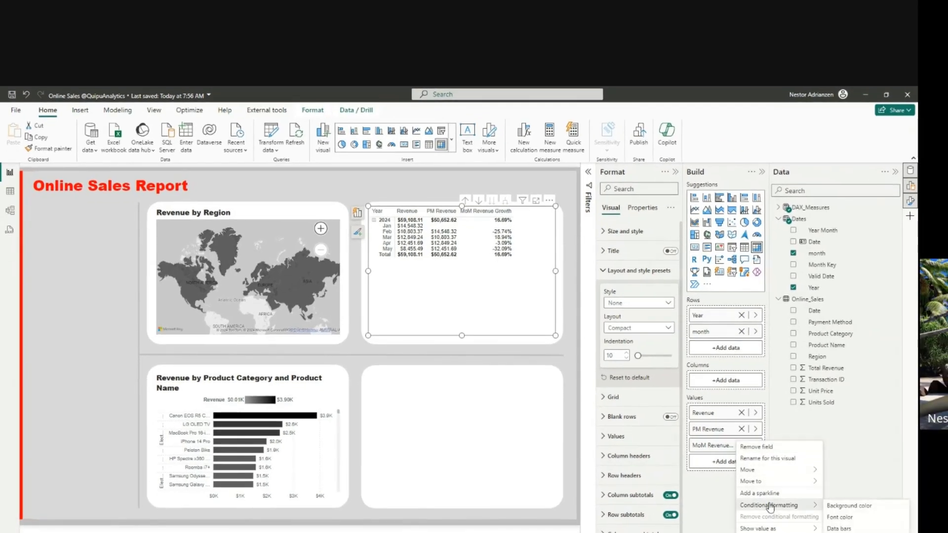
click(848, 530)
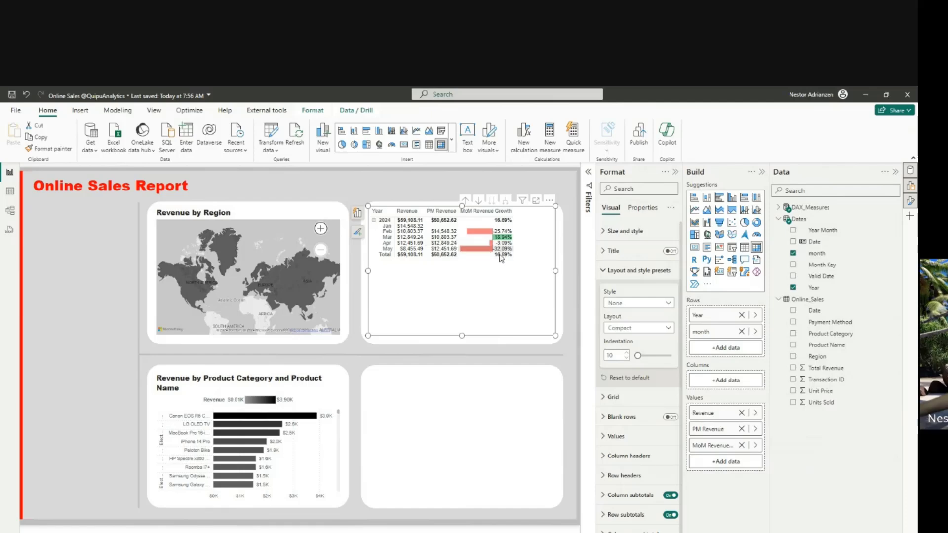
- Set the font color of the matrix's MoM Revenue Growth by field value, based on Revenue Color and applied to values only
right_click(721, 446)
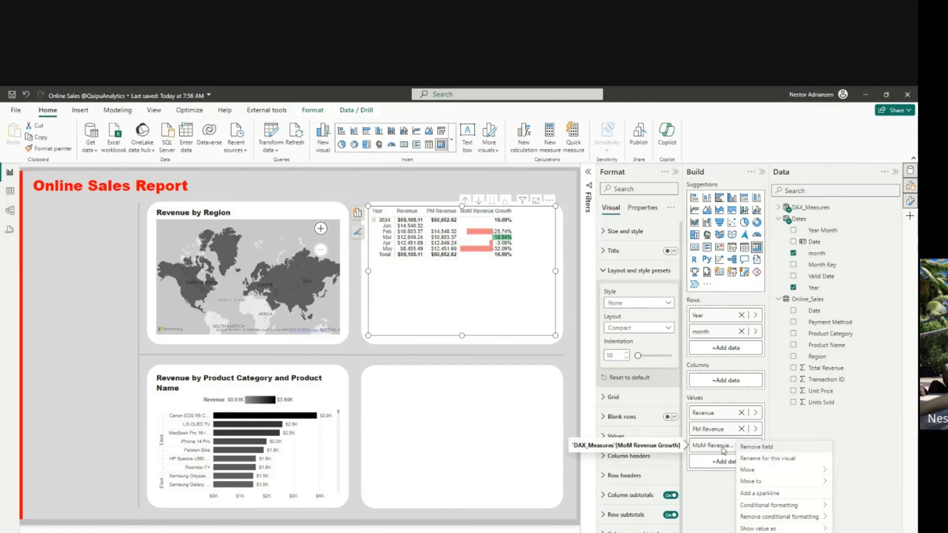
mouse_move(788, 509)
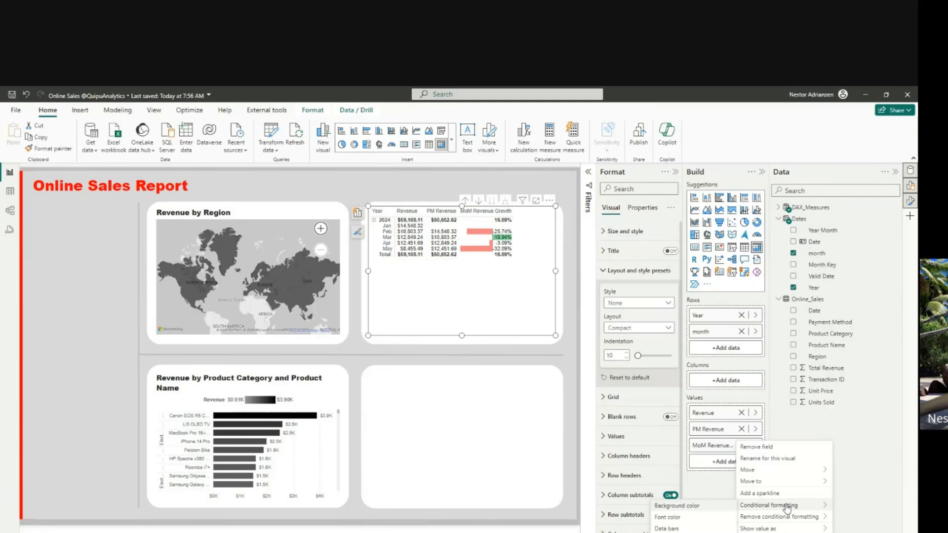
click(691, 518)
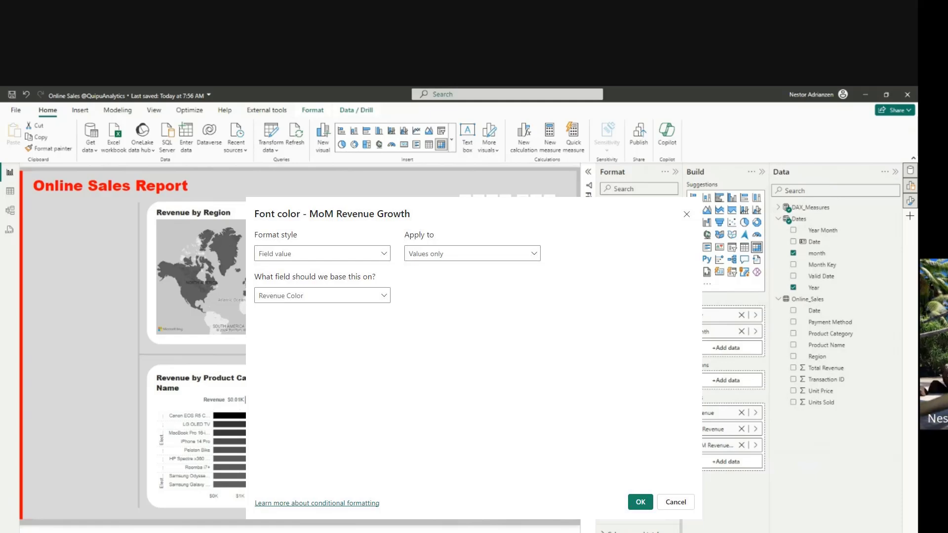
click(640, 502)
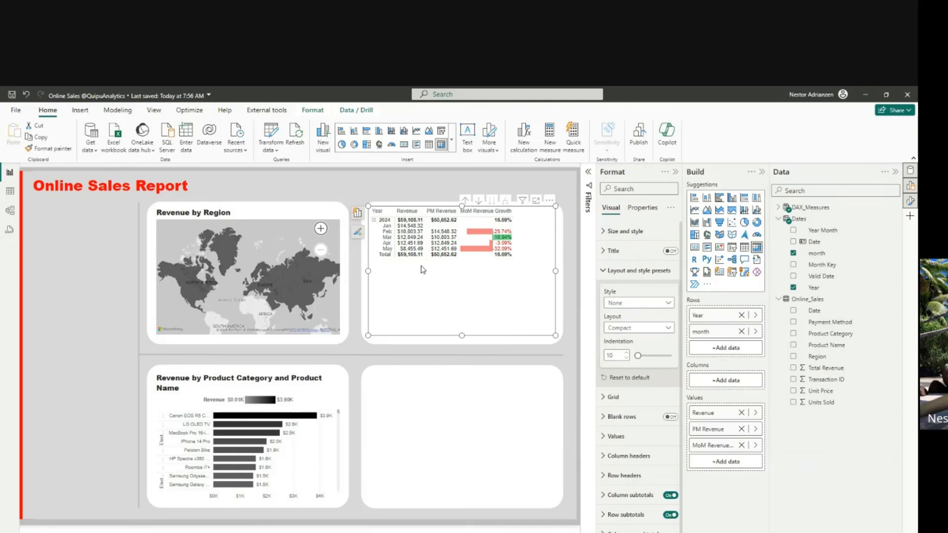
scroll(500, 299, down, 3)
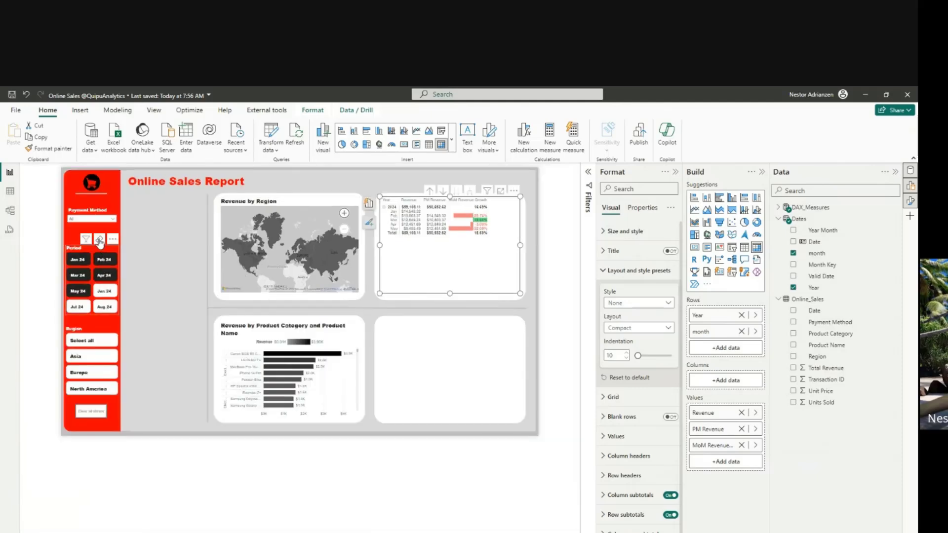
- Clear the month selection in the Period slicer and close the Format pane
click(99, 241)
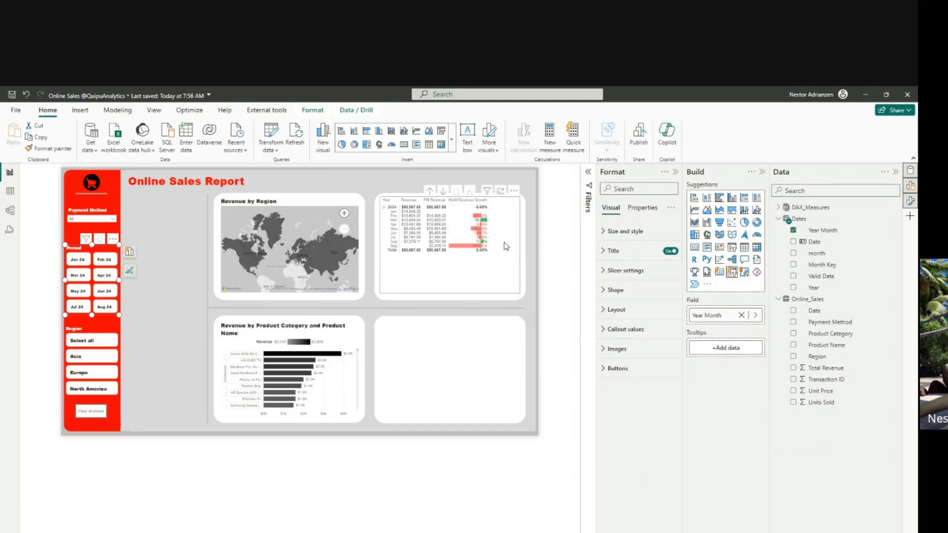
scroll(506, 246, up, 1)
click(675, 171)
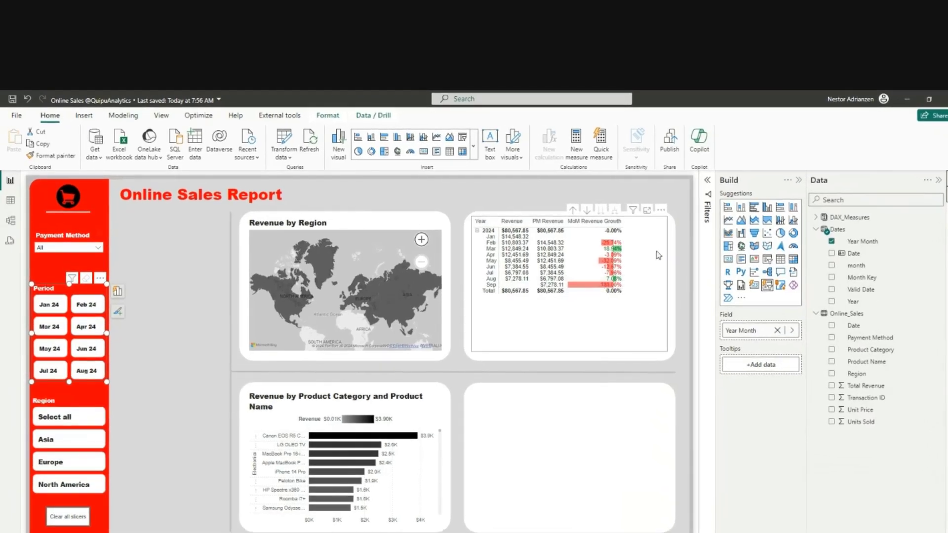
- Edit the MoM Revenue Growth measure to return IF([Revenue]>0, result, BLANK()), and commit the formula
click(658, 255)
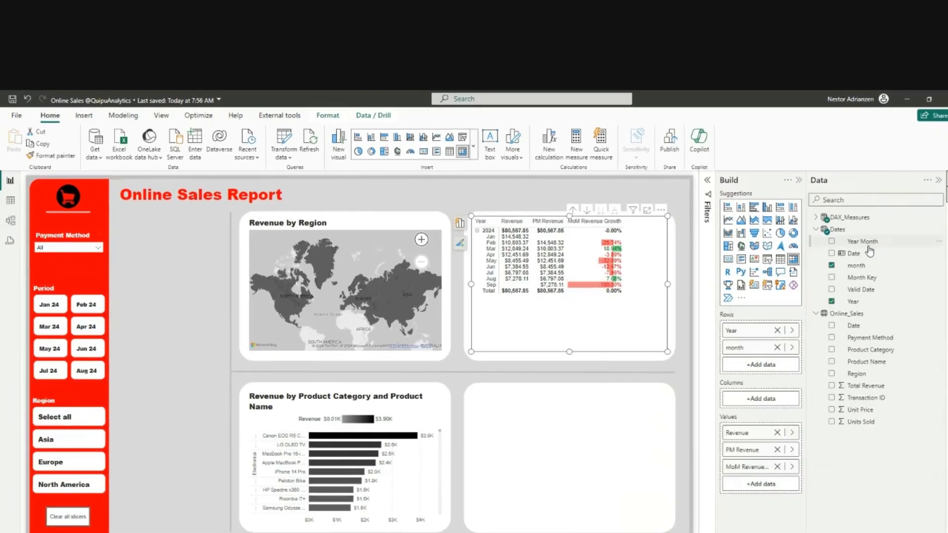
click(817, 231)
click(815, 217)
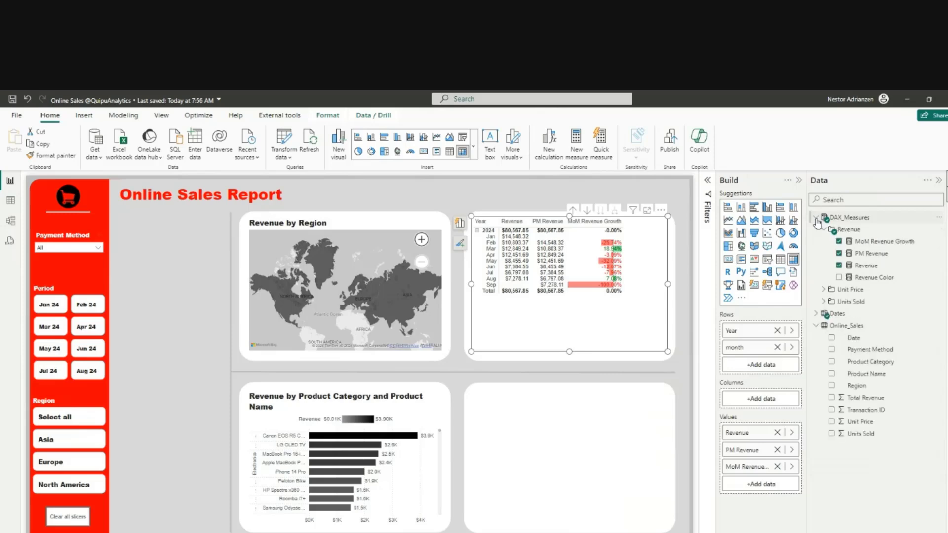
click(875, 268)
click(884, 241)
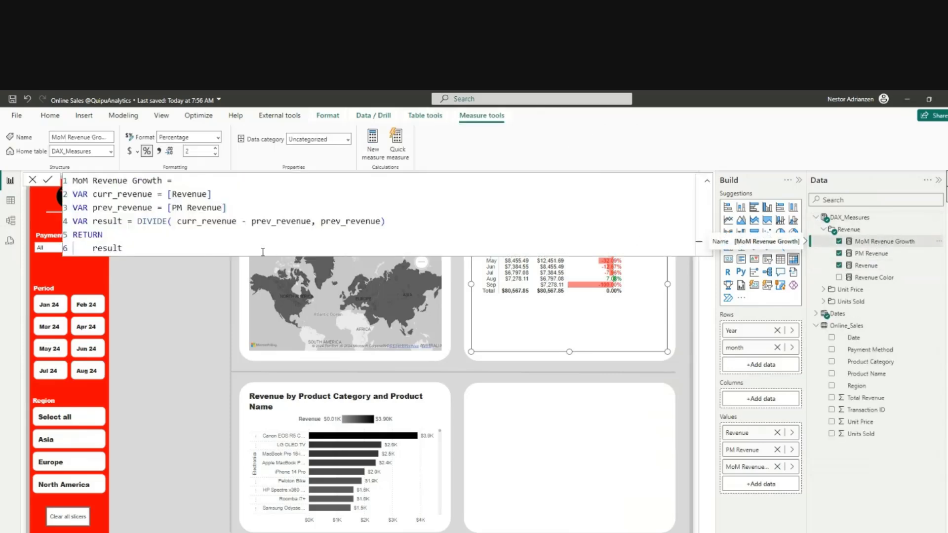
click(94, 248)
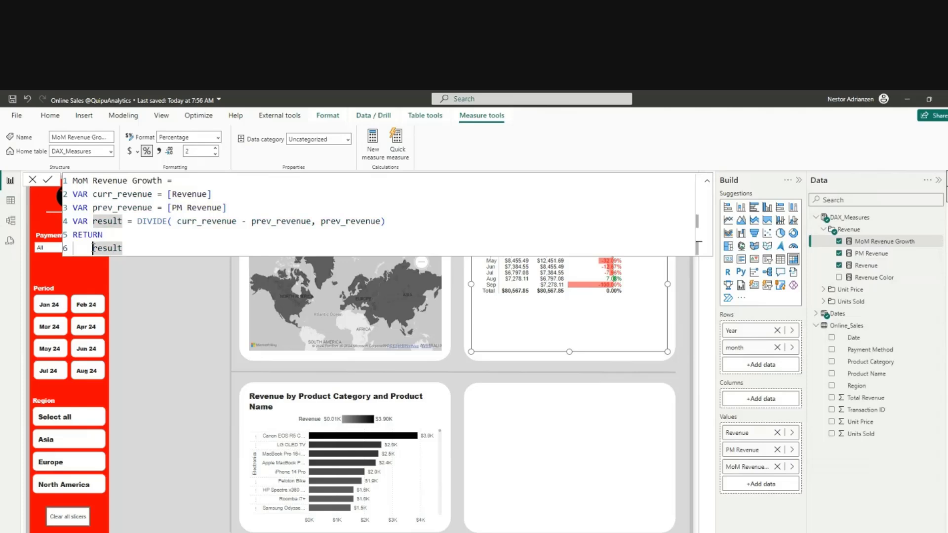
text(IF()
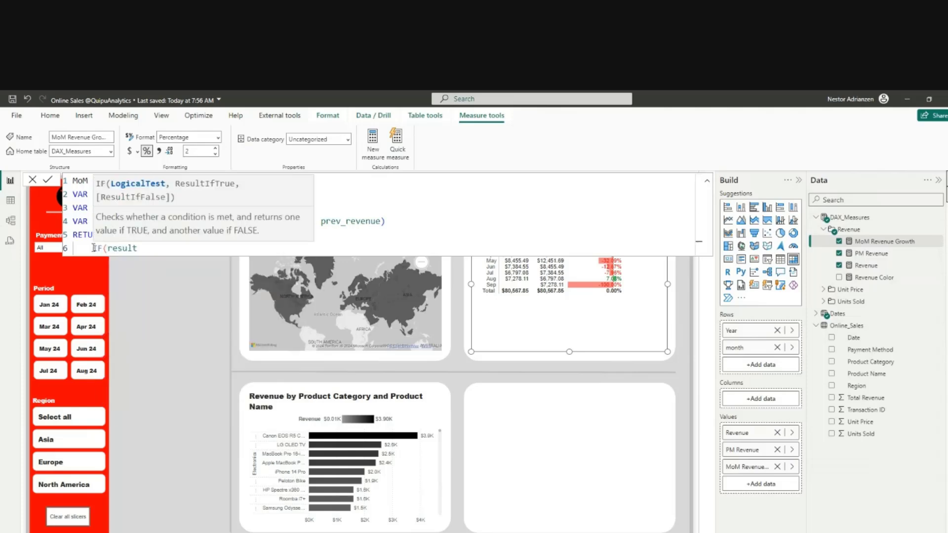
text([Revenue]>0, result)
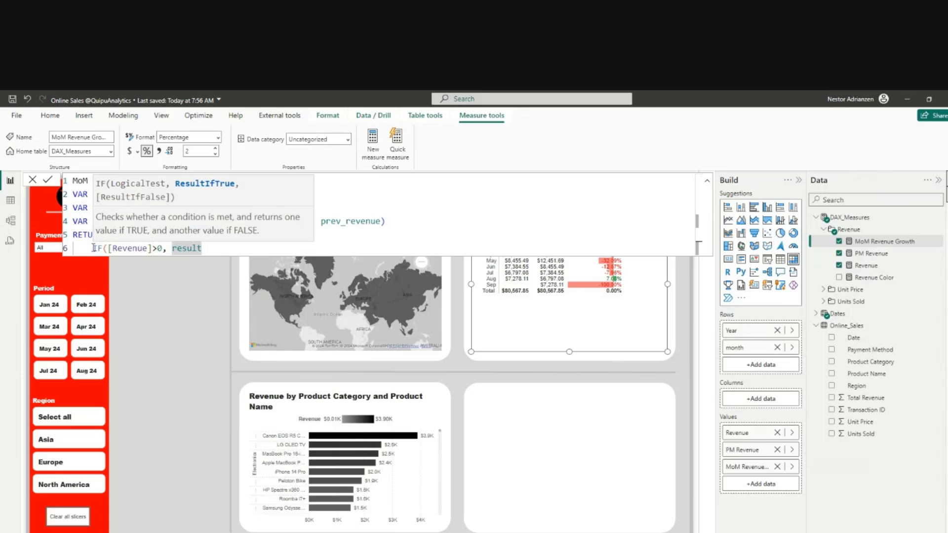
text(, blank)
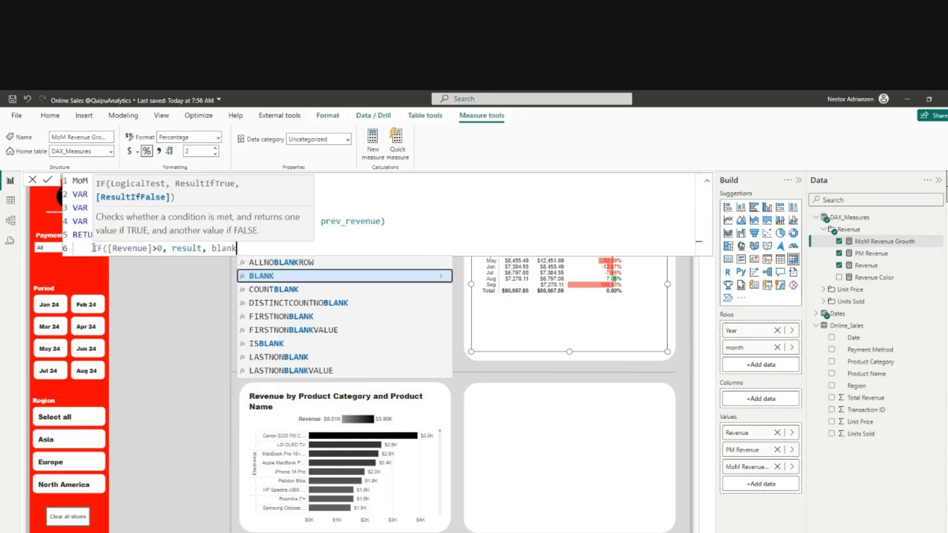
key(Tab)
text())
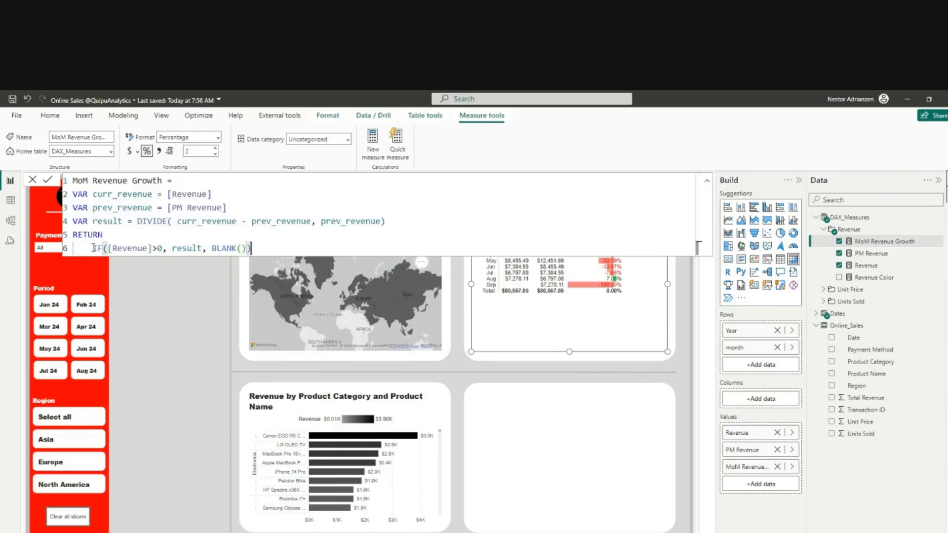
click(47, 180)
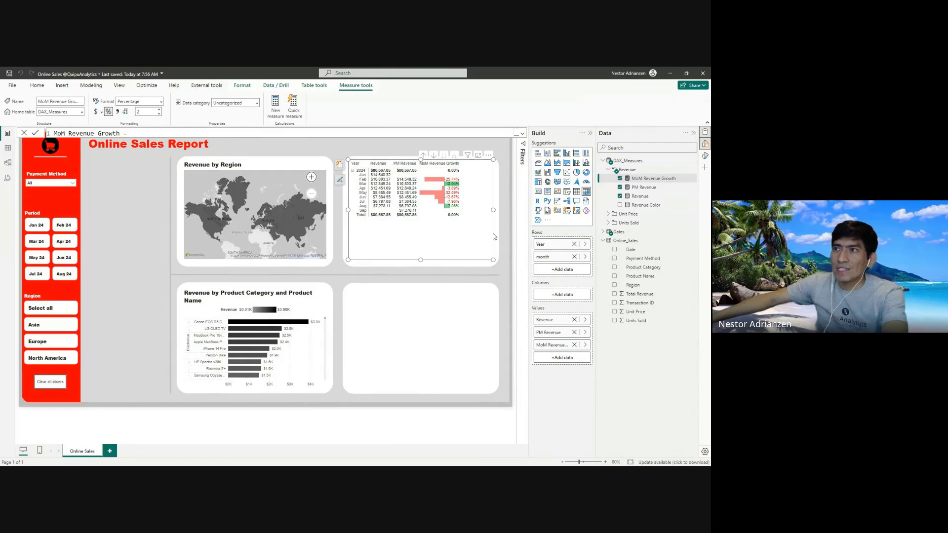
- Duplicate the revenue growth matrix and place the copy in the empty card below it
click(428, 261)
click(487, 181)
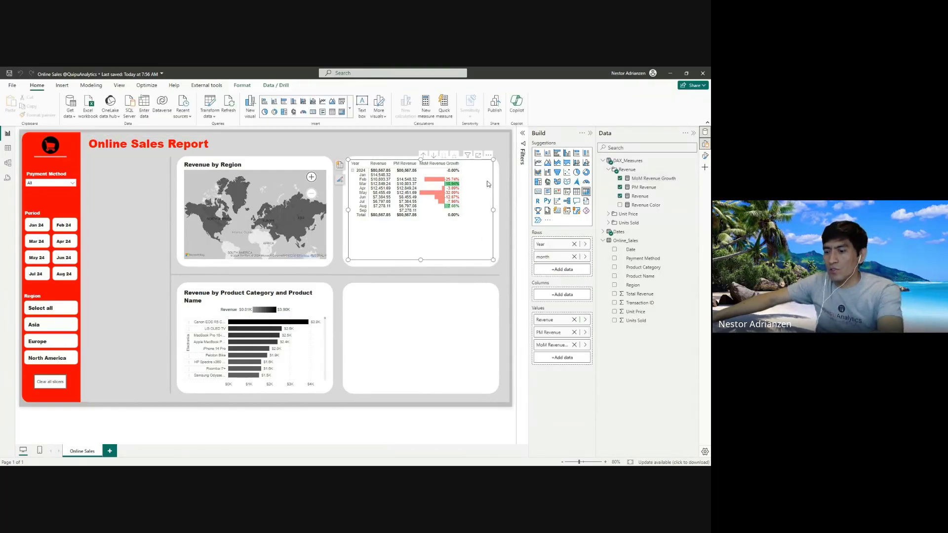
click(439, 320)
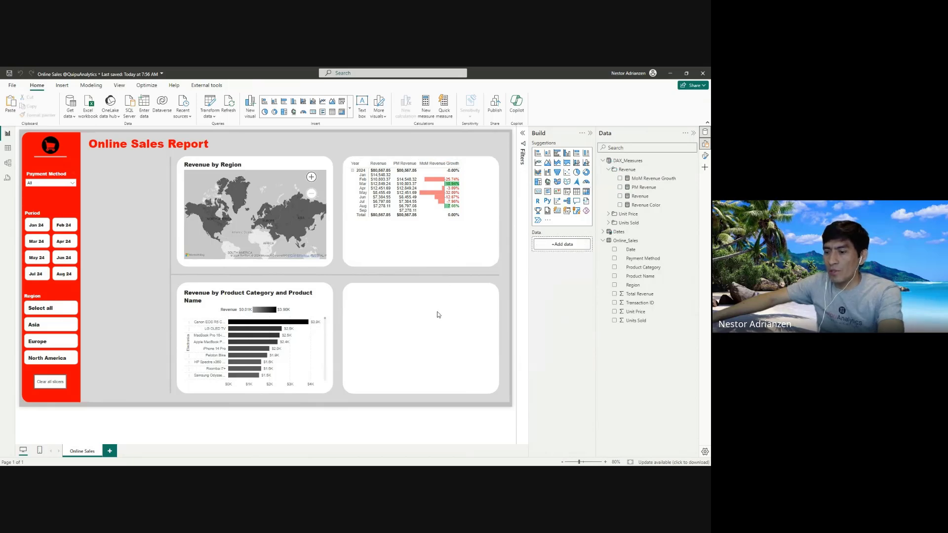
key(ctrl+v)
drag(472, 245, 471, 366)
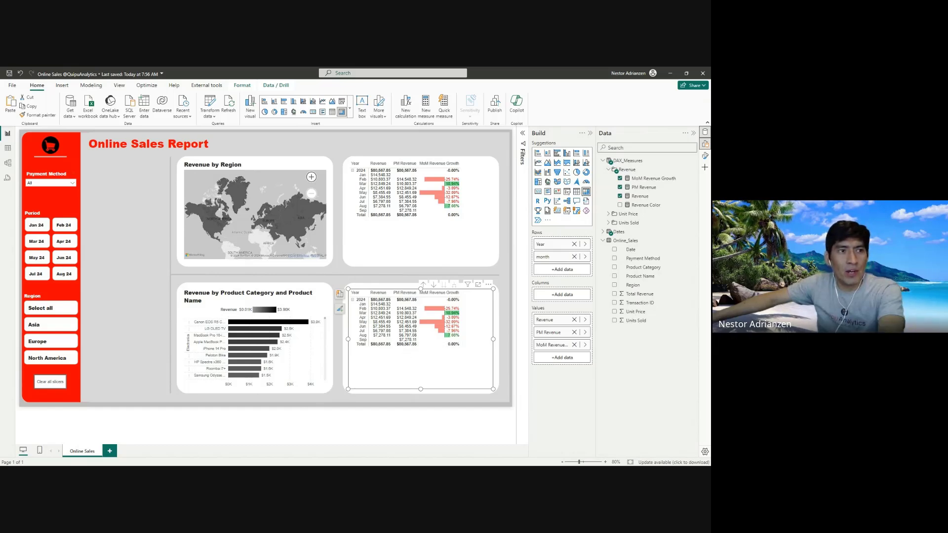
- Replace the copied matrix's values with Price per Unit, PM Unit Price and MoM Avg. Unit Price Growth, in that order
click(585, 319)
text(uni)
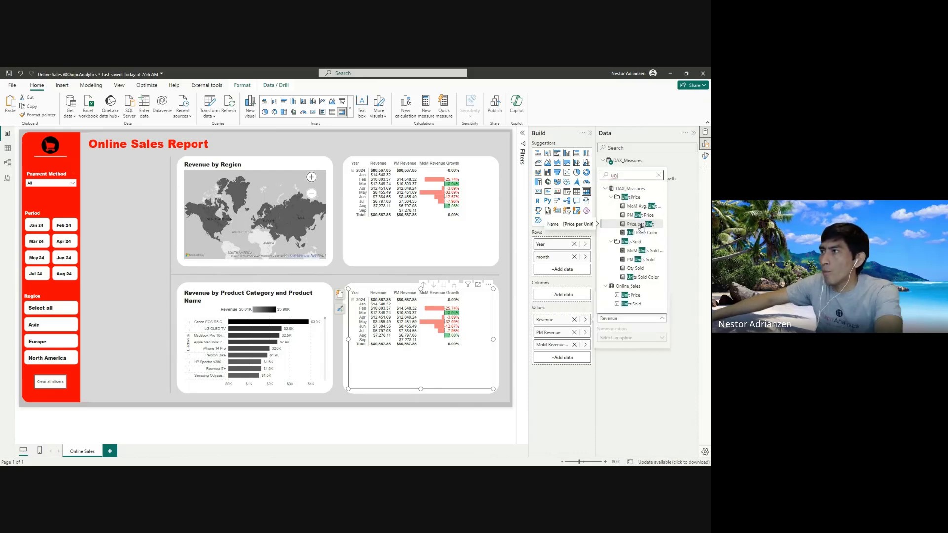
click(642, 225)
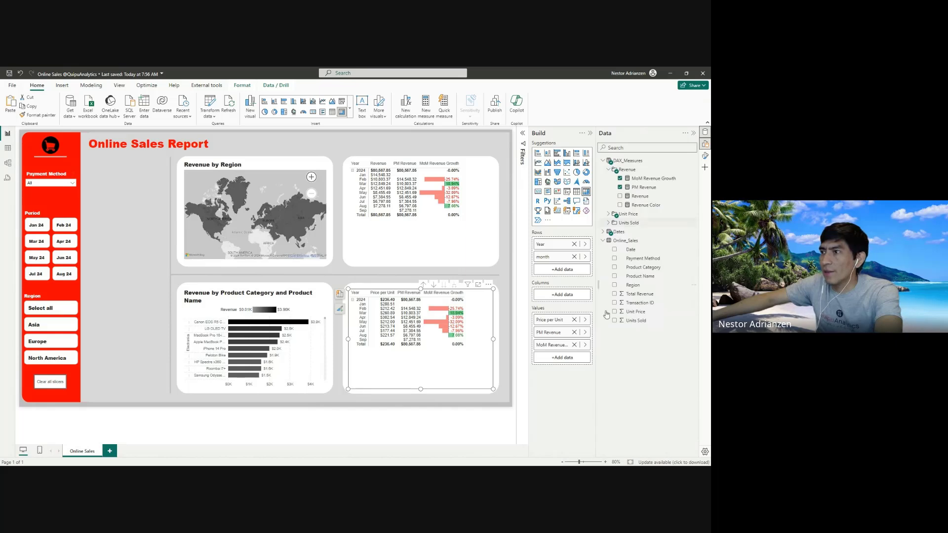
click(585, 332)
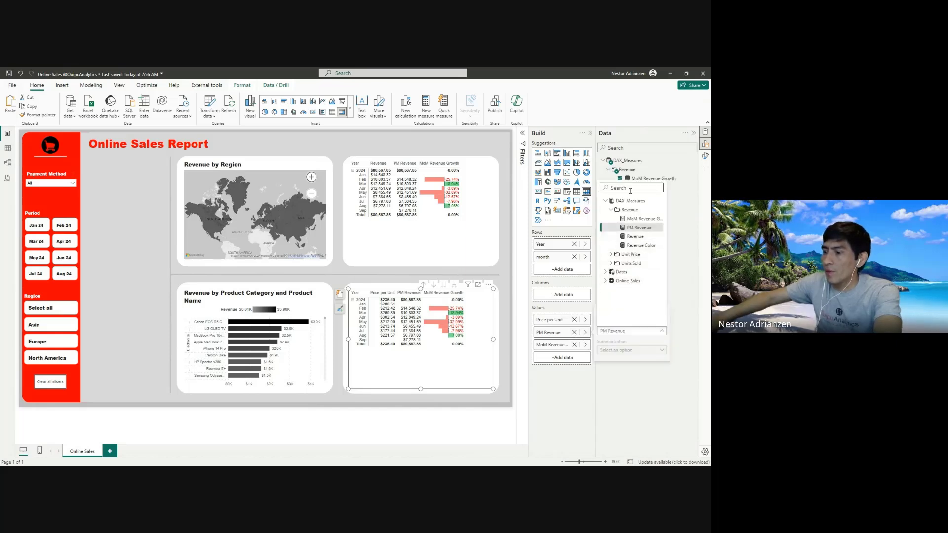
text(pm)
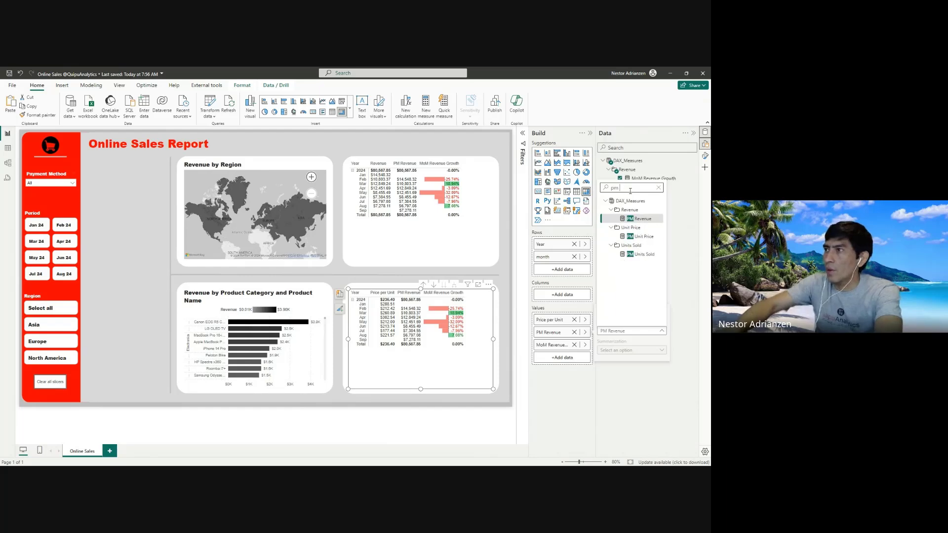
click(643, 237)
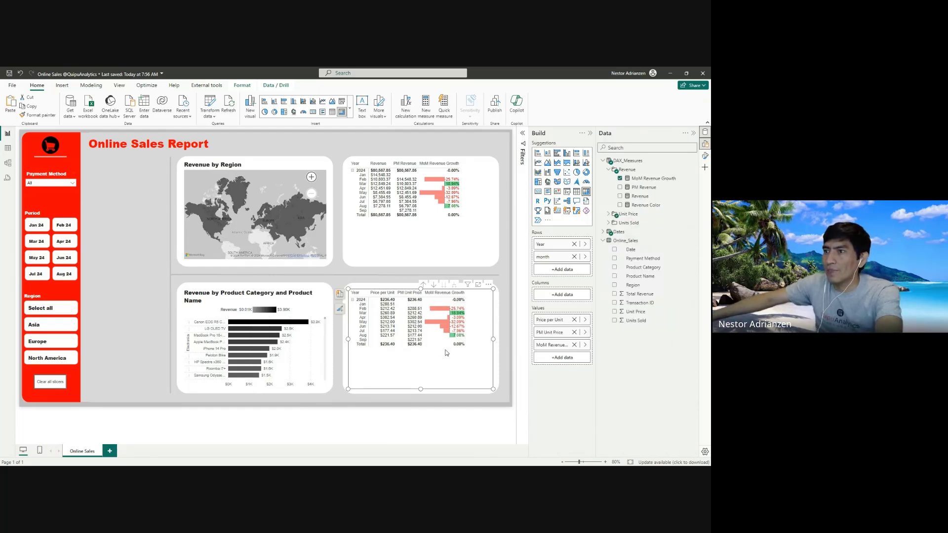
click(585, 345)
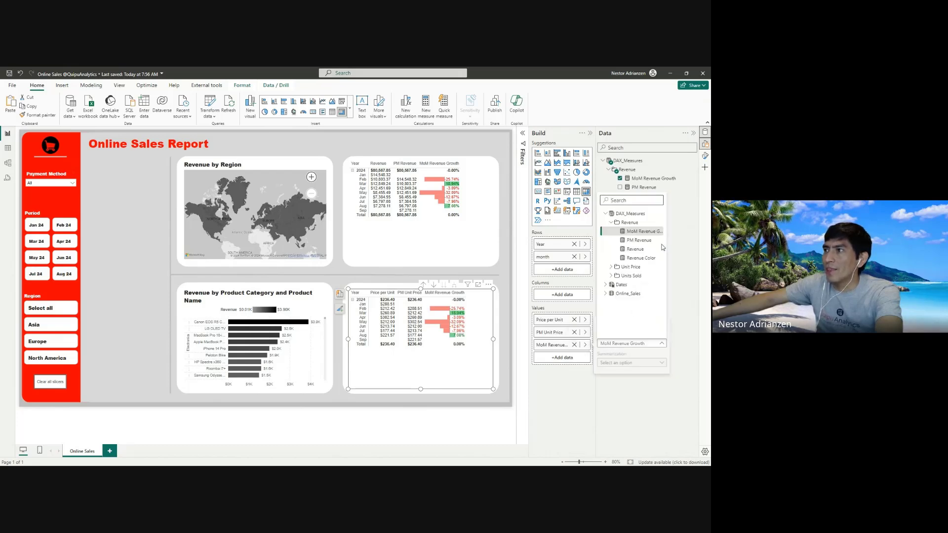
text(mom)
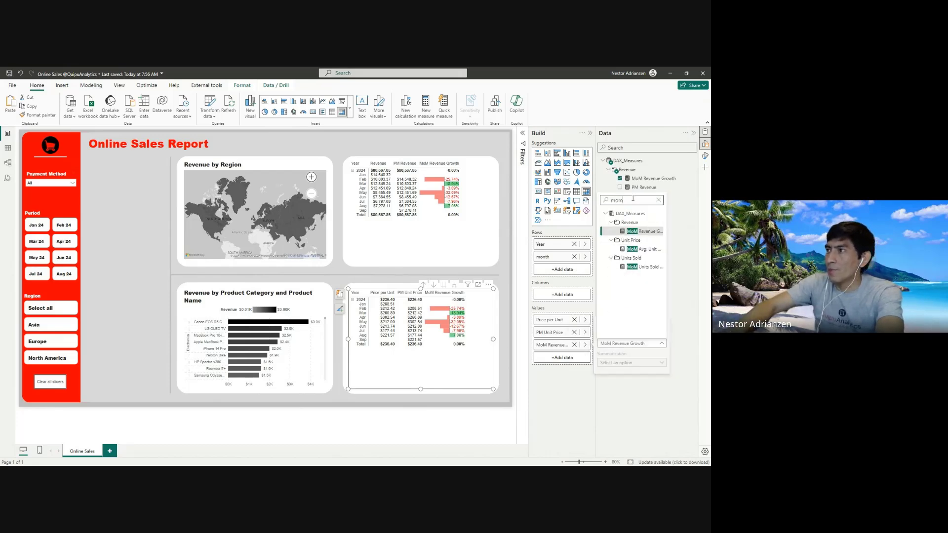
click(642, 249)
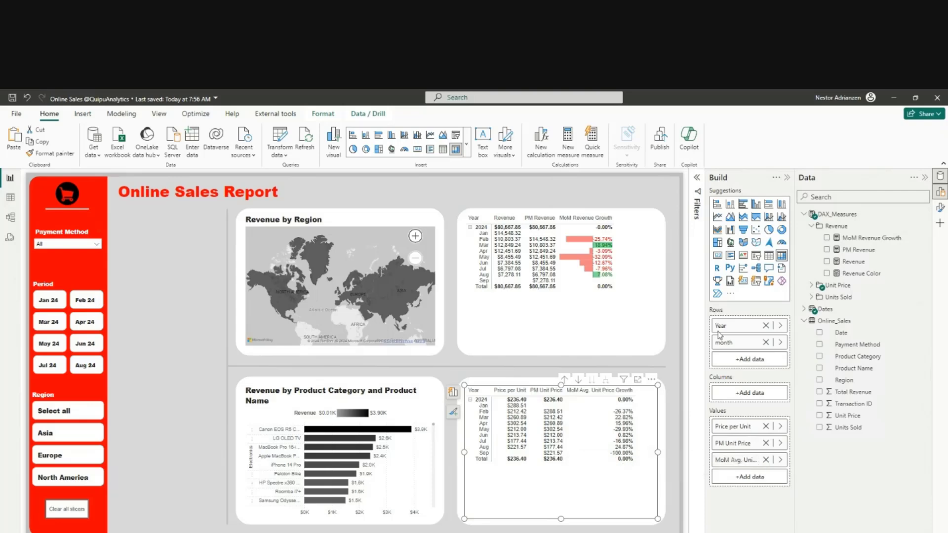
- Add conditional data bars to the lower matrix's MoM Avg. Unit Price Growth, green for positive and light red #F48383 for negative
right_click(741, 464)
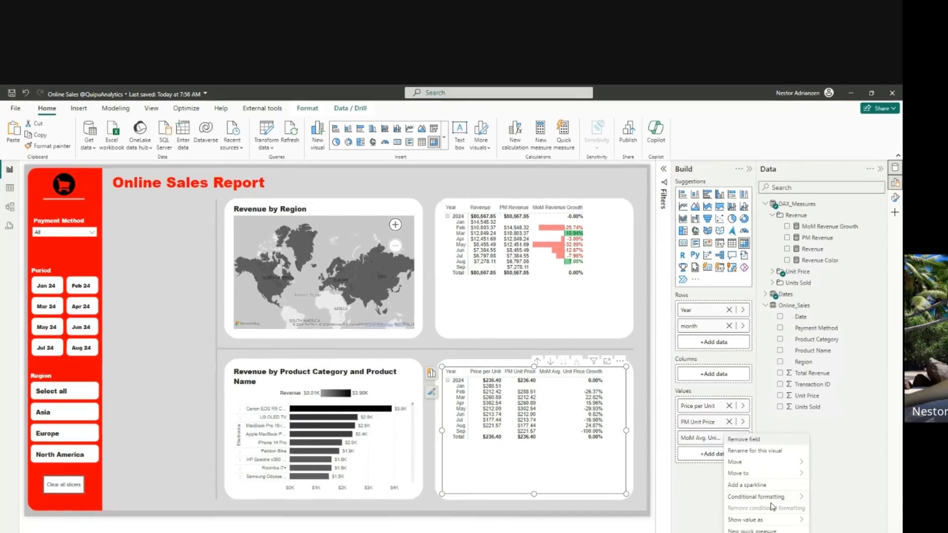
mouse_move(794, 522)
click(818, 514)
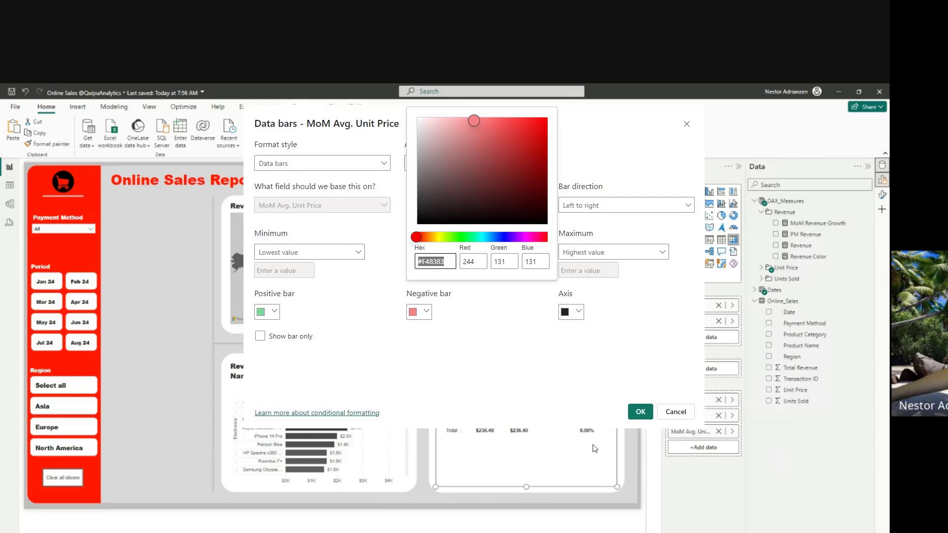
click(641, 412)
- Set the font color of MoM Avg. Unit Price Growth by field value, based on Unit Price Color and applied to values only
right_click(698, 433)
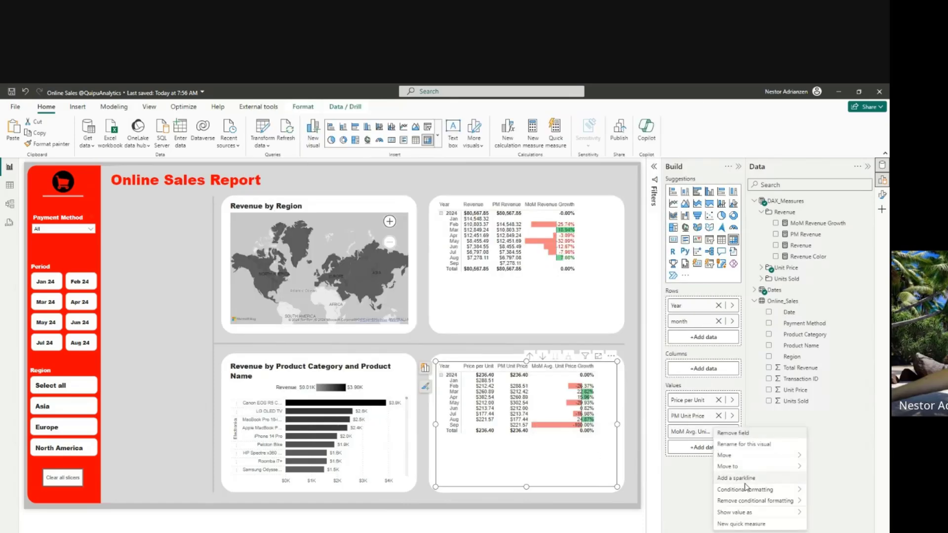
mouse_move(747, 488)
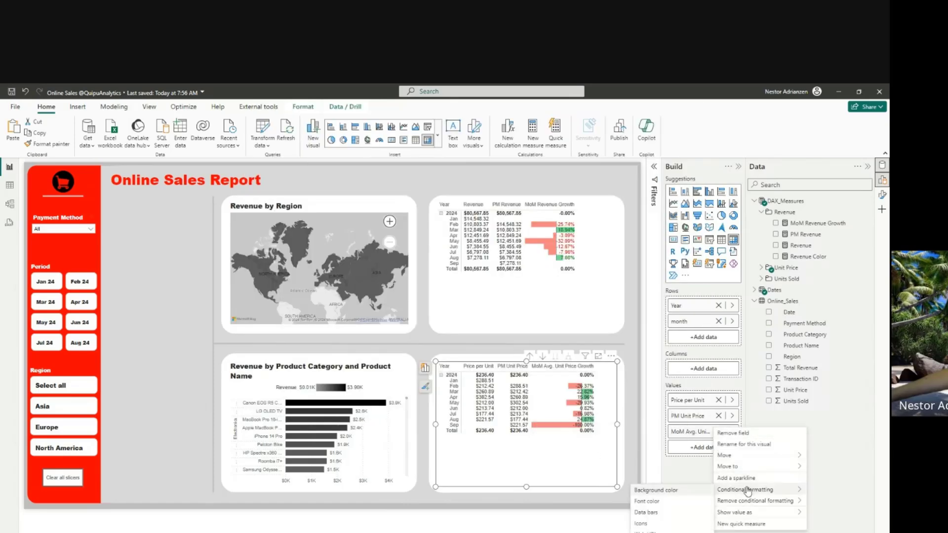
click(659, 503)
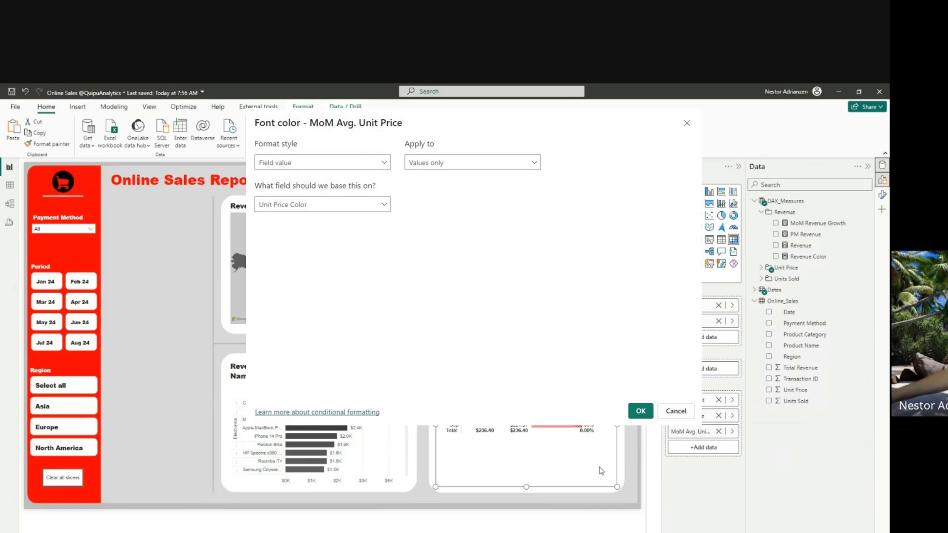
click(641, 411)
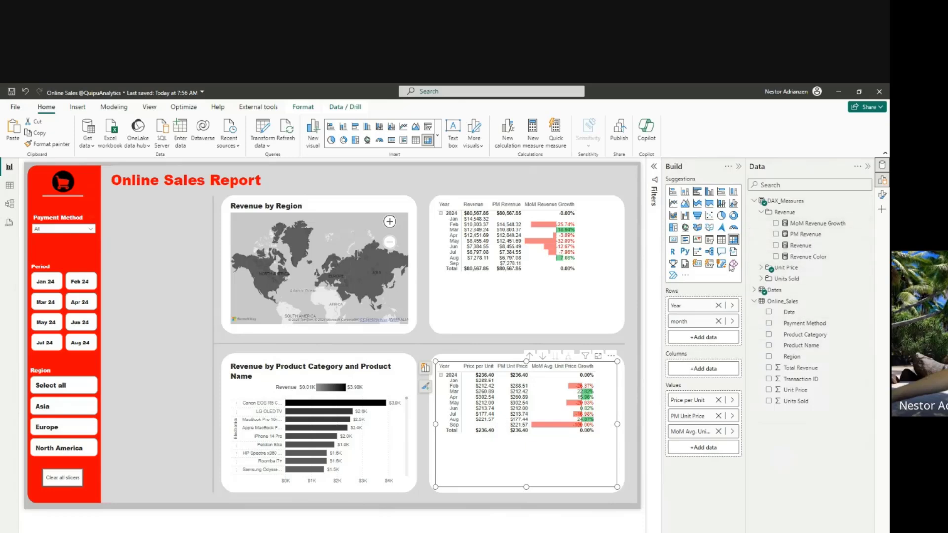
- Edit the MoM Avg. Unit Price Growth measure to return IF([Price per Unit]> 0, result, BLANK())
click(762, 213)
click(762, 223)
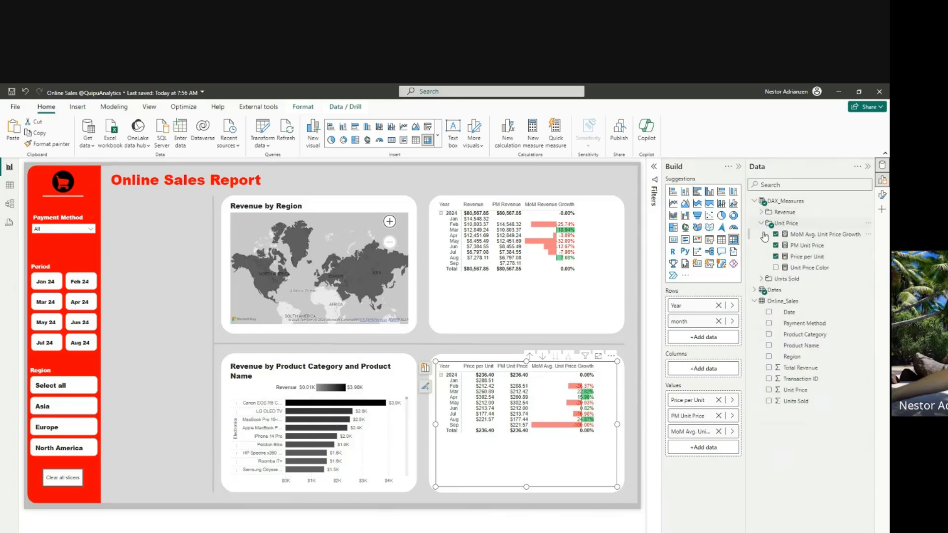
click(816, 236)
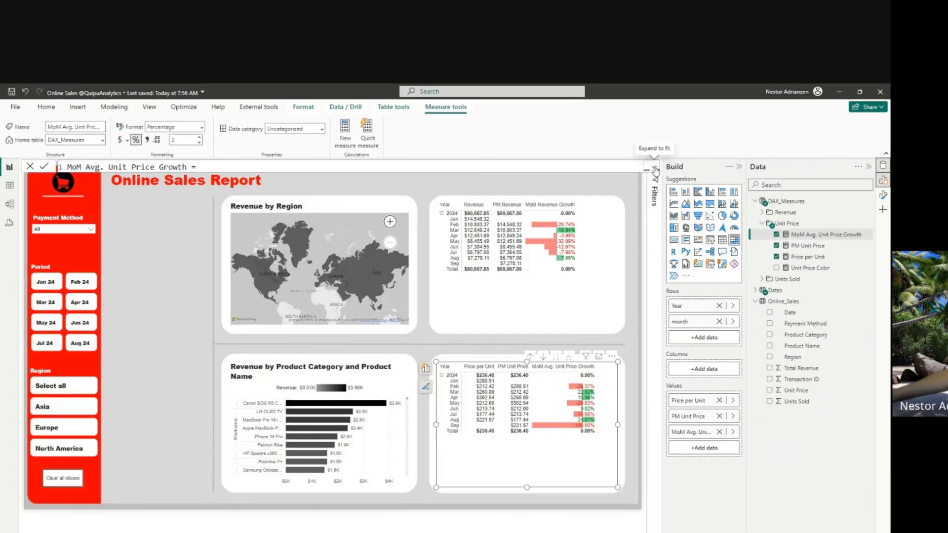
click(654, 161)
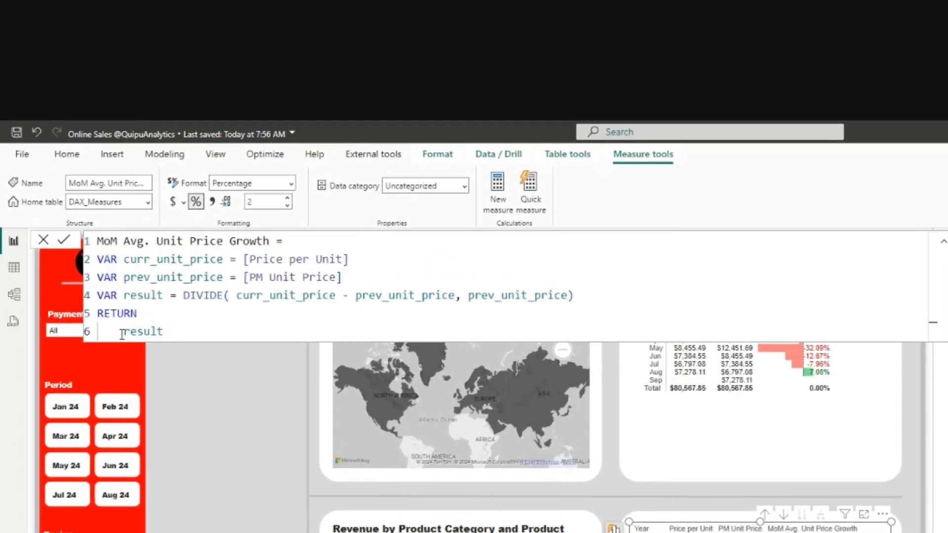
click(122, 332)
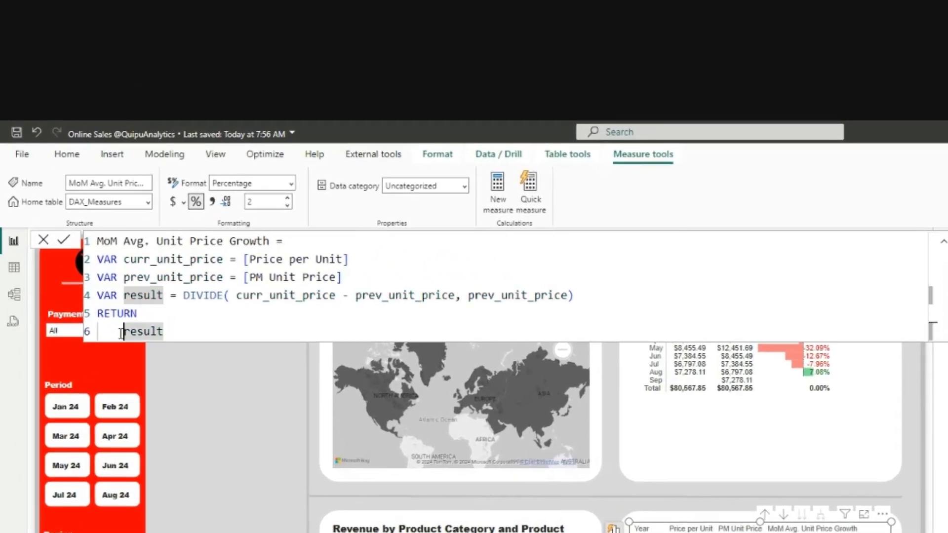
text(IF(uni)
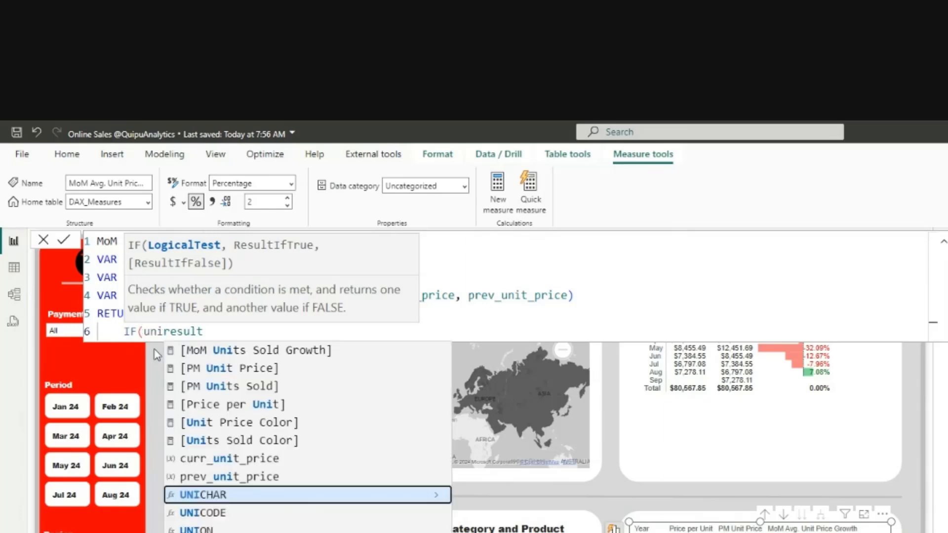
click(255, 406)
text(> 0)
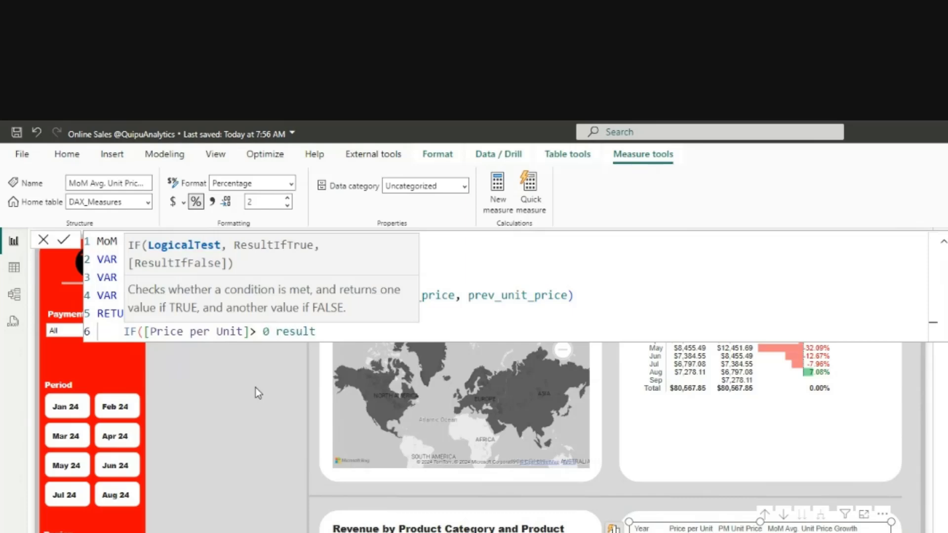
key(BackSpace)
text(,)
key(End)
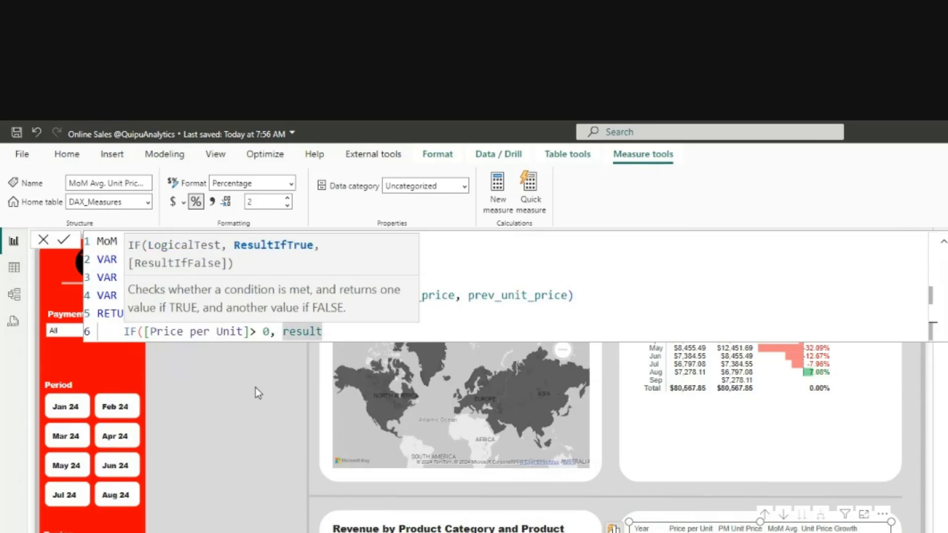
text(, bl)
key(Tab)
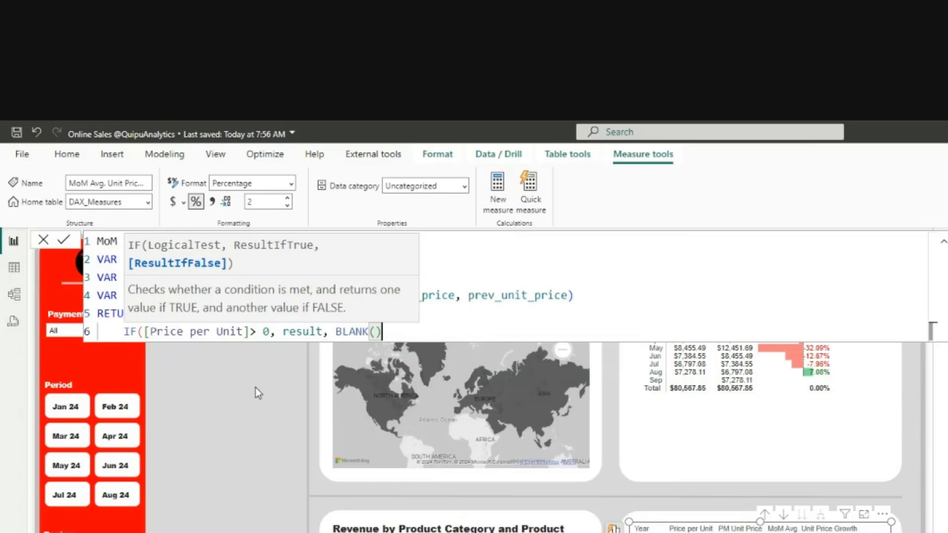
text(()))
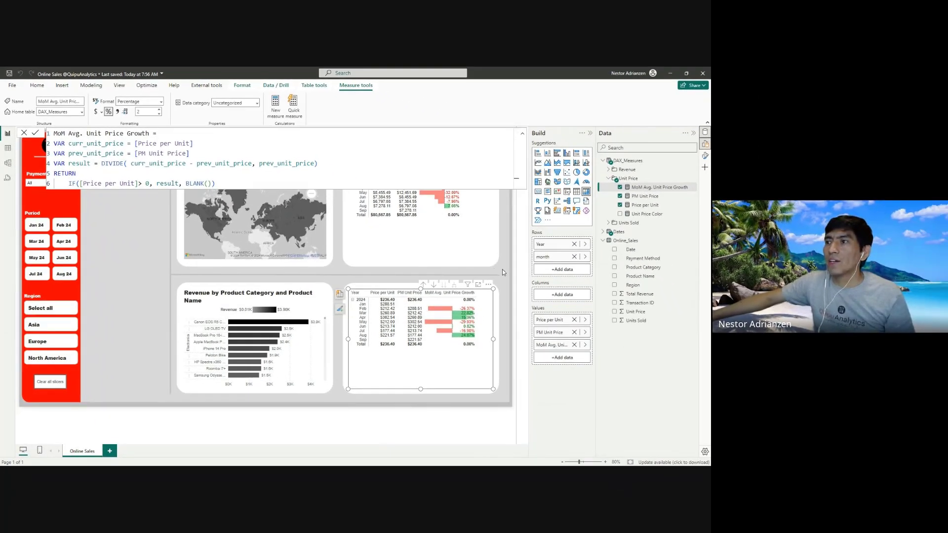
click(502, 269)
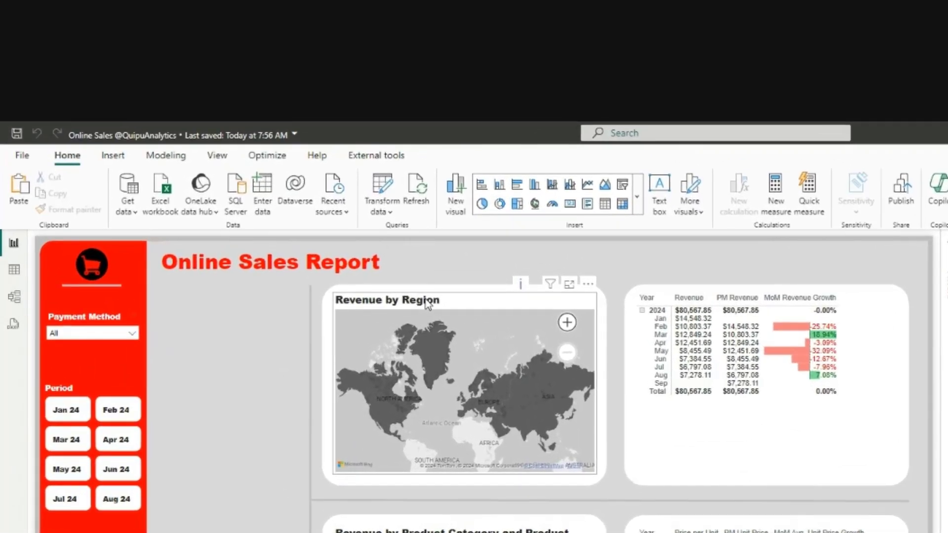
- Center the title of the Revenue by Region map horizontally
click(235, 167)
click(428, 302)
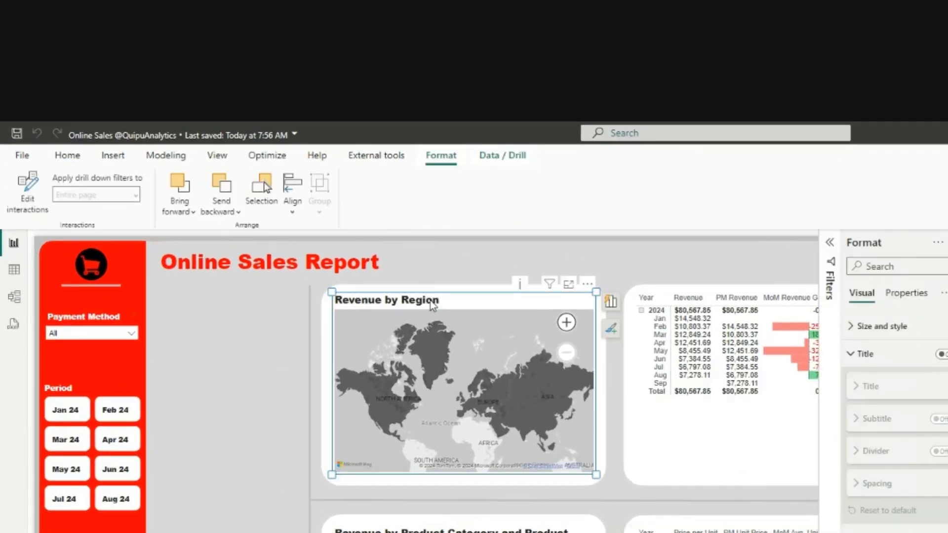
double_click(433, 300)
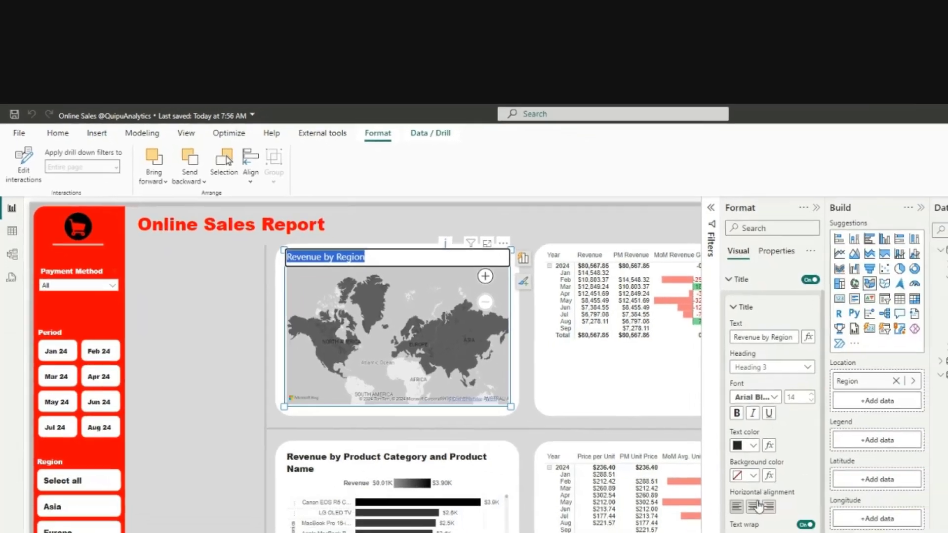
click(754, 509)
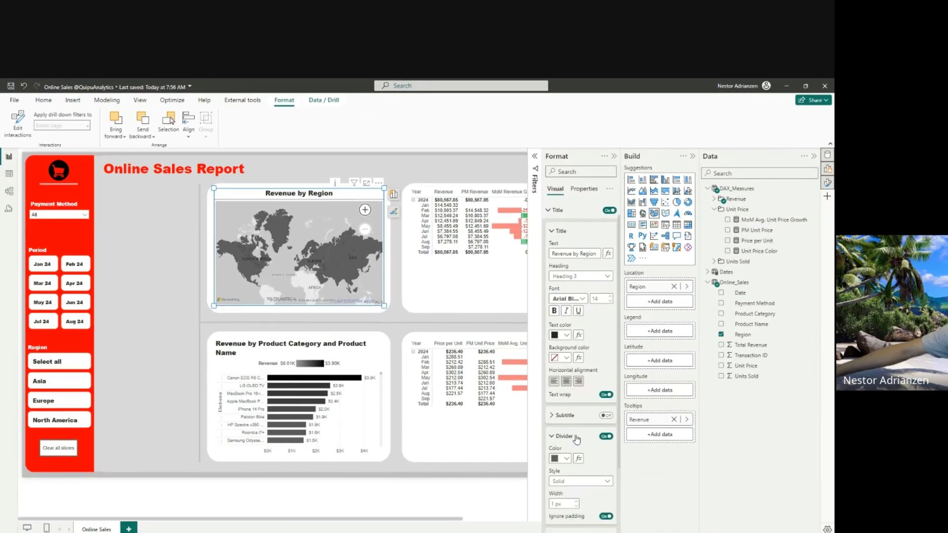
- Give the Revenue by Region map's title a light gray 2 px divider and increase the space between label and visual
scroll(714, 512, down, 3)
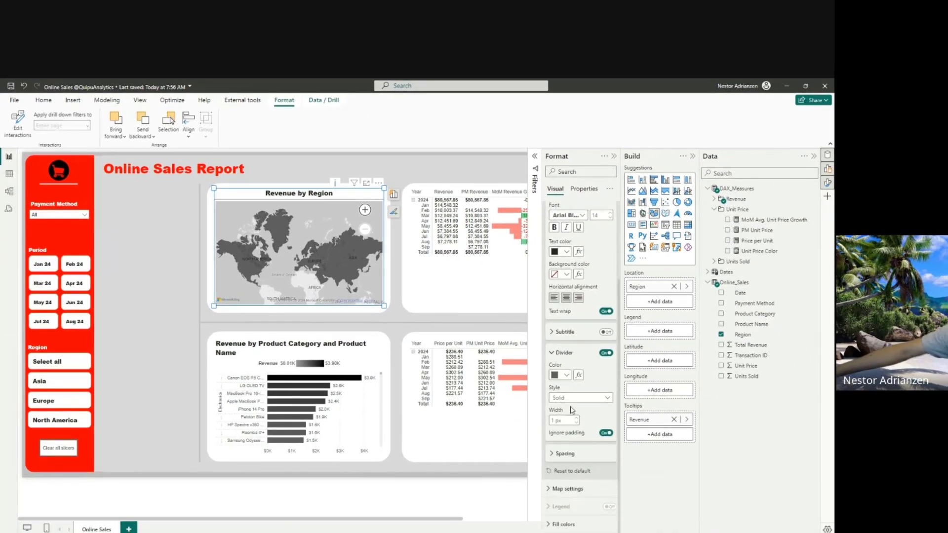
click(567, 377)
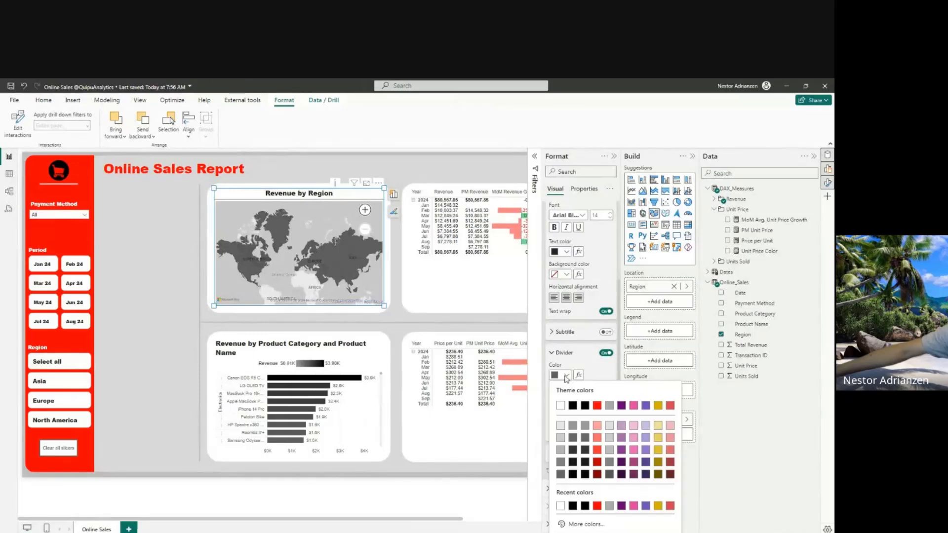
click(562, 426)
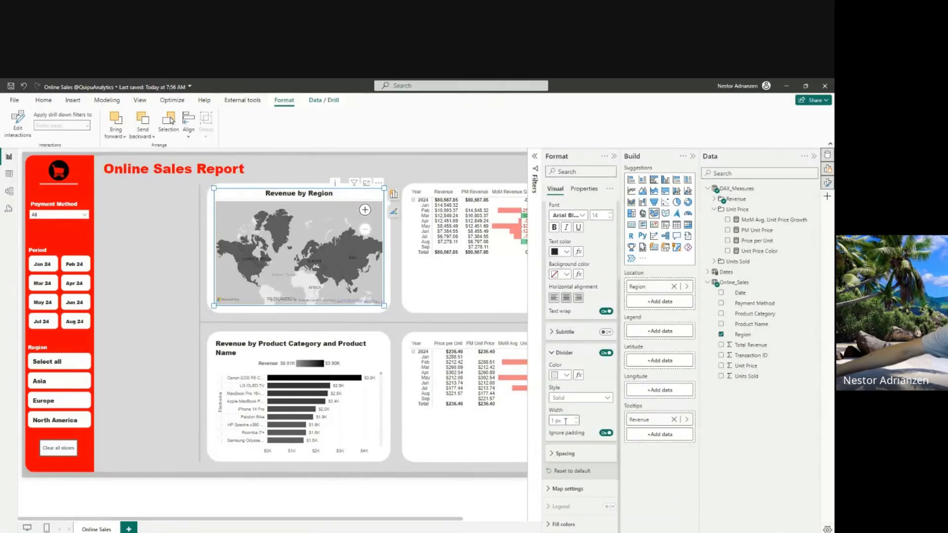
click(577, 421)
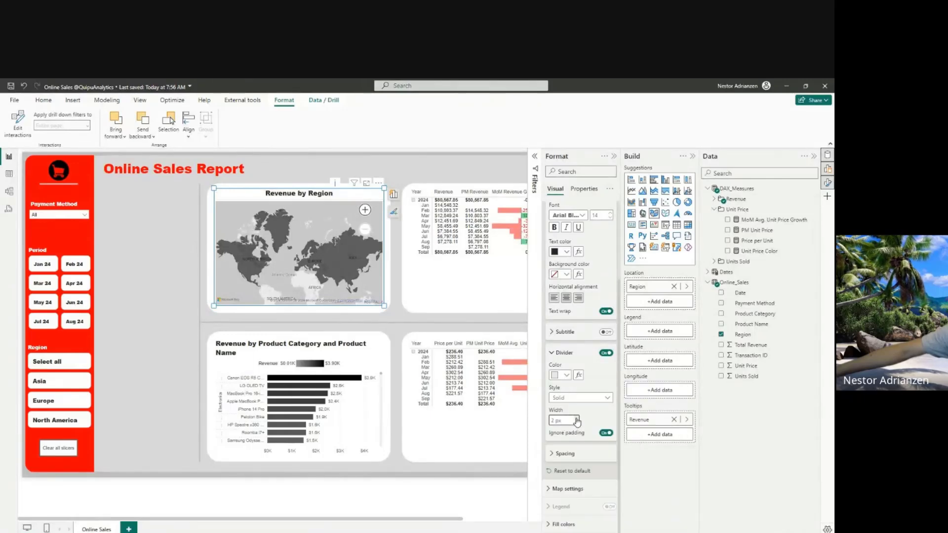
click(572, 455)
click(577, 486)
click(508, 317)
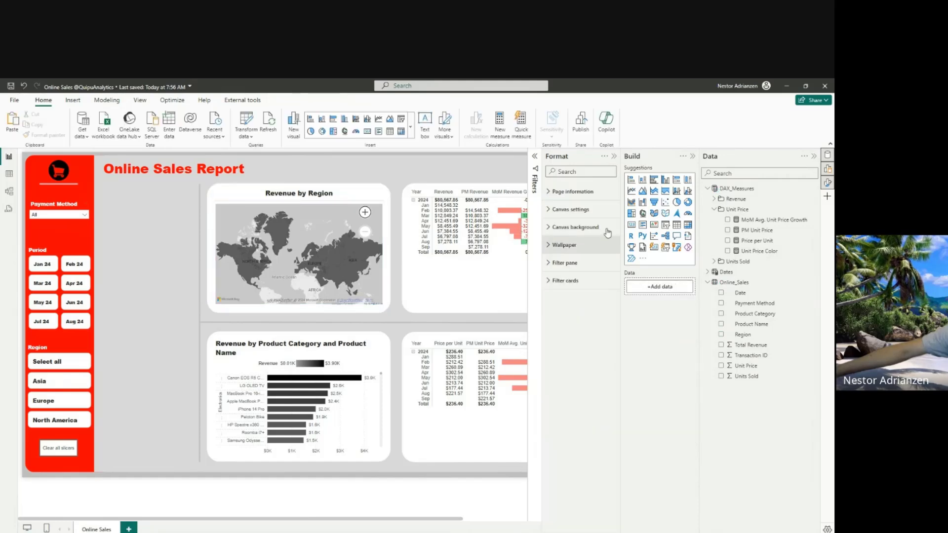
click(614, 156)
- Add the centered title "Current vs. Previous Month Revenue" to the revenue growth matrix
click(560, 202)
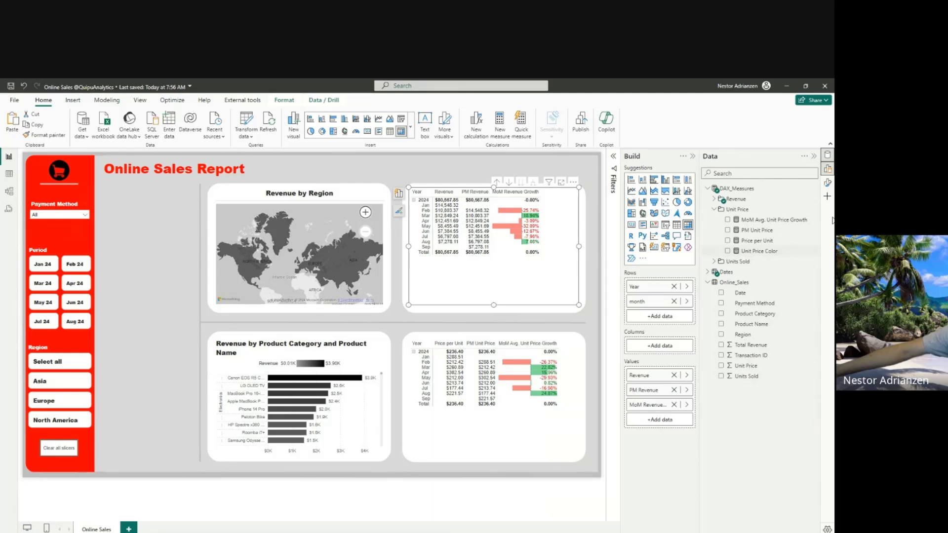
click(828, 182)
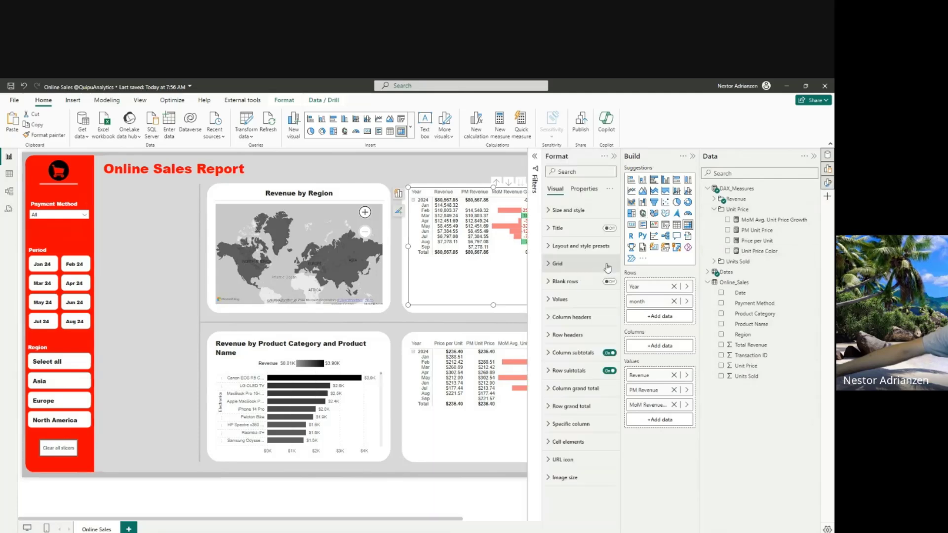
click(610, 228)
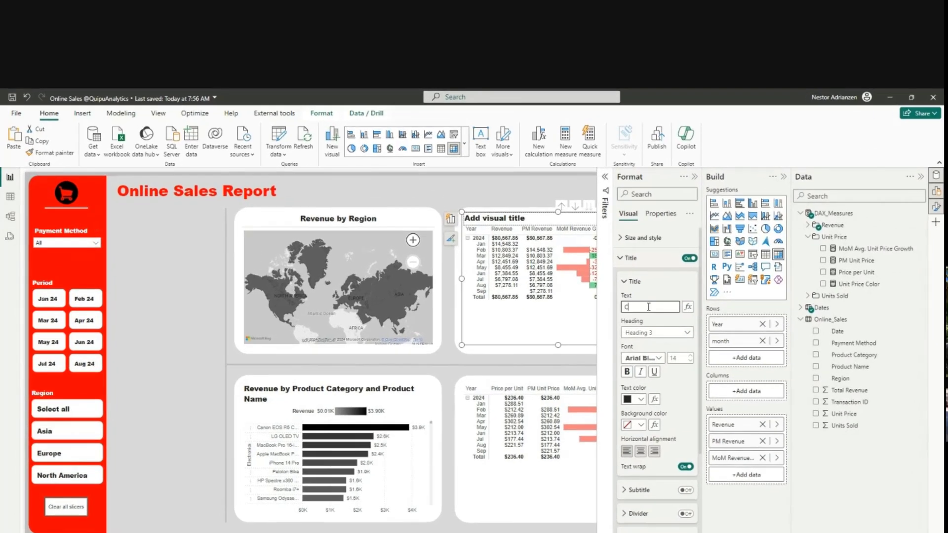
click(573, 271)
text(Current y)
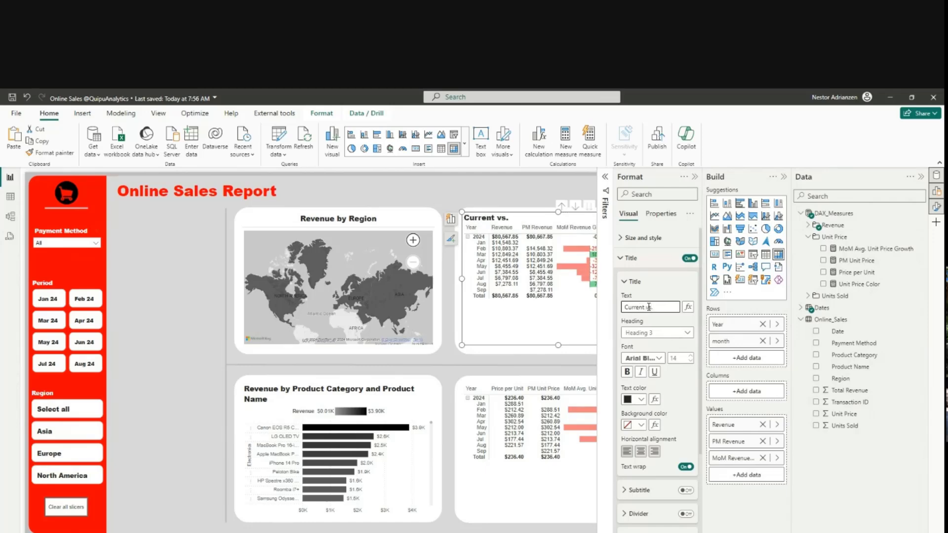
text(s. Previous Month Revenu)
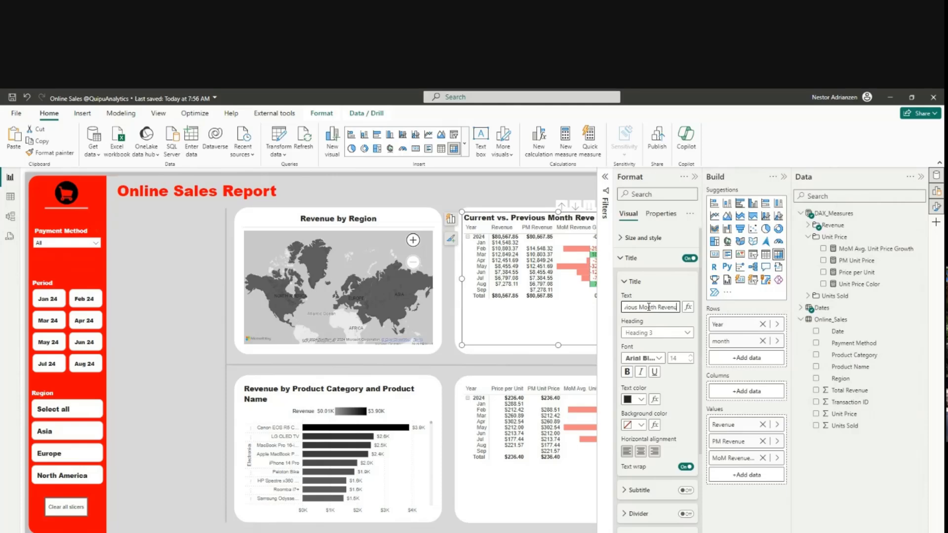
text(e)
click(641, 451)
- Add a light gray divider 2 px wide under the revenue growth matrix's title
scroll(683, 438, down, 4)
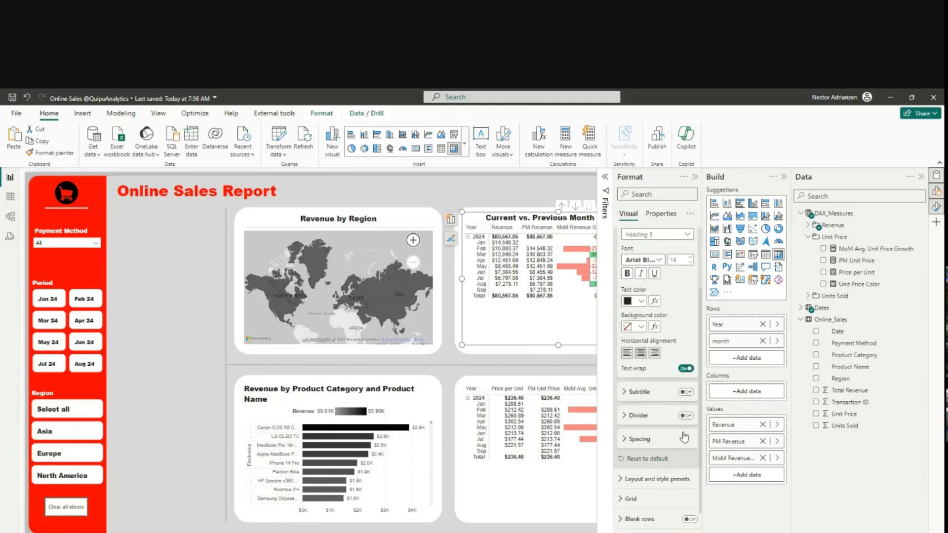
click(685, 415)
click(652, 418)
scroll(654, 432, down, 1)
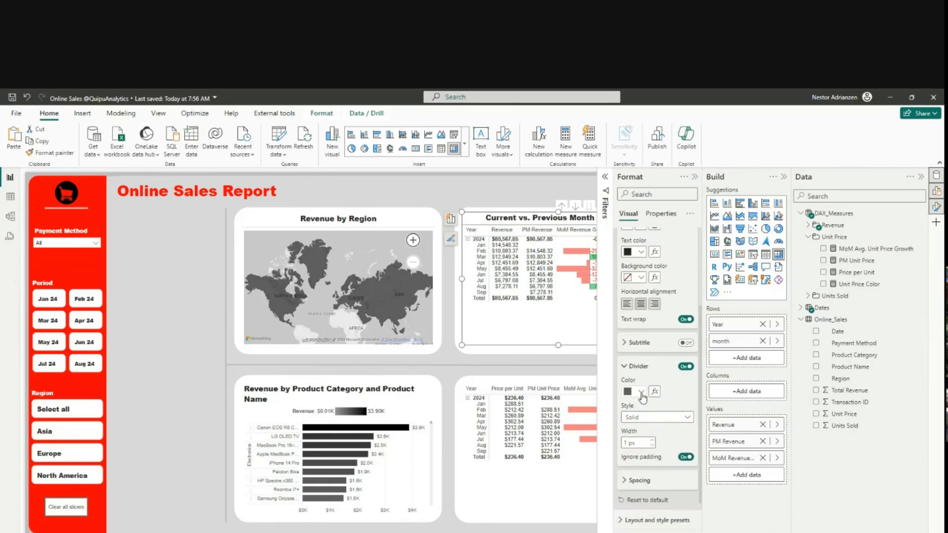
click(642, 392)
click(639, 444)
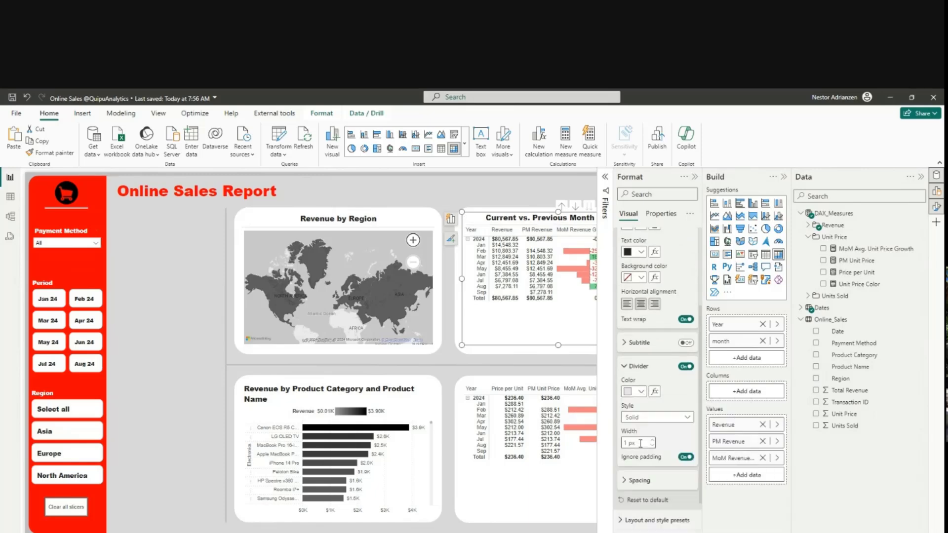
scroll(644, 405, down, 4)
click(651, 343)
- Set the title spacing of the revenue growth matrix to 7 px
click(653, 383)
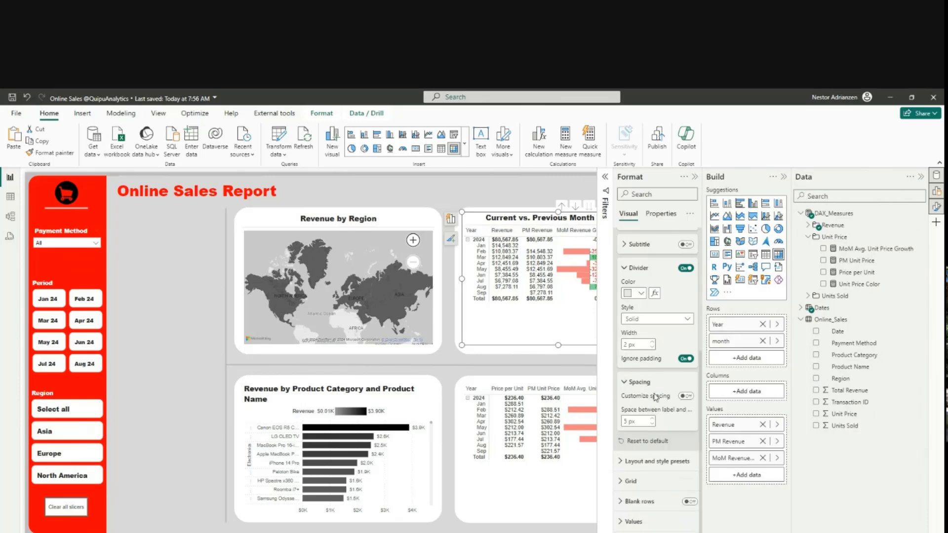
click(653, 418)
click(652, 419)
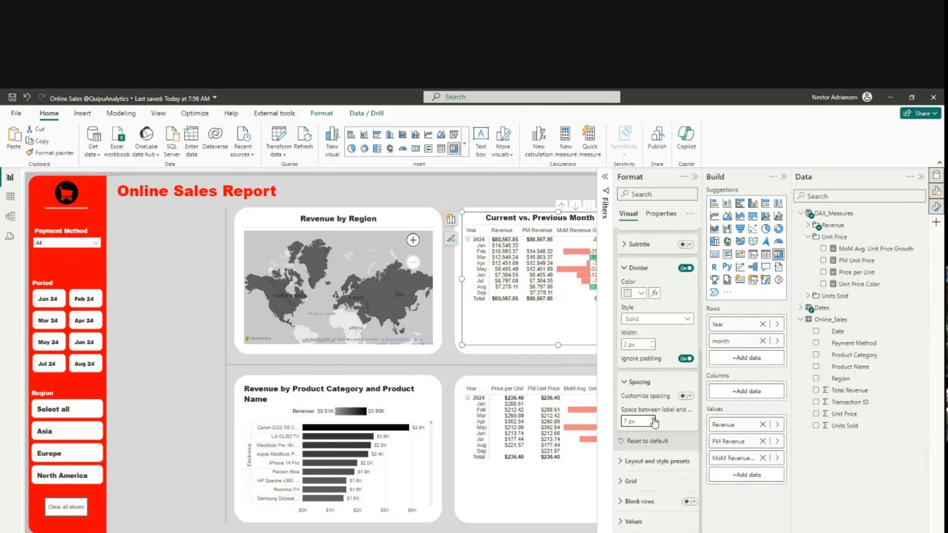
click(565, 351)
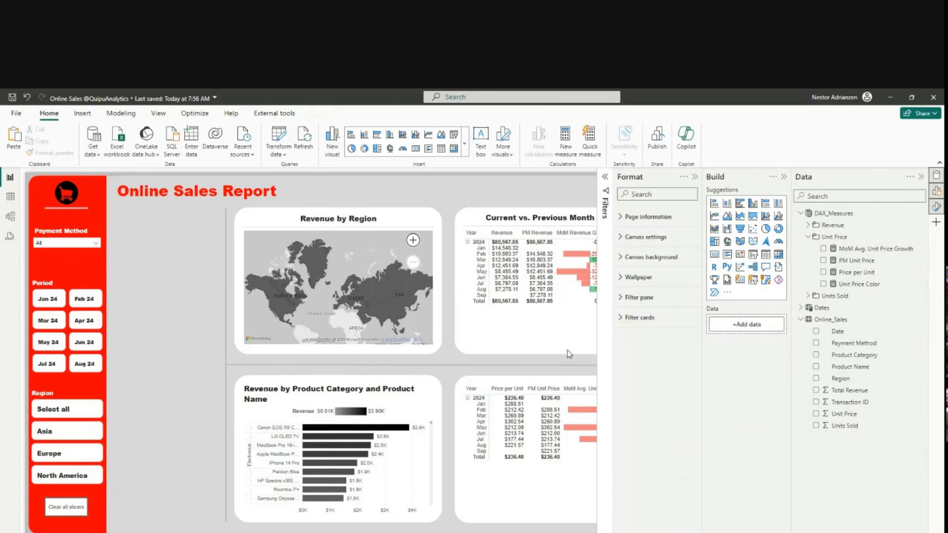
click(695, 176)
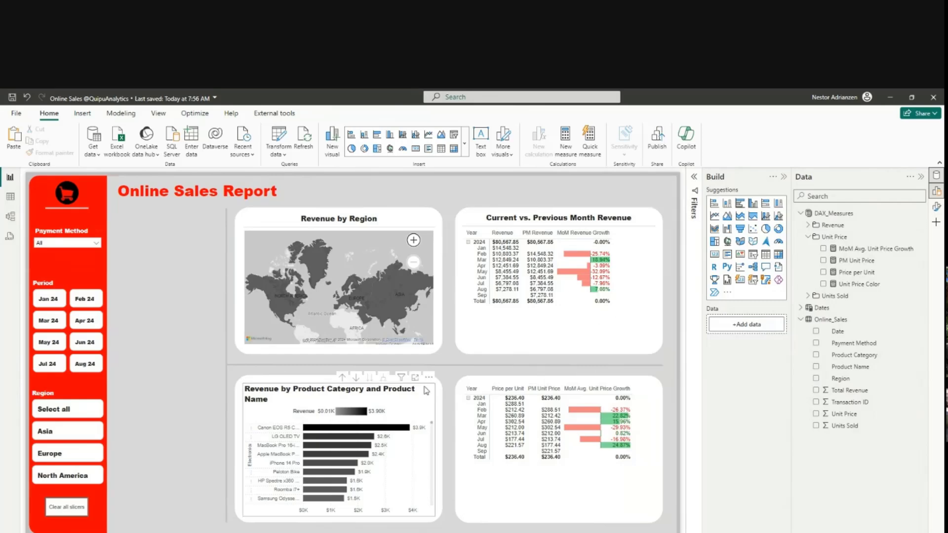
- Shorten the bar chart's title to "Revenue by Product Category and Name"
click(403, 392)
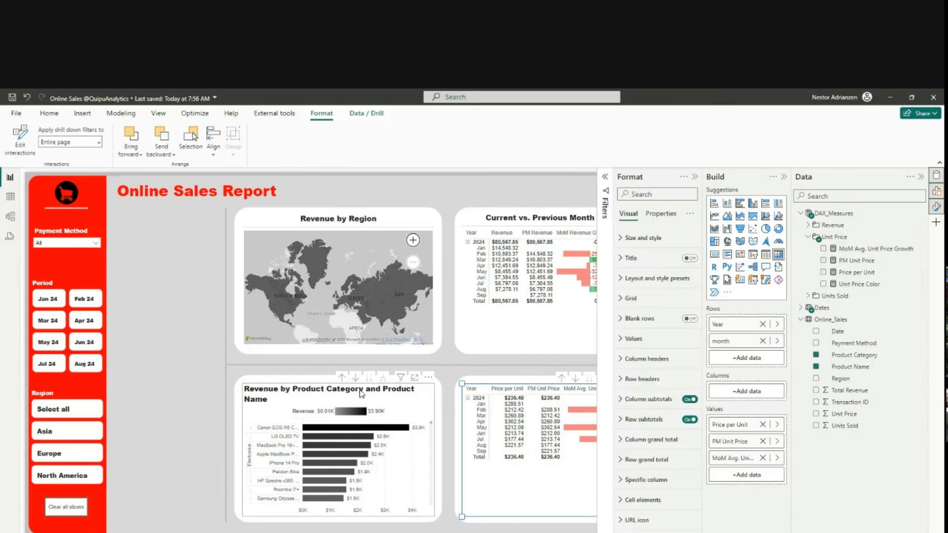
double_click(319, 393)
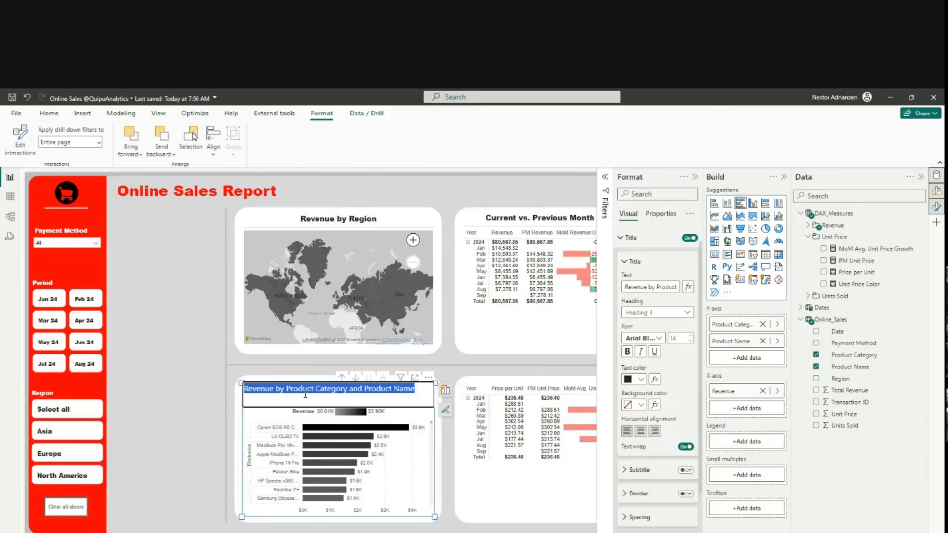
click(365, 389)
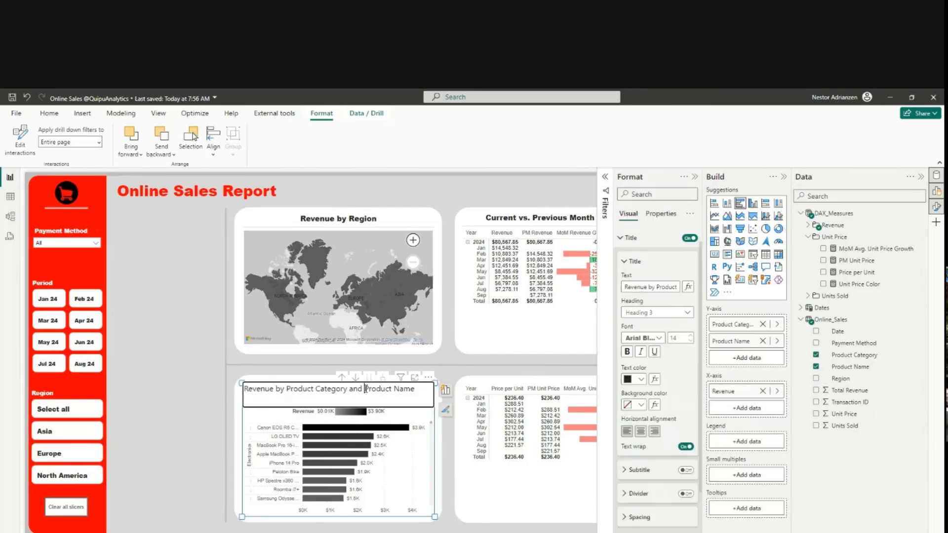
drag(365, 390, 395, 388)
key(BackSpace)
double_click(401, 389)
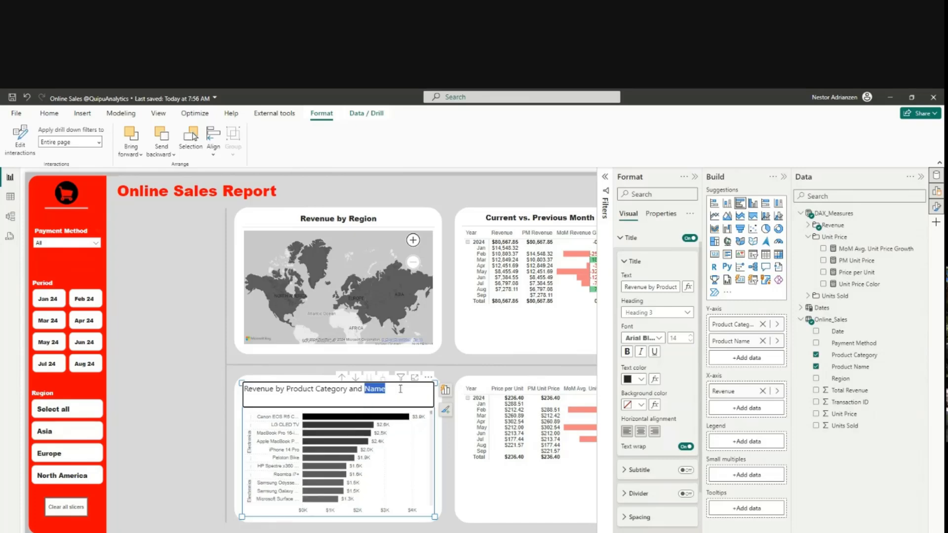
key(Escape)
click(376, 390)
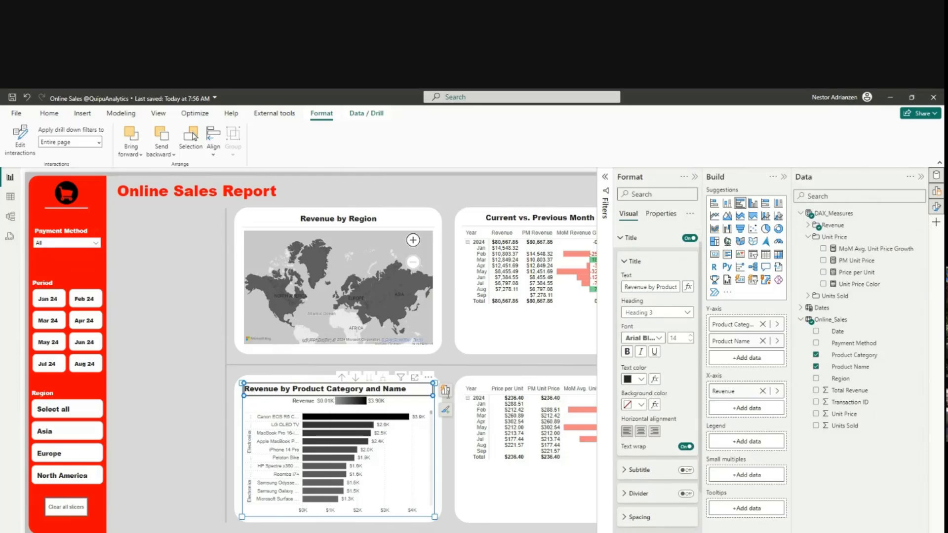
- Center the bar chart's title and add a light gray divider 2 px wide under it with 8 px title spacing
click(642, 431)
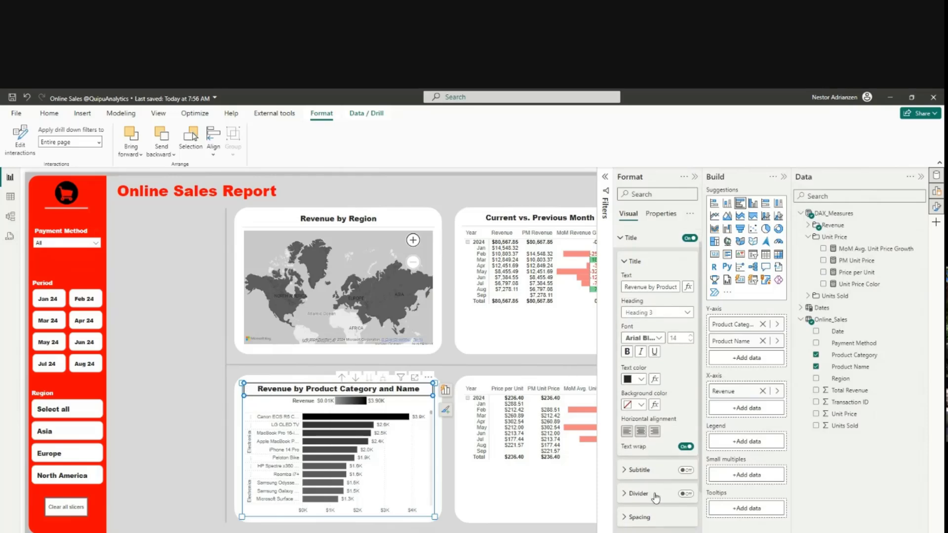
click(686, 495)
scroll(649, 493, down, 3)
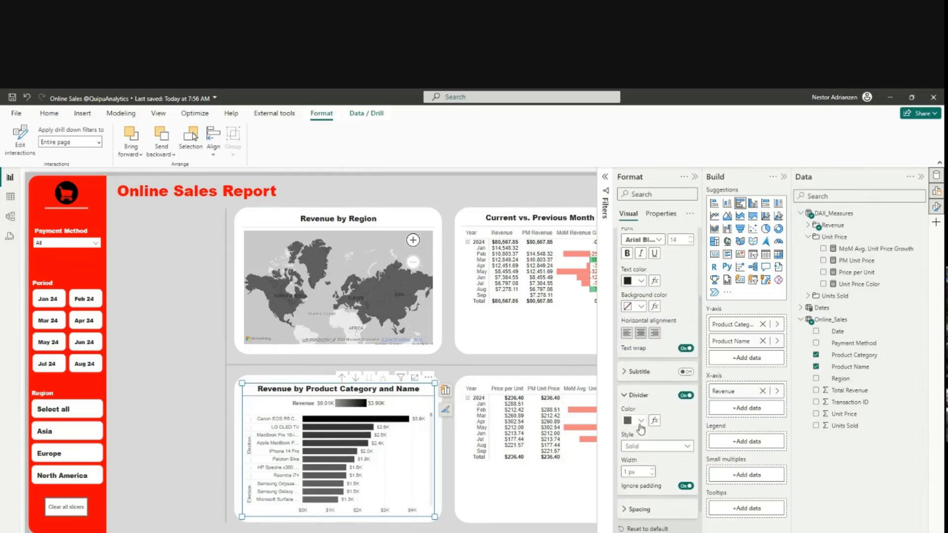
click(640, 421)
click(635, 477)
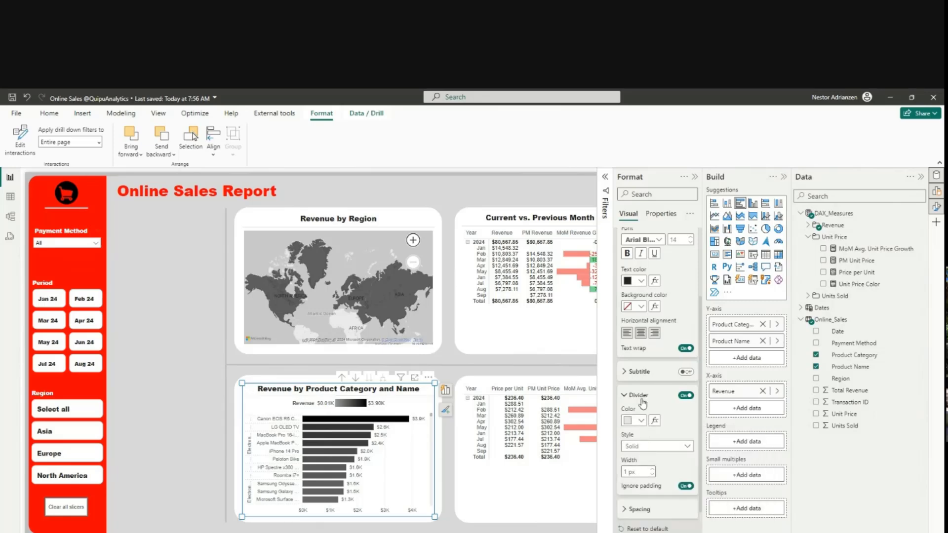
click(652, 470)
click(639, 510)
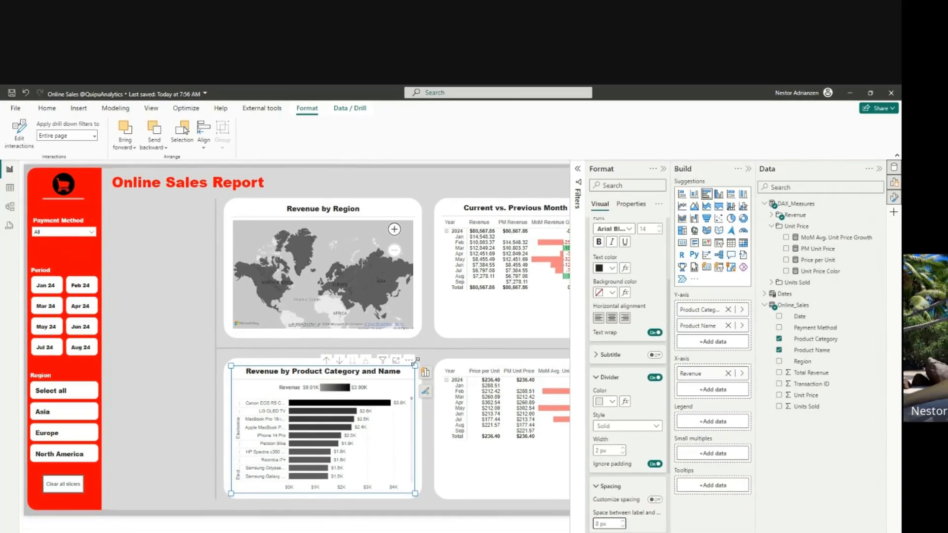
- Add the centered title "Current vs. Previous Month Unit Price" to the unit price growth matrix
click(448, 372)
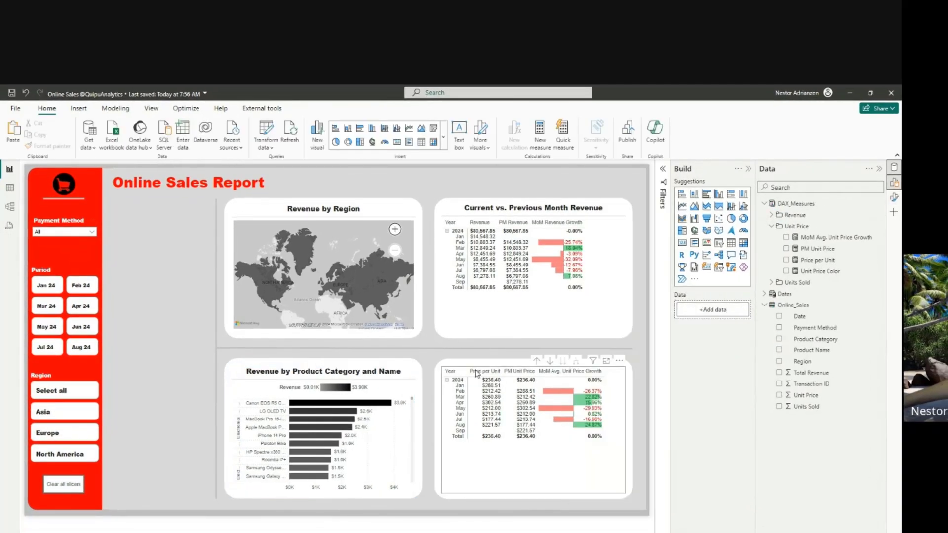
click(508, 371)
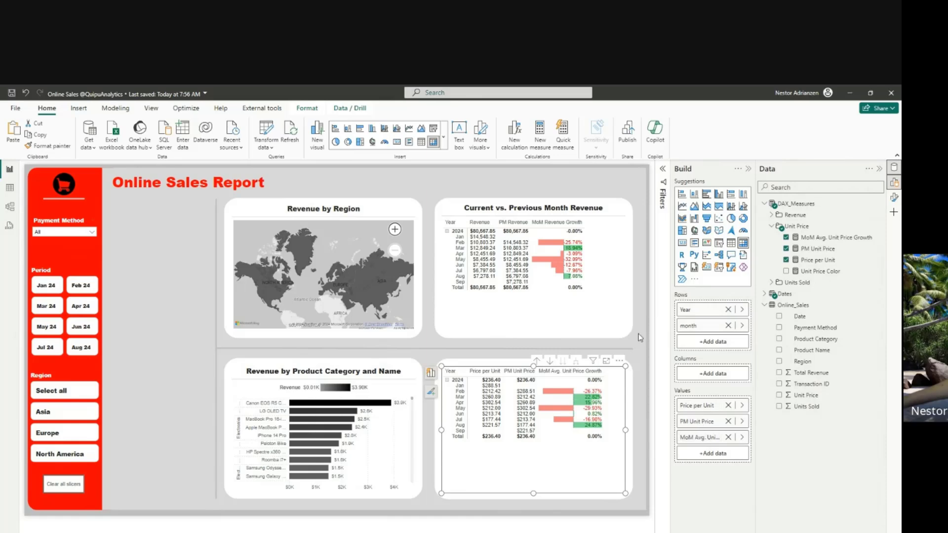
click(894, 197)
click(658, 246)
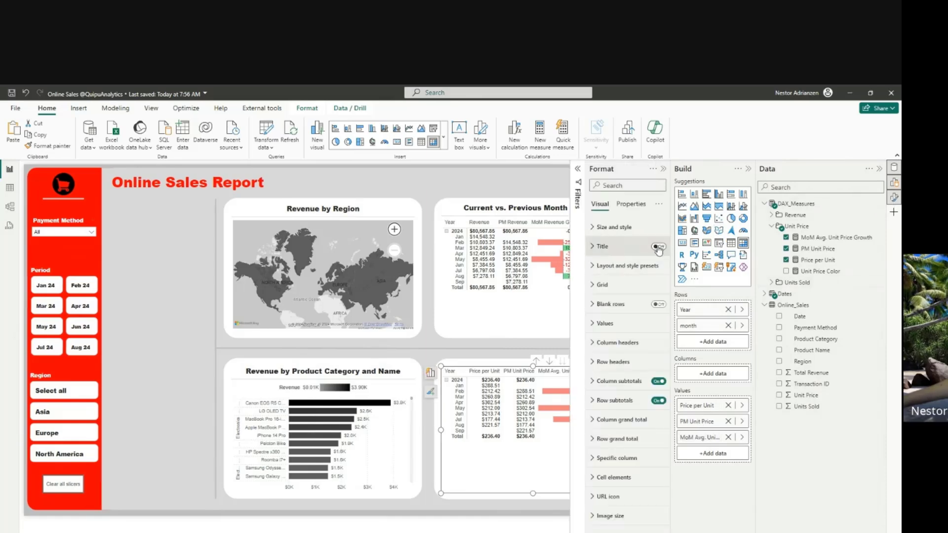
click(615, 246)
click(625, 293)
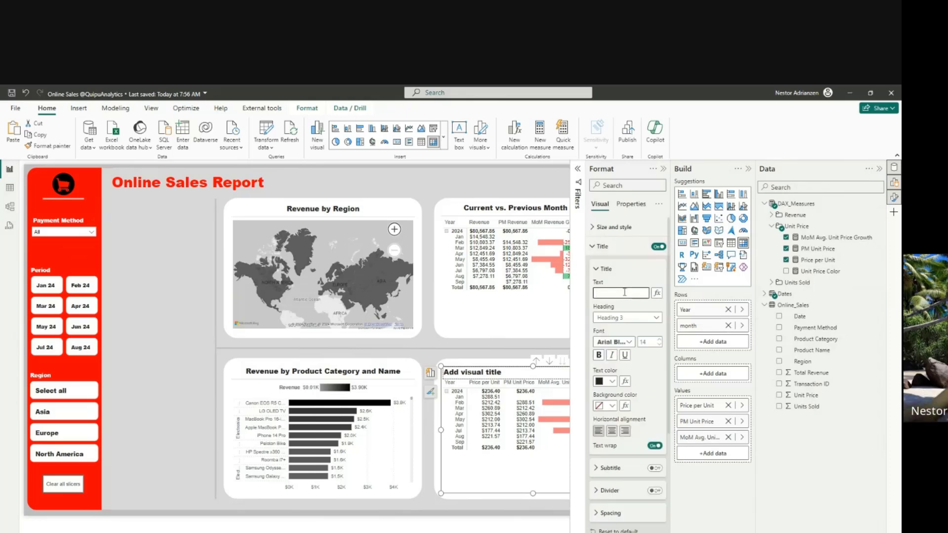
text(Current)
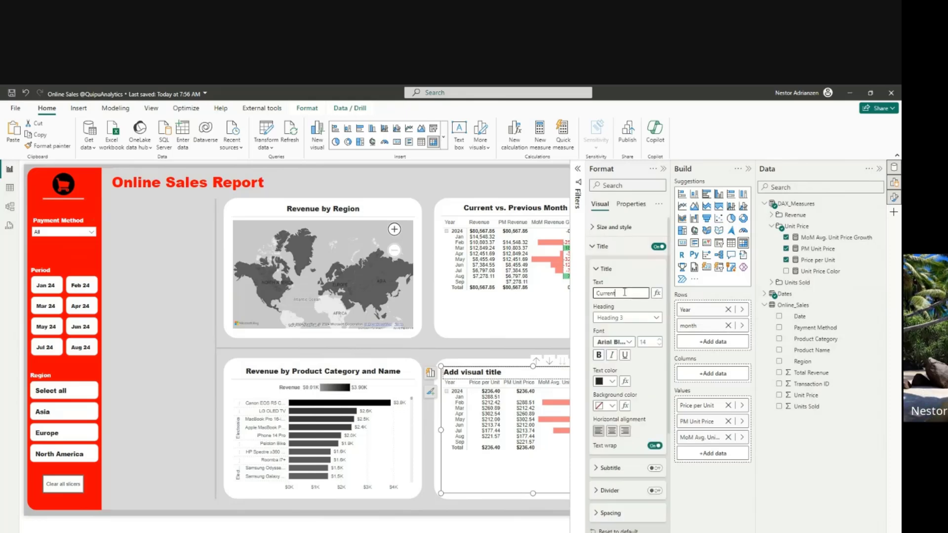
text( vs.)
text( Previou)
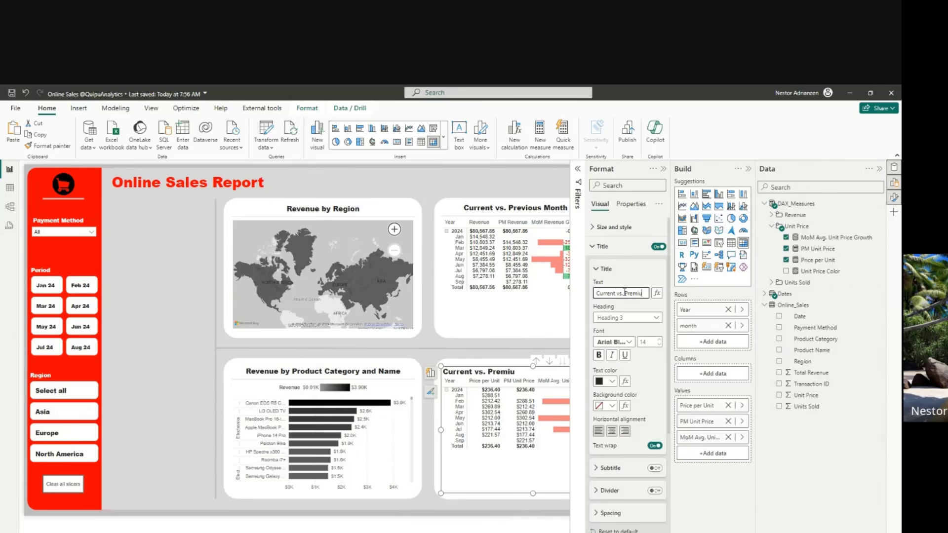
text(s Month Unit Price)
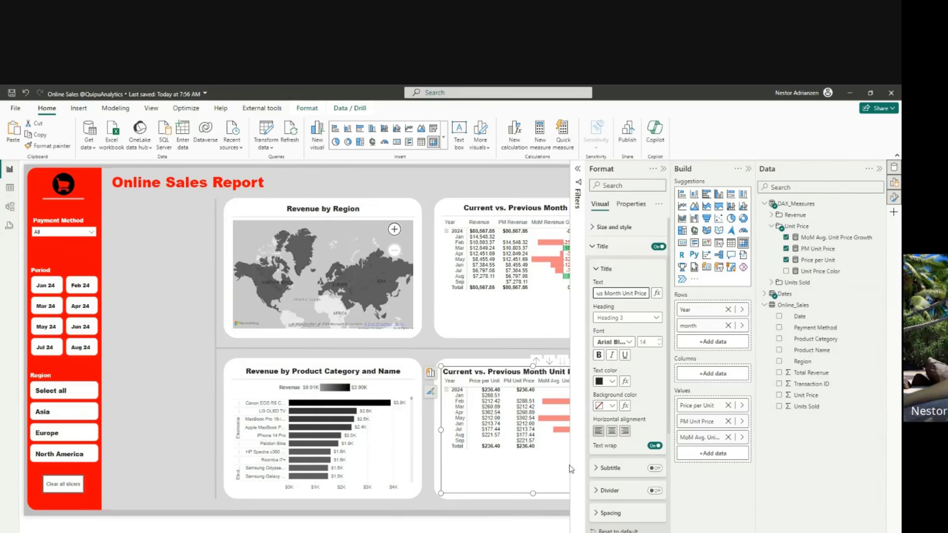
click(612, 432)
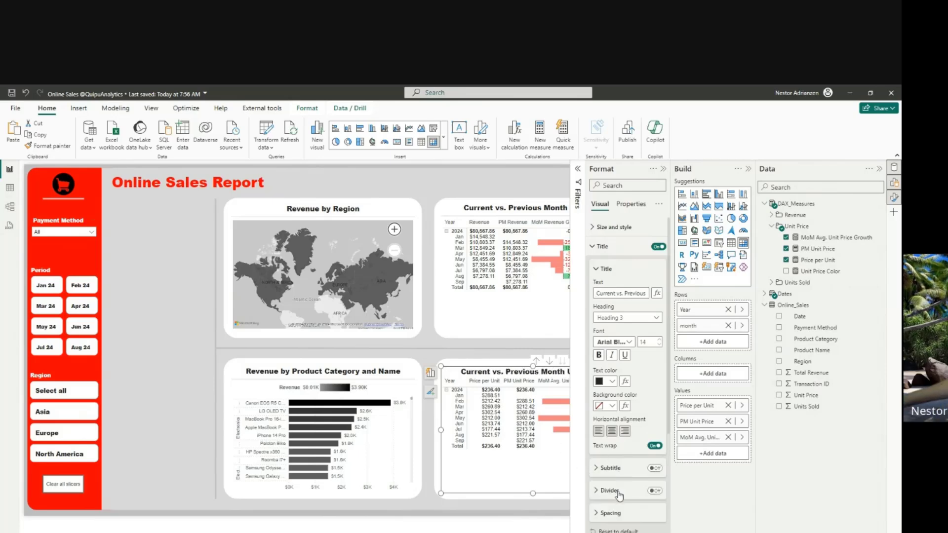
- Add a light gray divider 2 px wide under the unit price growth matrix's title
click(655, 491)
click(621, 493)
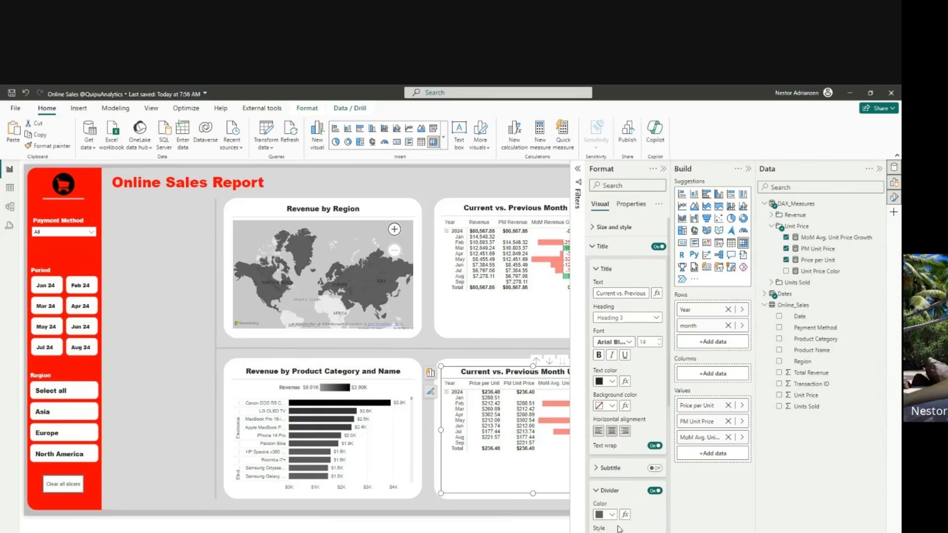
scroll(622, 484, down, 2)
click(609, 421)
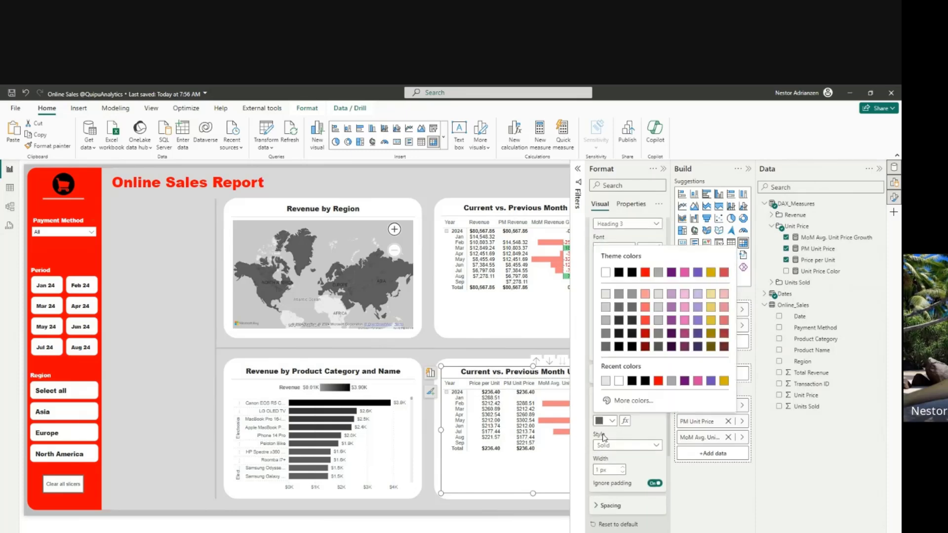
click(605, 294)
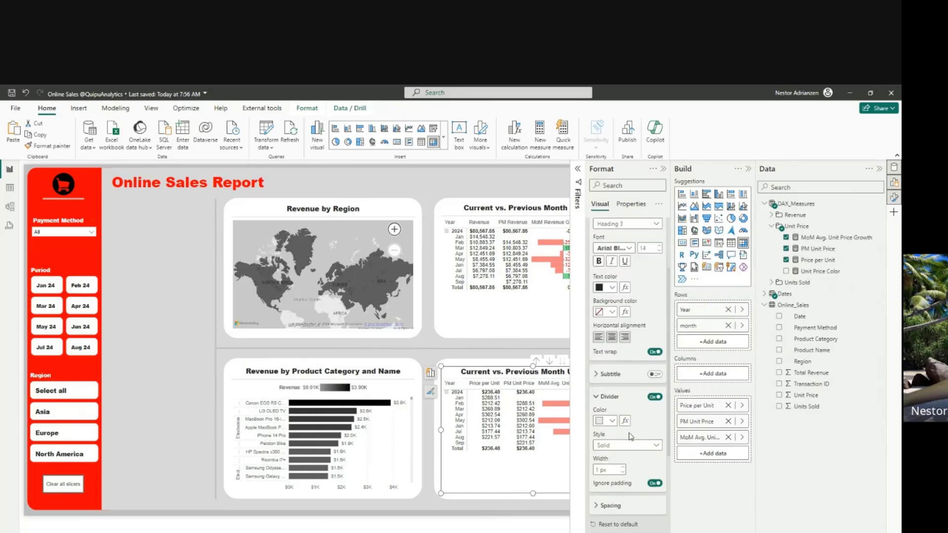
click(623, 467)
- Set the title spacing of the unit price growth matrix to 8 px
click(612, 507)
scroll(613, 493, down, 3)
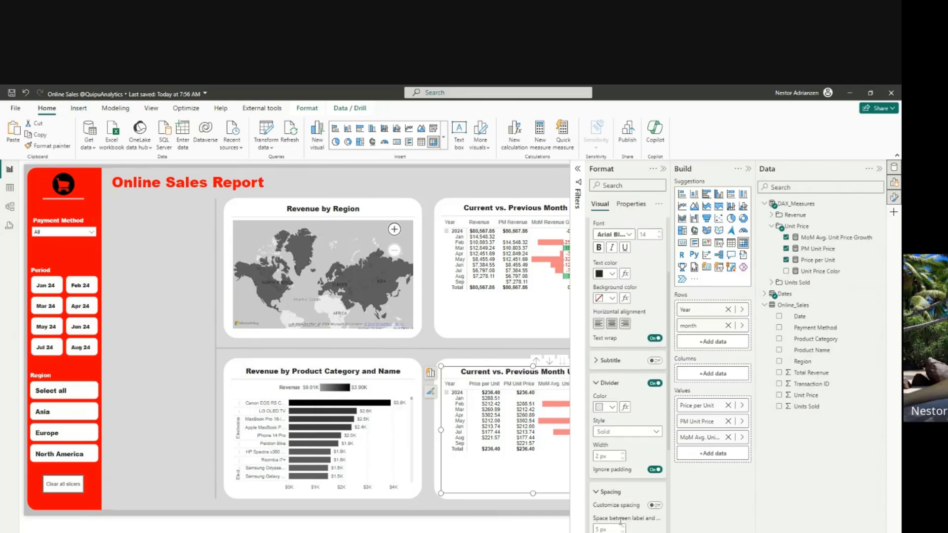
click(622, 447)
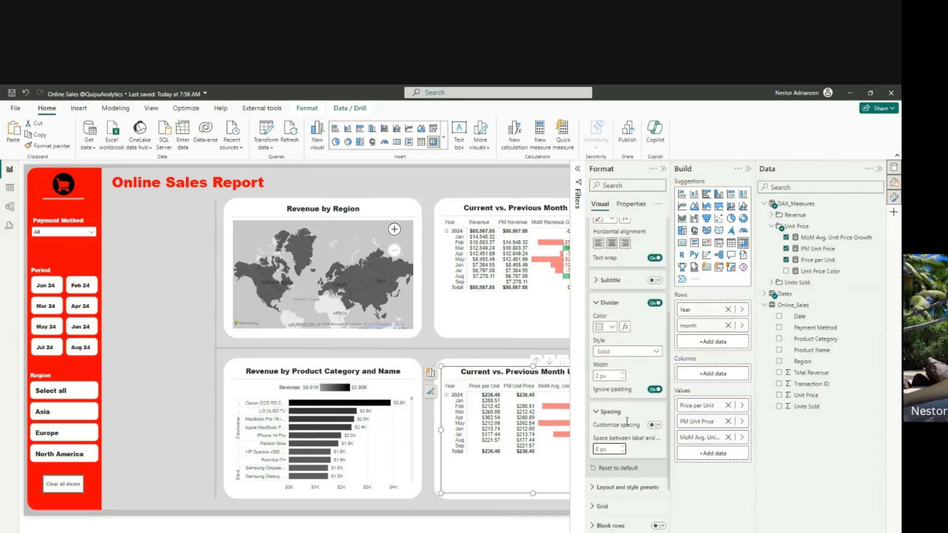
click(558, 349)
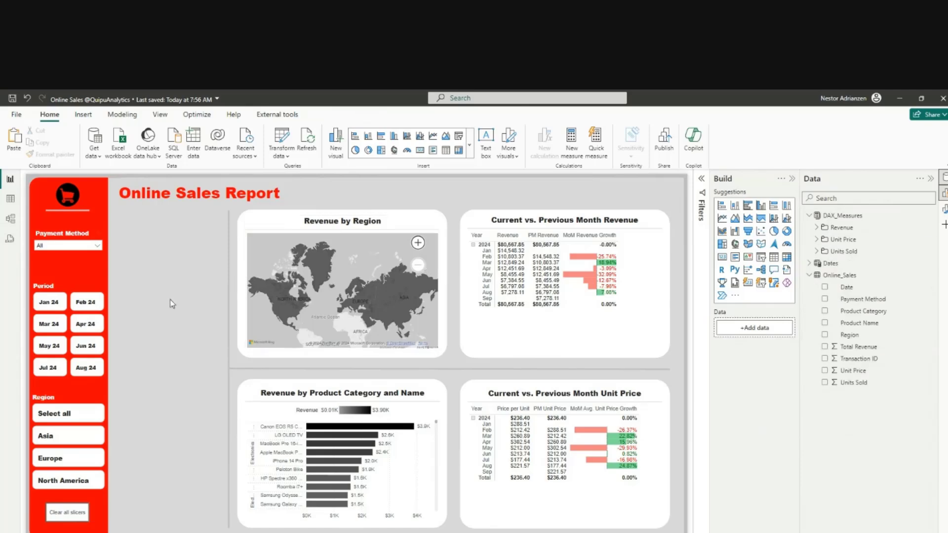
- Add a new card visual to the report page showing the Revenue measure
click(748, 284)
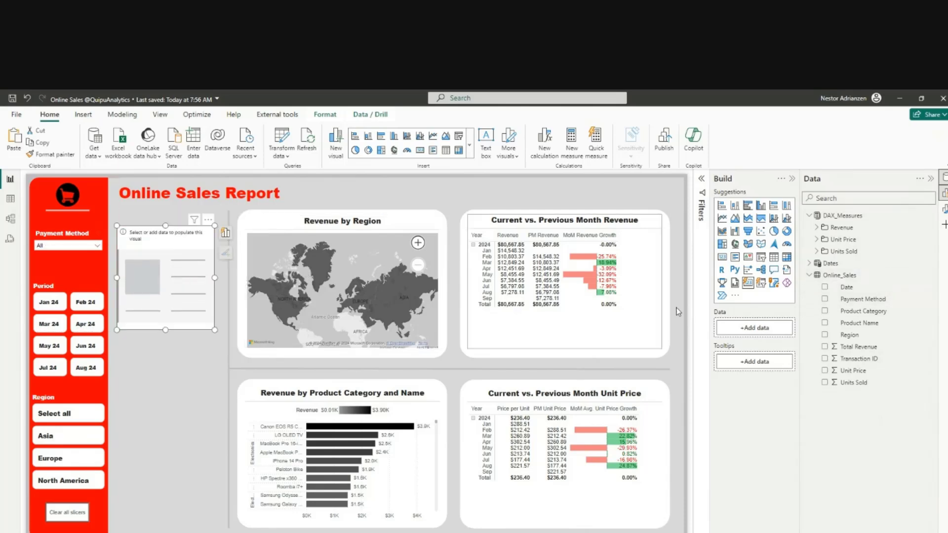
click(809, 275)
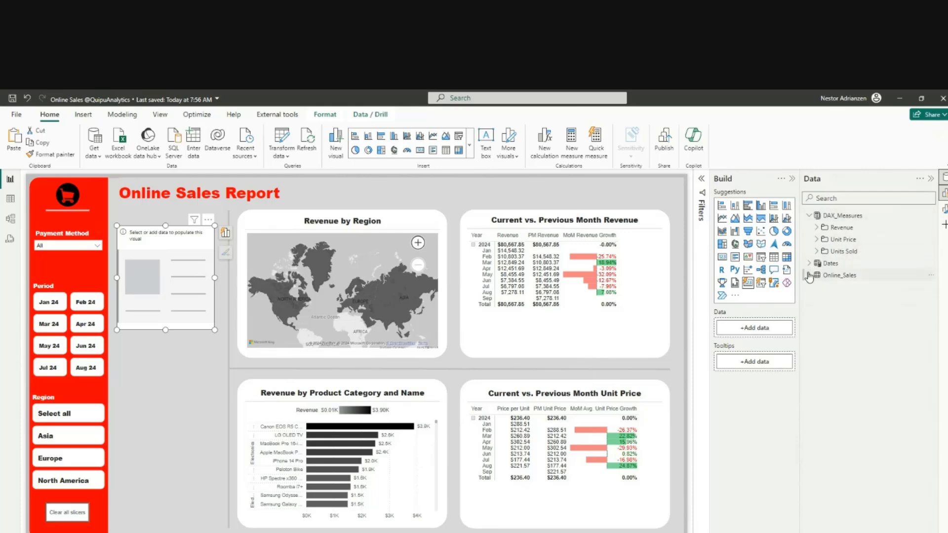
click(817, 227)
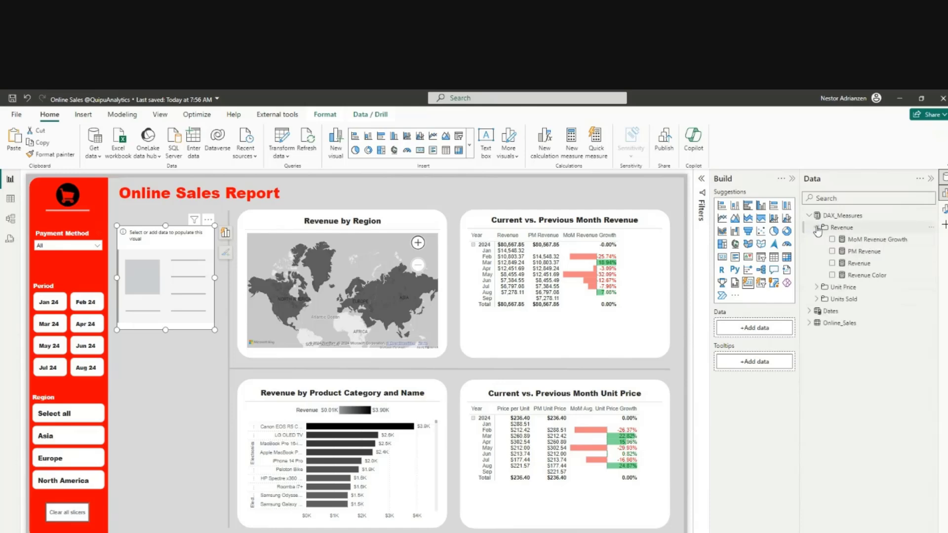
click(832, 264)
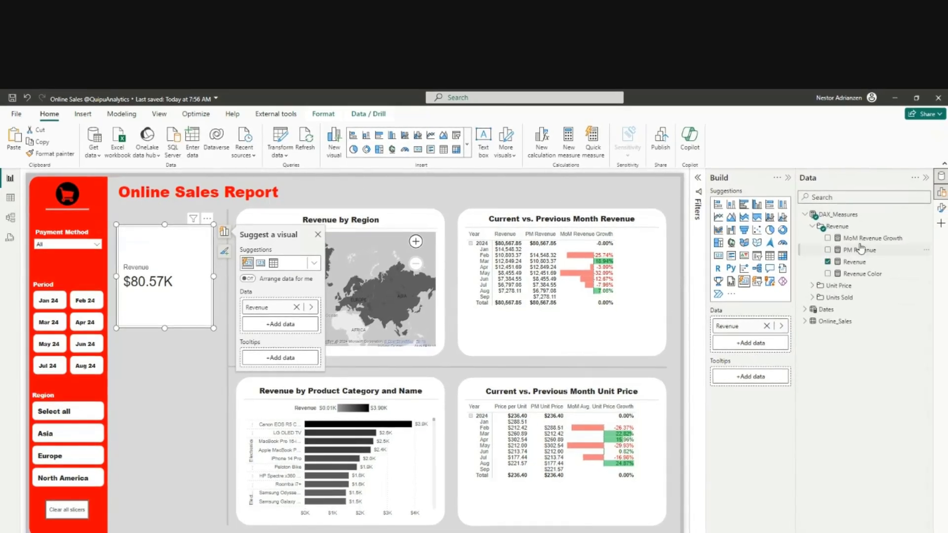
- Add the image Revenue.png to the Revenue card and position it left of the text
click(941, 208)
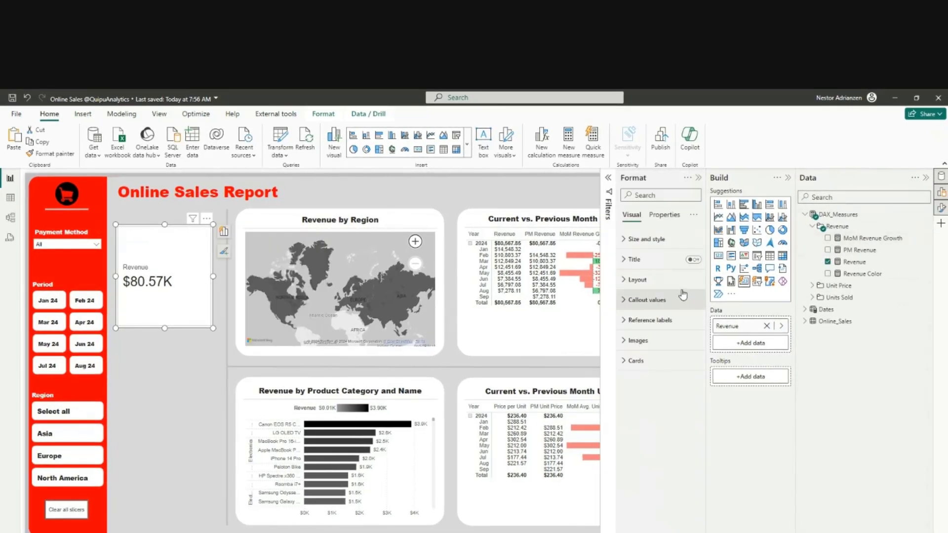
click(658, 343)
scroll(672, 355, down, 2)
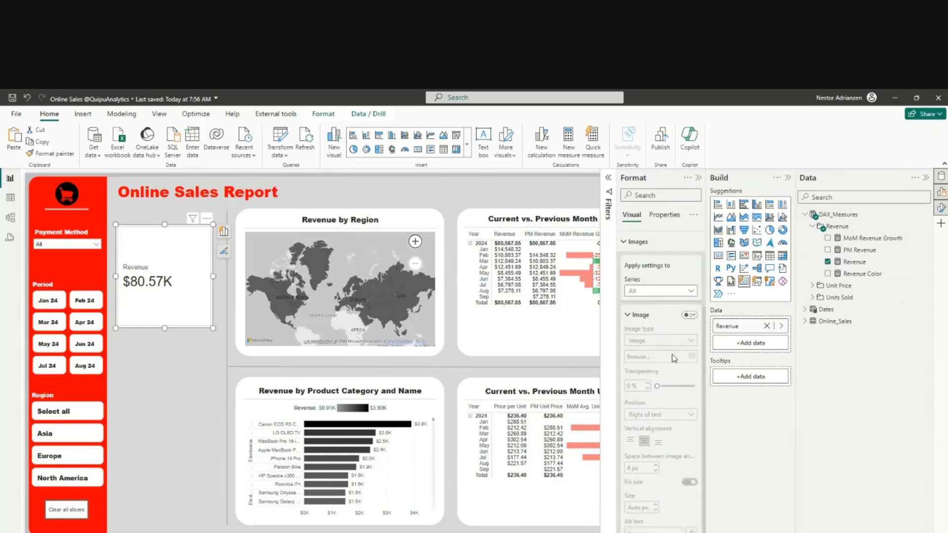
click(690, 315)
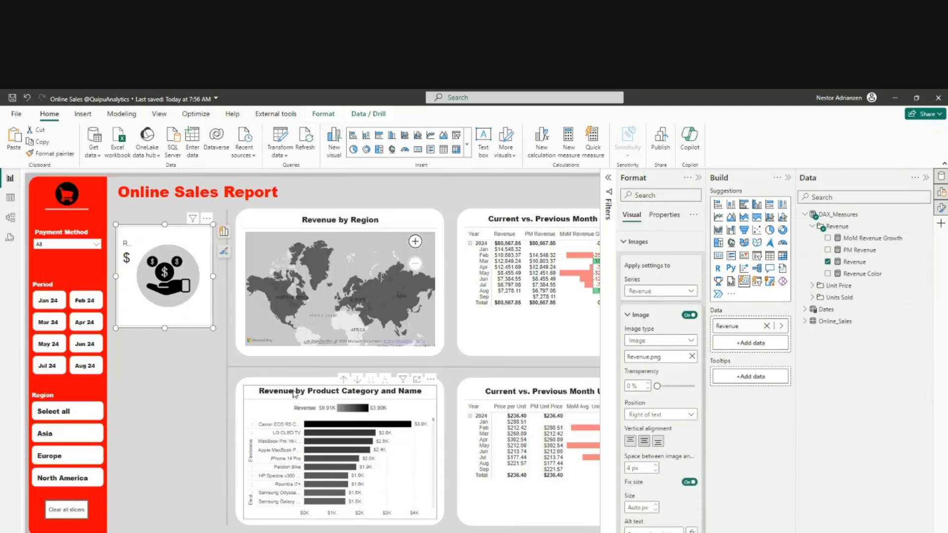
click(657, 414)
click(649, 427)
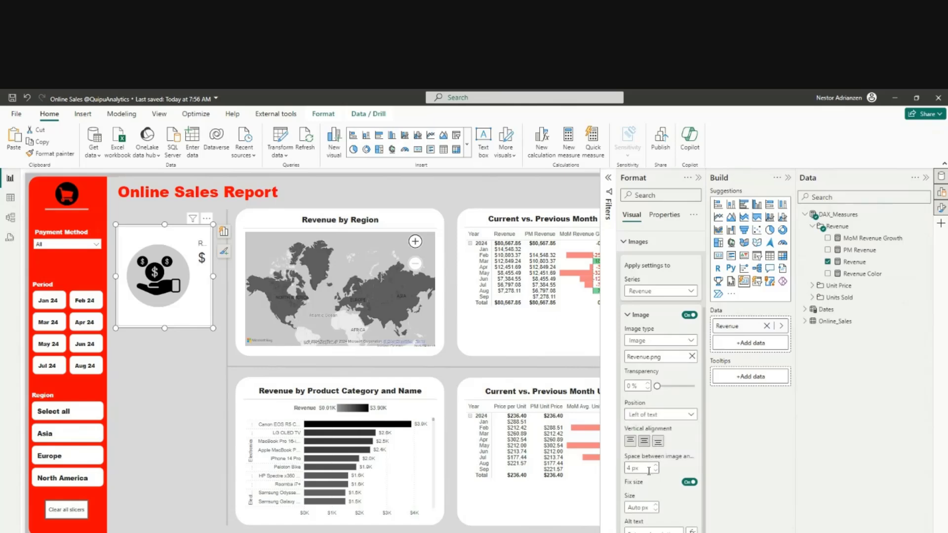
- Set the size of the Revenue card's image to 65 px
scroll(649, 489, down, 1)
click(642, 502)
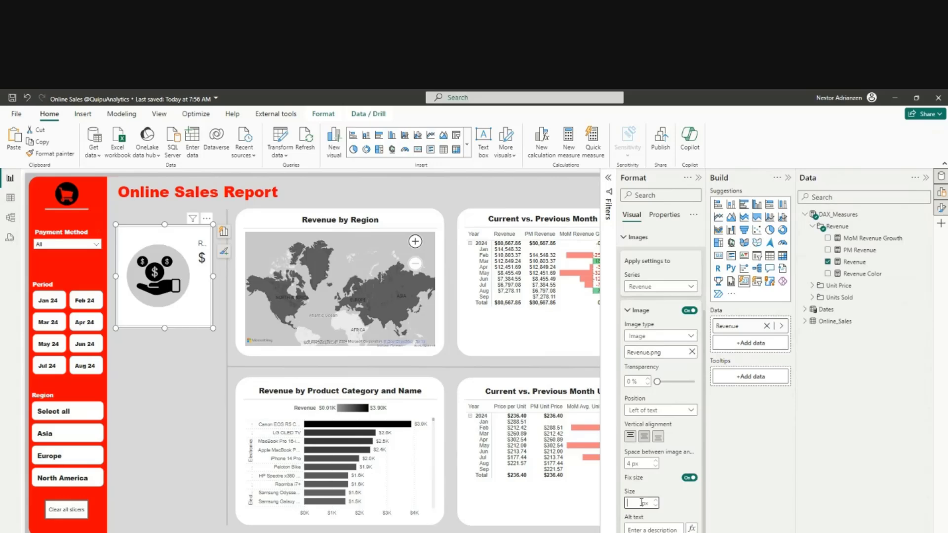
key(Return)
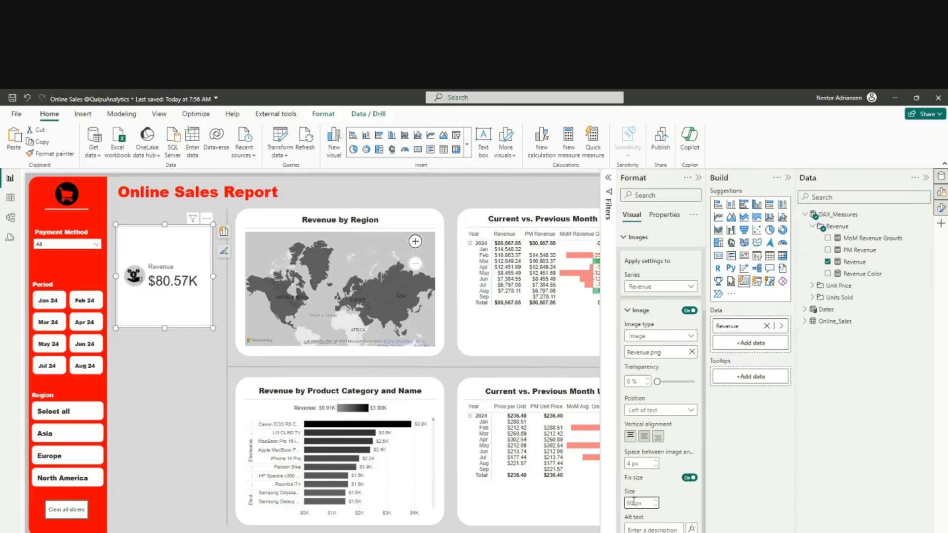
key(Return)
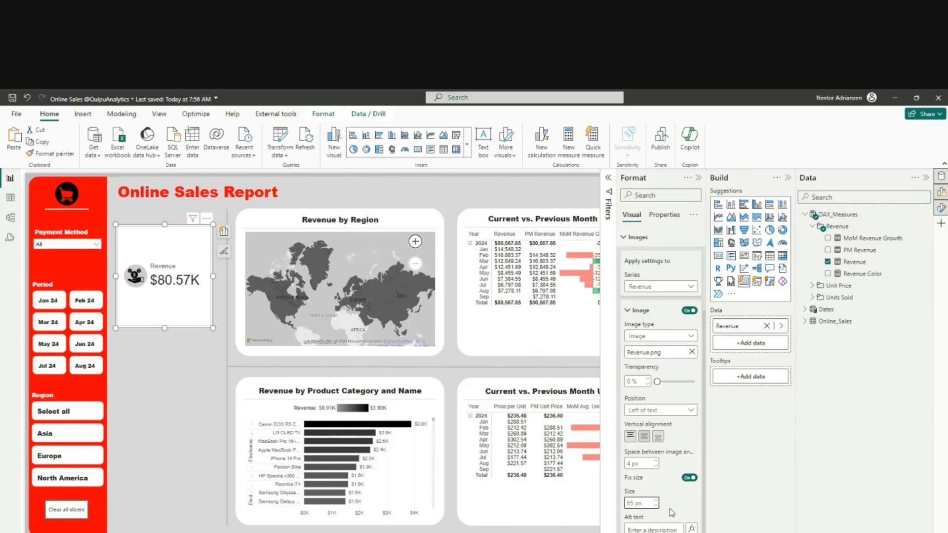
- Center the Revenue card's callout value horizontally
scroll(664, 370, up, 2)
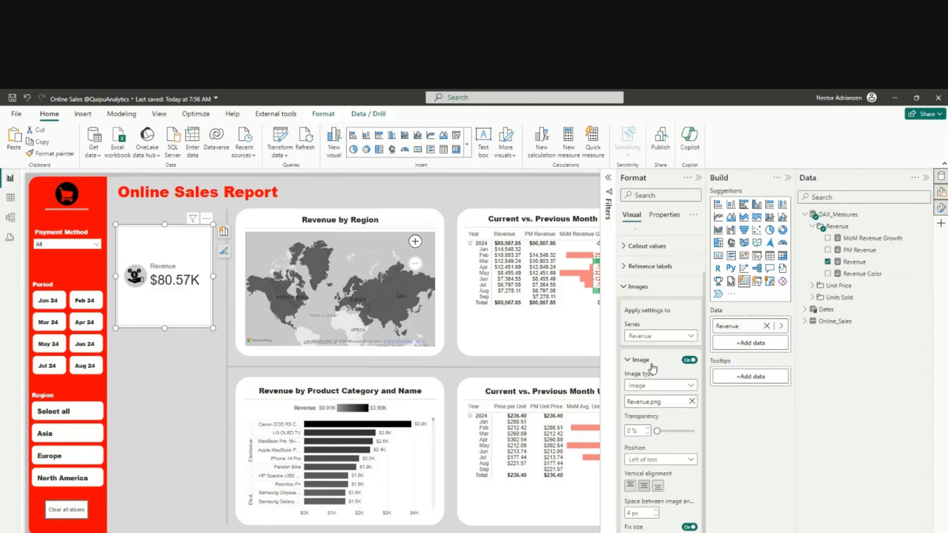
scroll(652, 365, up, 2)
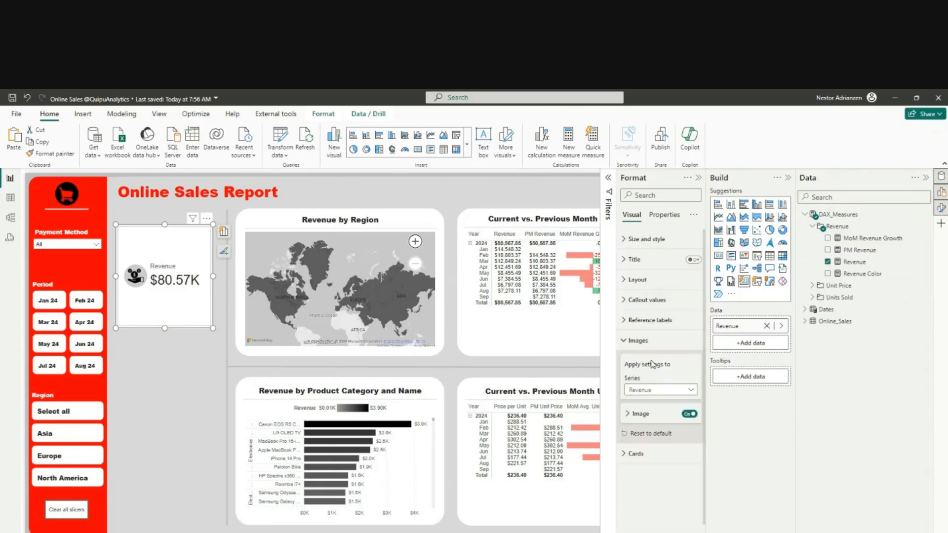
click(647, 302)
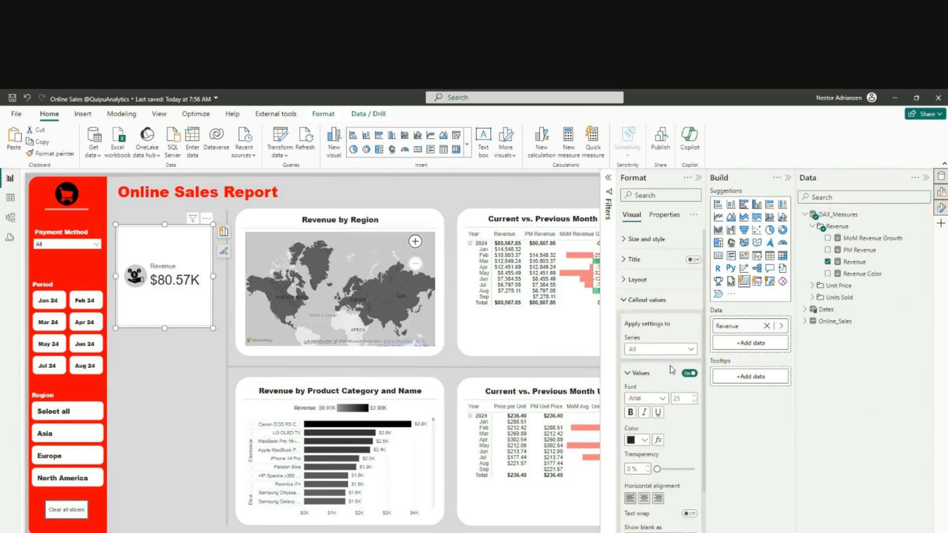
click(645, 498)
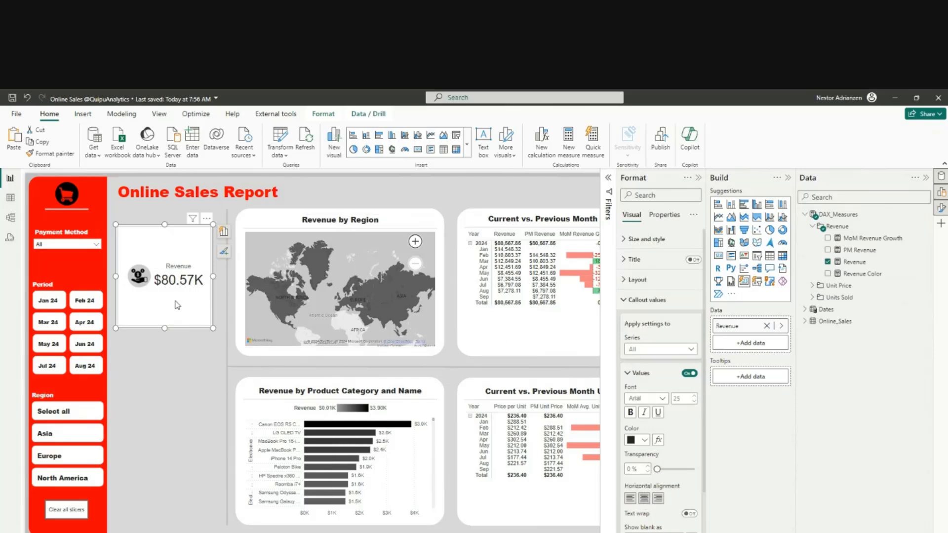
- Add the PM Revenue measure as a reference label to the Revenue card
click(624, 300)
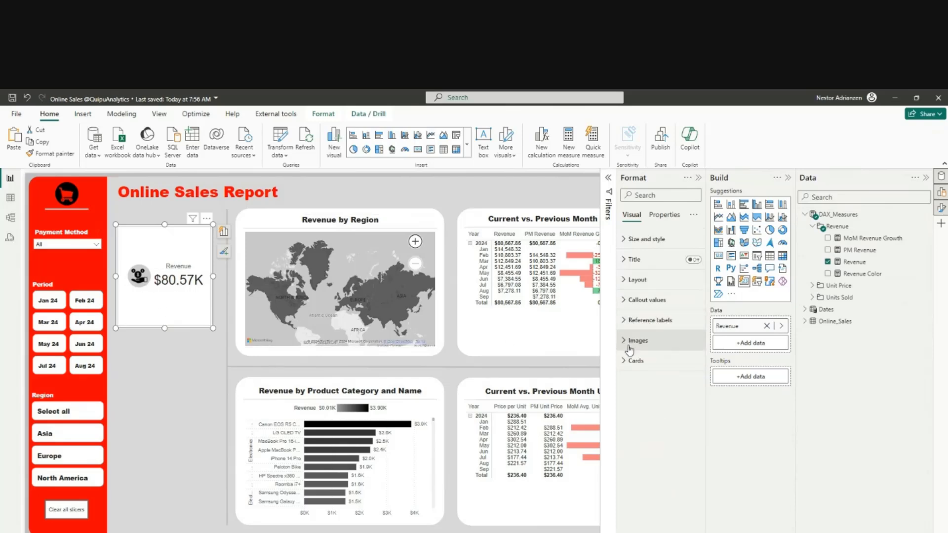
click(624, 321)
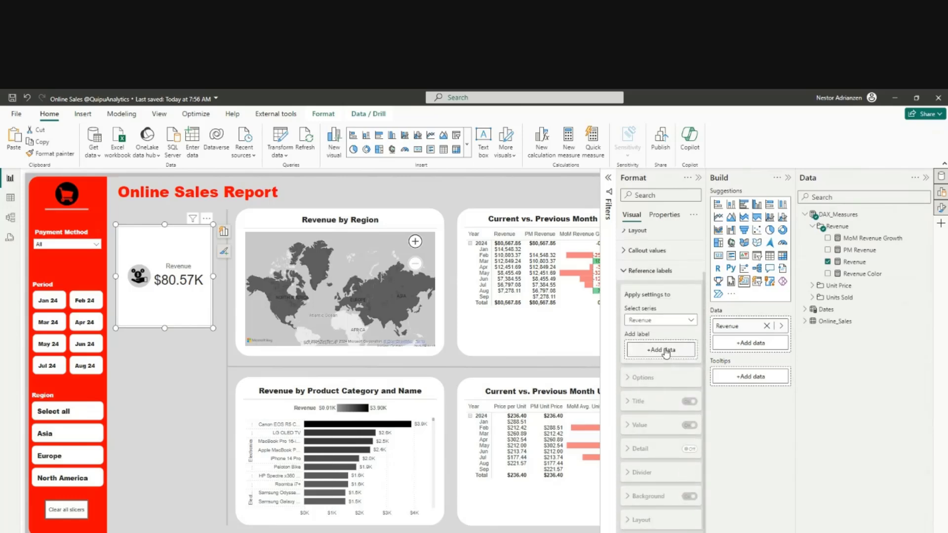
click(663, 351)
text(p)
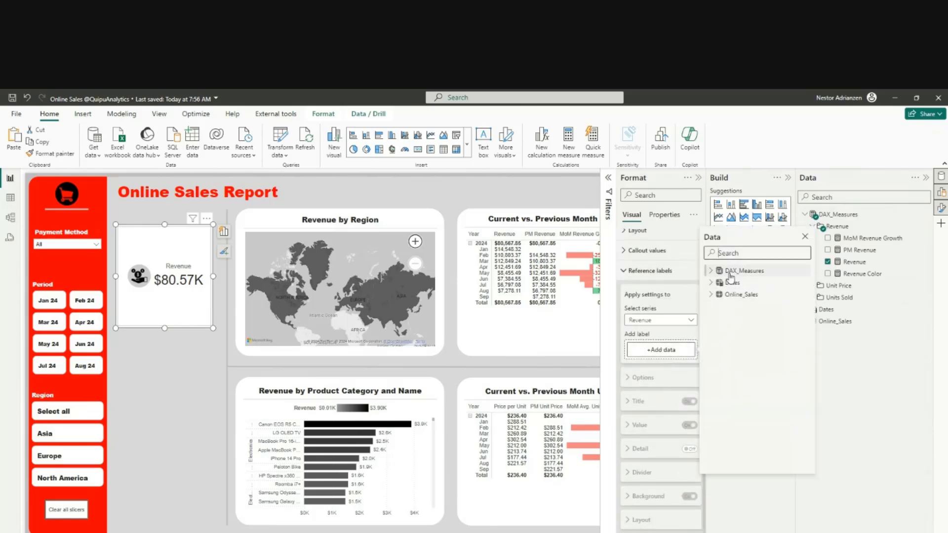
text(m)
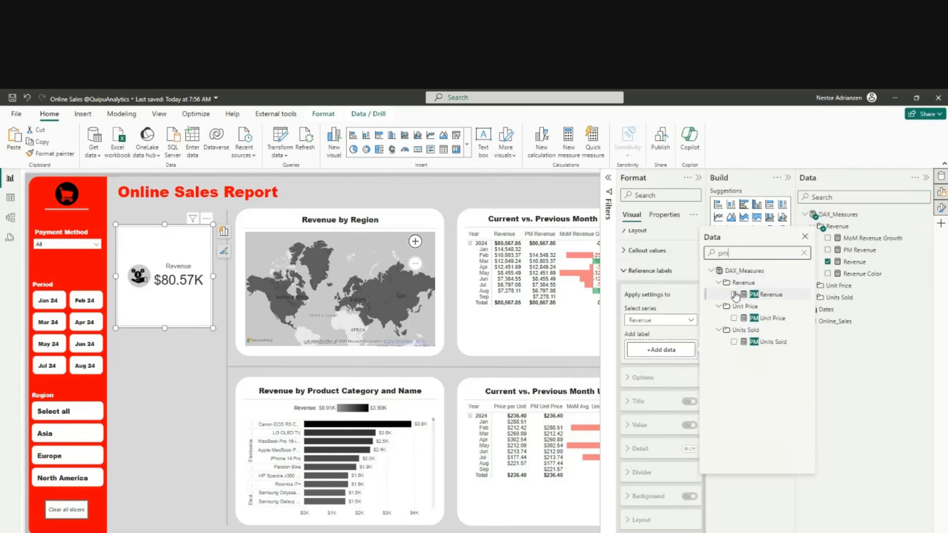
click(735, 296)
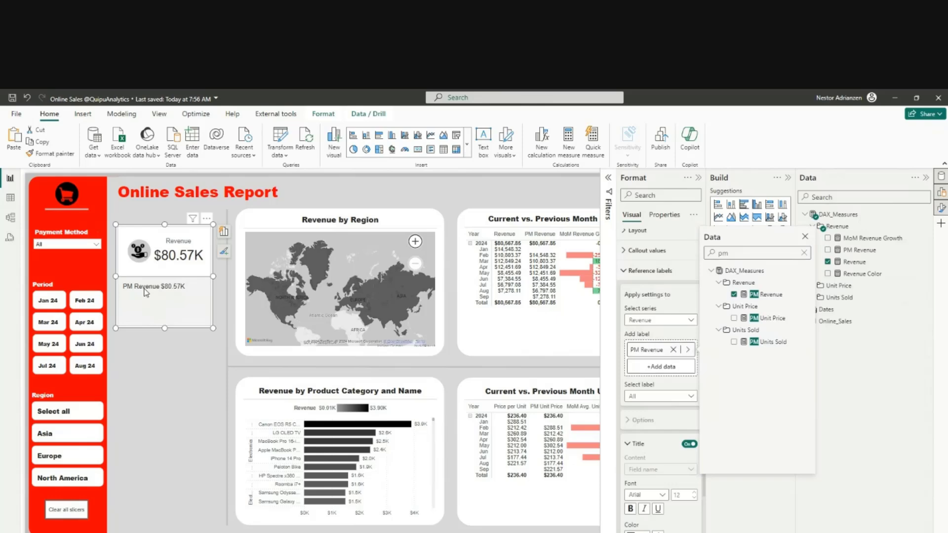
click(819, 317)
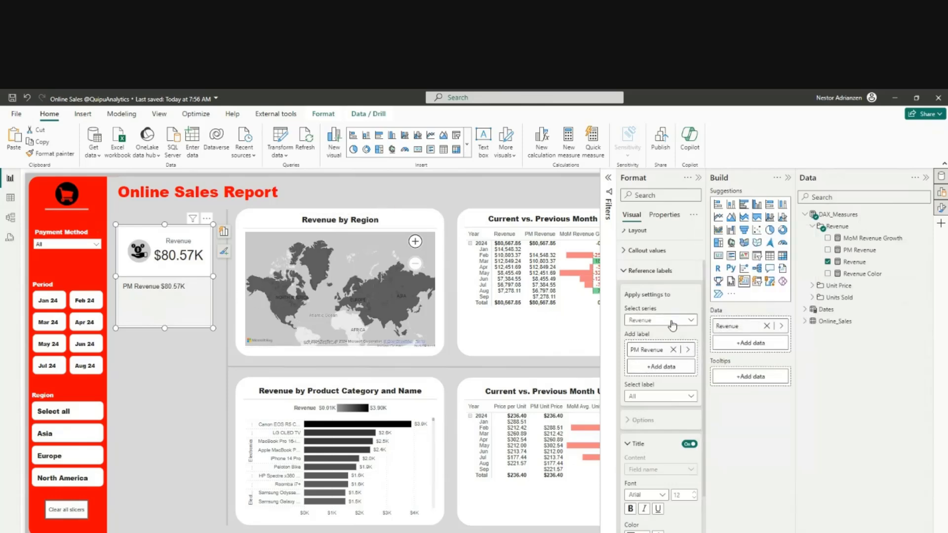
- Give the card's PM Revenue reference label a custom title reading "PM Revenue:"
scroll(674, 346, down, 3)
scroll(687, 414, up, 2)
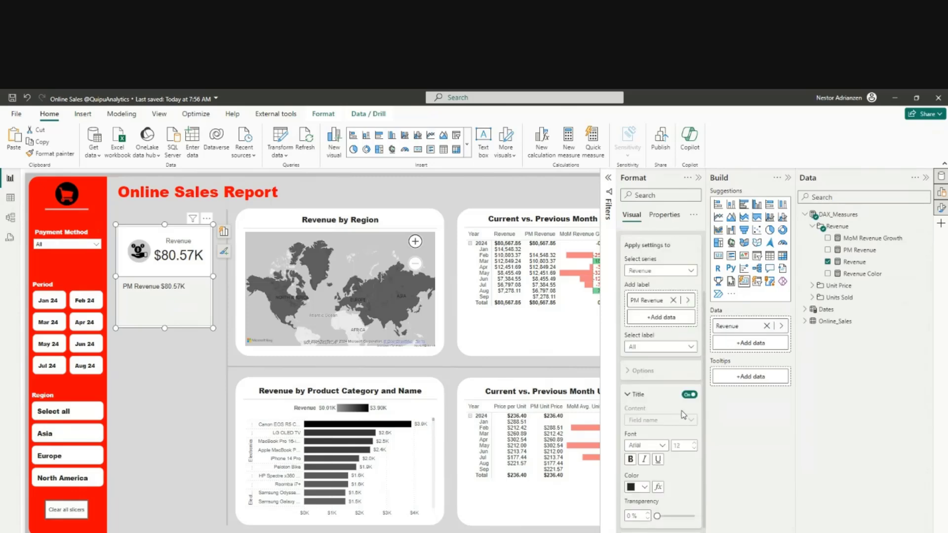
scroll(673, 388, up, 1)
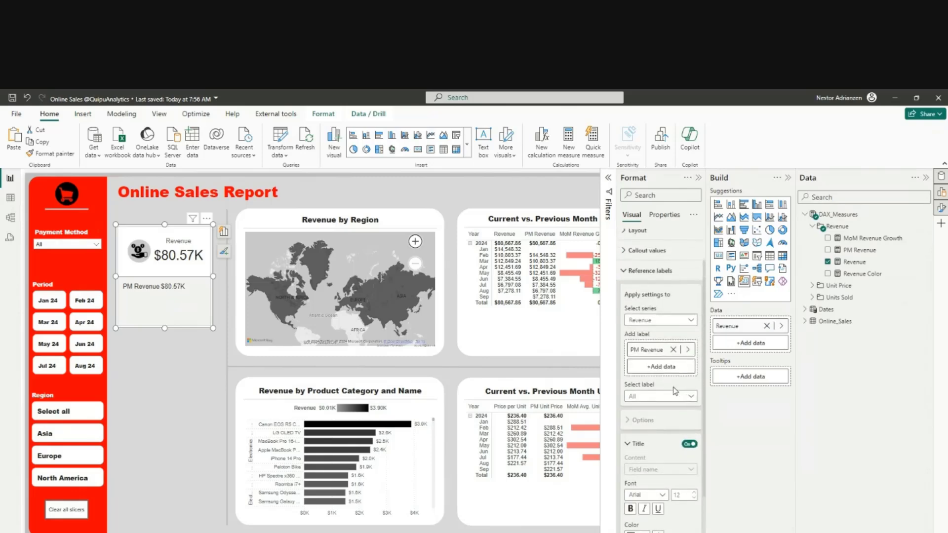
click(675, 395)
click(661, 419)
scroll(676, 405, down, 2)
click(690, 371)
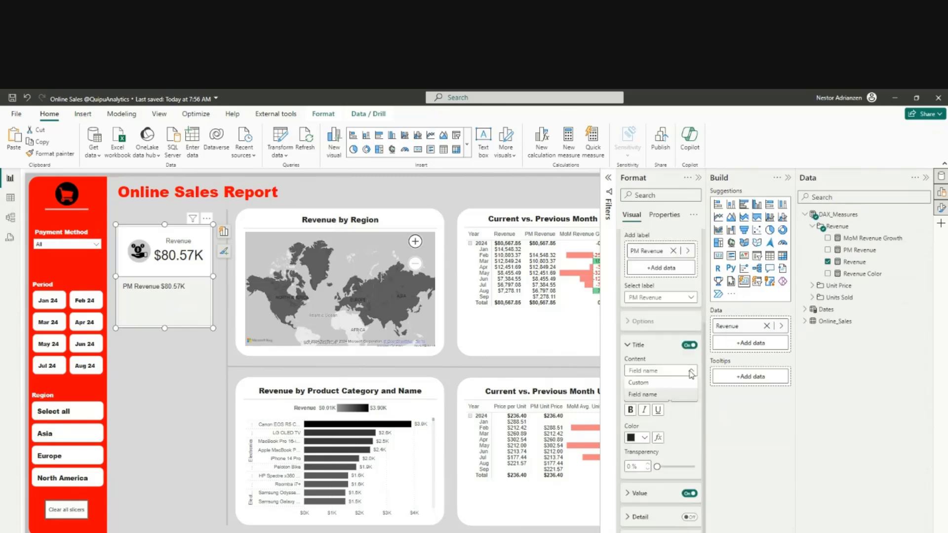
click(669, 384)
click(664, 396)
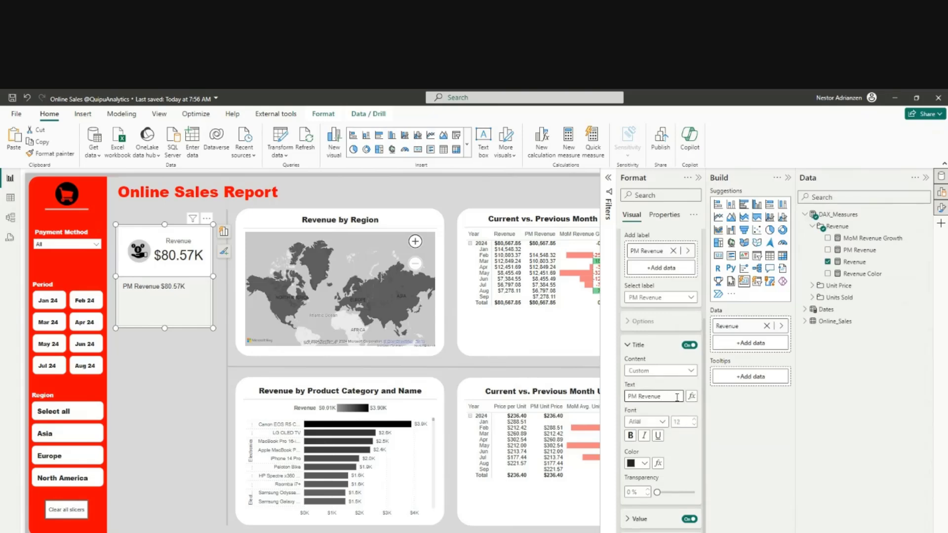
text(:)
scroll(642, 348, up, 5)
click(651, 321)
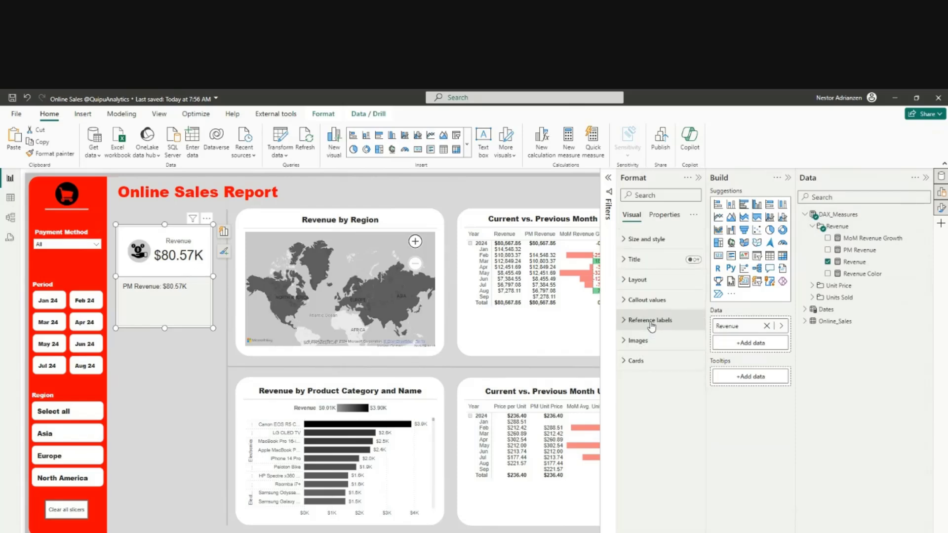
- Turn on the detail for the PM Revenue reference label and fill it with the MoM Revenue Growth measure
click(628, 327)
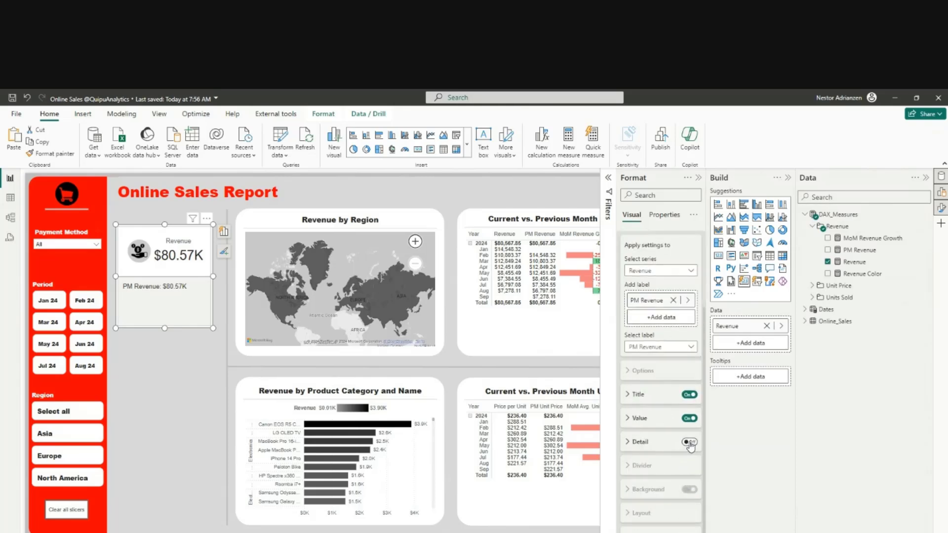
click(690, 443)
scroll(686, 434, down, 2)
click(668, 375)
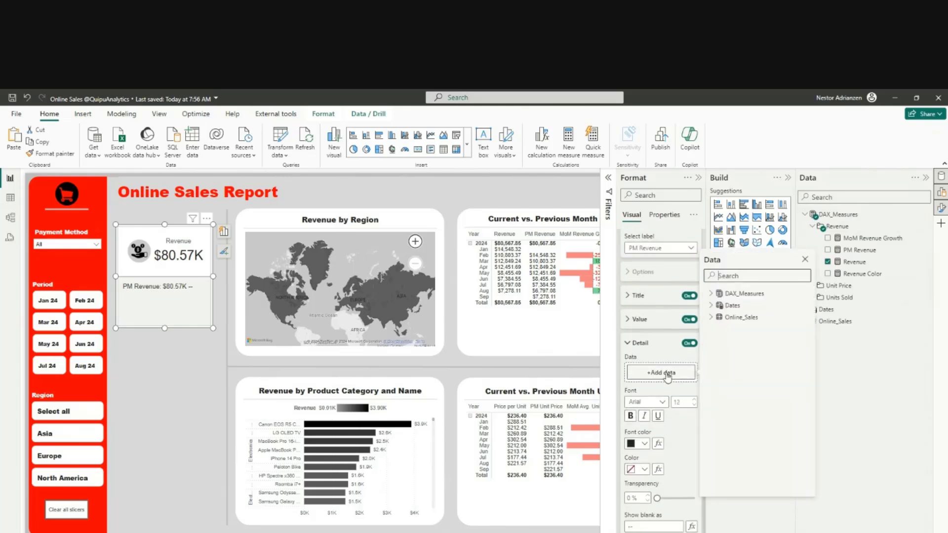
text(mom)
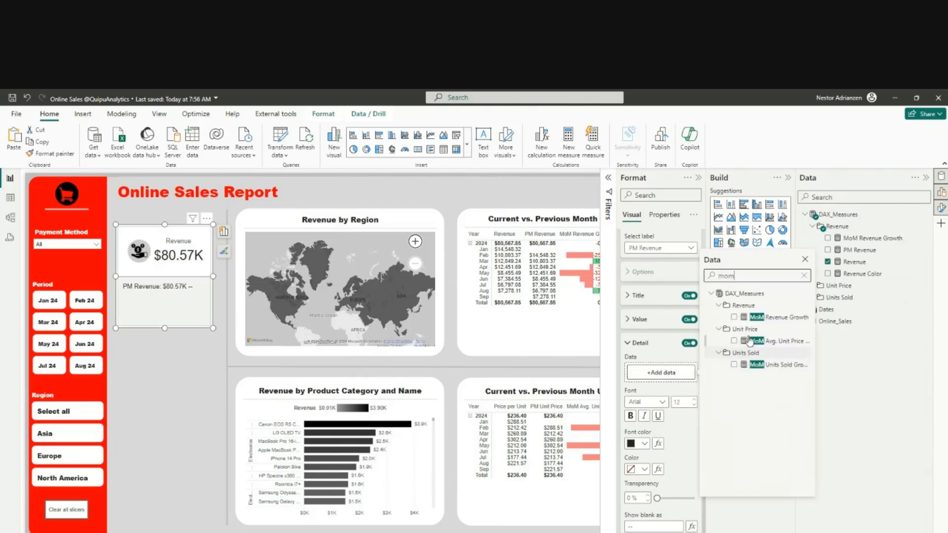
click(734, 318)
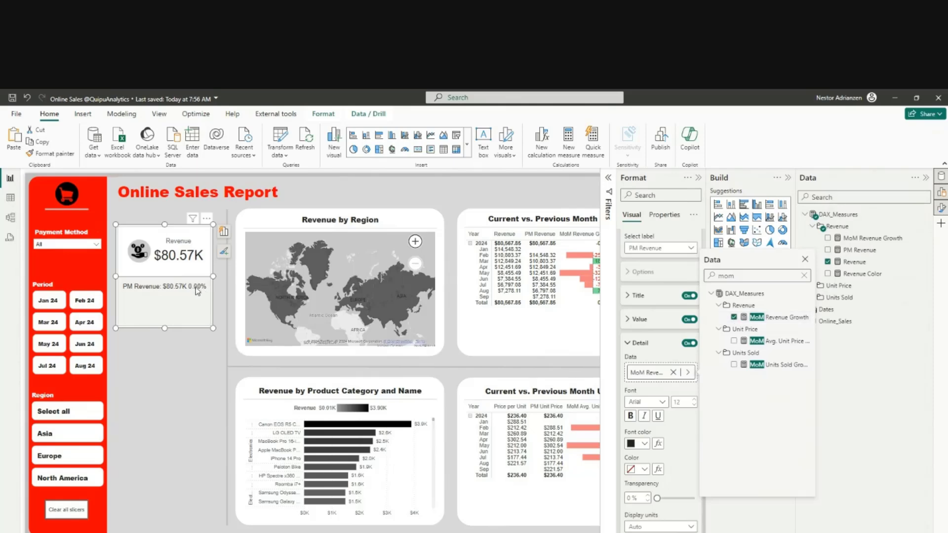
click(805, 259)
- Base the detail's font color and background color on the Revenue Color field value, with 80% background transparency
scroll(677, 428, down, 2)
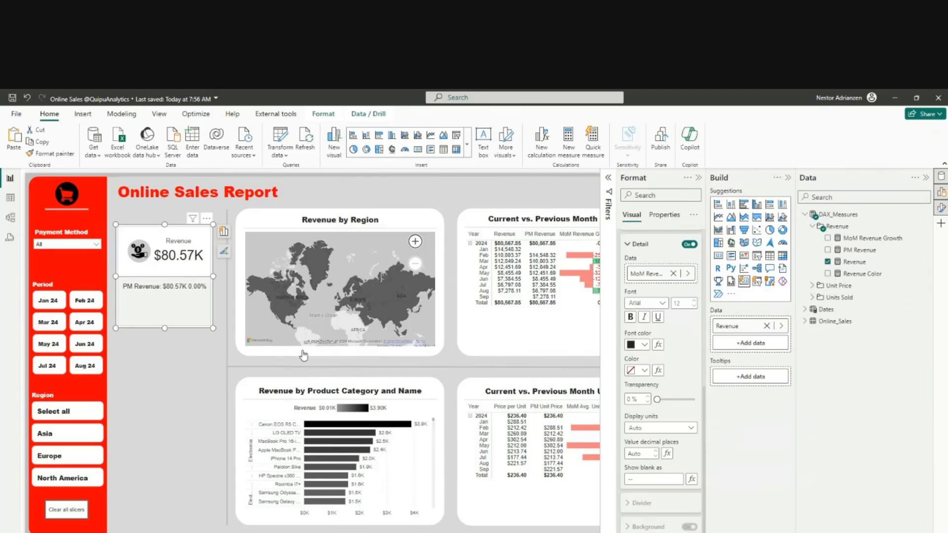
click(643, 499)
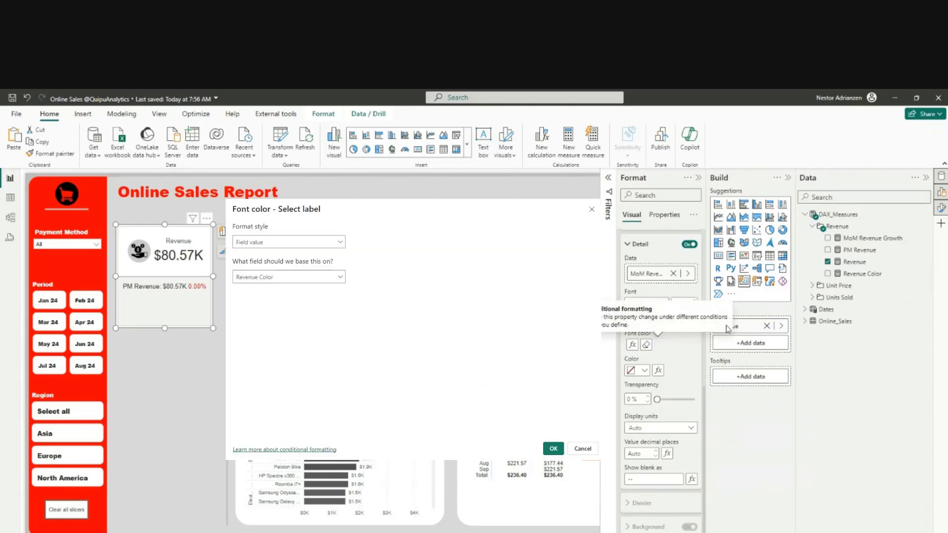
click(658, 371)
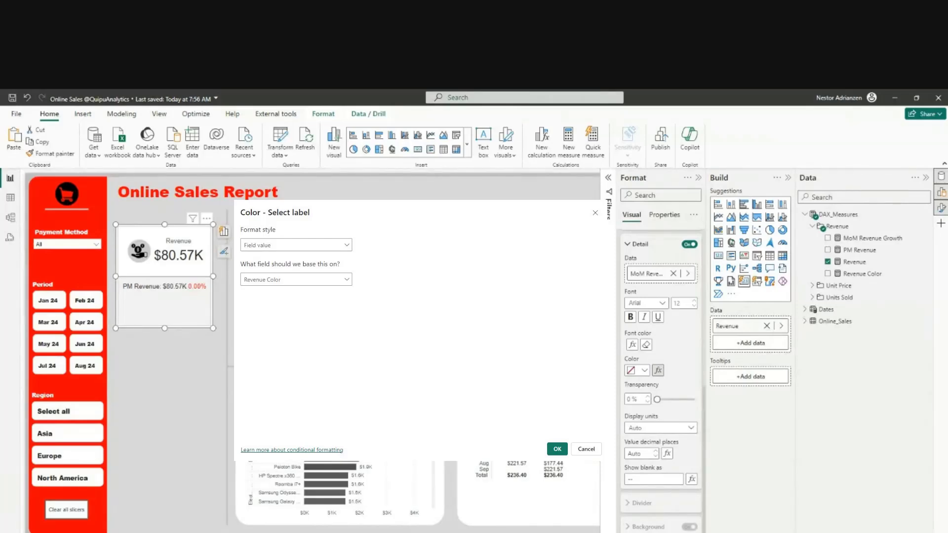
key(Return)
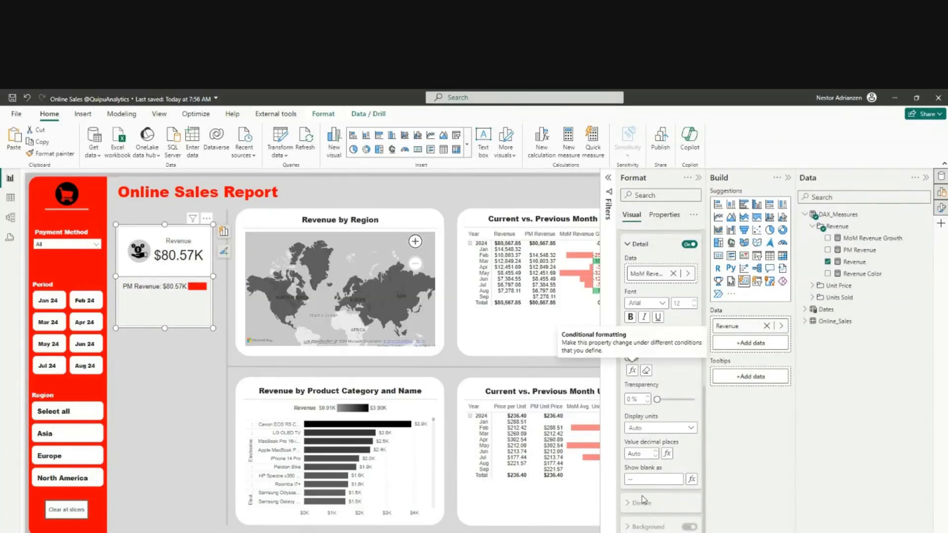
drag(657, 399, 688, 400)
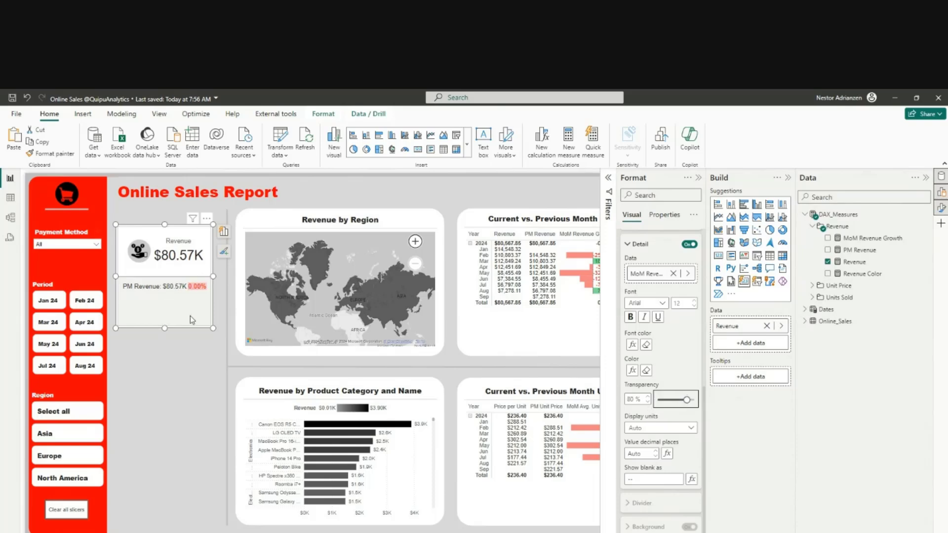
- Shorten the Revenue card to a height of about 193
drag(173, 306, 173, 301)
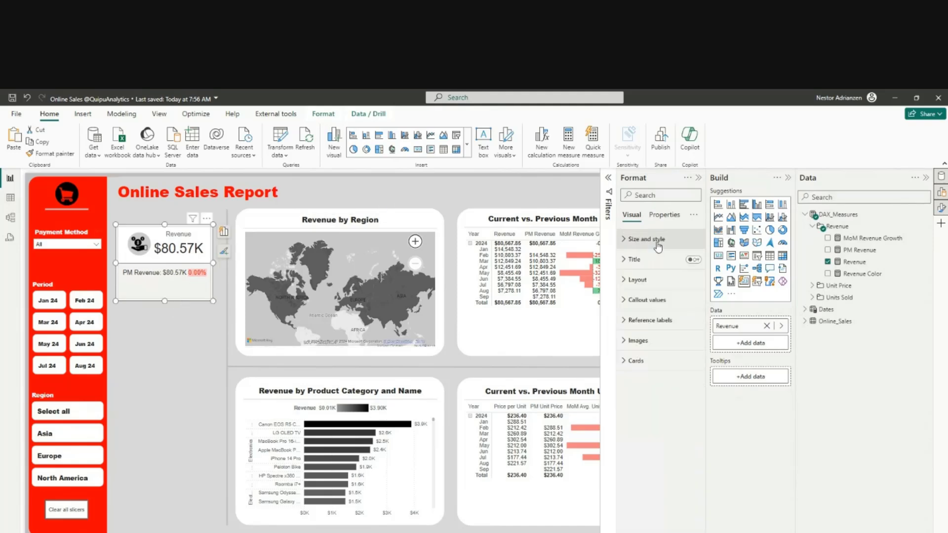
click(647, 239)
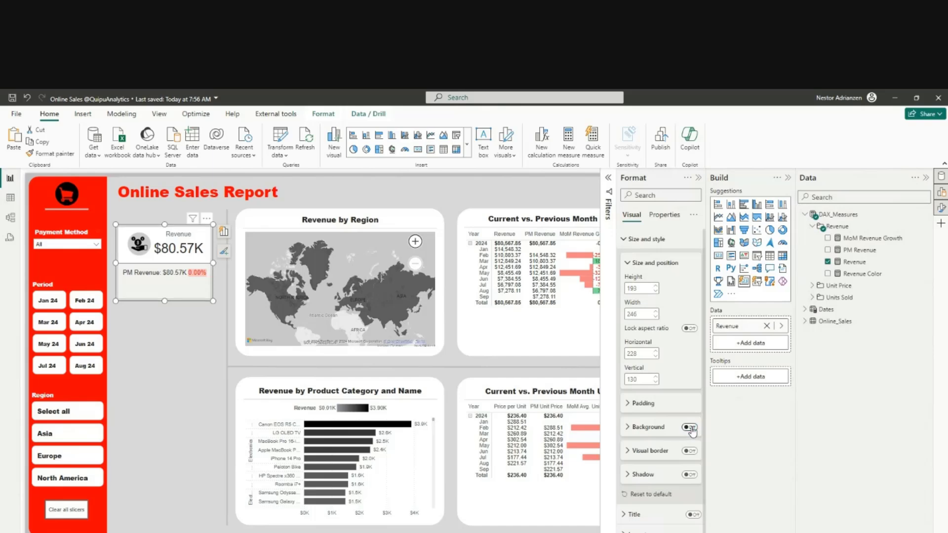
click(644, 239)
- Change the Revenue card's shape to Rounded Rectangle and turn off its border
click(637, 361)
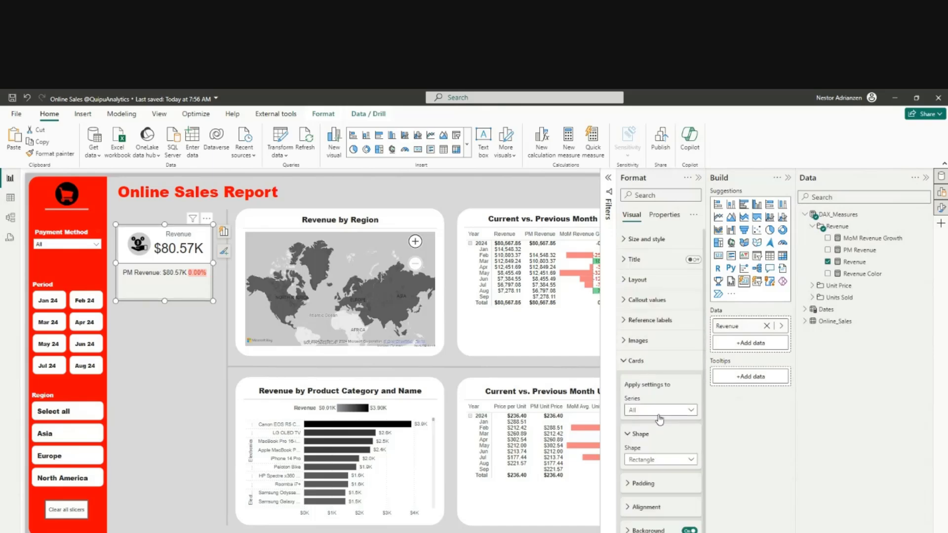
click(681, 464)
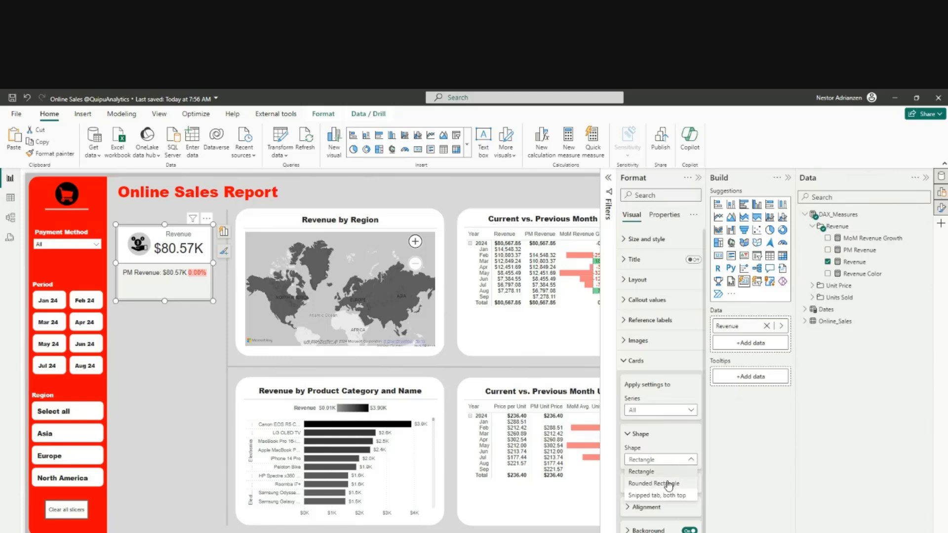
click(670, 483)
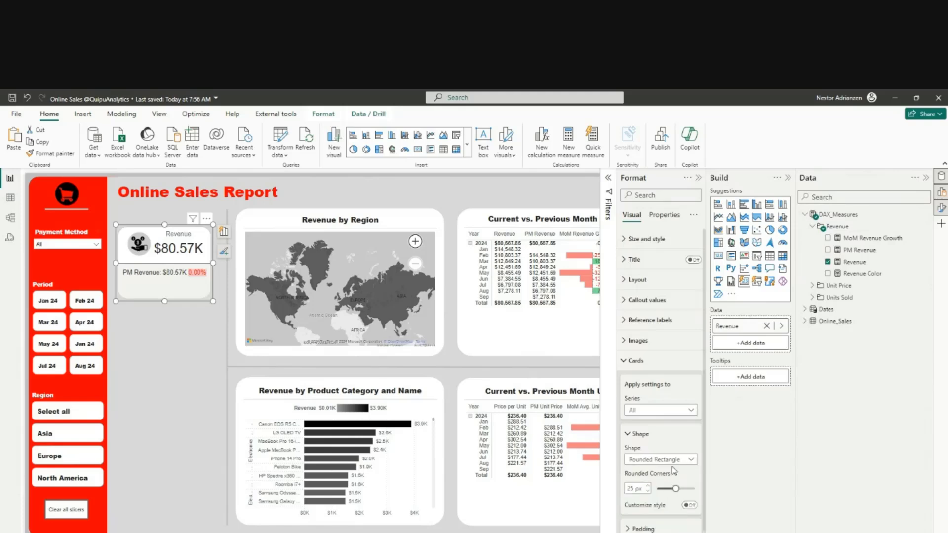
scroll(681, 509, down, 1)
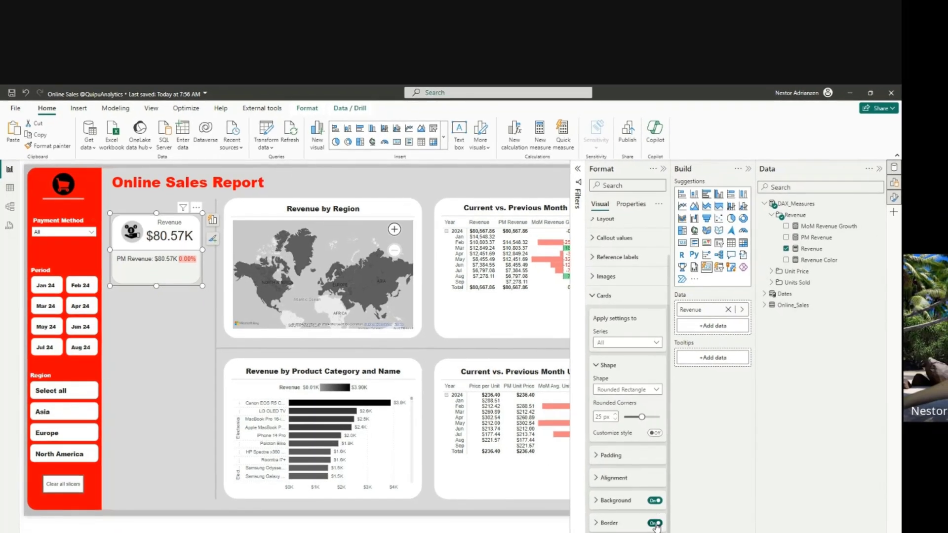
click(655, 523)
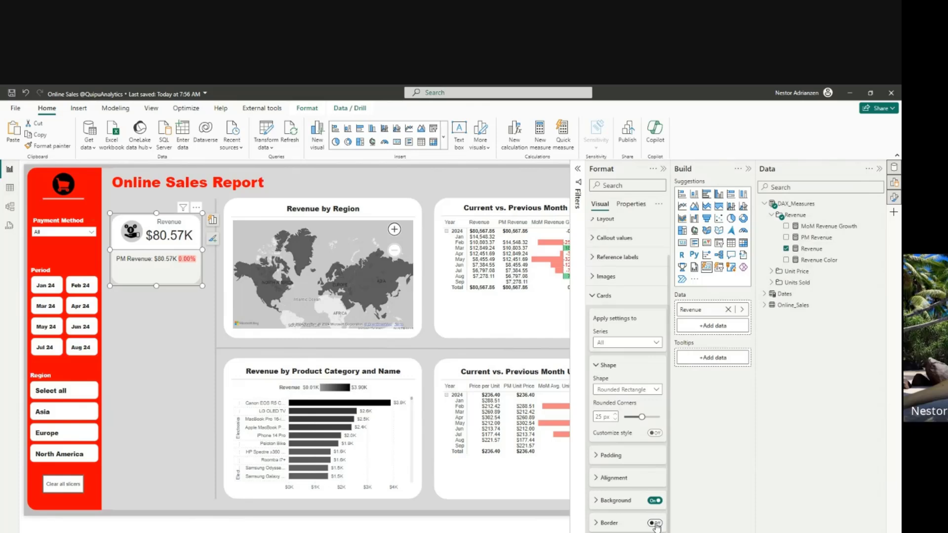
scroll(612, 343, up, 1)
click(612, 342)
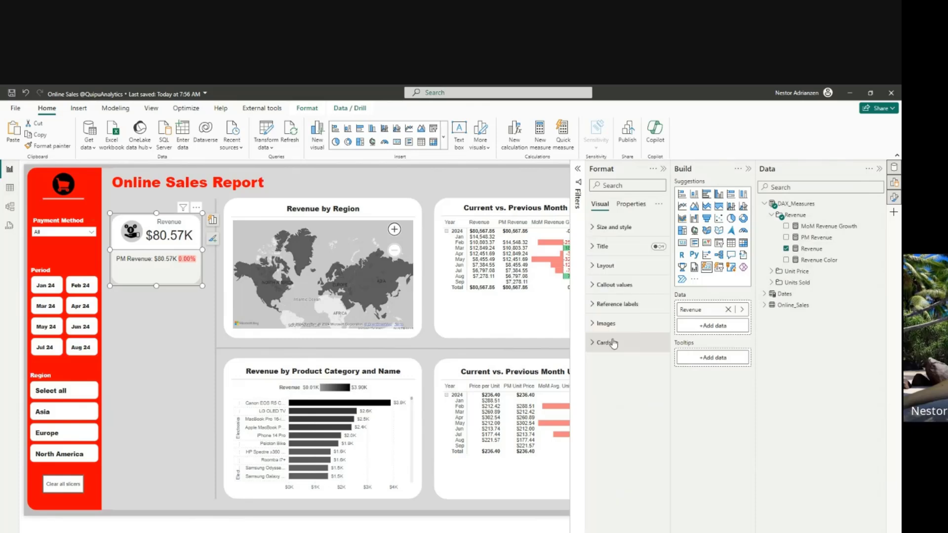
click(174, 316)
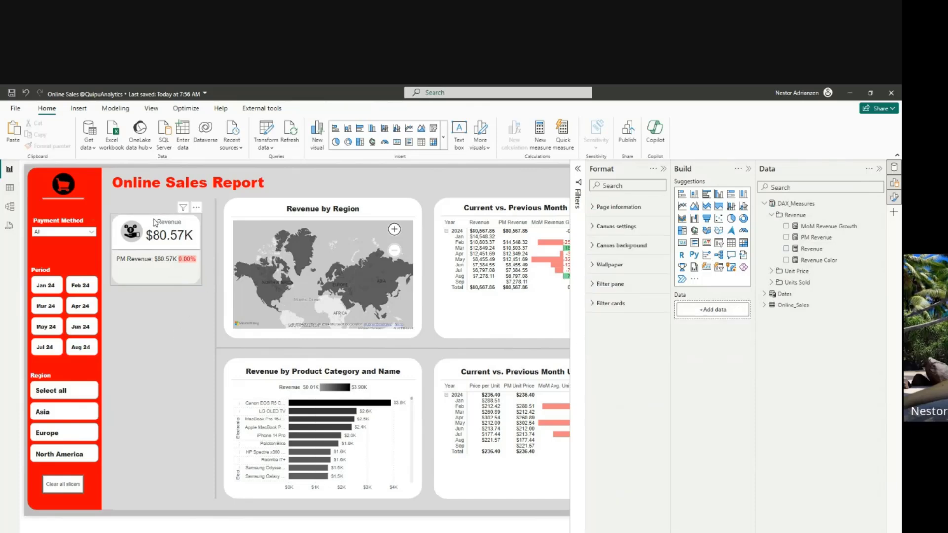
- Move the Revenue card up beneath the report title, make it slightly taller, and place a duplicate of it below
drag(155, 222, 158, 203)
drag(163, 245, 164, 245)
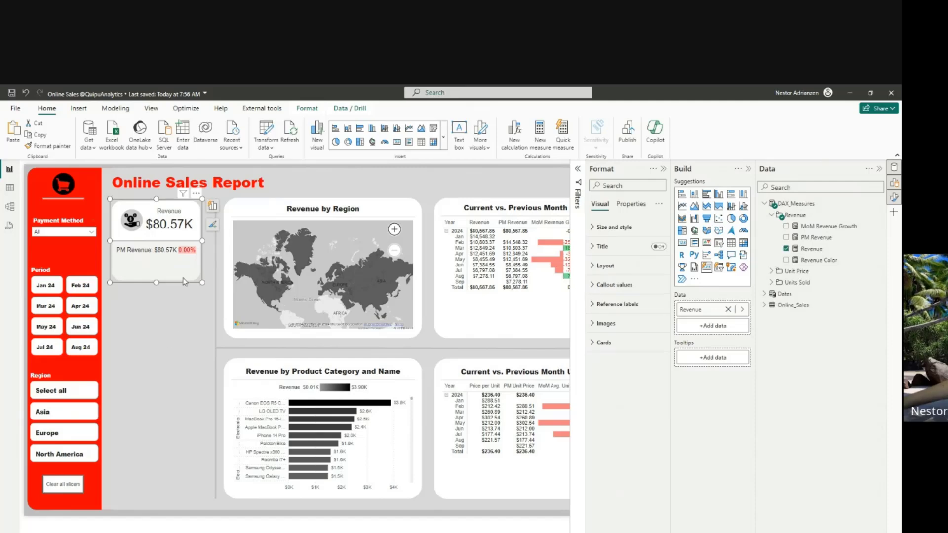
drag(183, 280, 183, 384)
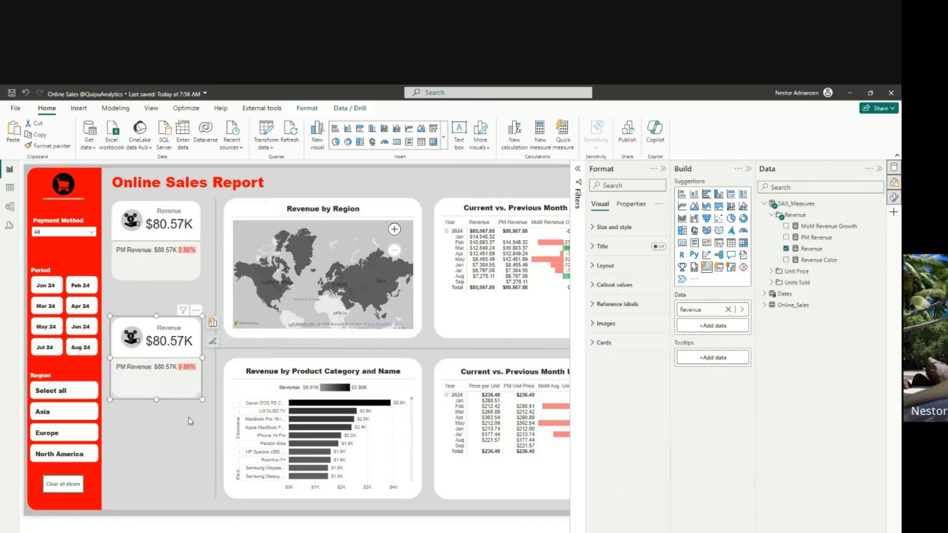
click(188, 416)
click(189, 386)
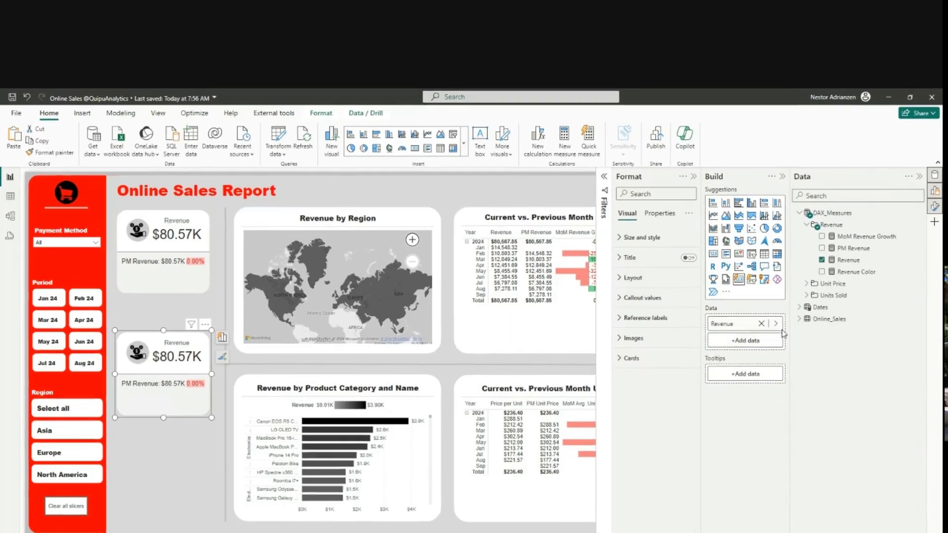
- Replace the Revenue measure in the duplicated card with the Qty Sold measure
click(777, 325)
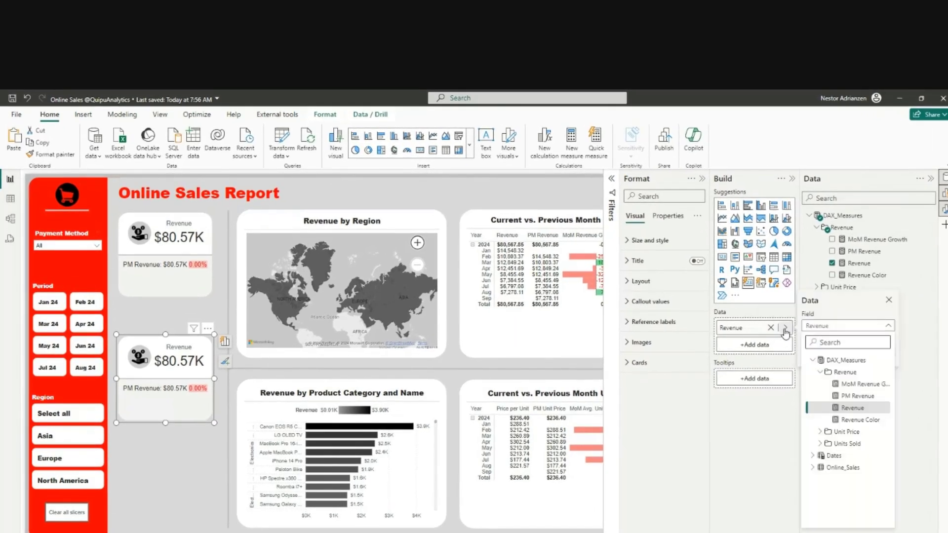
text(unit)
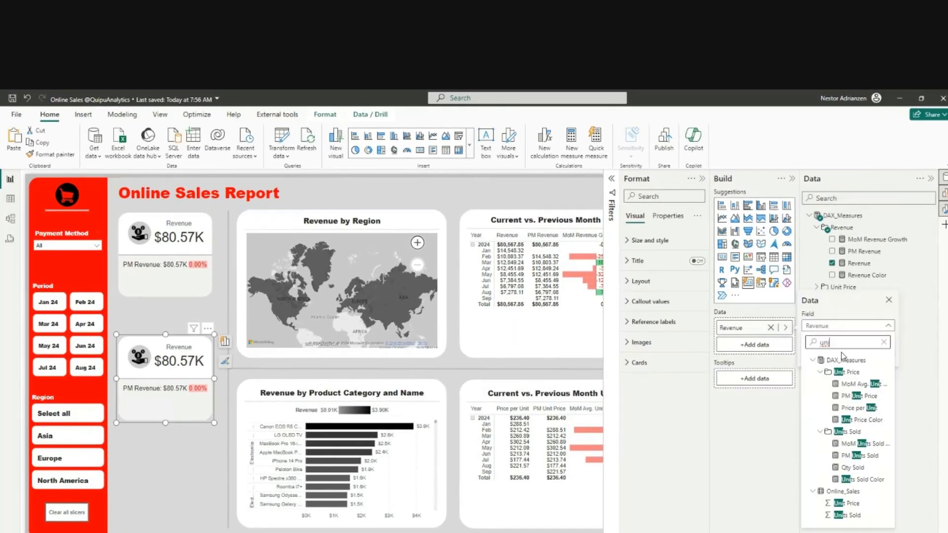
click(852, 468)
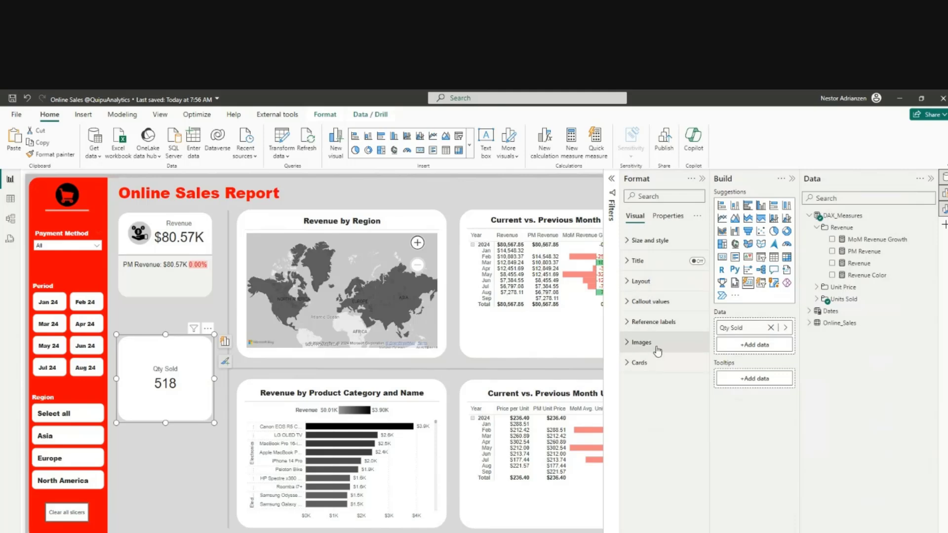
- Turn on an image for the Qty Sold series of the new card and load the Units picture file
click(656, 345)
click(695, 393)
click(662, 406)
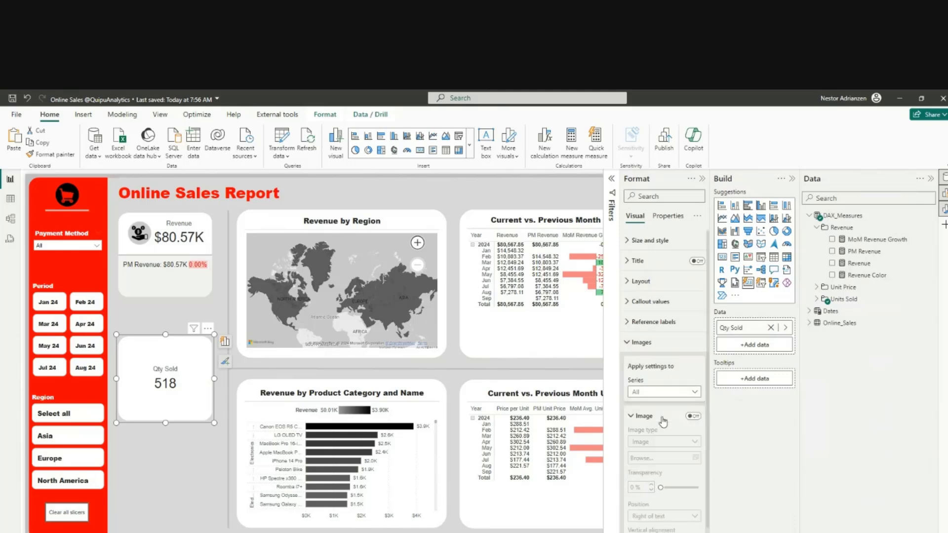
click(692, 416)
scroll(665, 420, down, 2)
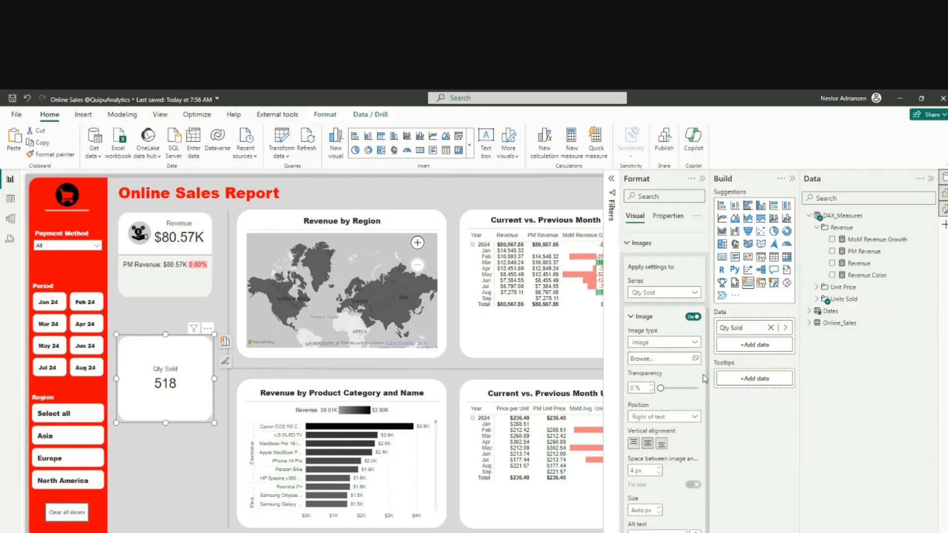
click(696, 359)
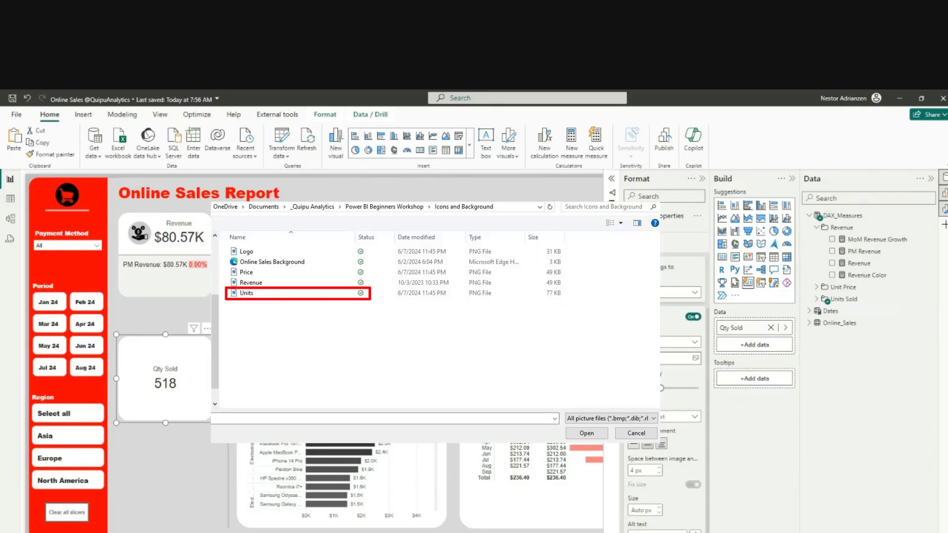
double_click(246, 293)
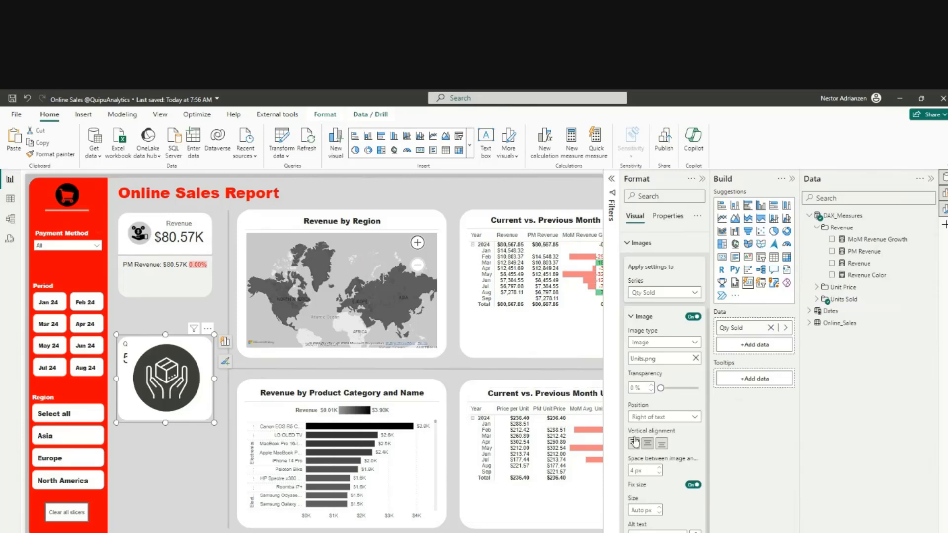
- Place the Qty Sold card's image to the left of the text and set its size to 65 px
scroll(683, 417, down, 1)
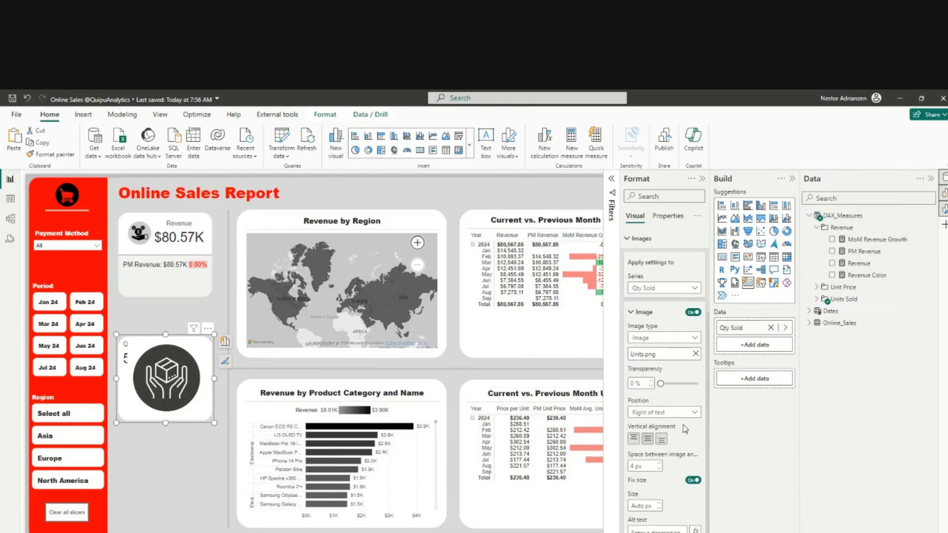
click(670, 413)
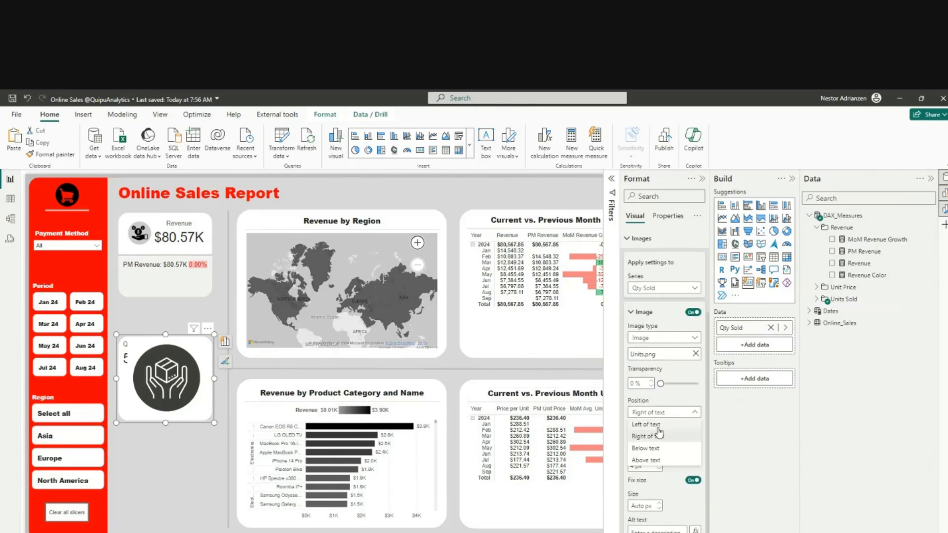
click(660, 424)
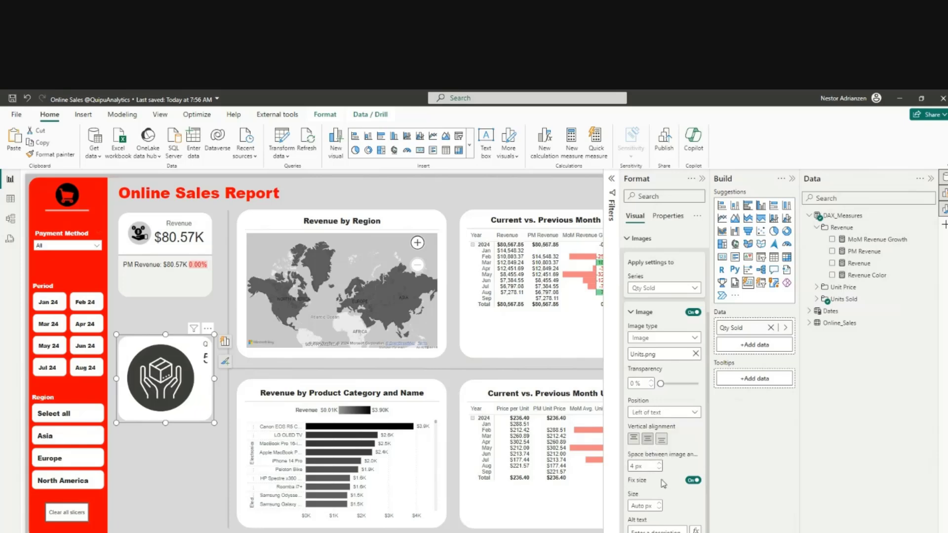
click(643, 504)
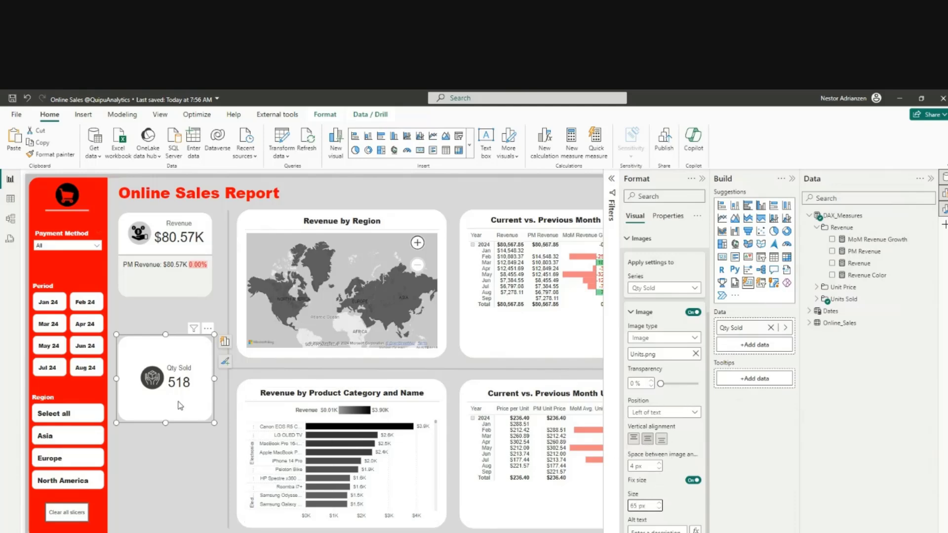
click(641, 313)
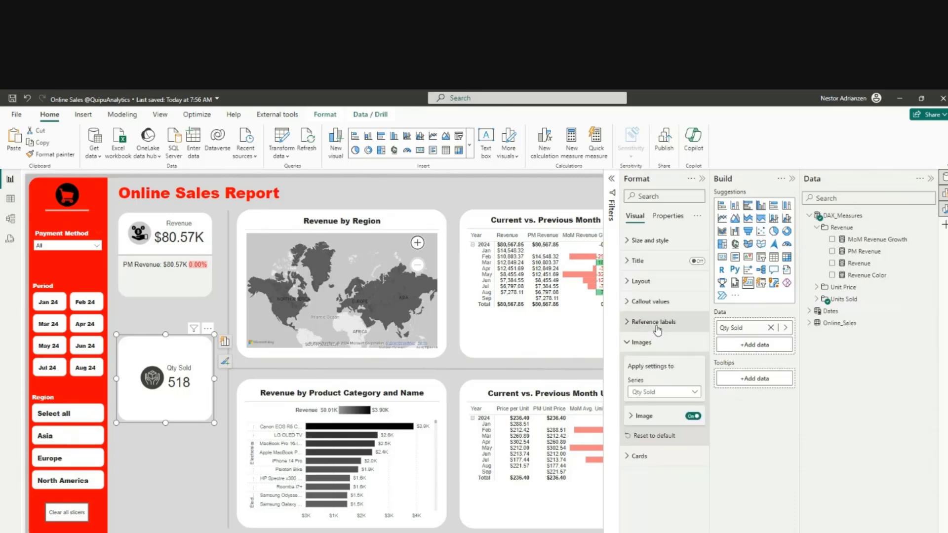
- Add the PM Units Sold measure as a reference label on the Qty Sold card
click(654, 324)
click(665, 401)
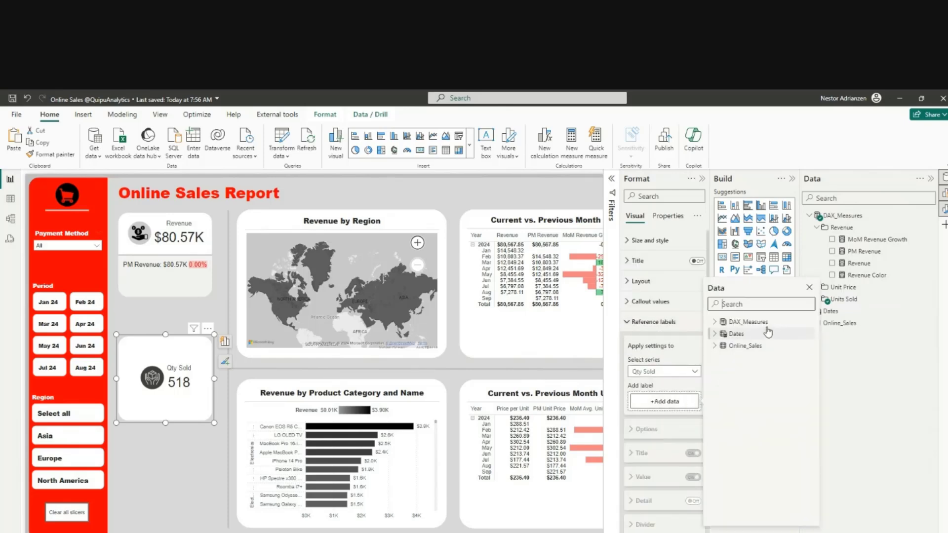
text(pm)
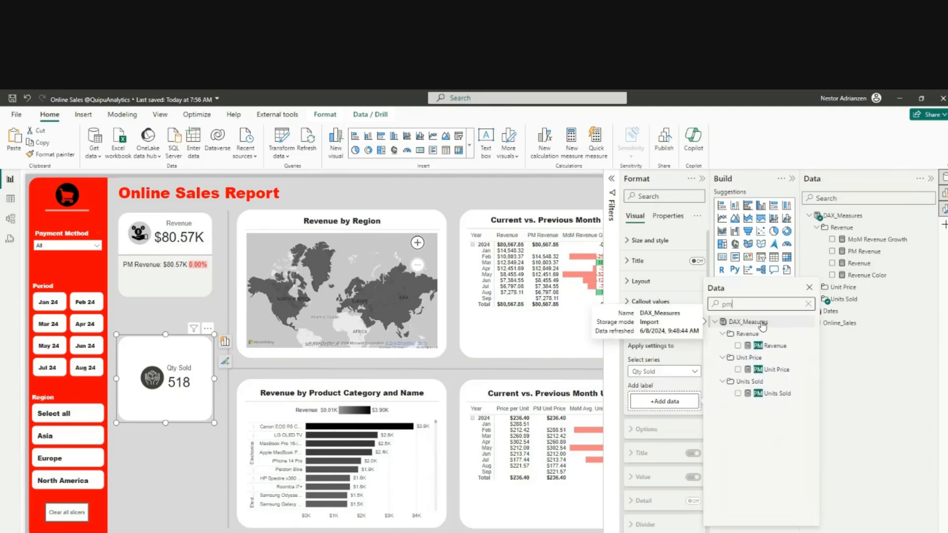
click(738, 393)
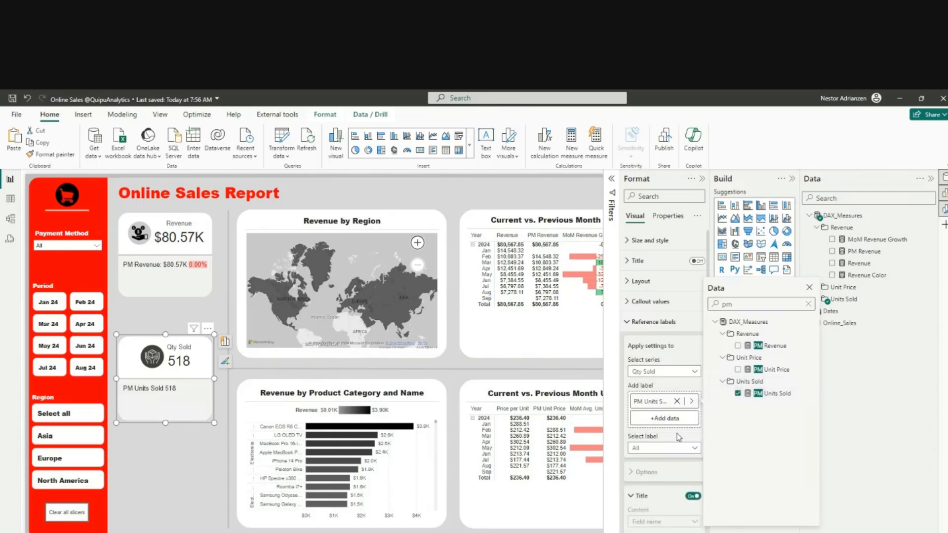
- Give the PM Units Sold reference label a custom title reading "PM Units Sold:"
click(680, 384)
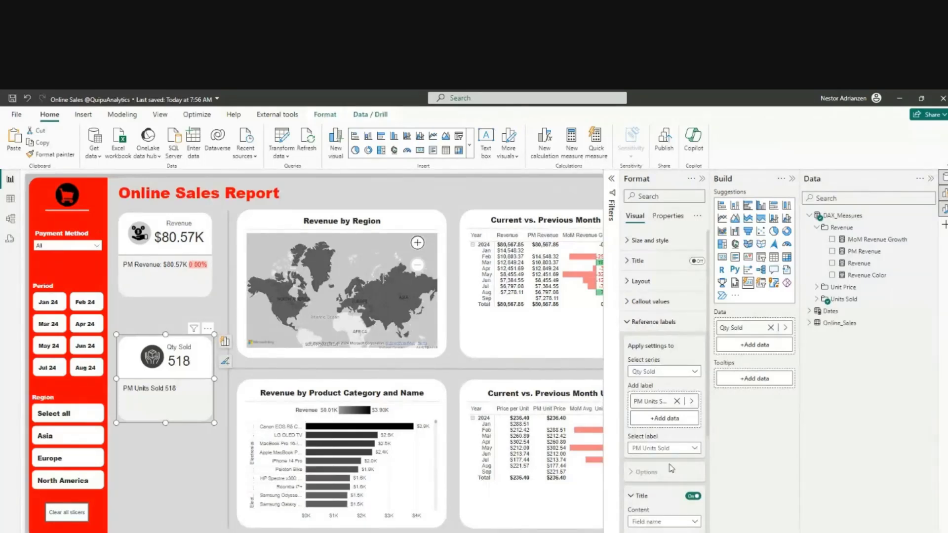
scroll(674, 466, down, 2)
click(687, 423)
click(679, 435)
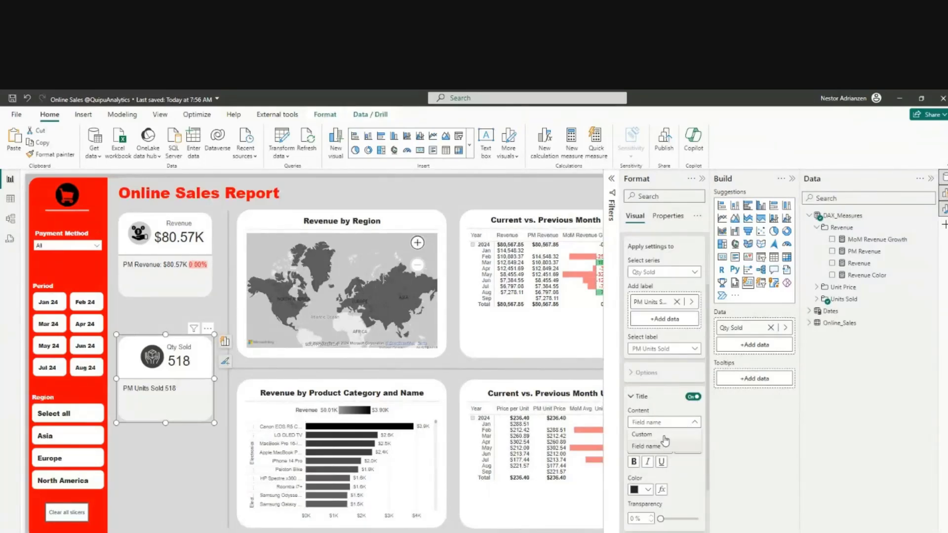
click(672, 448)
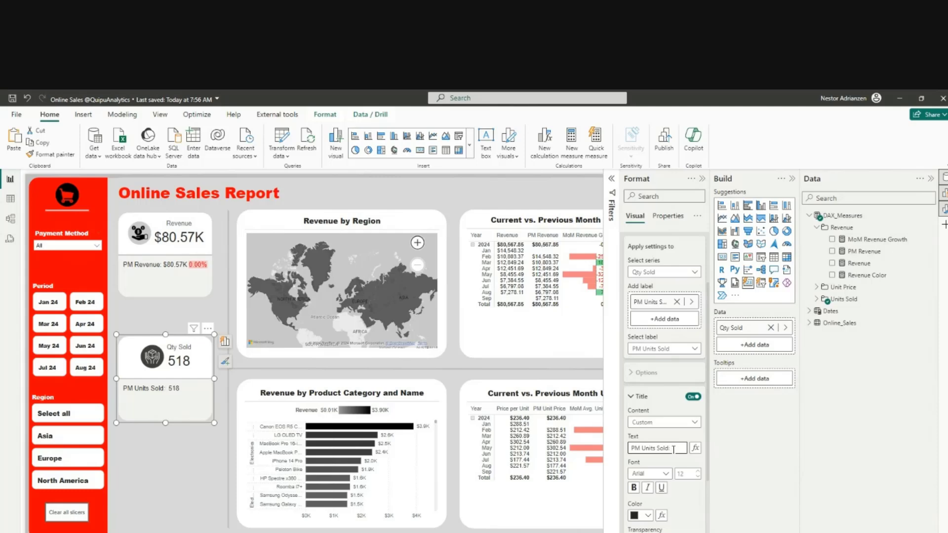
click(641, 397)
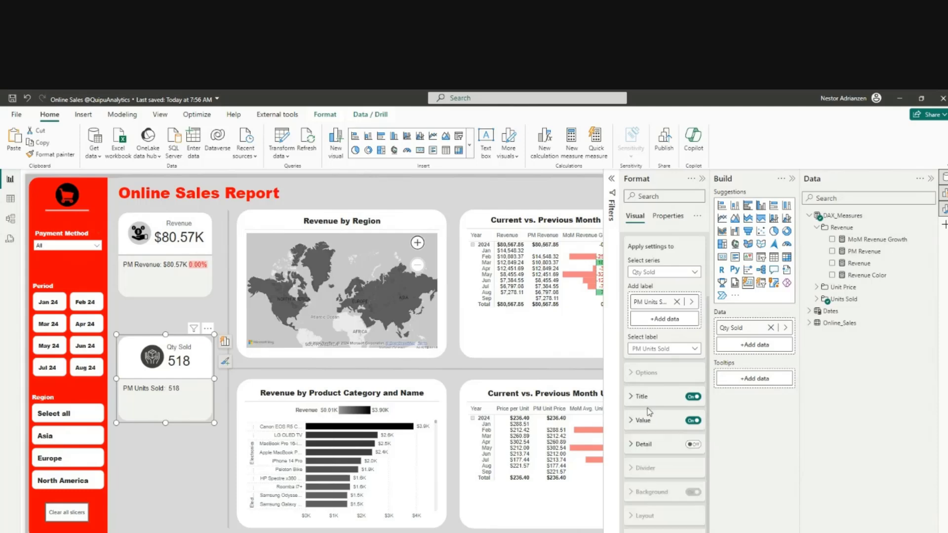
- Turn on the detail of the PM Units Sold label and fill it with the month-over-month units sold growth measure
click(693, 445)
click(653, 447)
scroll(659, 452, down, 1)
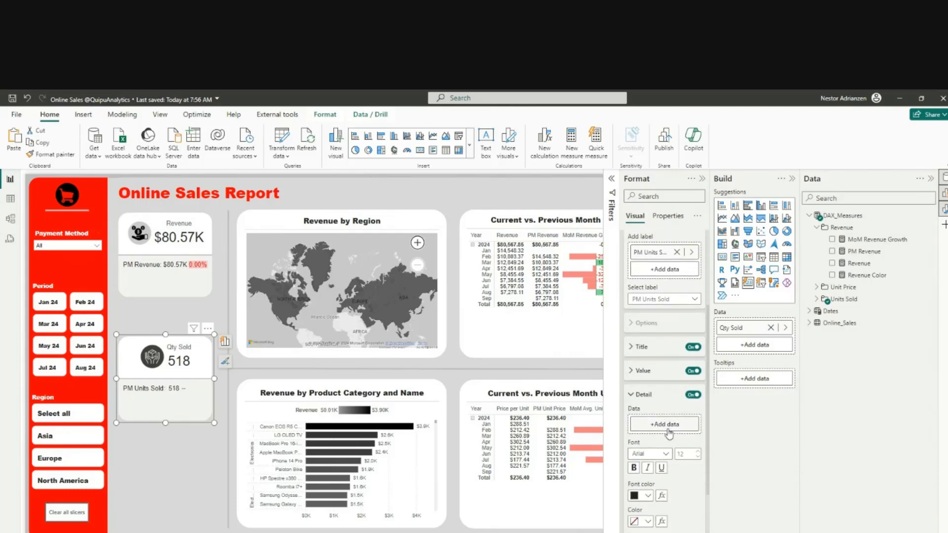
click(672, 425)
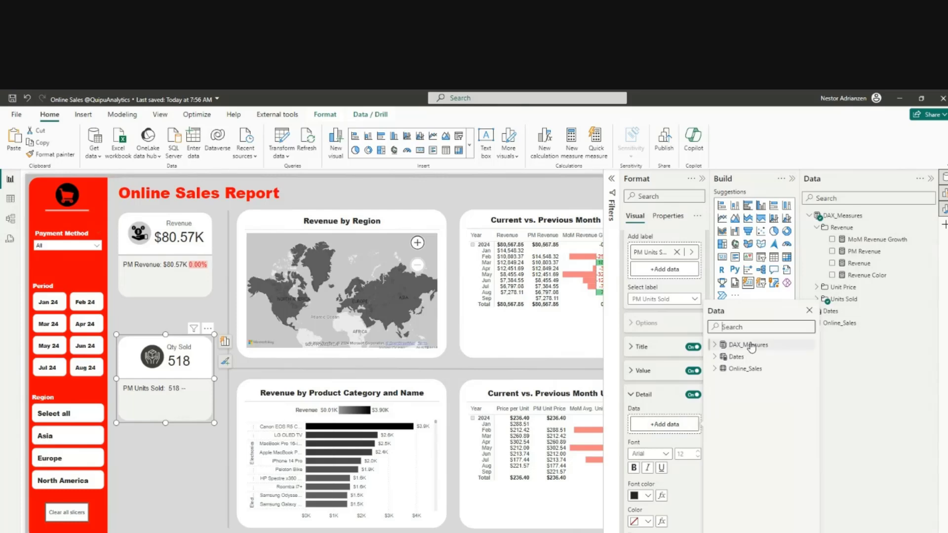
text(mom)
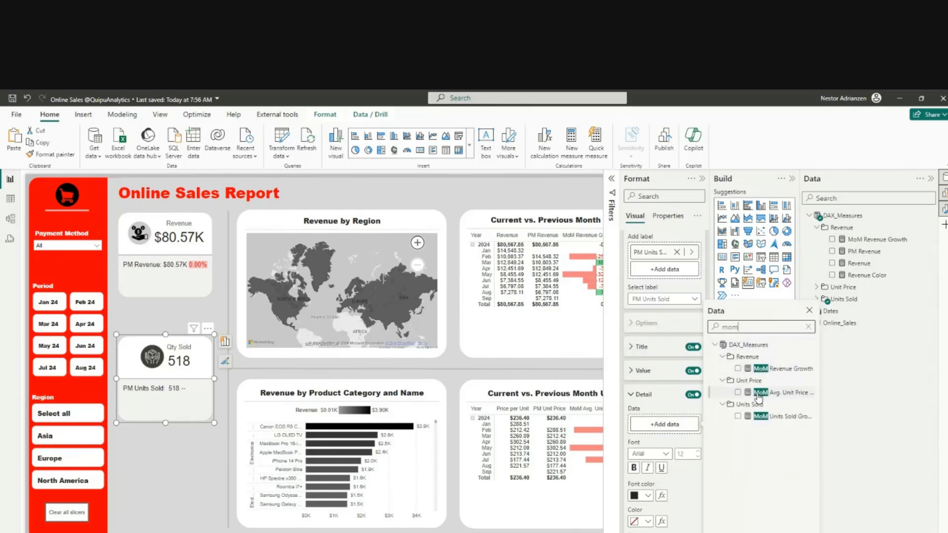
click(738, 417)
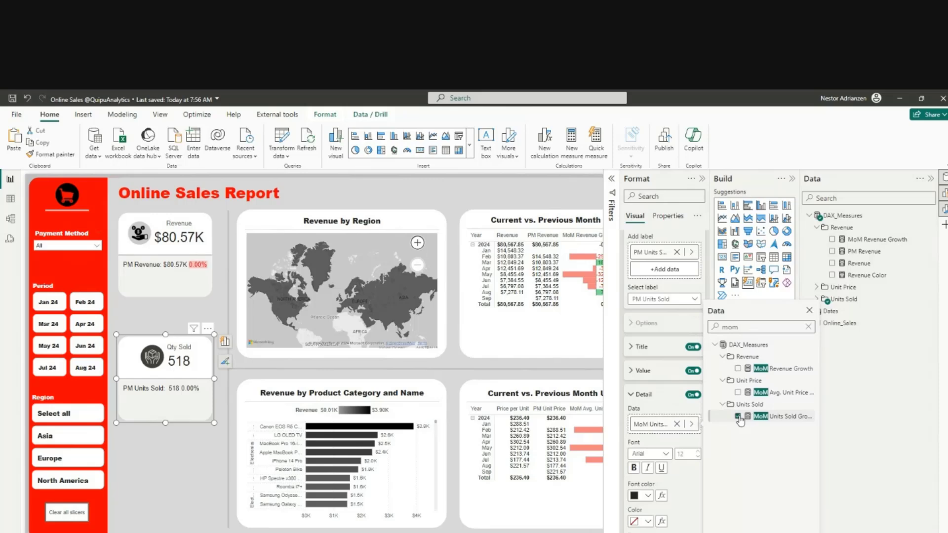
- Base the detail's font color and background color on the Units Sold Color field value, with 80% transparency
scroll(685, 489, down, 2)
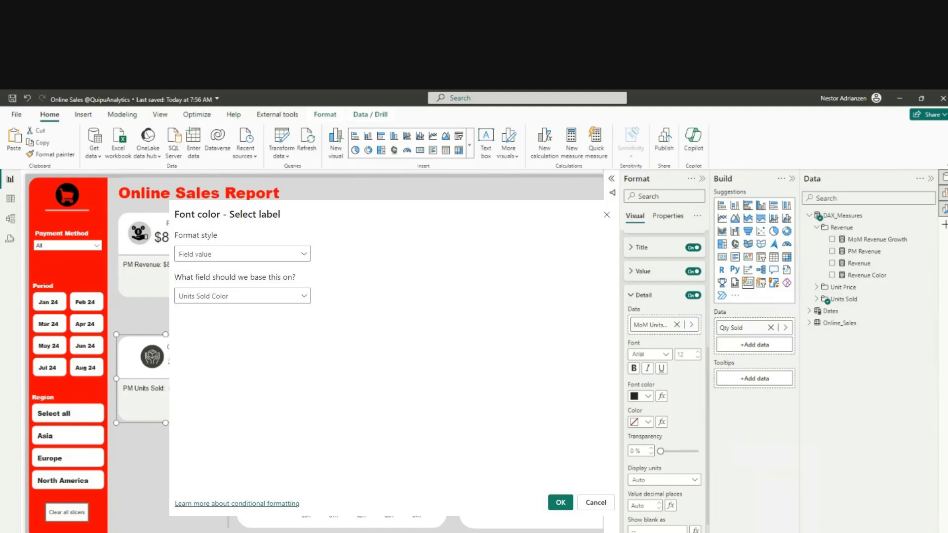
click(654, 503)
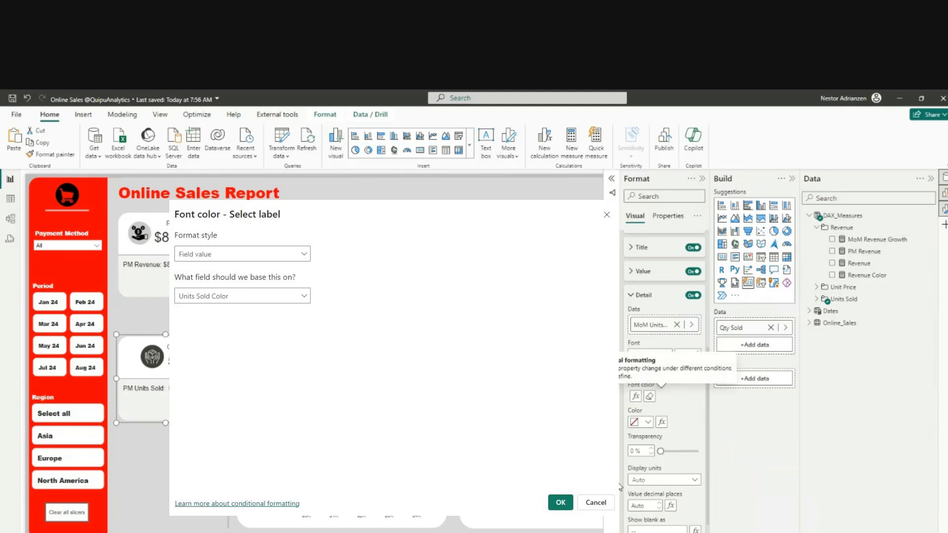
click(662, 421)
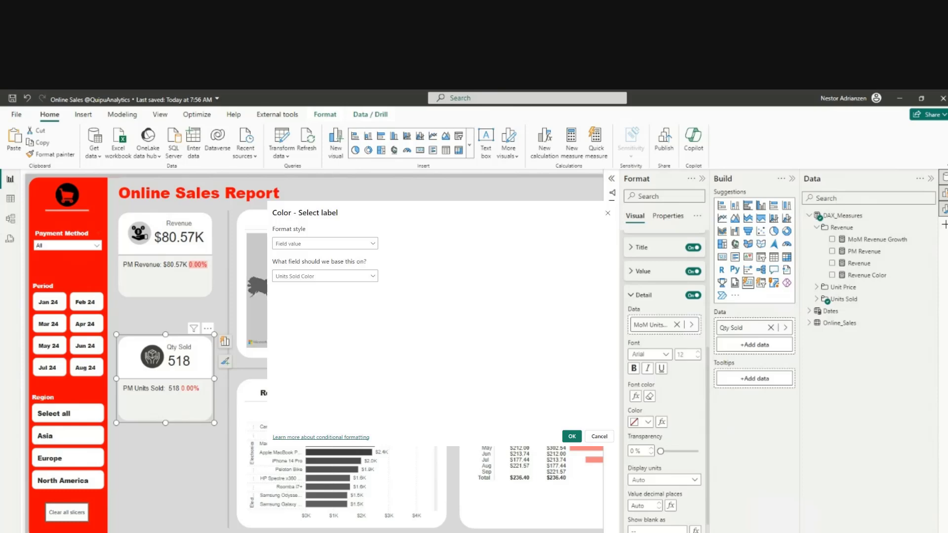
click(644, 502)
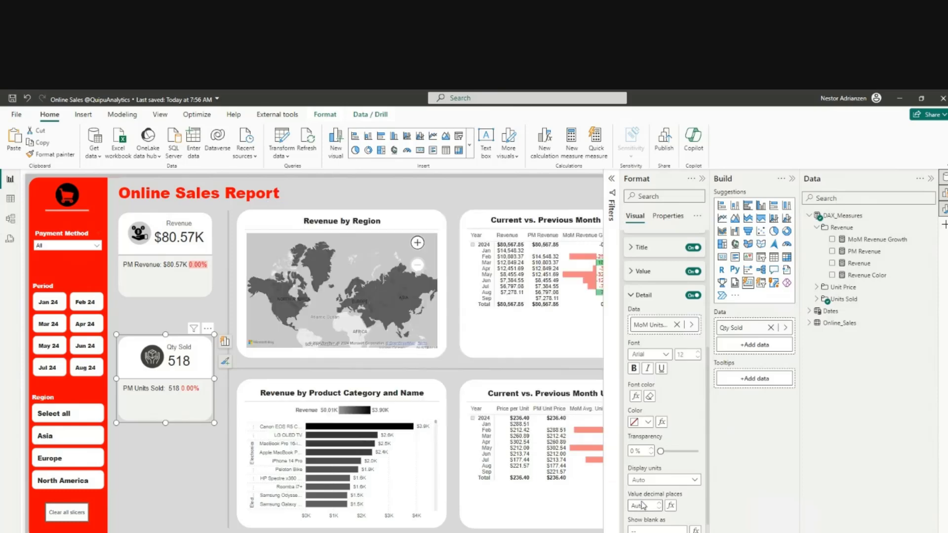
click(635, 452)
text(80)
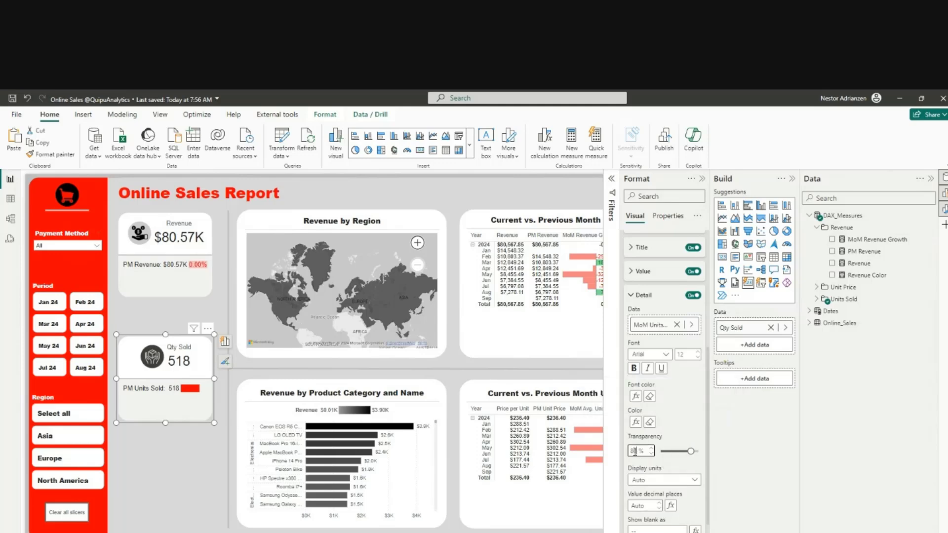
- Duplicate the Qty Sold card and place the copy directly below the original
click(199, 345)
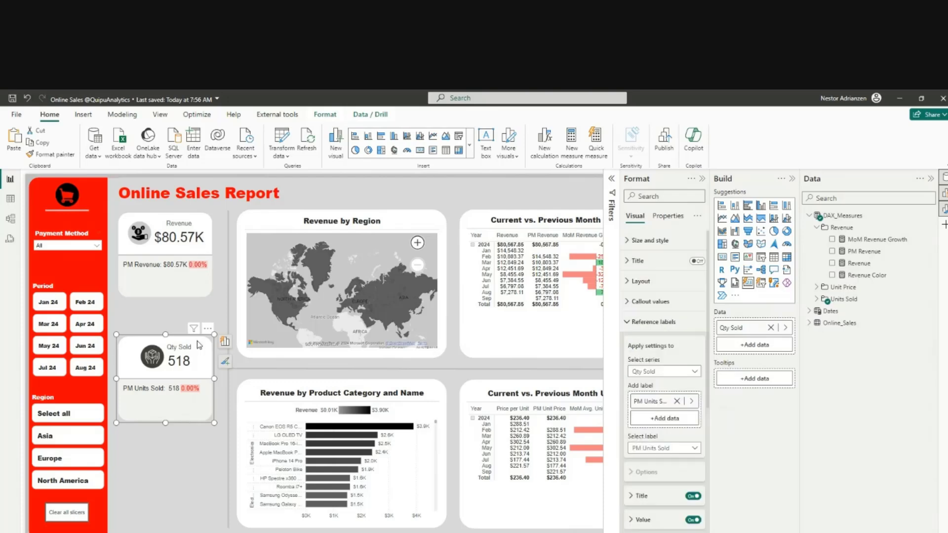
click(175, 471)
key(ctrl+v)
drag(192, 364, 194, 468)
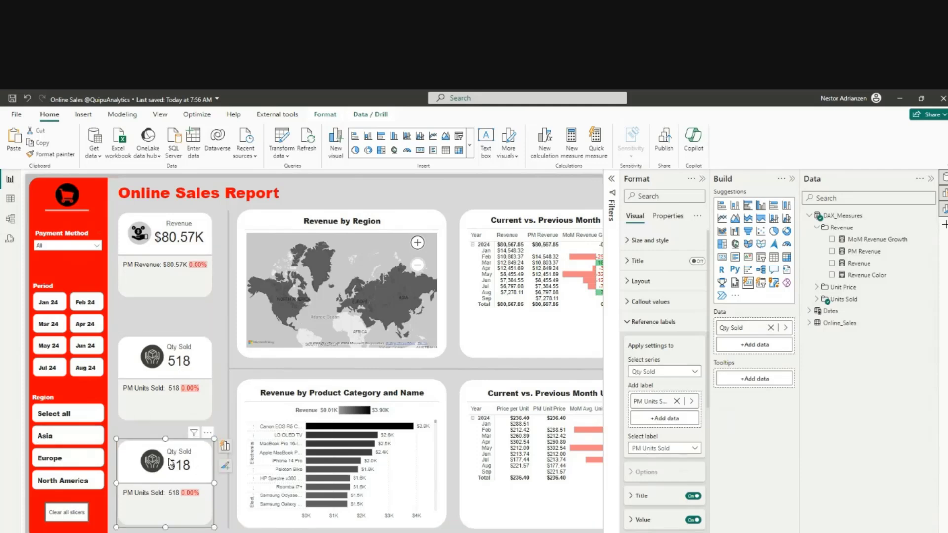
- Remove the PM Units Sold reference label from the copied card and replace its Qty Sold measure with Price per Unit
click(677, 401)
click(785, 328)
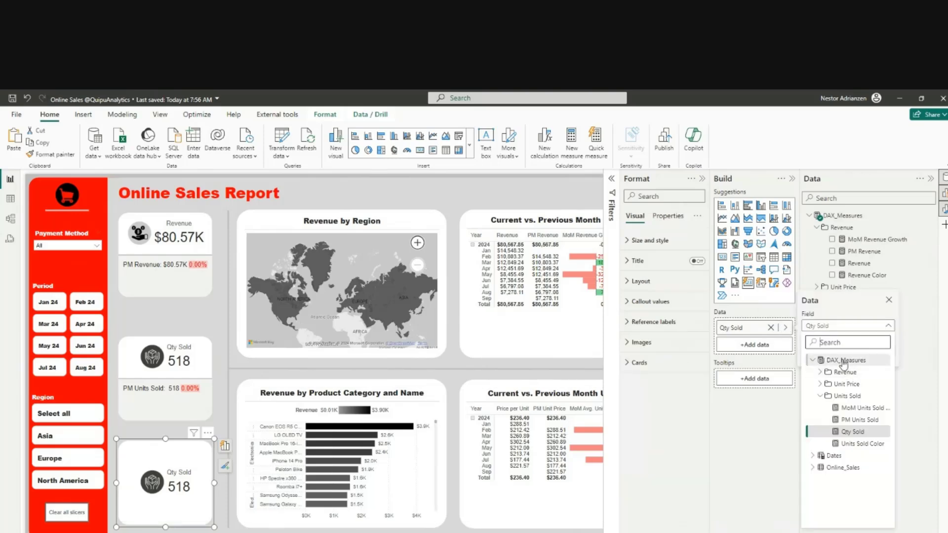
text(pri)
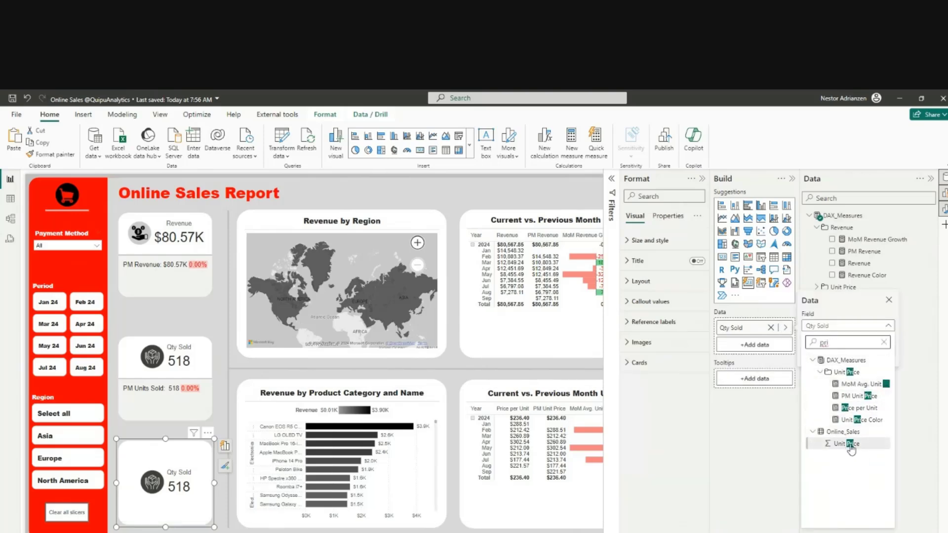
click(860, 408)
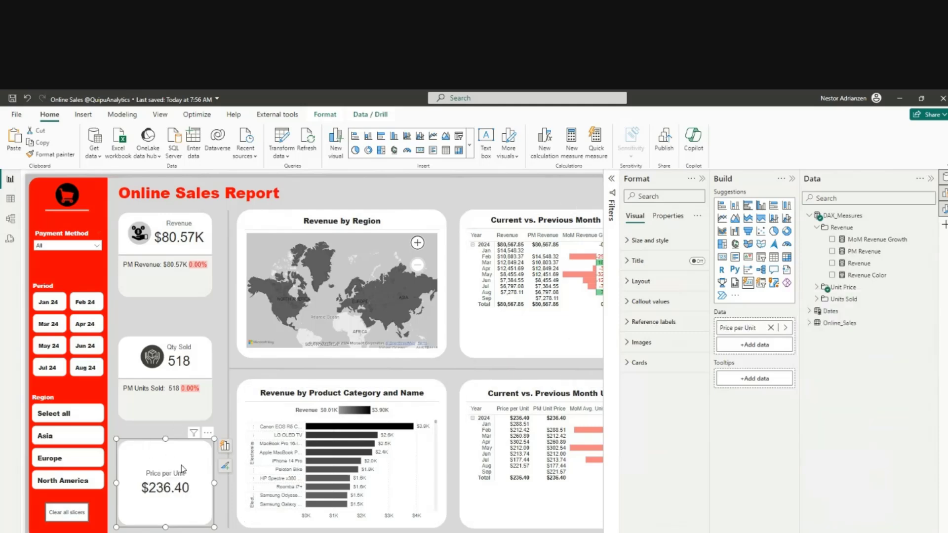
- Turn on an image for the Price per Unit card, load the Price picture file and place it left of the text
click(655, 352)
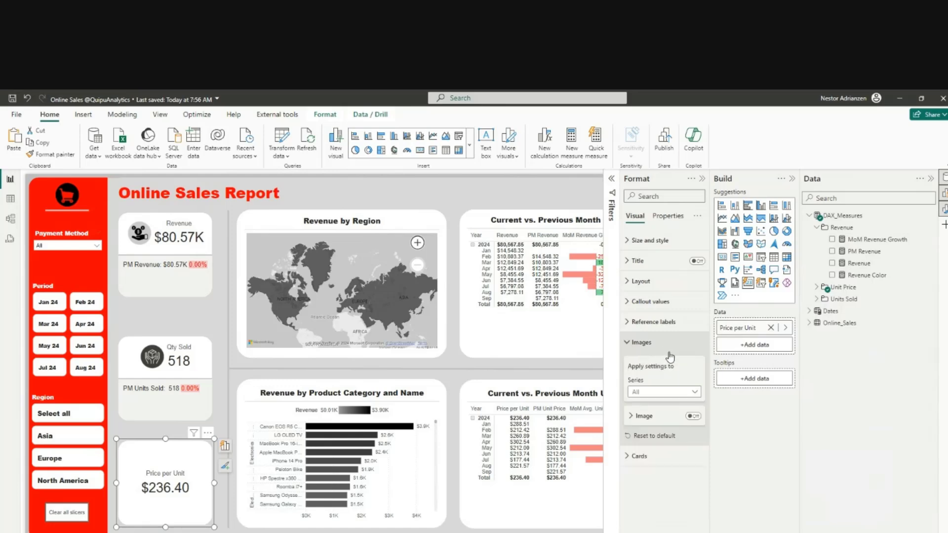
click(693, 393)
click(666, 417)
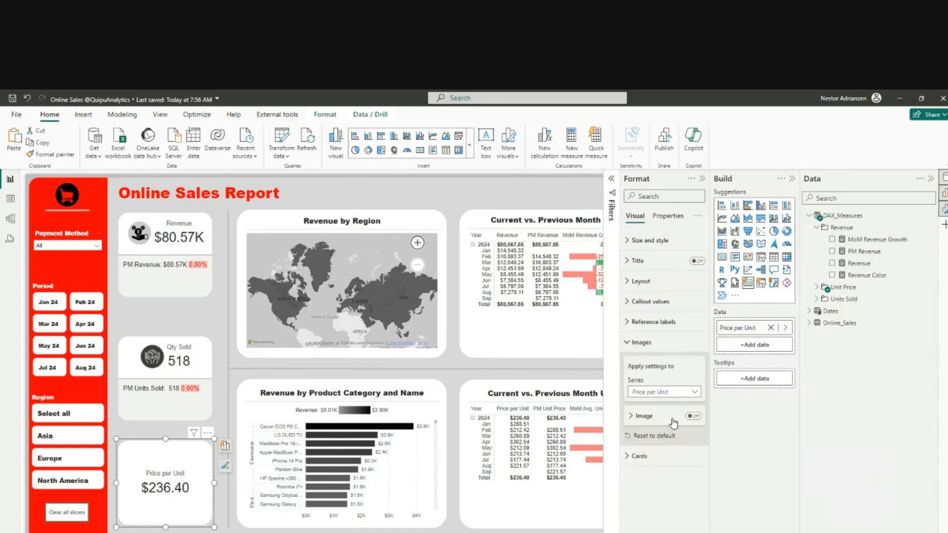
click(692, 417)
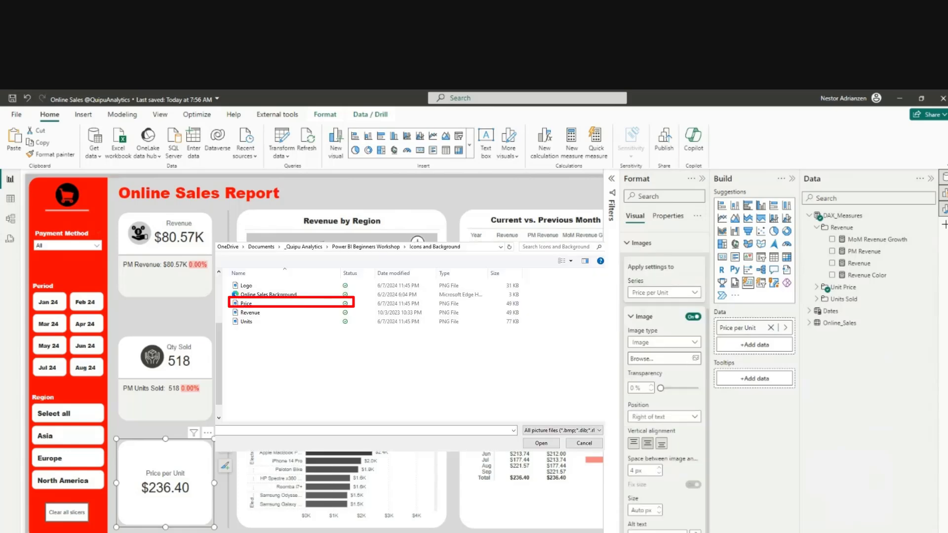
double_click(247, 303)
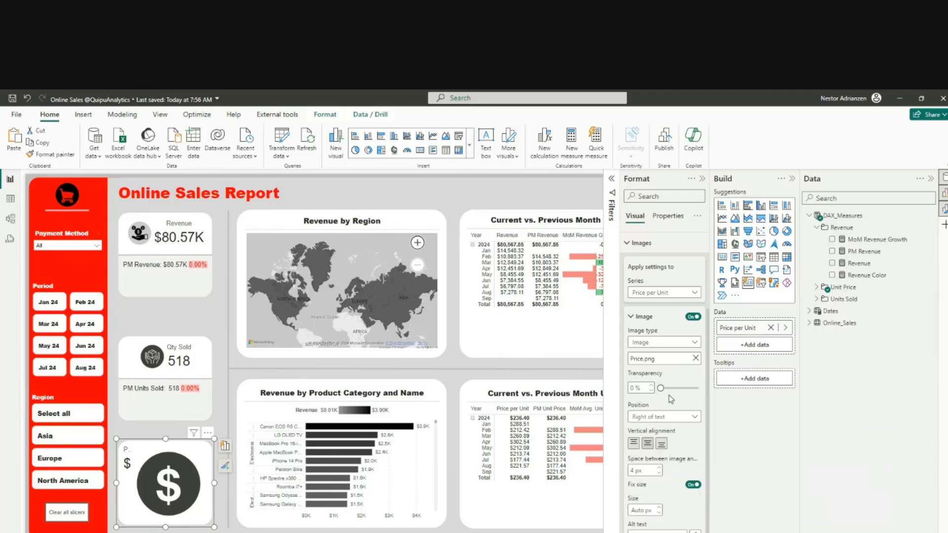
click(666, 417)
click(653, 433)
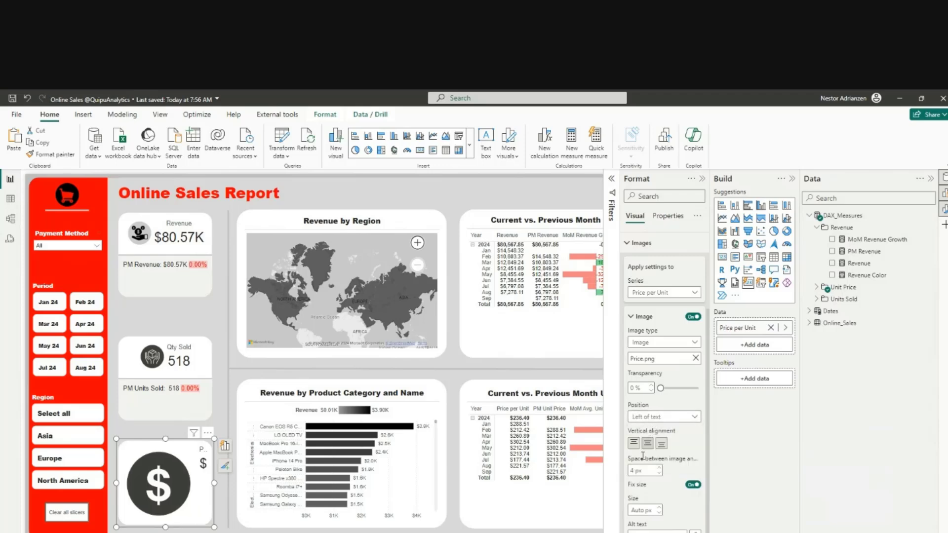
- Set the image size on the Price per Unit card to 65 px
click(640, 511)
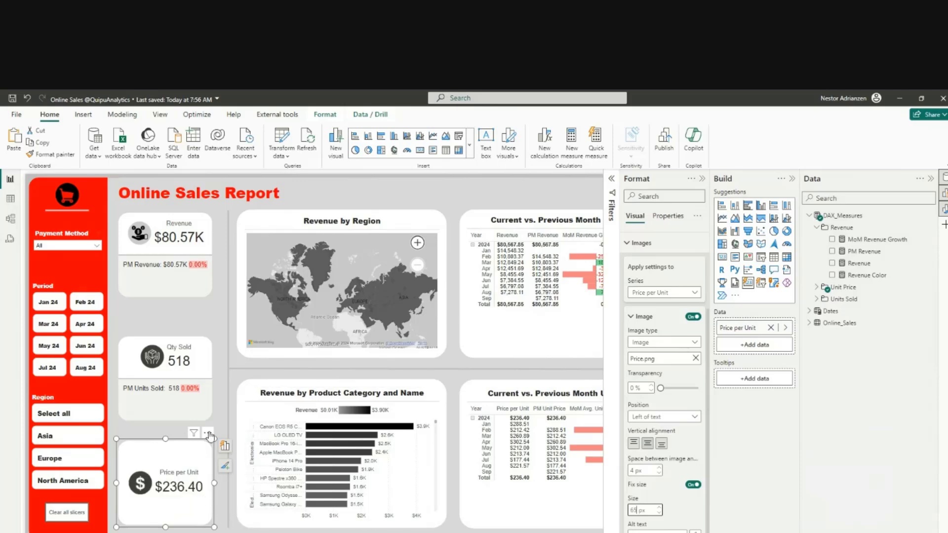
click(657, 318)
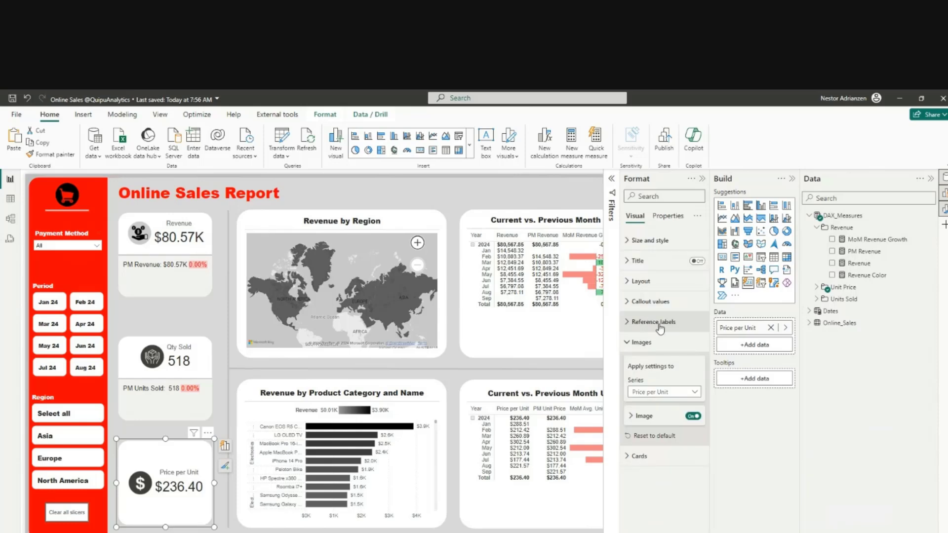
click(642, 343)
- Add the PM Unit Price measure as a reference label on the Price per Unit card
click(660, 322)
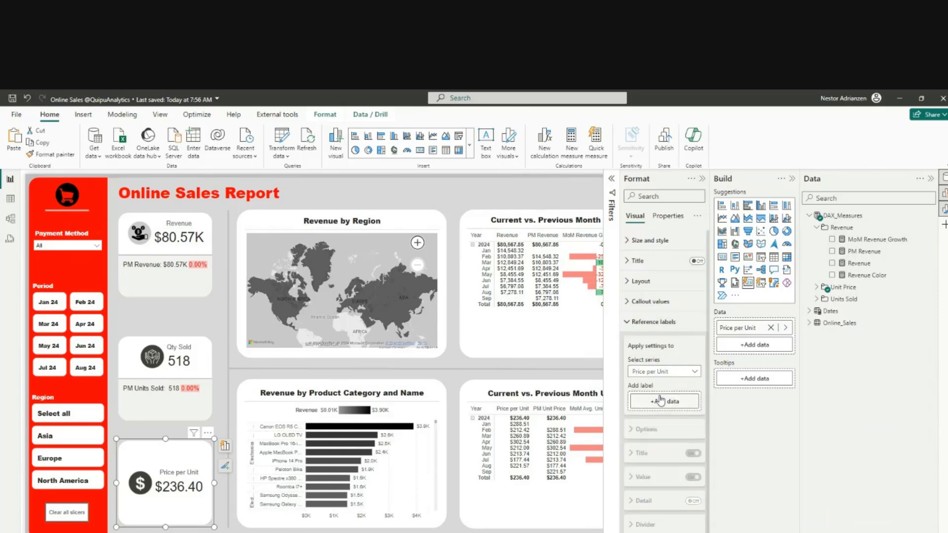
click(664, 402)
text(pm)
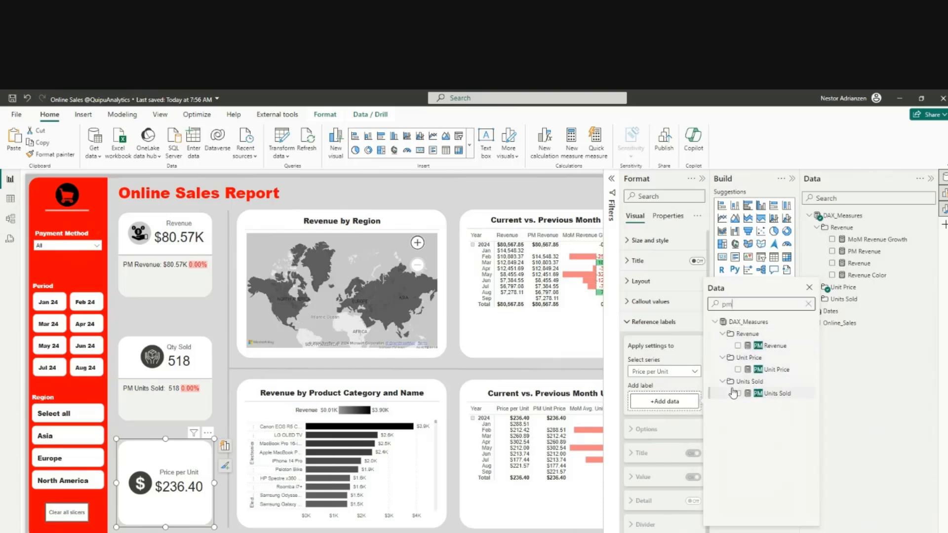
click(737, 370)
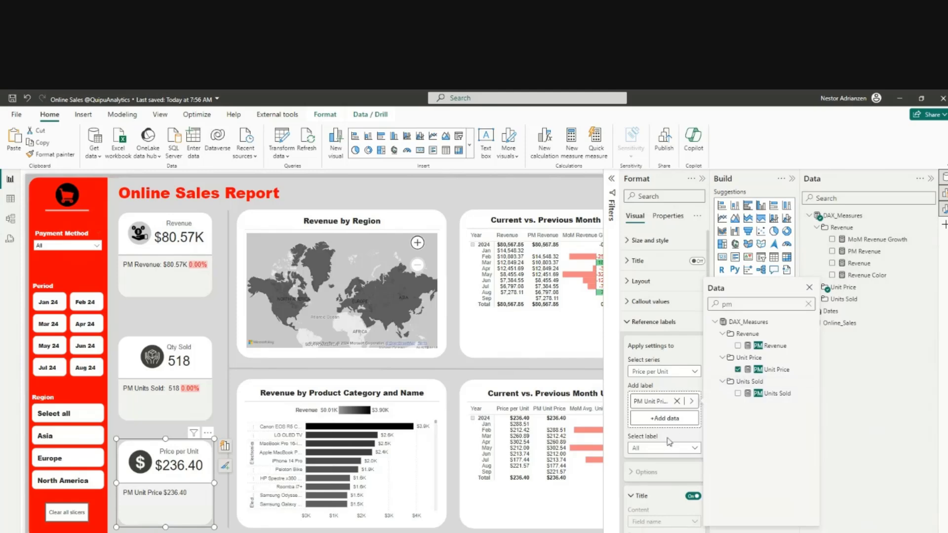
- Give the PM Unit Price reference label a custom title reading "PM Unit Price:"
click(676, 449)
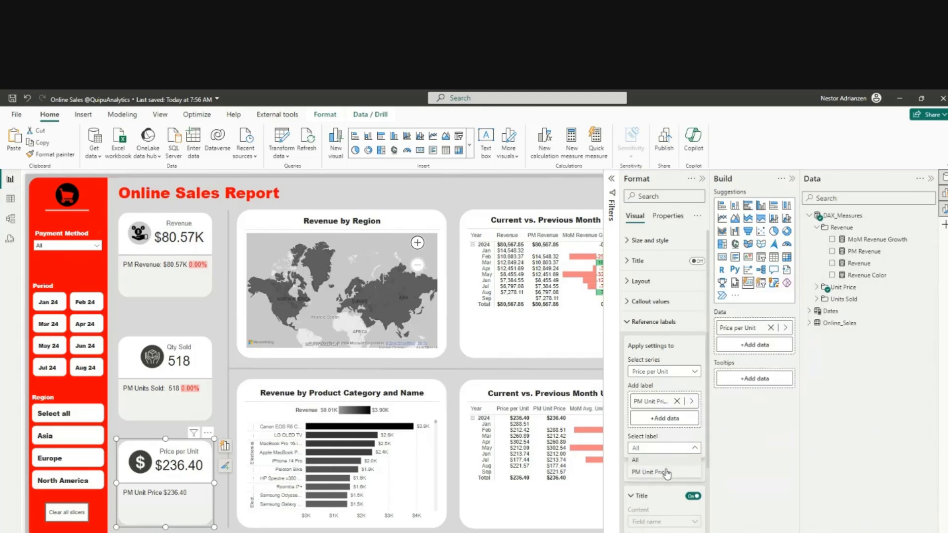
click(664, 473)
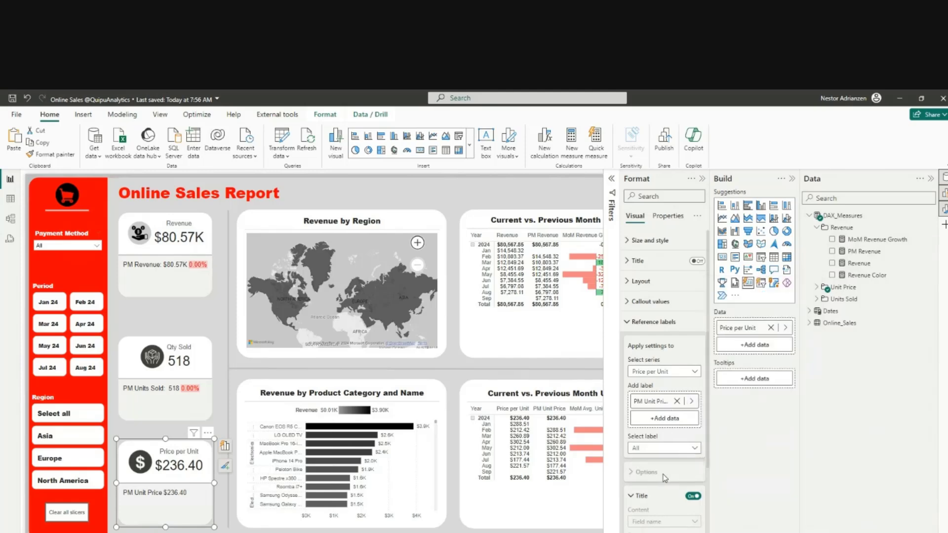
click(685, 524)
click(664, 532)
scroll(665, 518, down, 2)
click(659, 440)
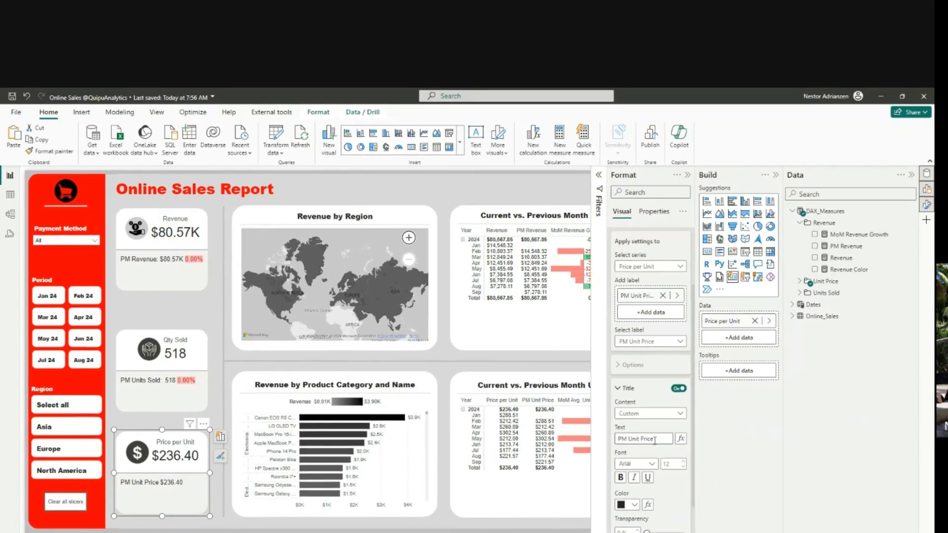
text(:)
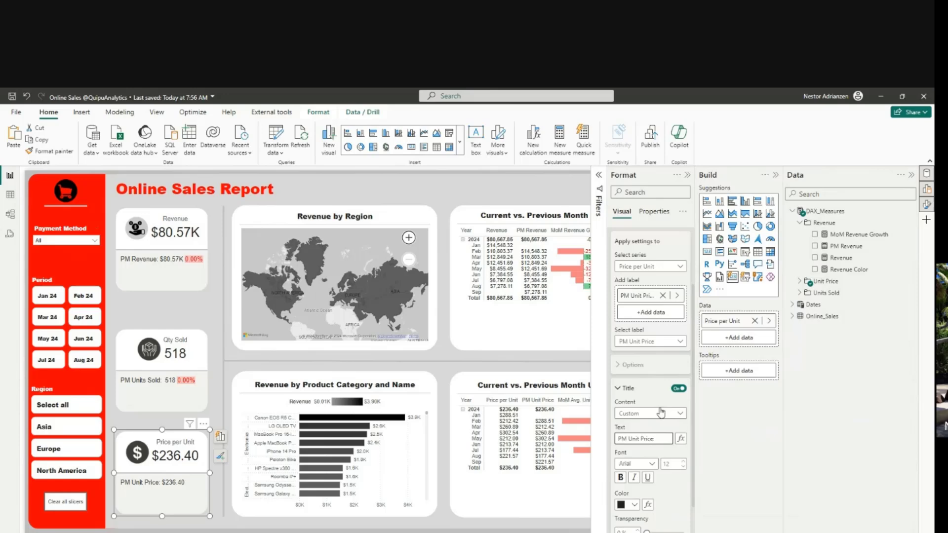
click(635, 390)
- Turn on the detail for the PM Unit Price label and fill it with the MoM Avg. Unit Price Growth measure
click(676, 435)
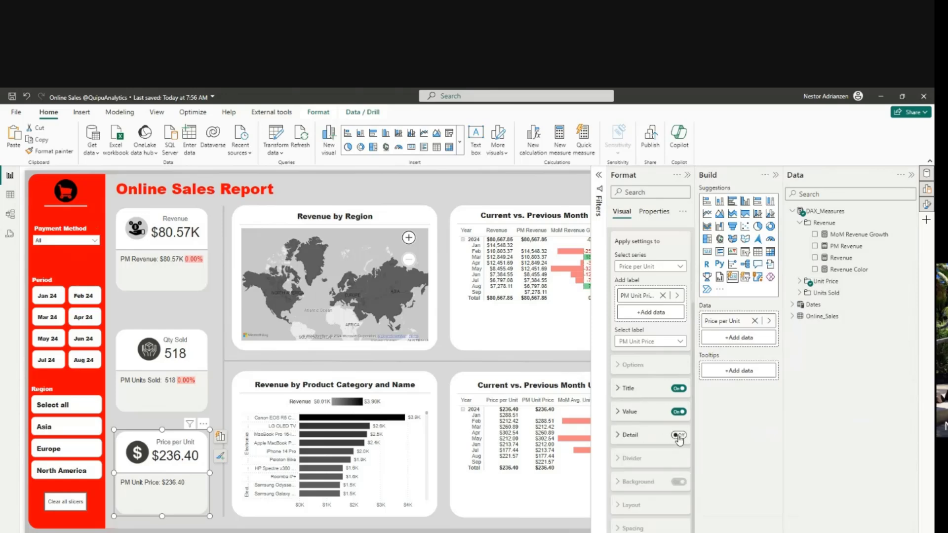
click(642, 441)
scroll(652, 420, down, 1)
click(655, 416)
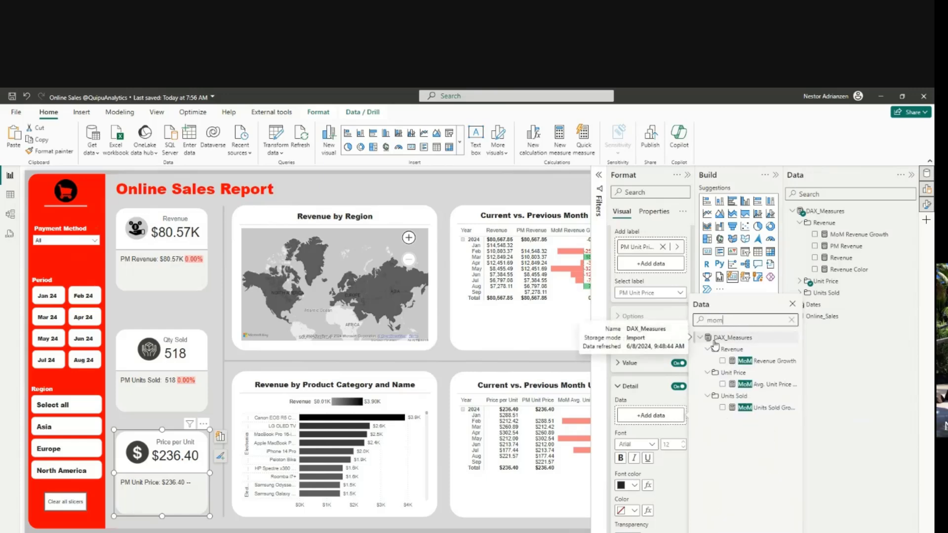
text(mom)
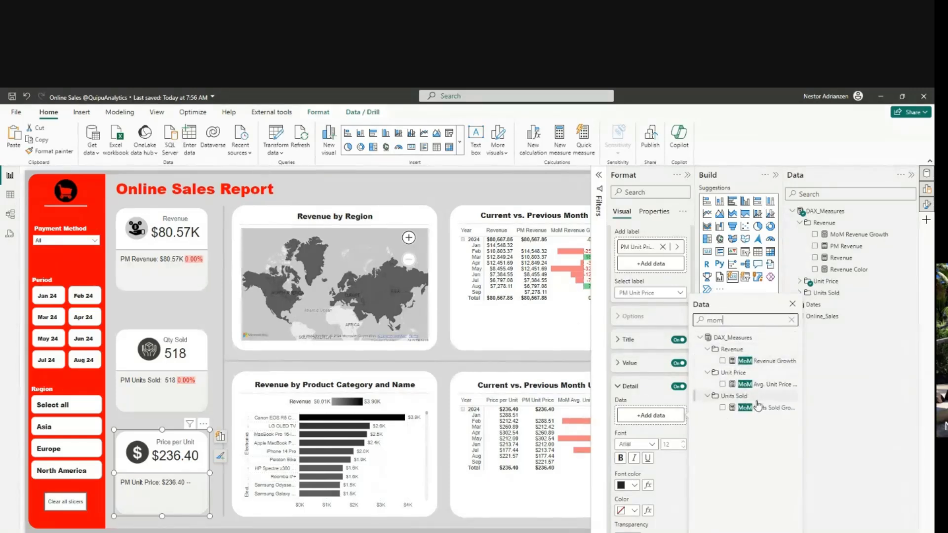
click(762, 385)
- Base the detail's font color and background color on the Unit Price Color field value, with 80% transparency
scroll(670, 452, down, 3)
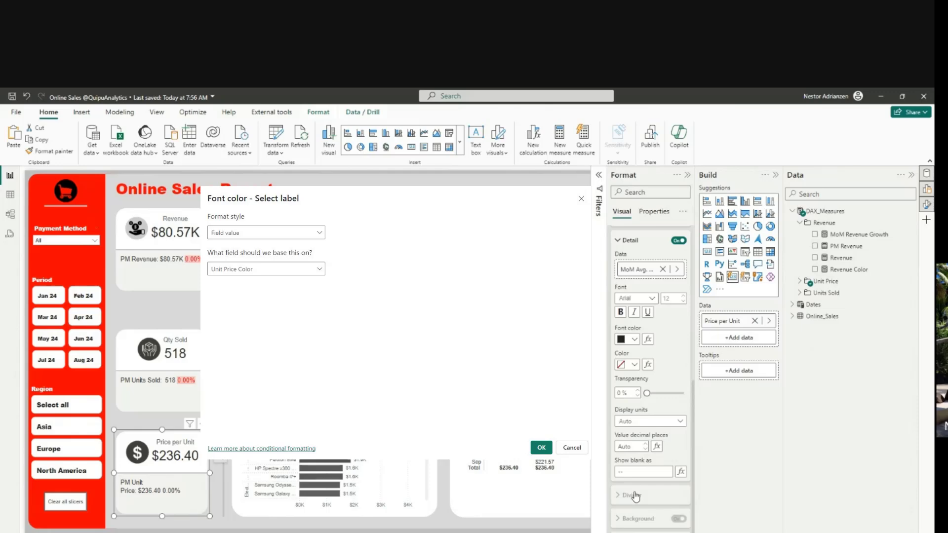
click(542, 448)
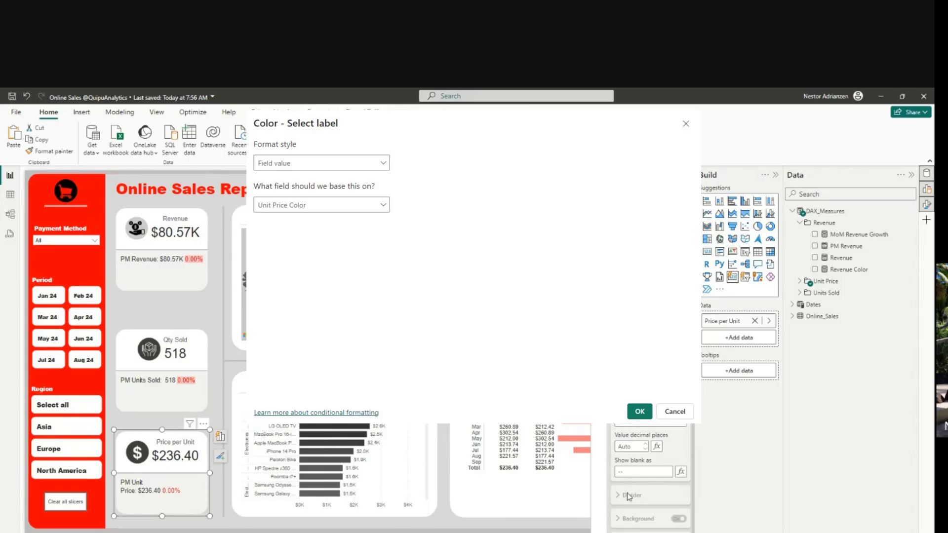
key(Return)
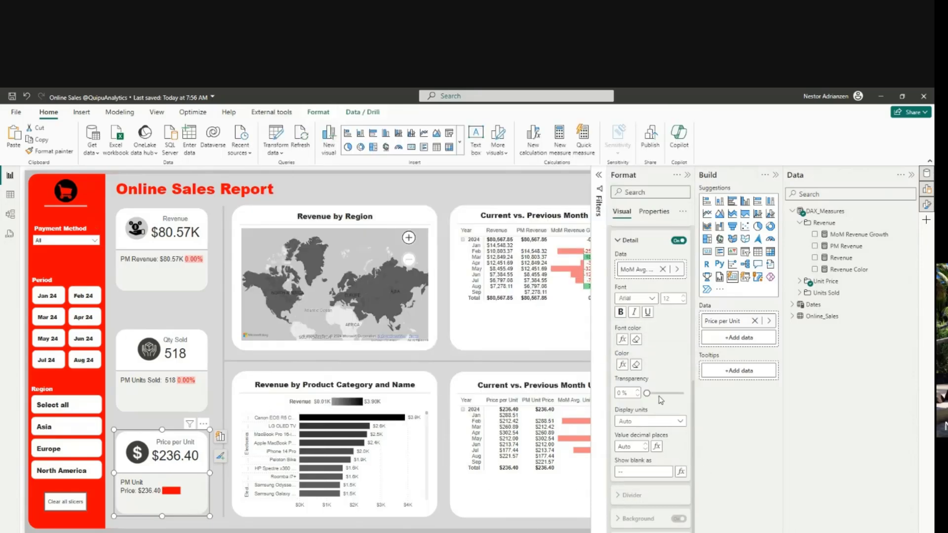
double_click(625, 391)
text(80)
- Distribute the Revenue, Qty Sold and Price per Unit cards vertically so they are evenly spaced
click(190, 220)
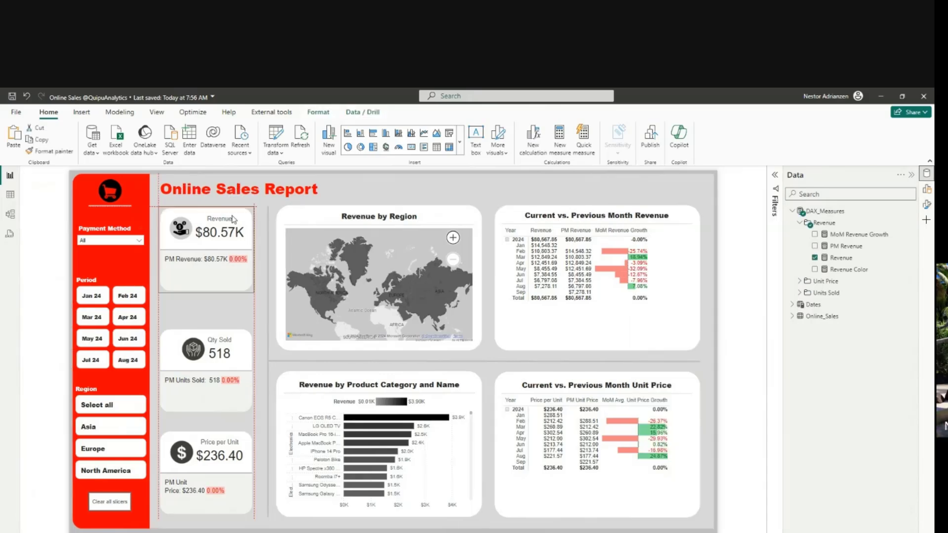
ctrl+click(212, 455)
ctrl+click(212, 369)
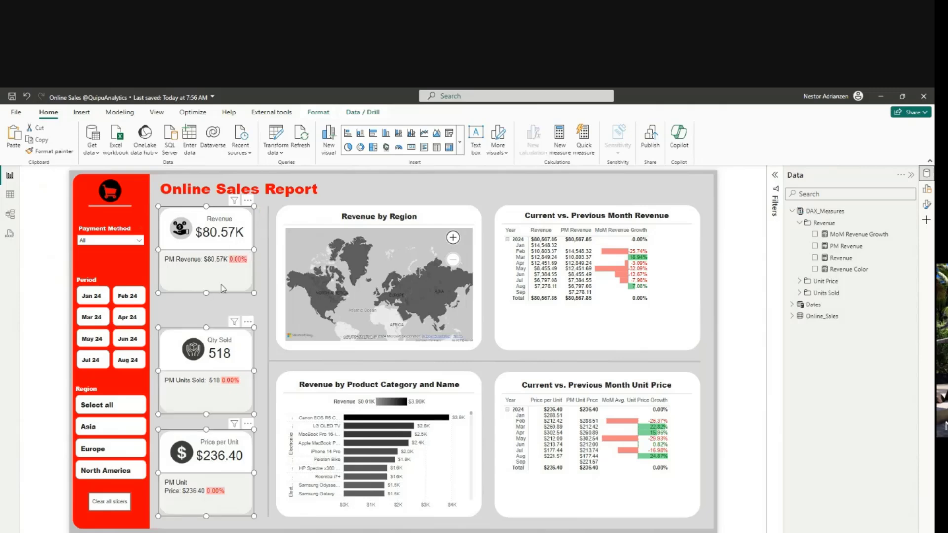
click(318, 113)
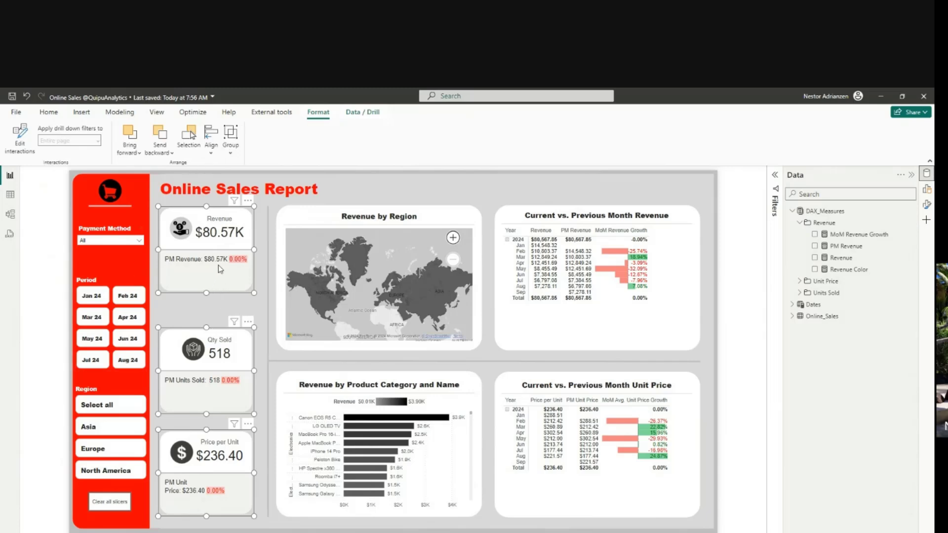
click(212, 151)
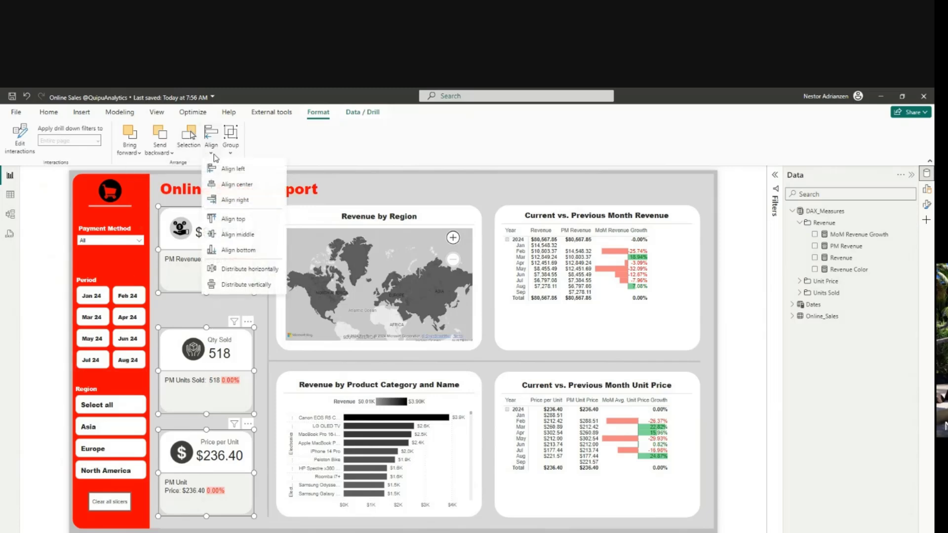
click(245, 285)
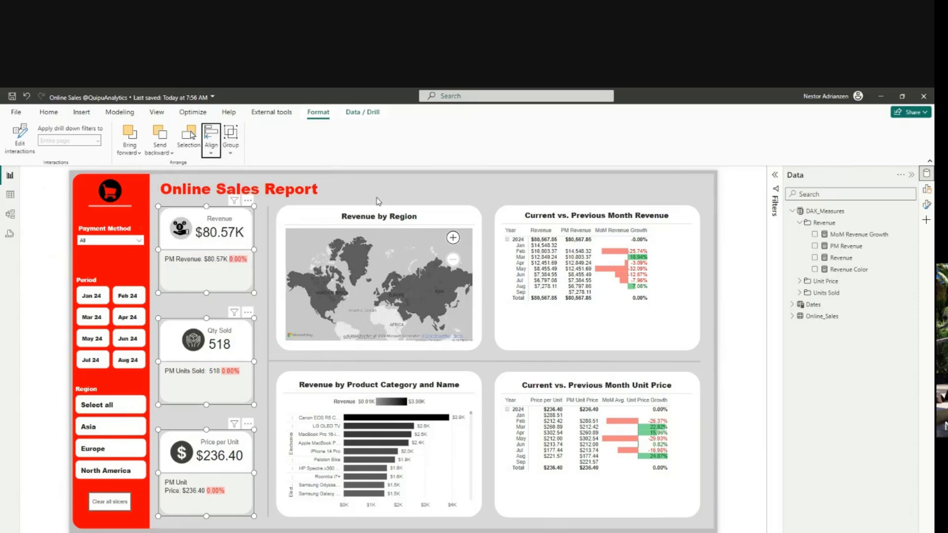
click(430, 193)
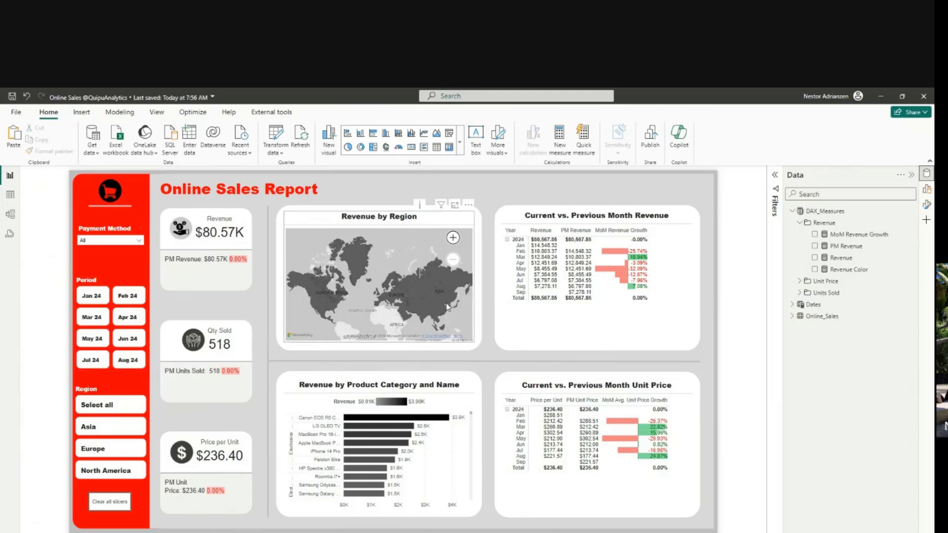
- Filter the report to the periods Mar 24, Apr 24 and May 24
click(101, 318)
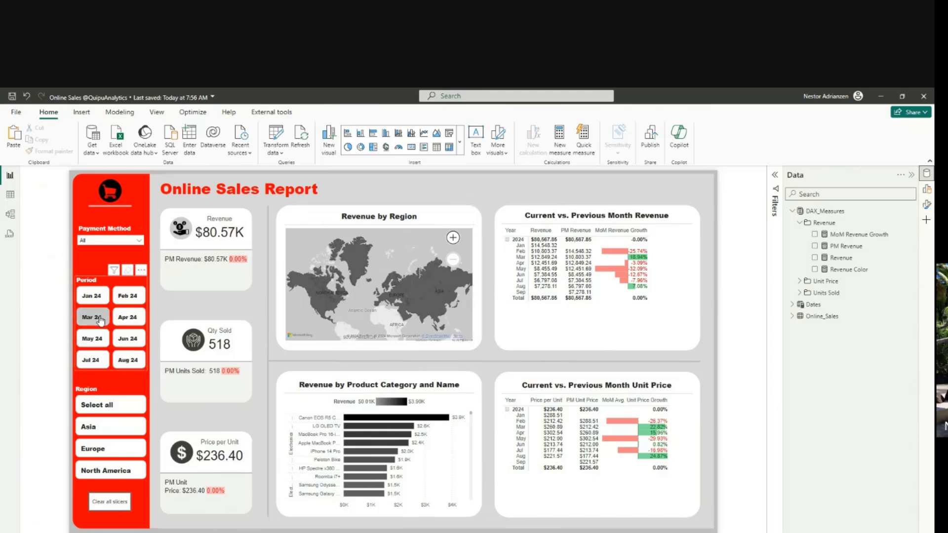
ctrl+click(116, 319)
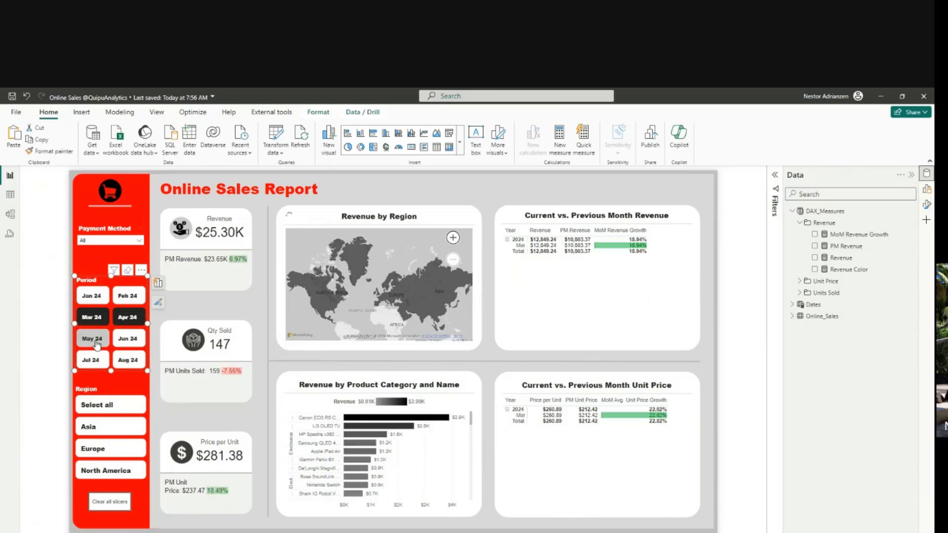
ctrl+click(109, 338)
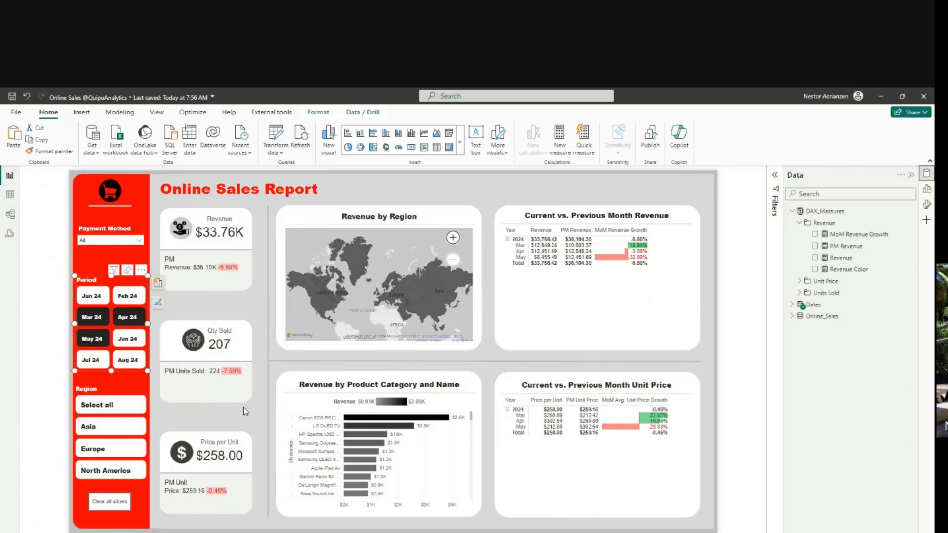
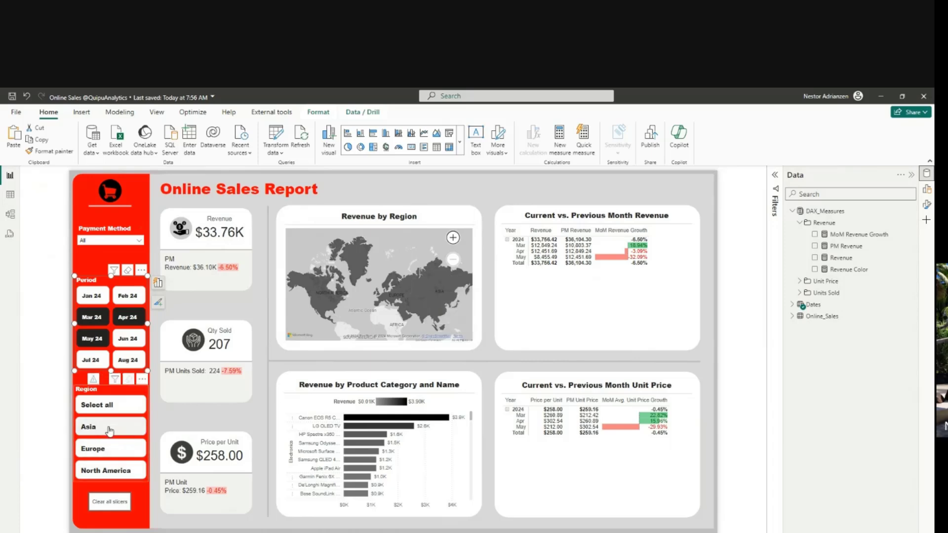
- Filter the report by region to Europe, and add Asia and North America to the selection
click(106, 449)
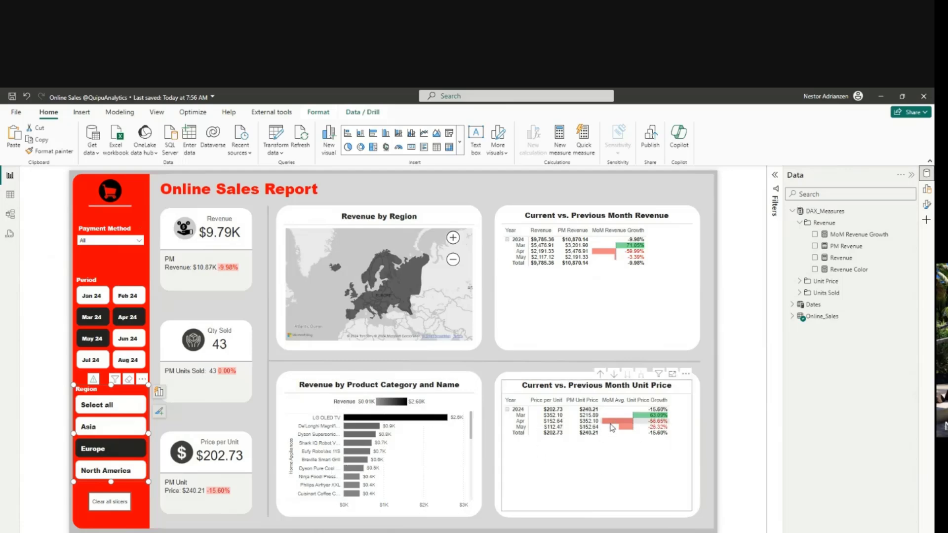
click(201, 419)
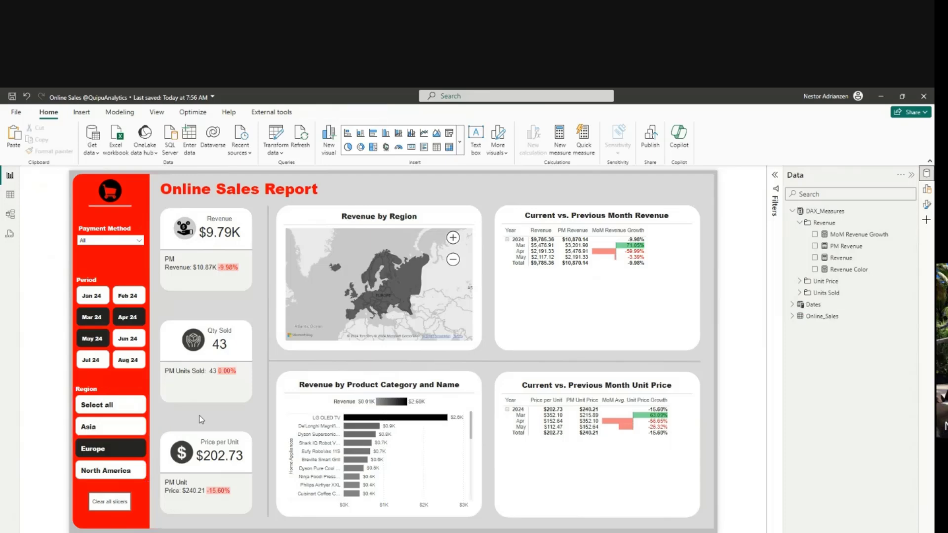
click(111, 427)
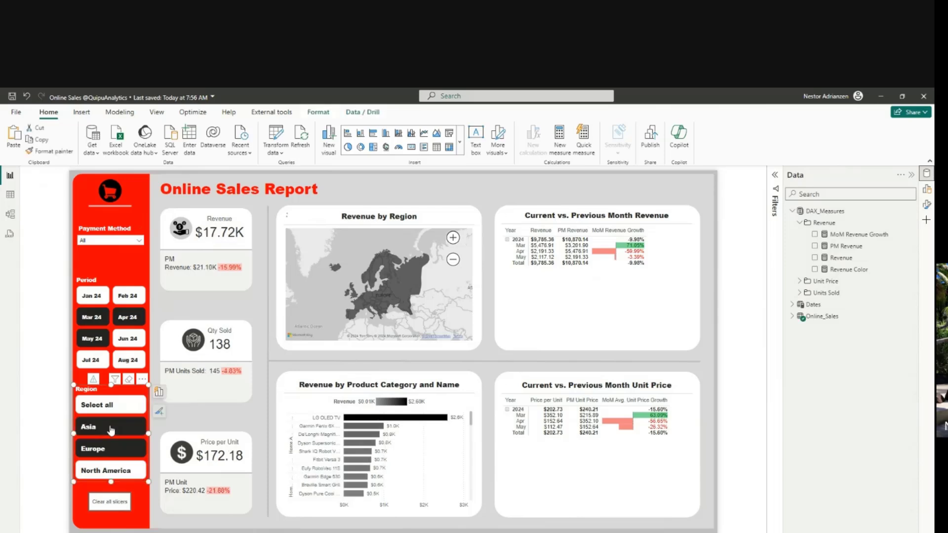
click(113, 475)
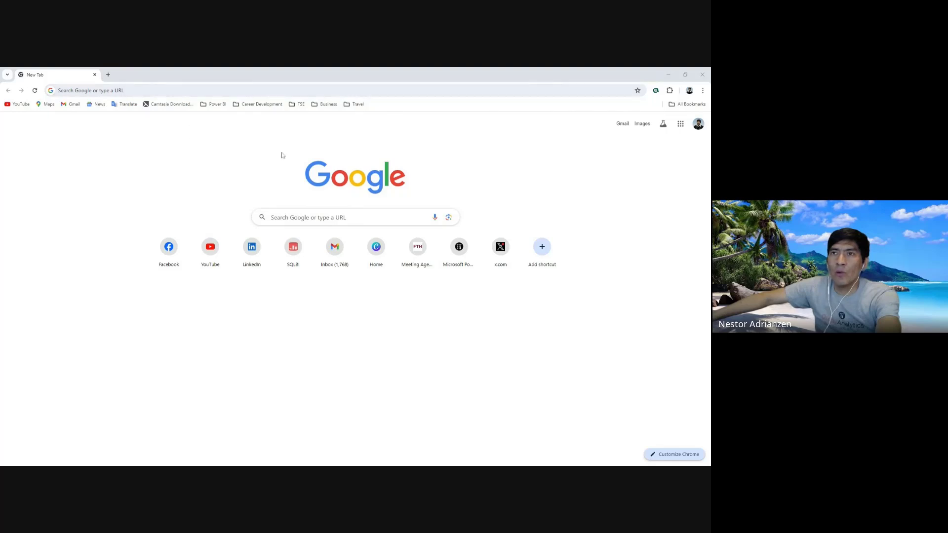
- Switch to the Chrome browser and search Google for "asia"
click(316, 217)
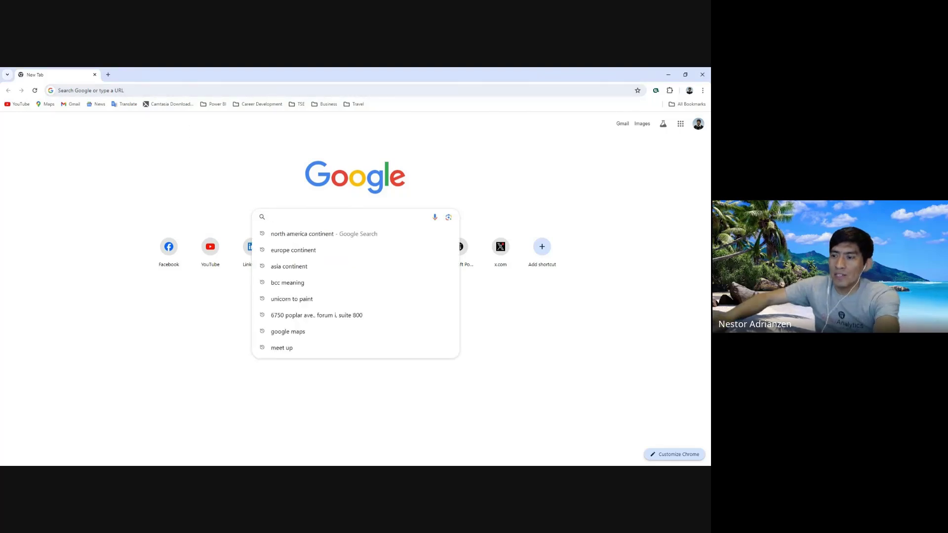
text(asia)
key(Return)
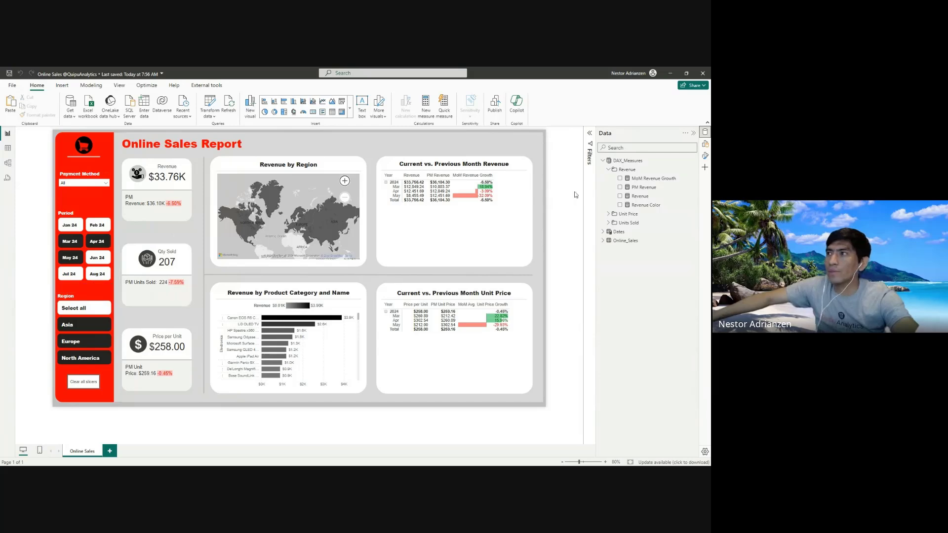
- Create a new measure named Region Selection in the DAX_Measures table
right_click(641, 162)
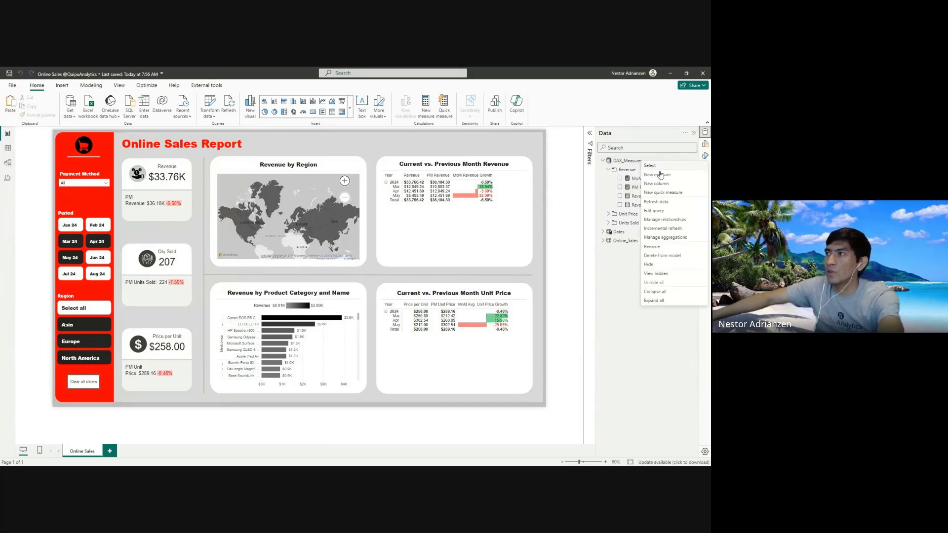
click(661, 175)
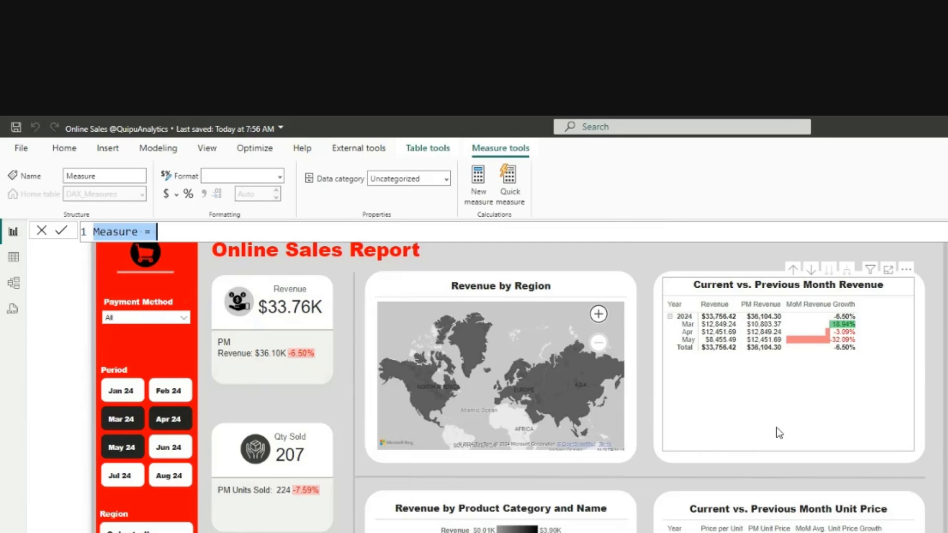
text(Retio)
key(BackSpace)
key(BackSpace)
key(BackSpace)
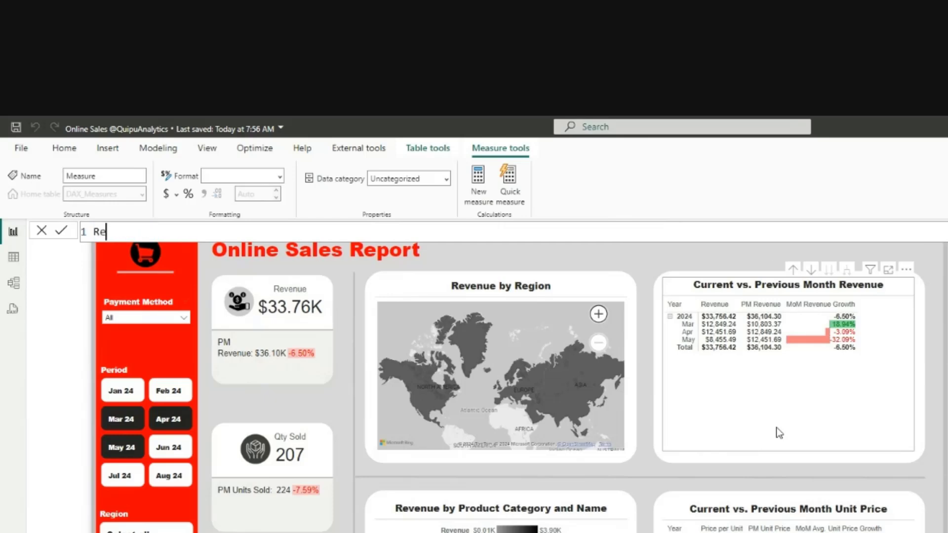
text(gion Selection )
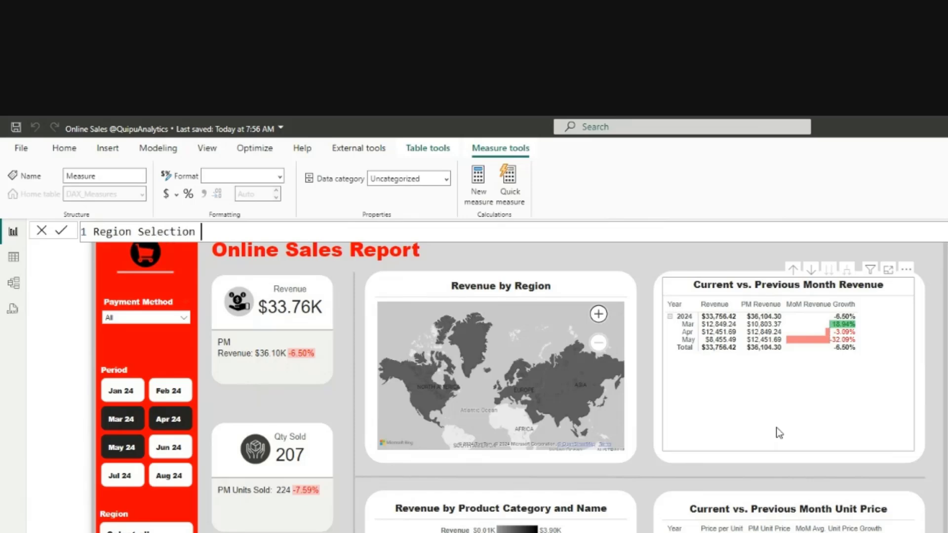
text(-=)
key(shift+Return)
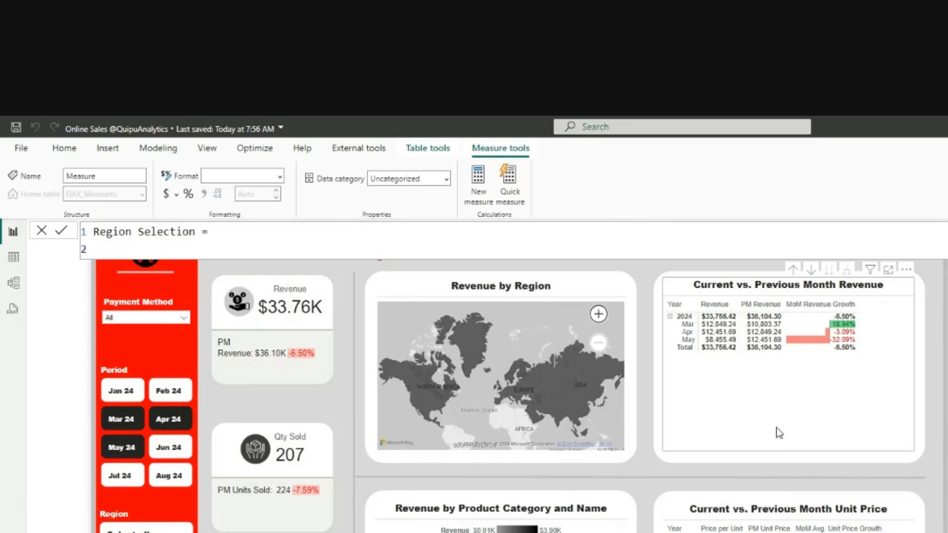
- Declare the variable selected_region in the measure as SELECTEDVALUE(Online_Sales[Region])
text(var)
key(Tab)
text(selected_region )
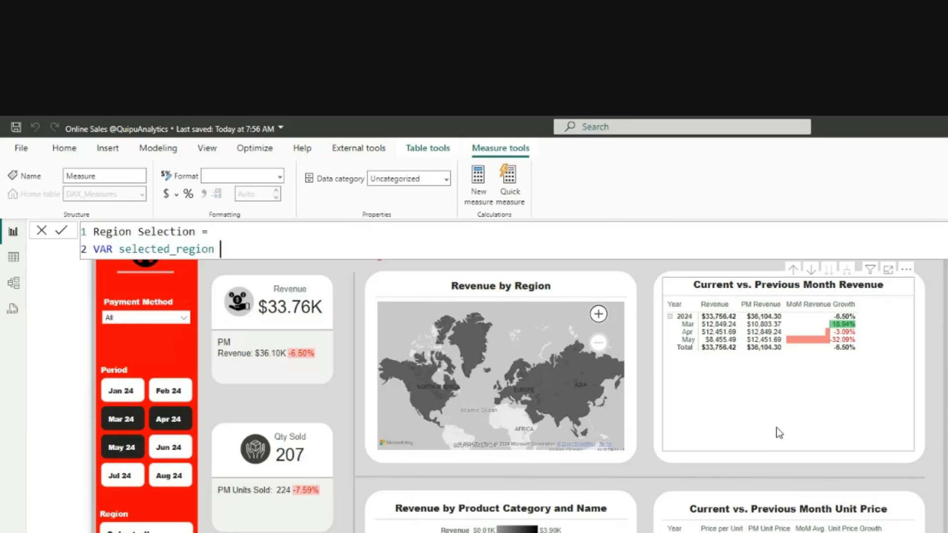
text(= sel)
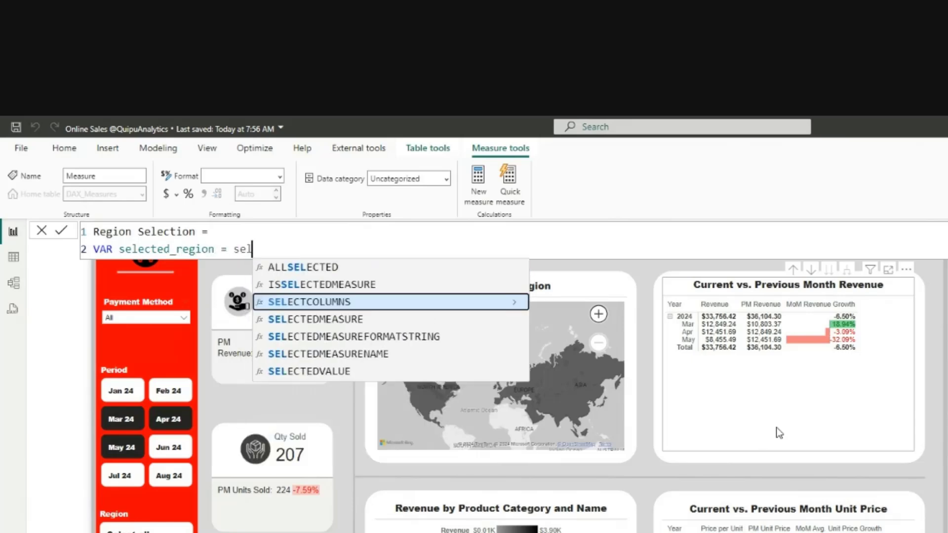
key(Down)
key(Down)
key(Down)
key(Down)
key(Tab)
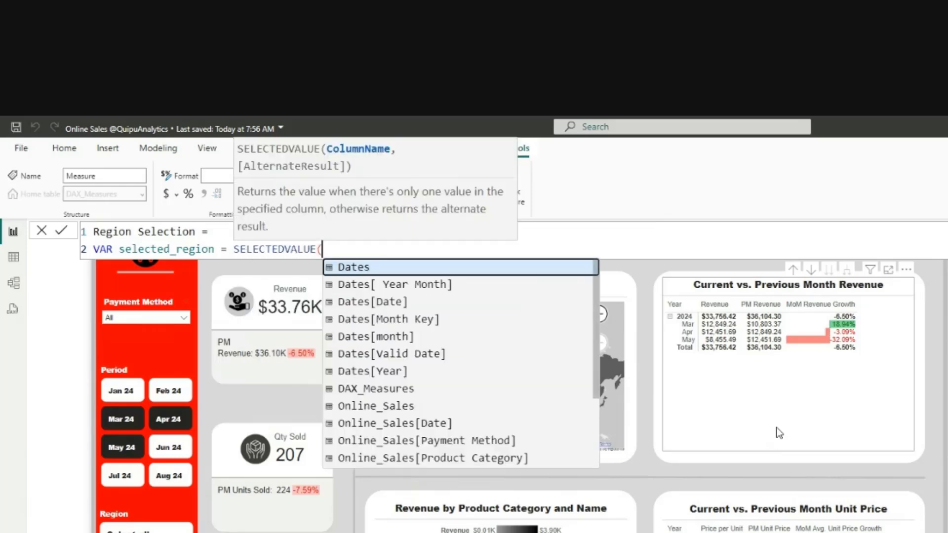
text(regio)
key(Tab)
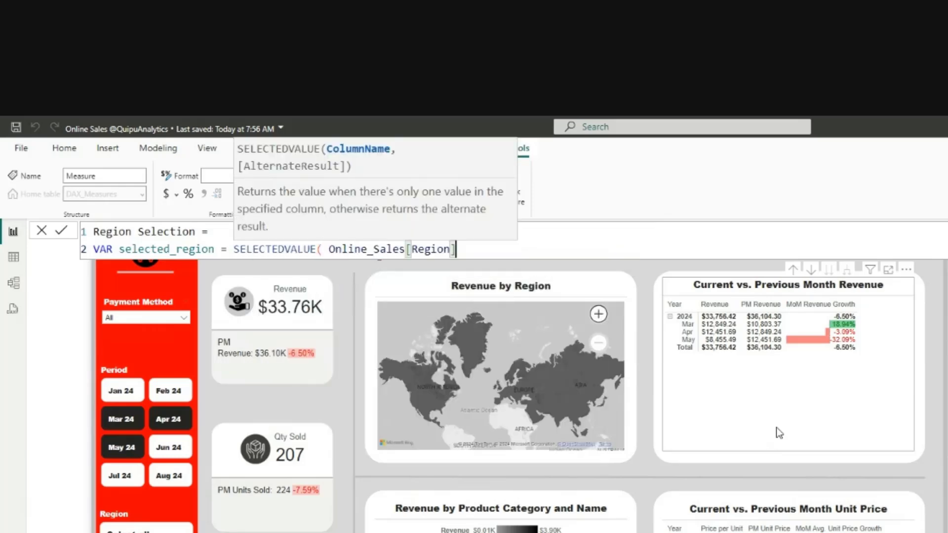
text())
key(shift+Return)
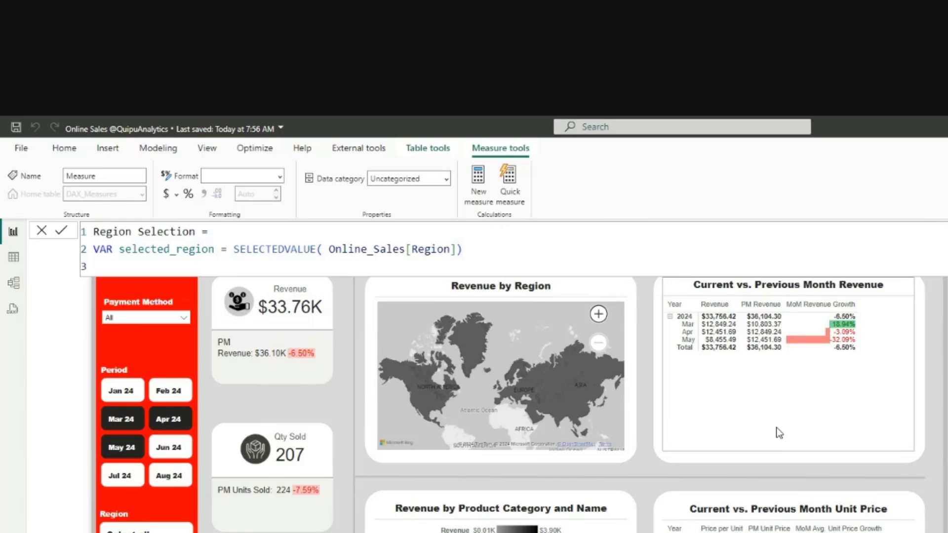
- Add a RETURN clause below the variable, containing a SWITCH function that evaluates selected_region
text(RETURN)
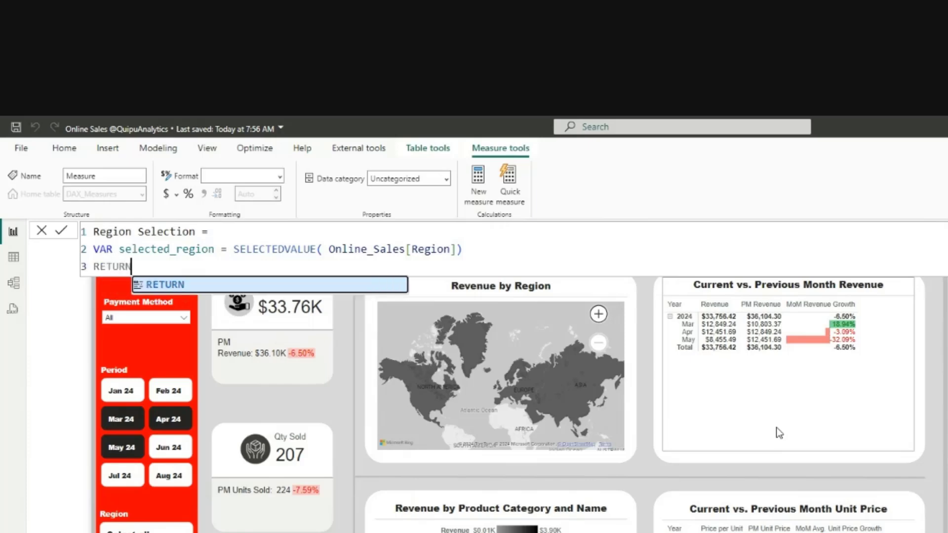
key(shift+Return)
text(SWITCH()
key(shift+Return)
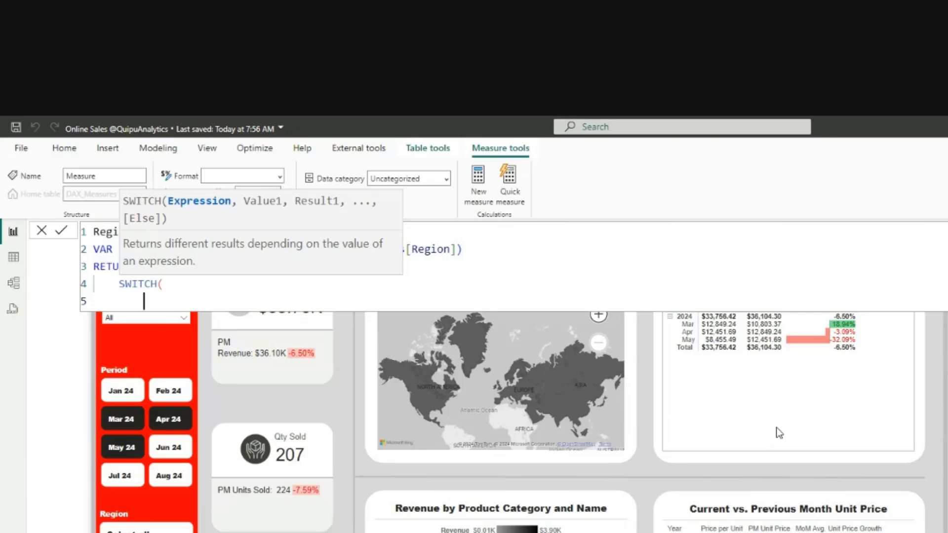
text(SEL)
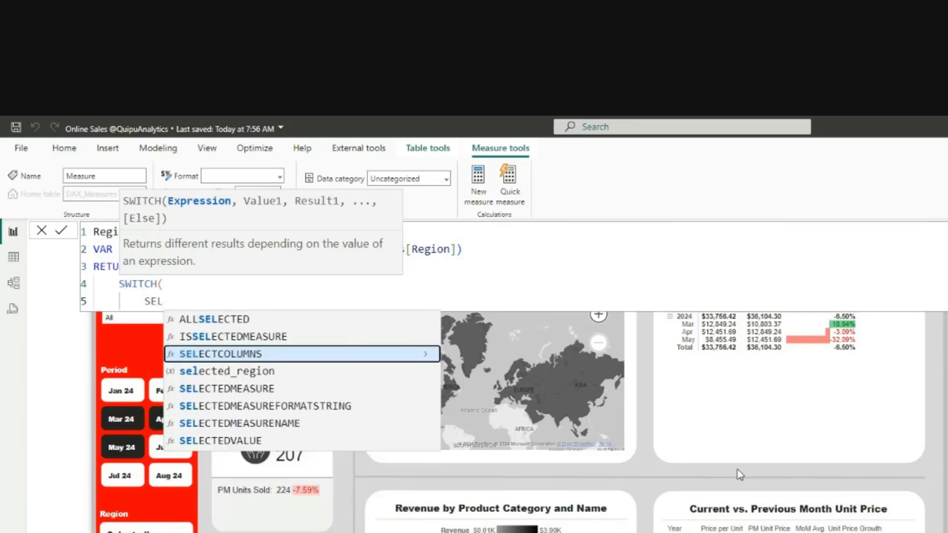
click(226, 371)
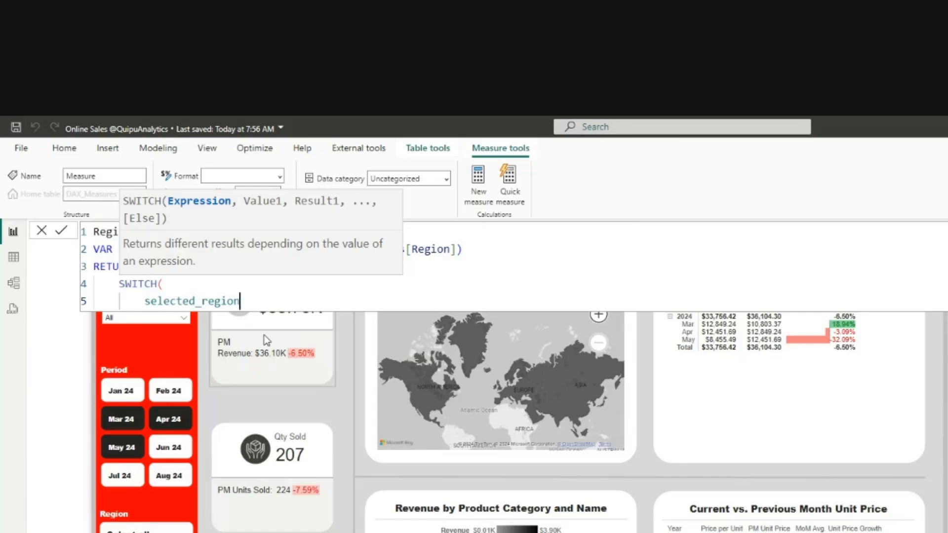
text(,)
key(shift+Return)
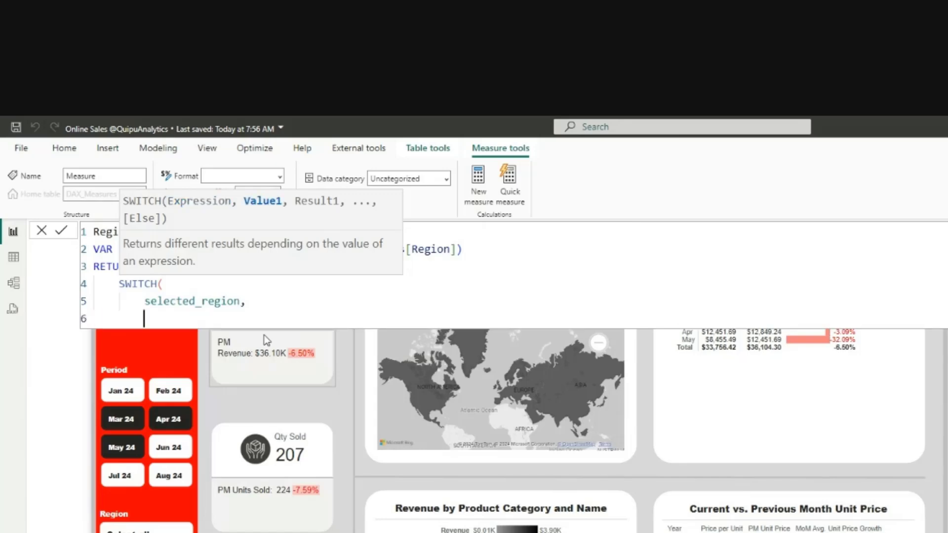
text("Asia", ")
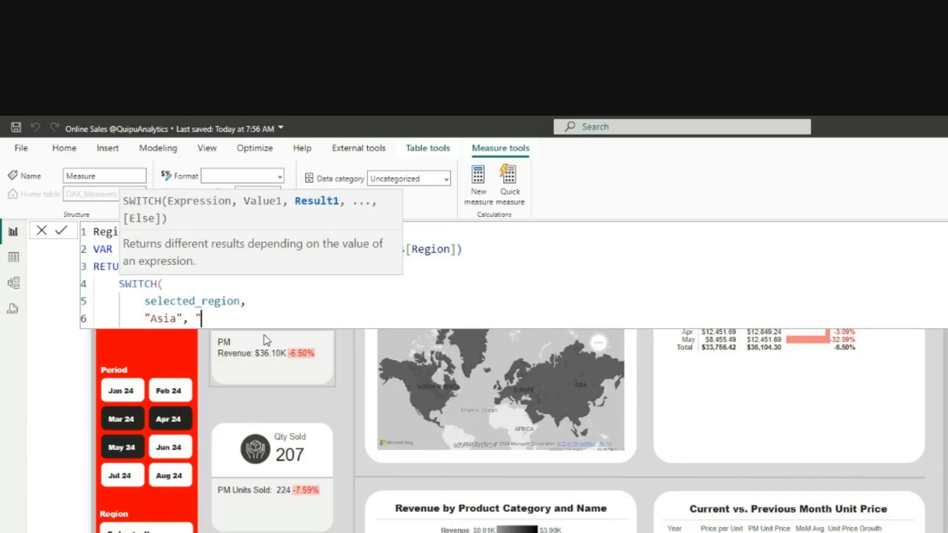
text(https://upload.wikimedia.org/wikipedia/commons/thumb/b/bd/Asia_%28orthographic_projection%29_without_New_Guinea.svg/220px-Asia_%28orthographic_projection%29_without_New_Guinea.svg.png)
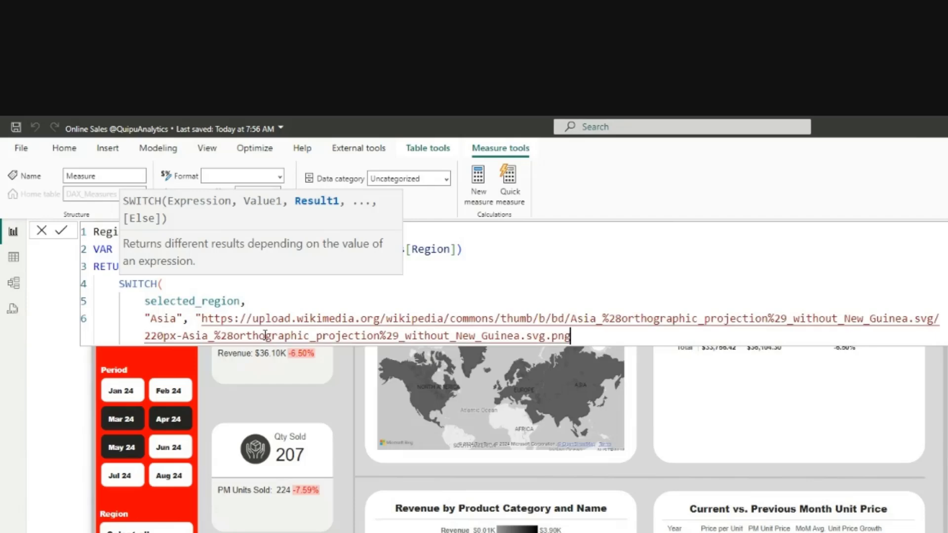
text(",)
key(Return)
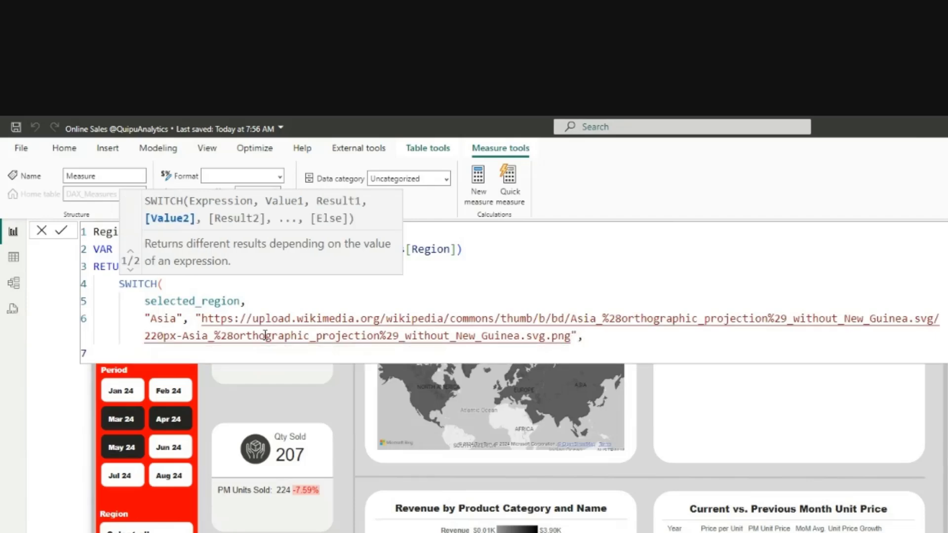
- Add a "Europe" case to the SWITCH function below the Asia line
text(")
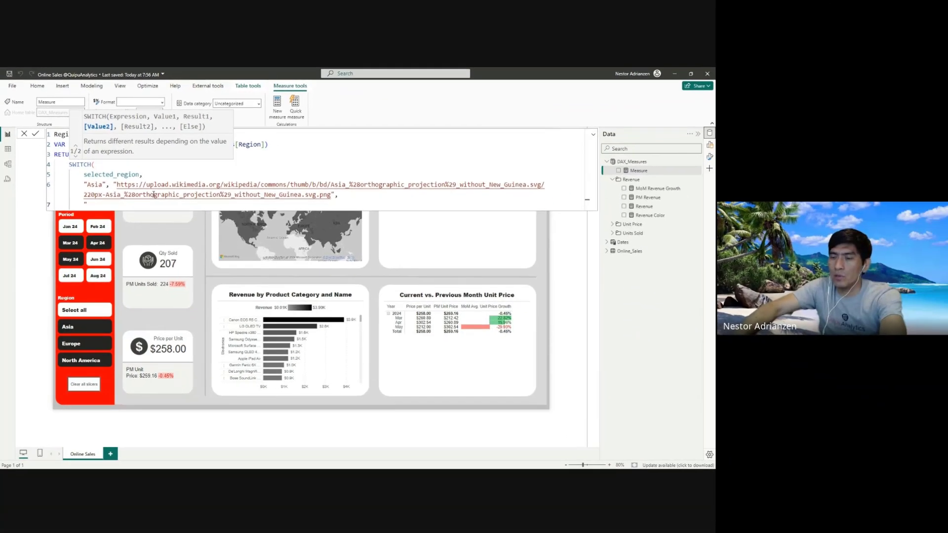
text(Euroip)
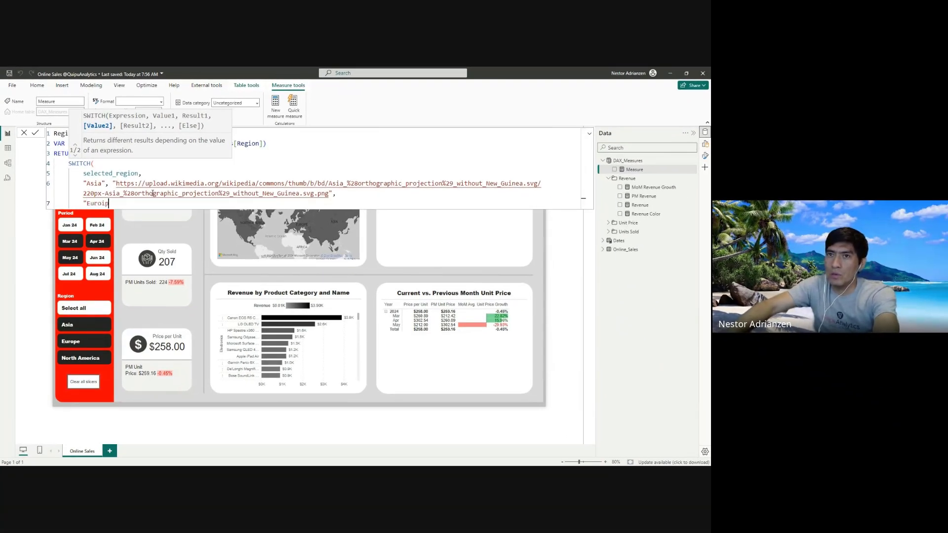